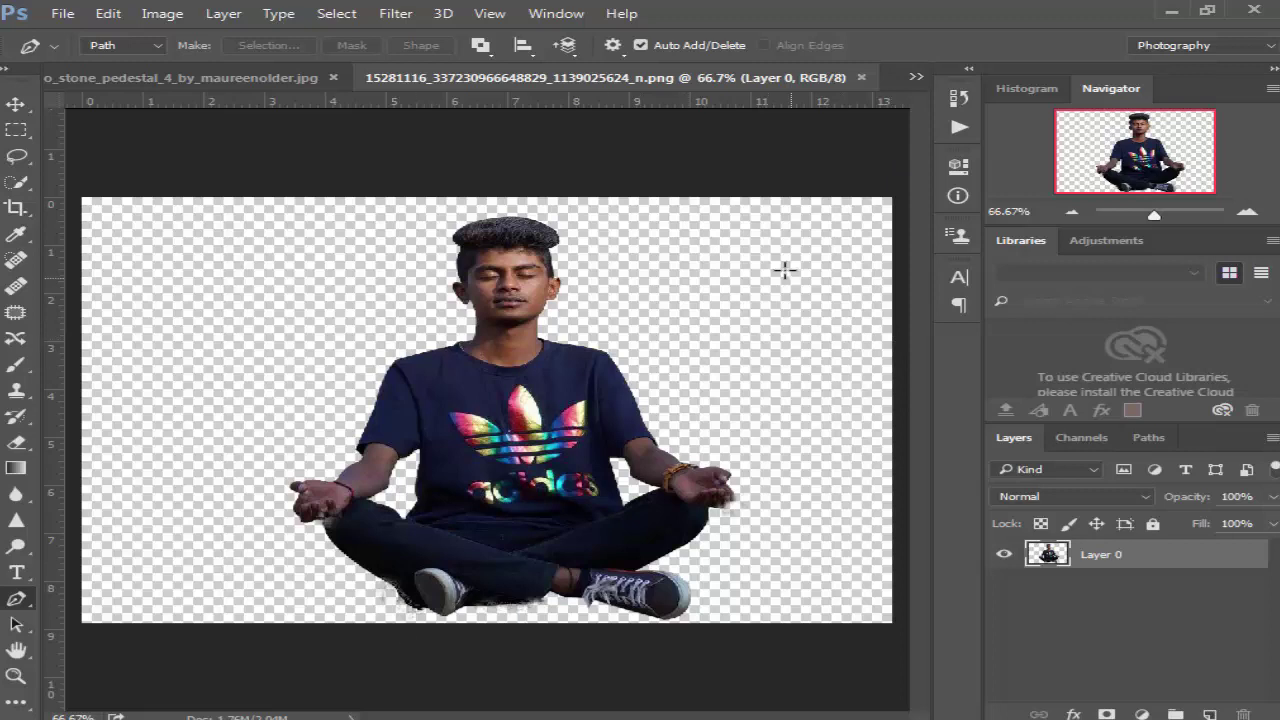
- Mask the stone pedestal selection and drag it into the meditating man's image at lower left
{"action": "left_click", "coordinate": [180, 77]}
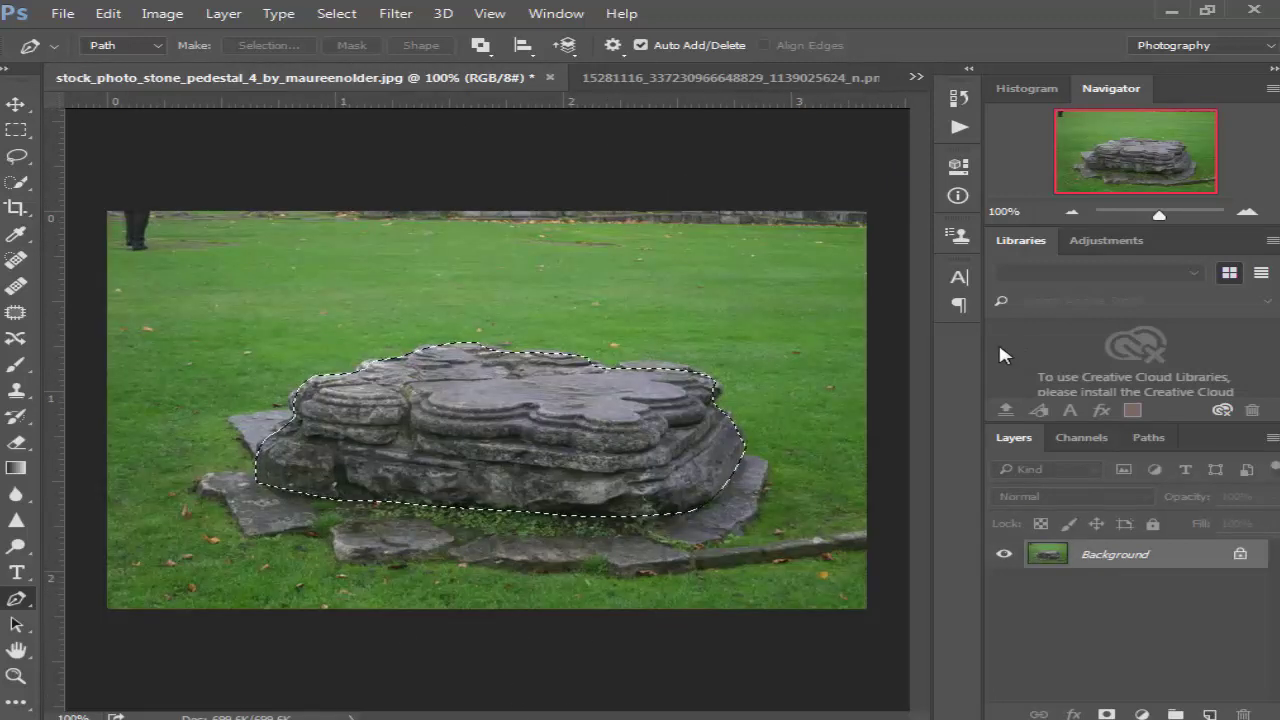
{"action": "left_click", "coordinate": [1125, 712]}
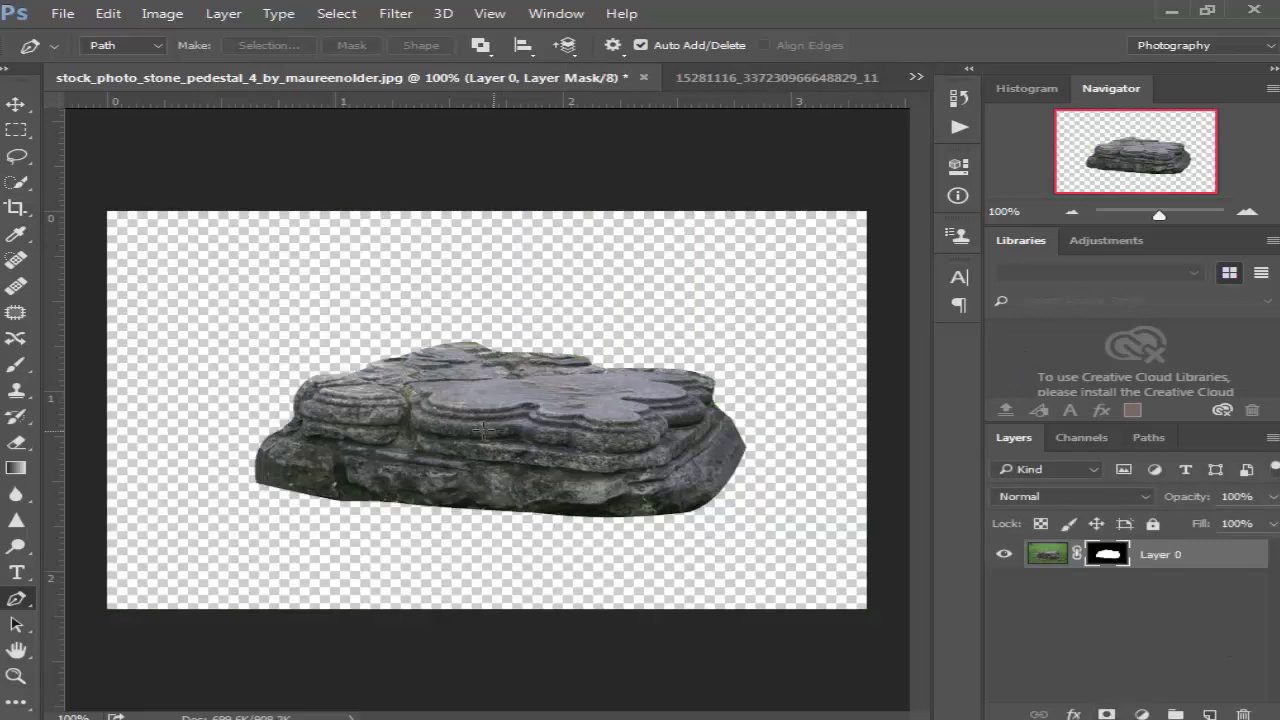
{"action": "key", "text": "v"}
{"action": "mouse_move", "coordinate": [543, 332]}
{"action": "left_mouse_down"}
{"action": "mouse_move", "coordinate": [446, 544]}
{"action": "mouse_move", "coordinate": [259, 580]}
{"action": "left_mouse_up"}
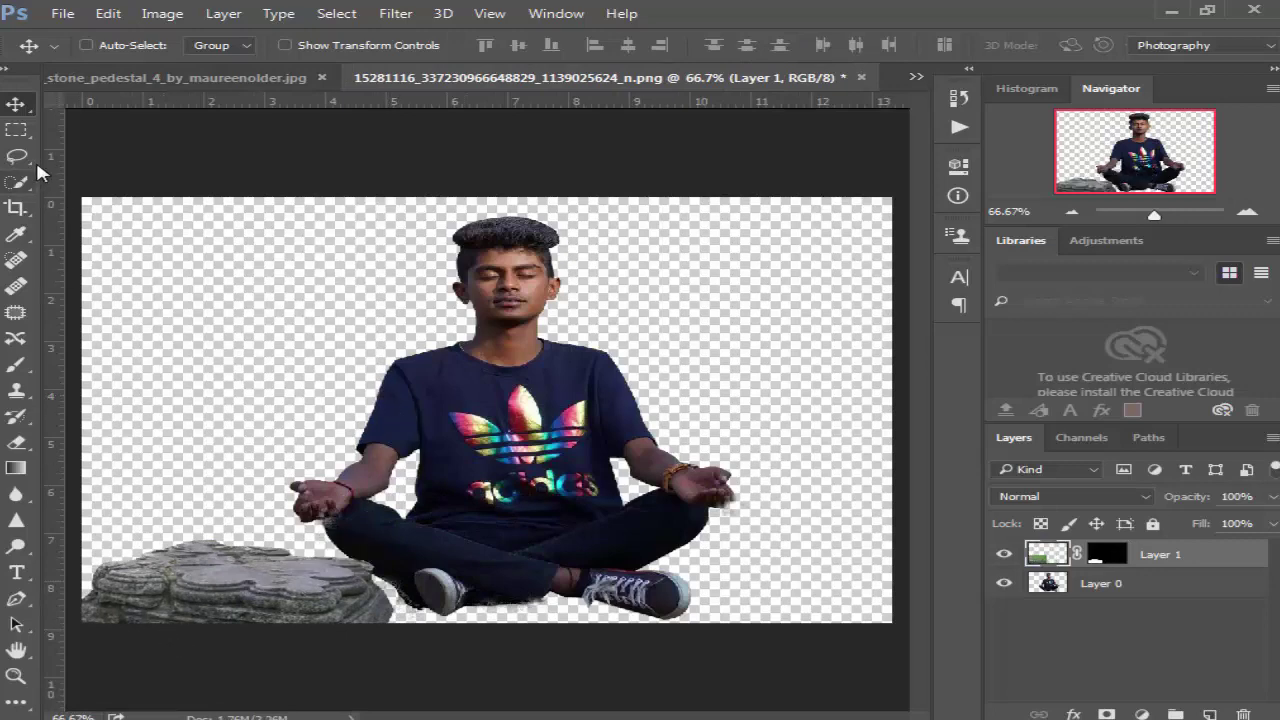
- Free-transform the stone to about 196% wide by 171% tall along the canvas bottom
{"action": "left_click", "coordinate": [16, 130]}
{"action": "right_click", "coordinate": [233, 567]}
{"action": "left_click", "coordinate": [329, 403]}
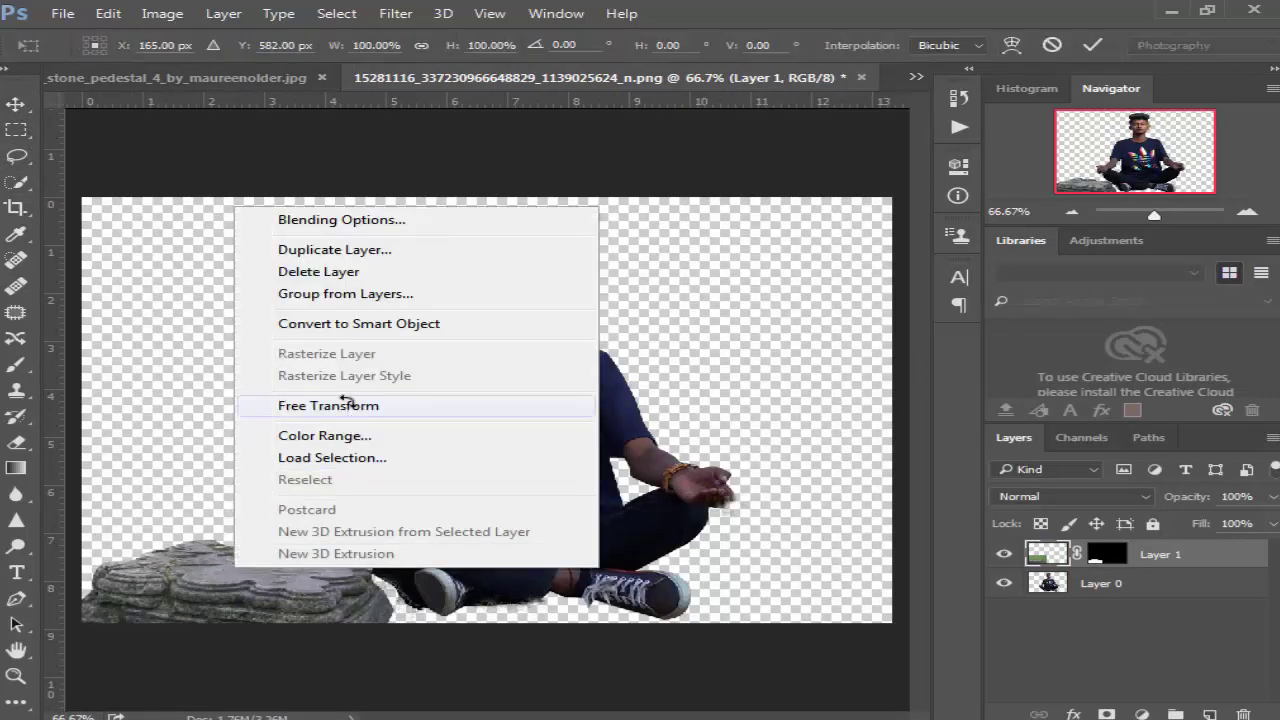
{"action": "mouse_move", "coordinate": [420, 669]}
{"action": "left_mouse_down"}
{"action": "mouse_move", "coordinate": [450, 657]}
{"action": "mouse_move", "coordinate": [665, 700]}
{"action": "left_mouse_up"}
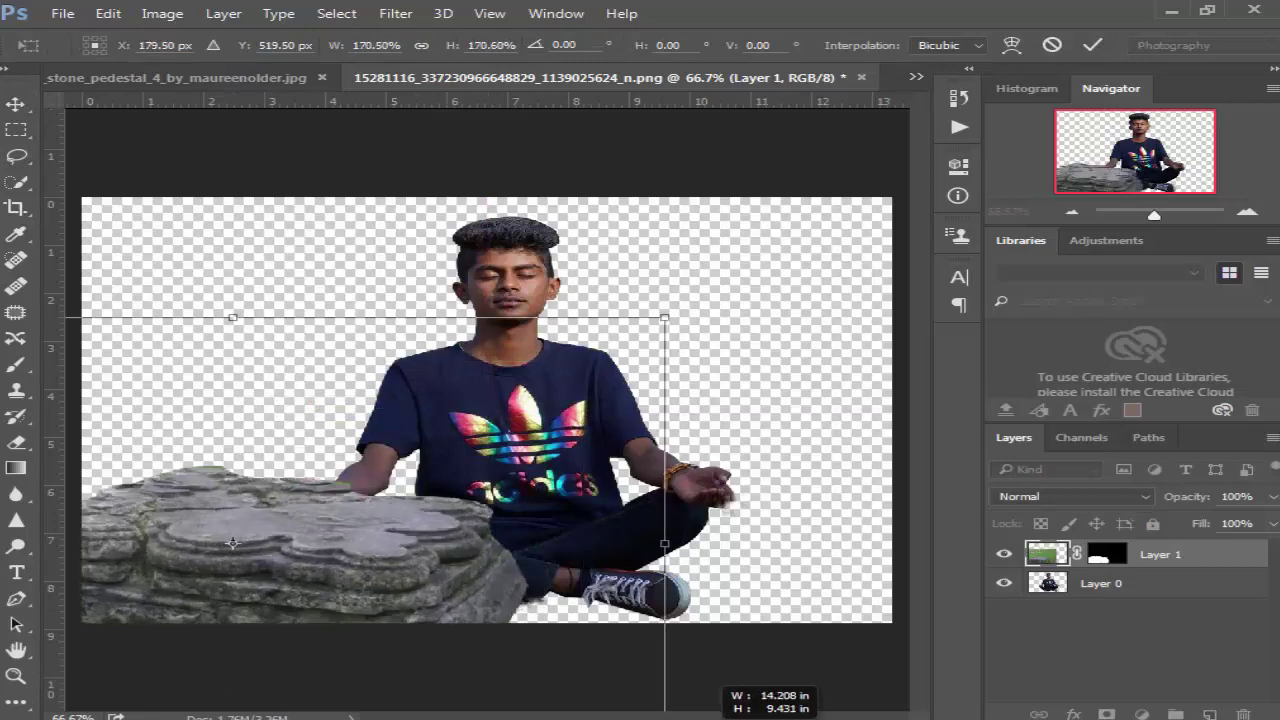
{"action": "left_click_drag", "start_coordinate": [429, 654], "coordinate": [490, 690]}
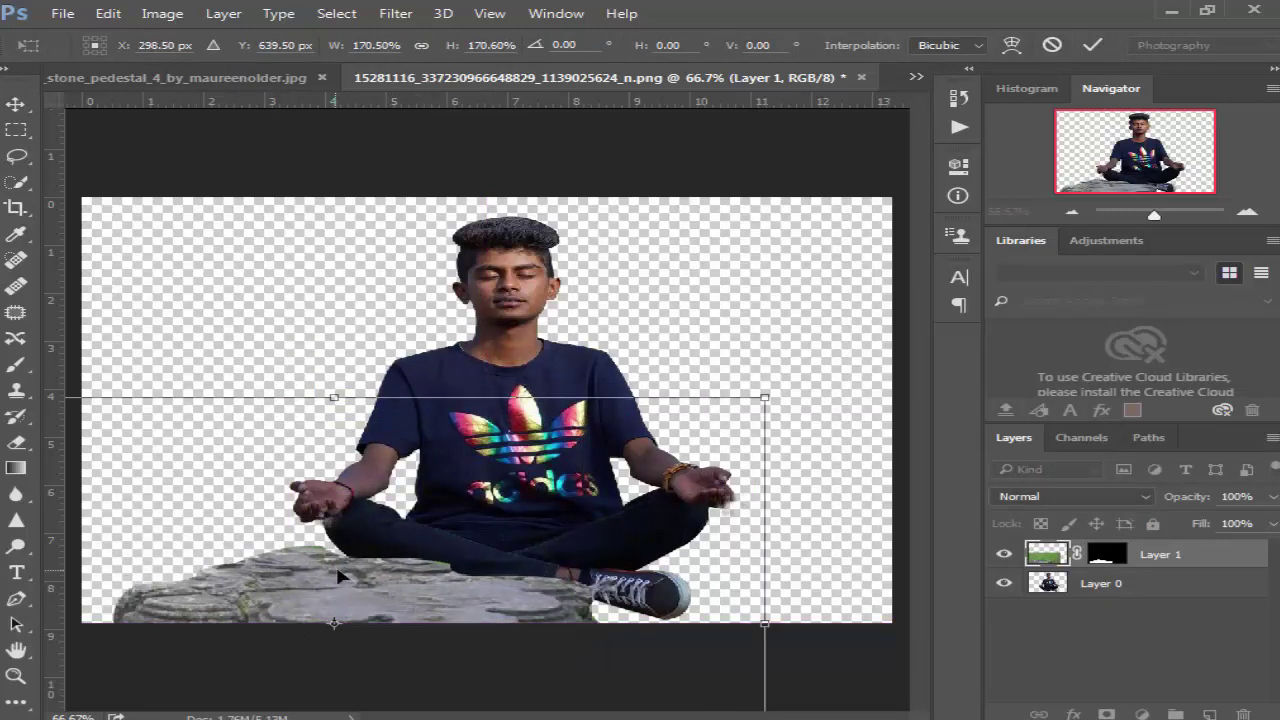
{"action": "left_click_drag", "start_coordinate": [340, 576], "coordinate": [551, 500]}
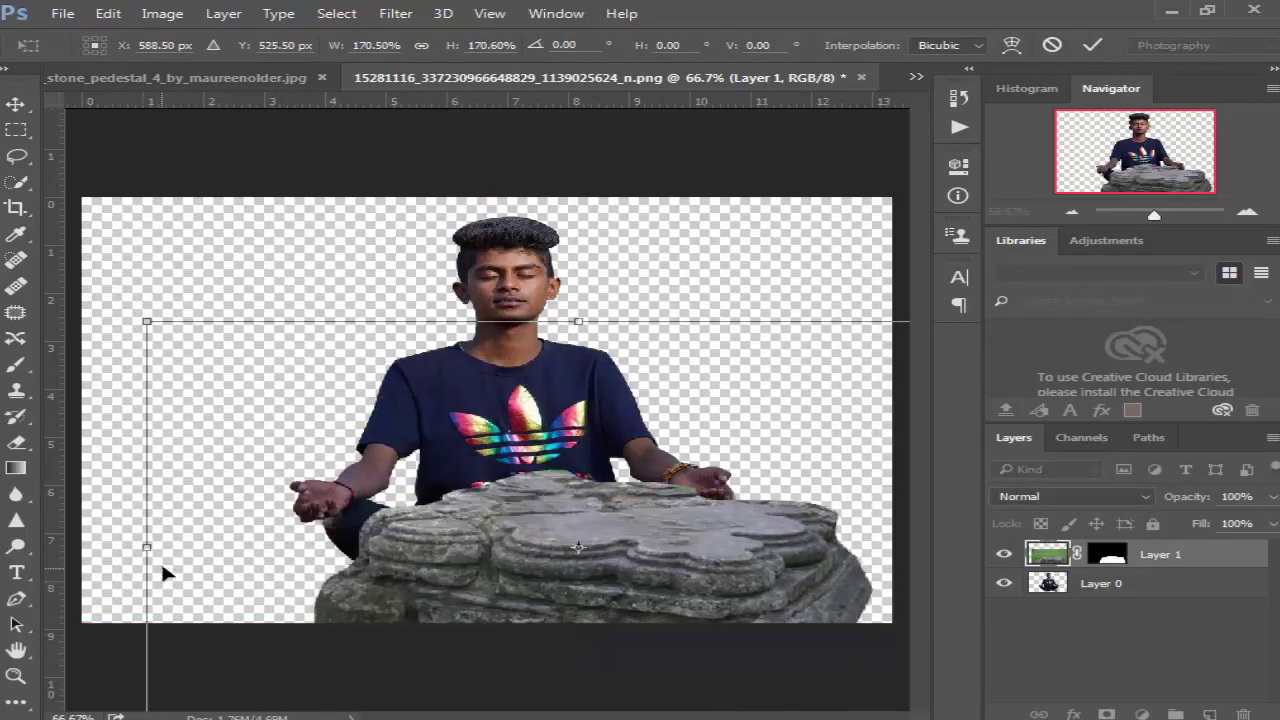
{"action": "left_click_drag", "start_coordinate": [144, 546], "coordinate": [20, 546]}
{"action": "mouse_move", "coordinate": [464, 551]}
{"action": "left_mouse_down"}
{"action": "mouse_move", "coordinate": [222, 665]}
{"action": "mouse_move", "coordinate": [229, 651]}
{"action": "left_mouse_up"}
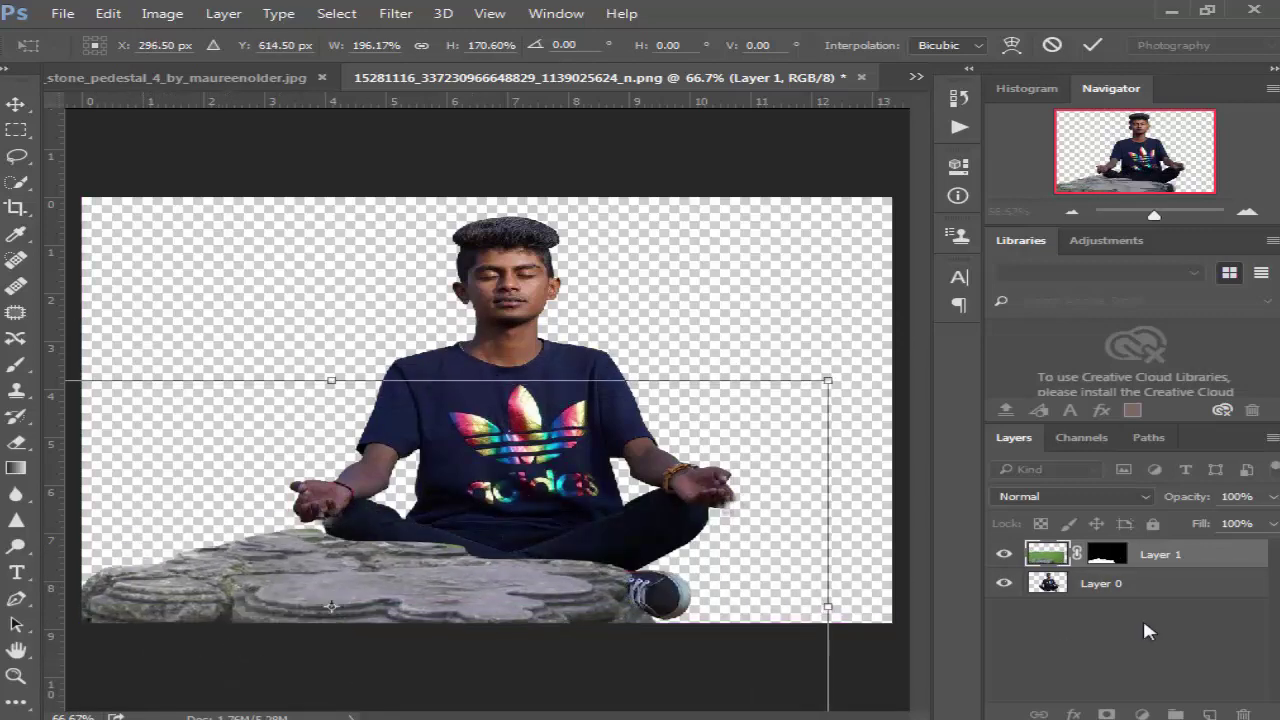
{"action": "key", "text": "Return"}
{"action": "double_click", "coordinate": [1072, 588]}
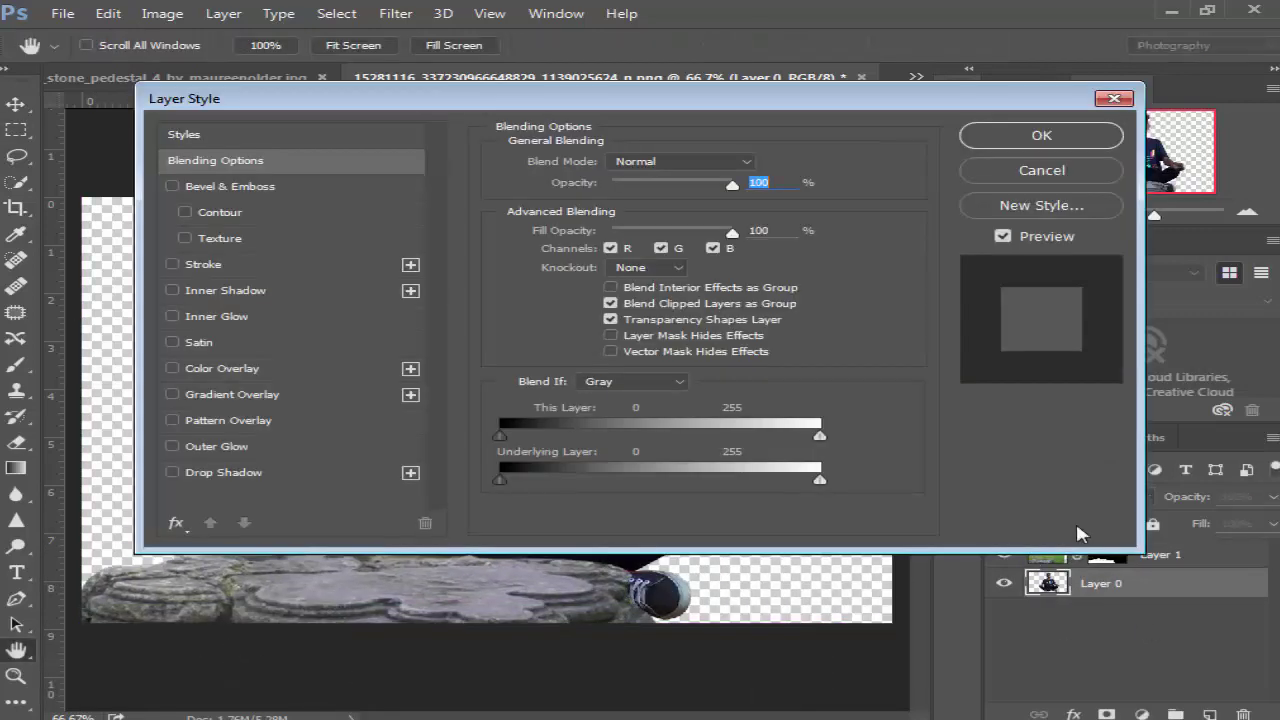
- Move the man's layer above the stone and shift him to the left
{"action": "left_click", "coordinate": [1050, 133]}
{"action": "left_click_drag", "start_coordinate": [1045, 588], "coordinate": [1045, 549]}
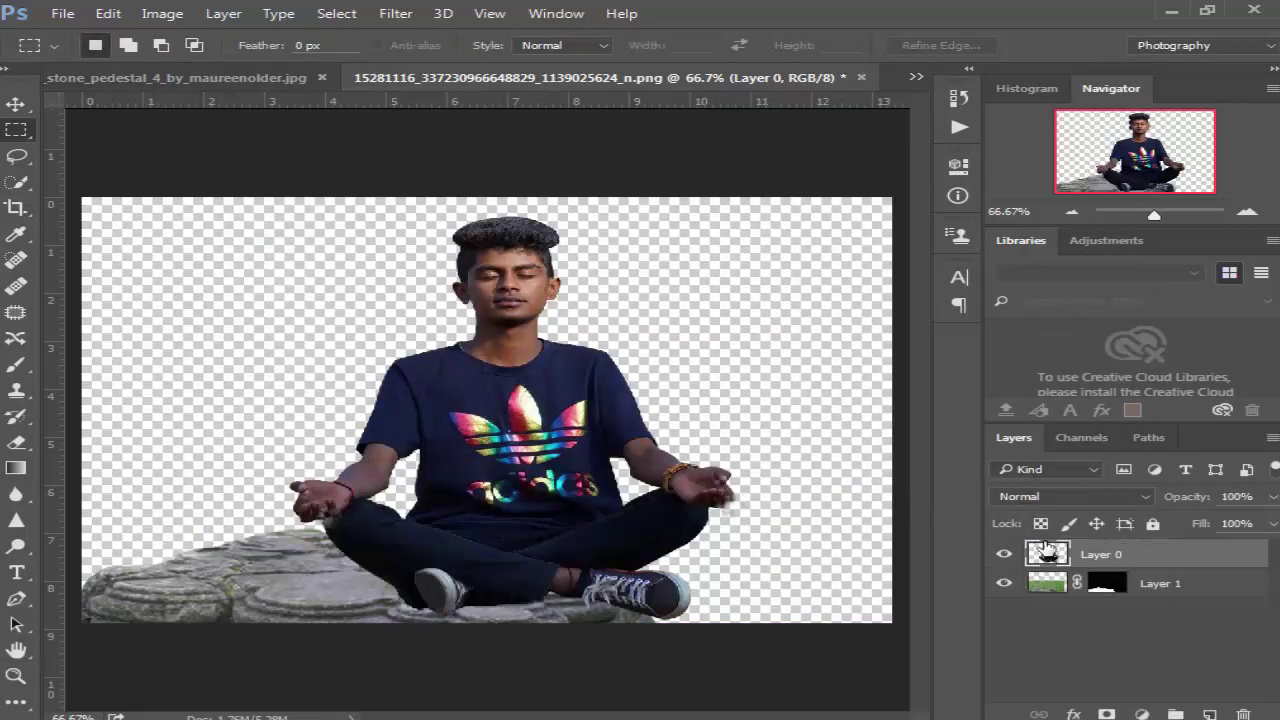
{"action": "left_click", "coordinate": [16, 103]}
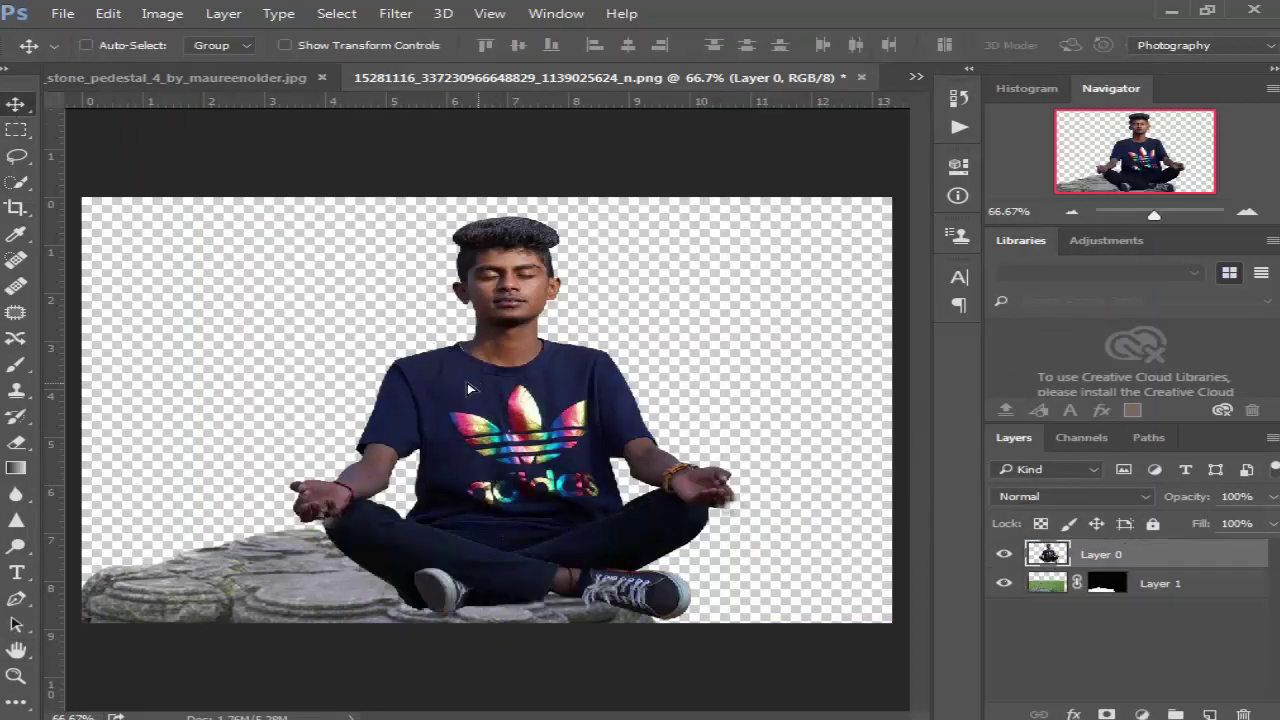
{"action": "left_click_drag", "start_coordinate": [467, 382], "coordinate": [312, 357]}
{"action": "left_click_drag", "start_coordinate": [548, 615], "coordinate": [510, 594]}
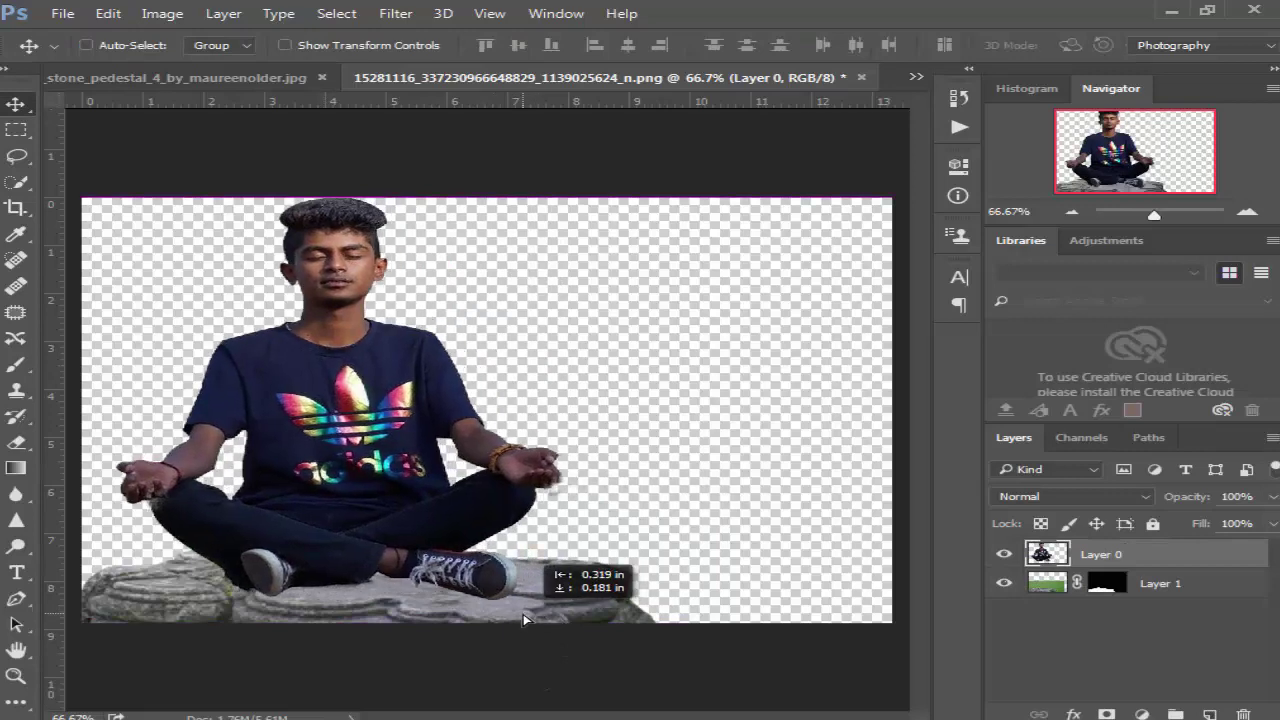
- Free-transform the man down to about 78% and lower him onto the stone
{"action": "left_click", "coordinate": [15, 150]}
{"action": "right_click", "coordinate": [327, 330]}
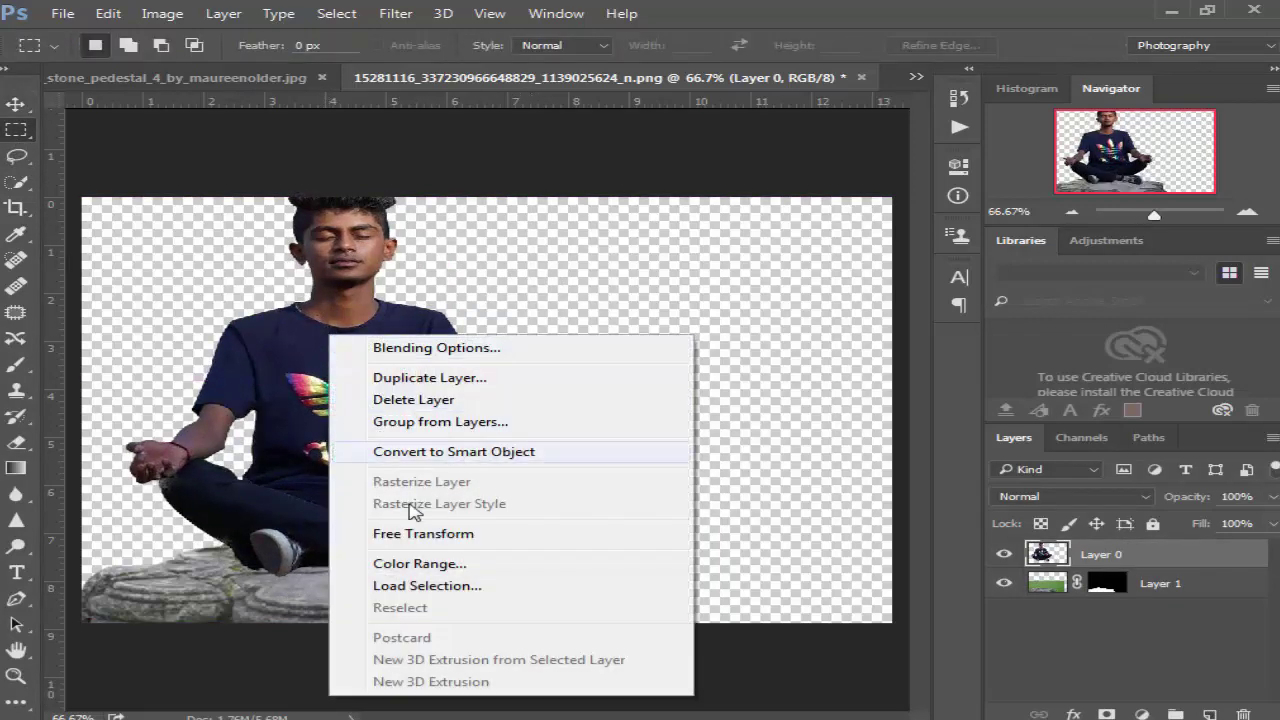
{"action": "left_click", "coordinate": [427, 541]}
{"action": "left_click_drag", "start_coordinate": [598, 590], "coordinate": [553, 550]}
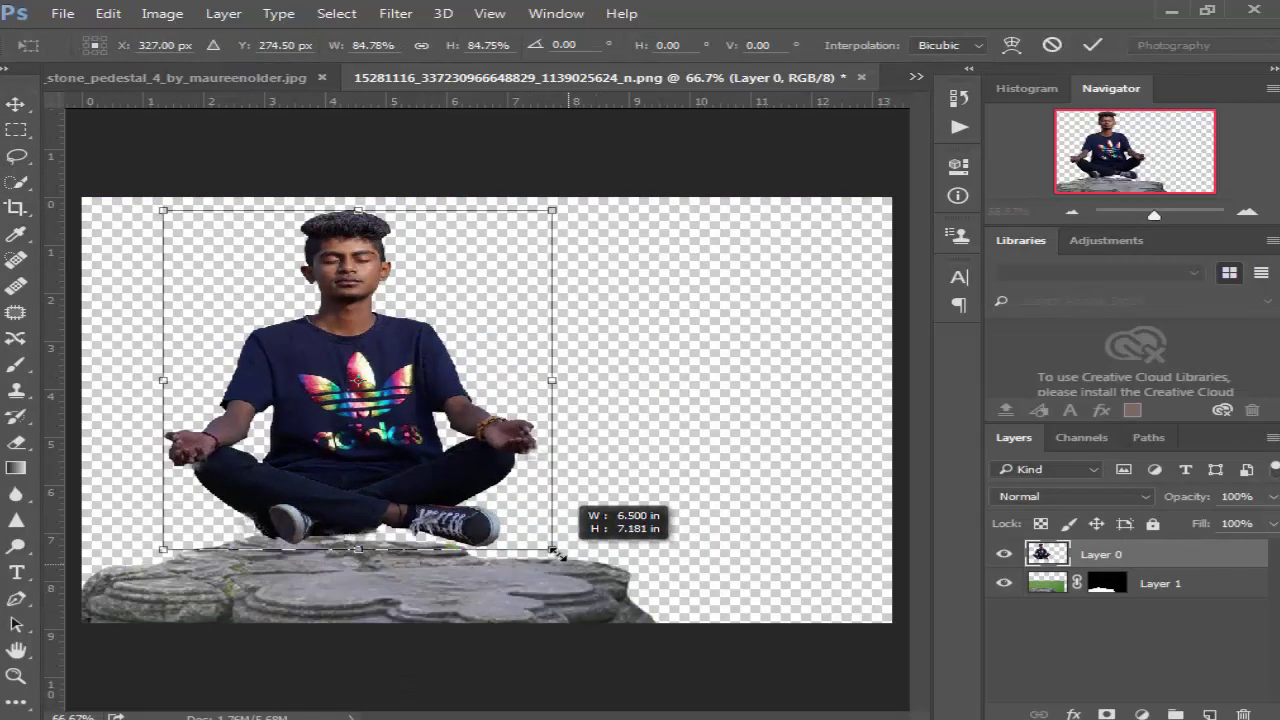
{"action": "left_click_drag", "start_coordinate": [425, 494], "coordinate": [425, 523]}
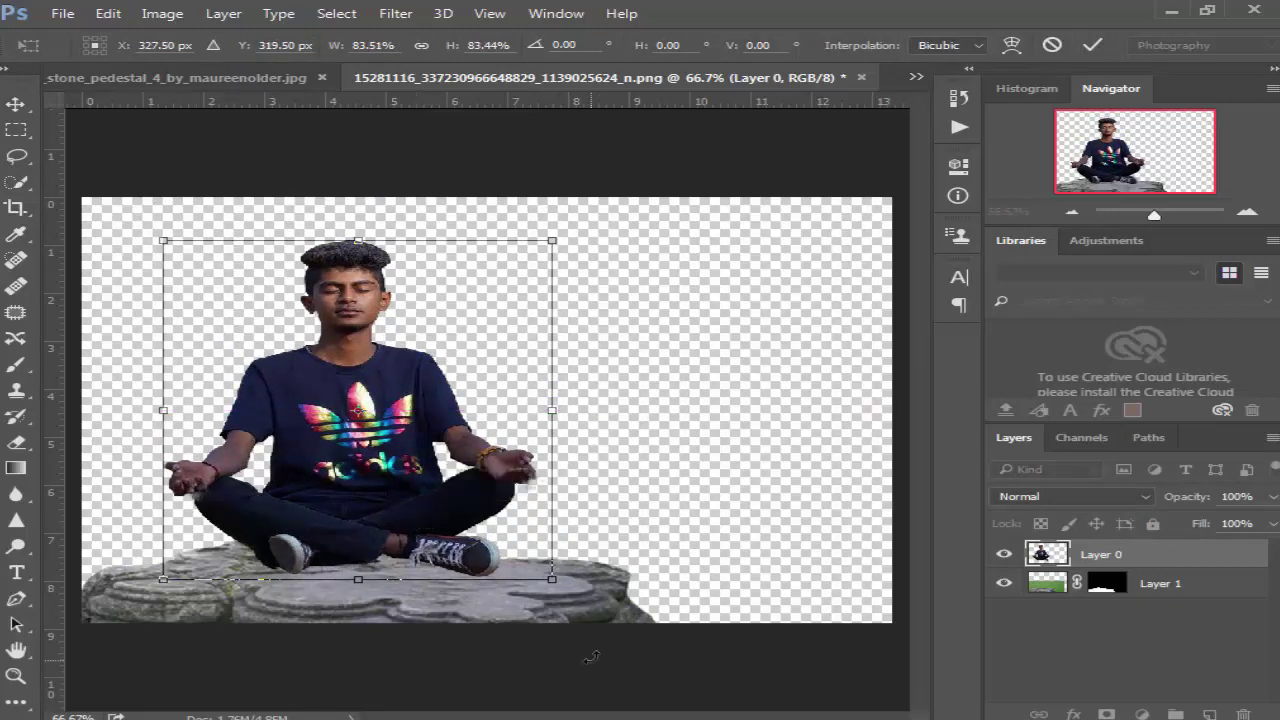
{"action": "left_click_drag", "start_coordinate": [554, 578], "coordinate": [539, 560]}
{"action": "left_click_drag", "start_coordinate": [417, 482], "coordinate": [417, 515]}
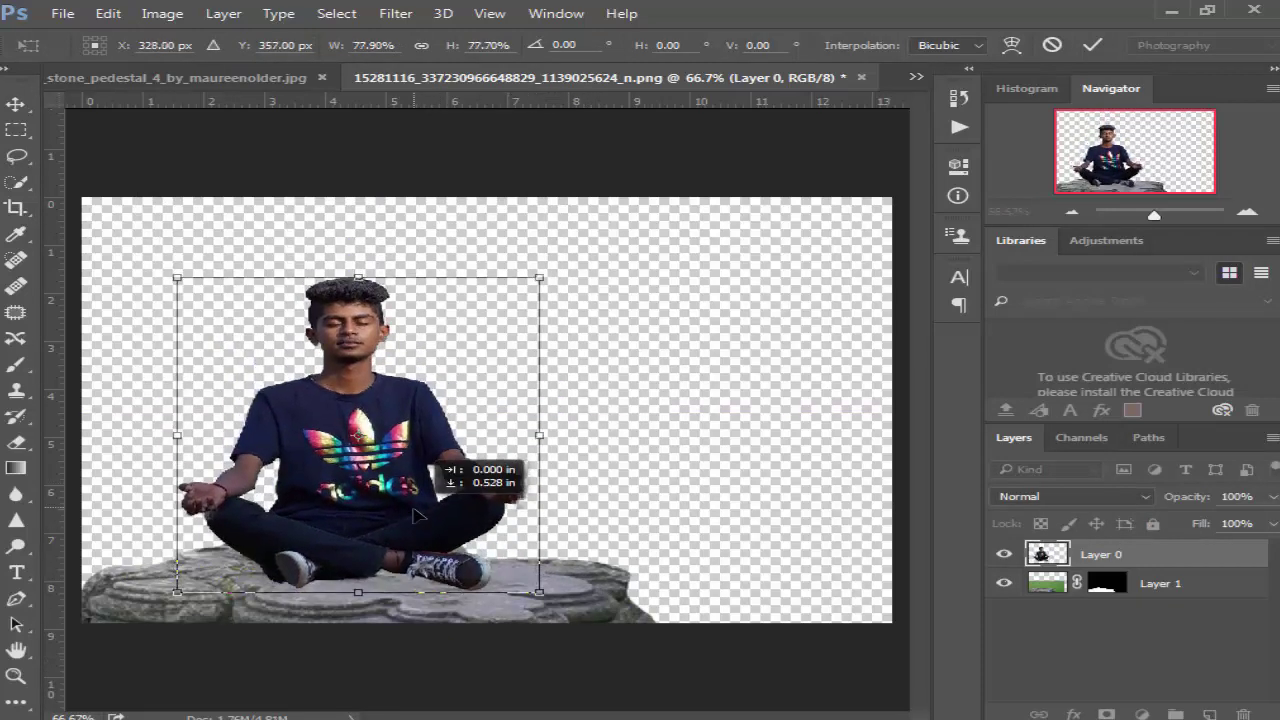
{"action": "key", "text": "Return"}
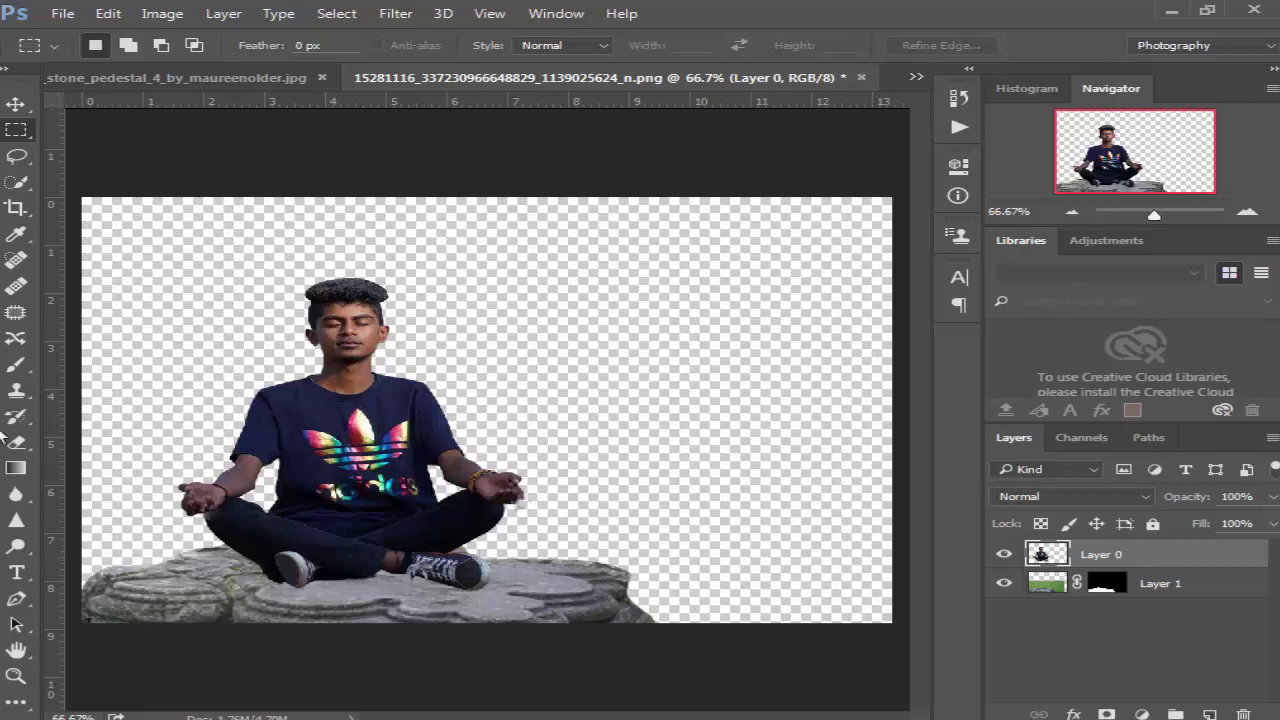
- Shrink the stone to about 96% and shift it about 0.7 in left
{"action": "left_click", "coordinate": [1050, 588]}
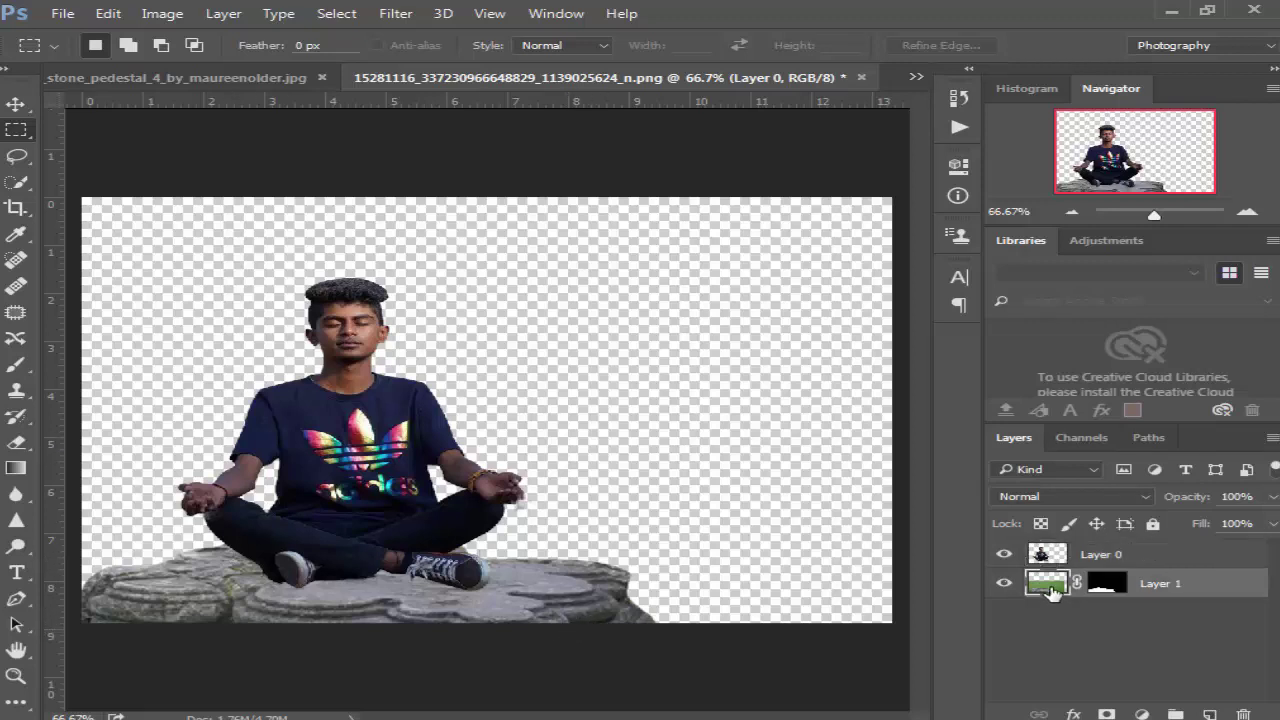
{"action": "right_click", "coordinate": [330, 222]}
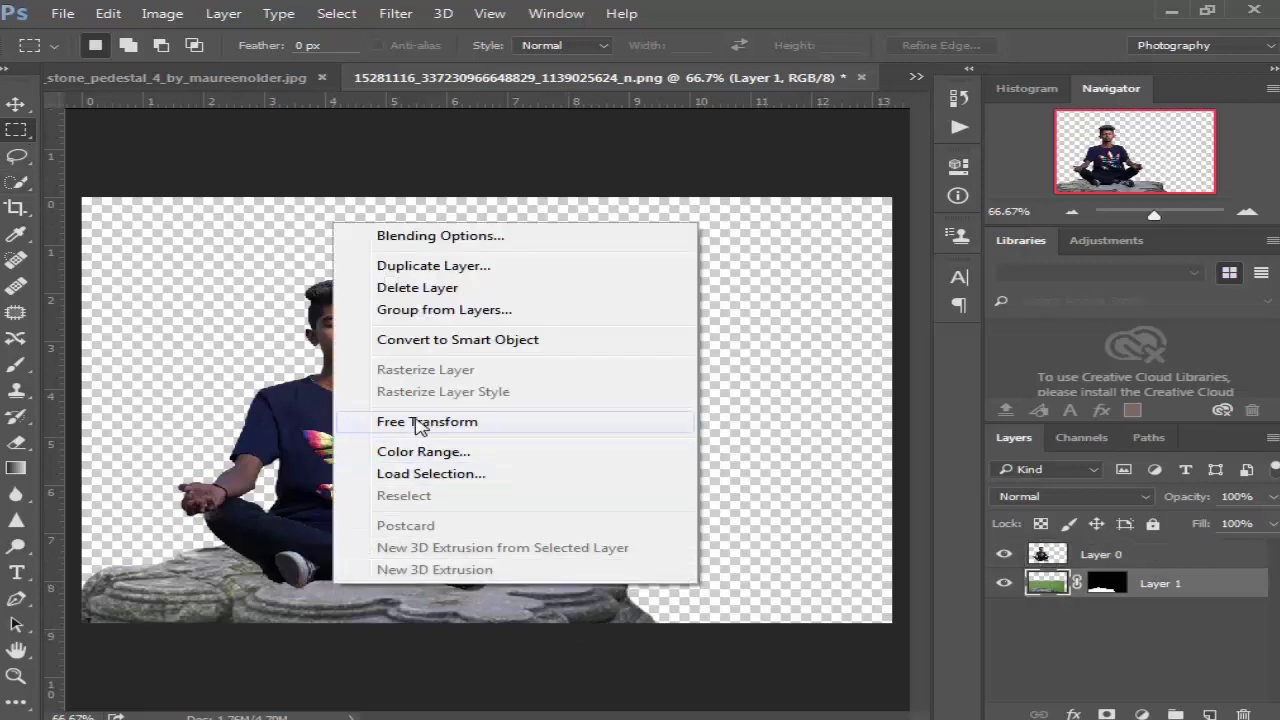
{"action": "left_click", "coordinate": [426, 423]}
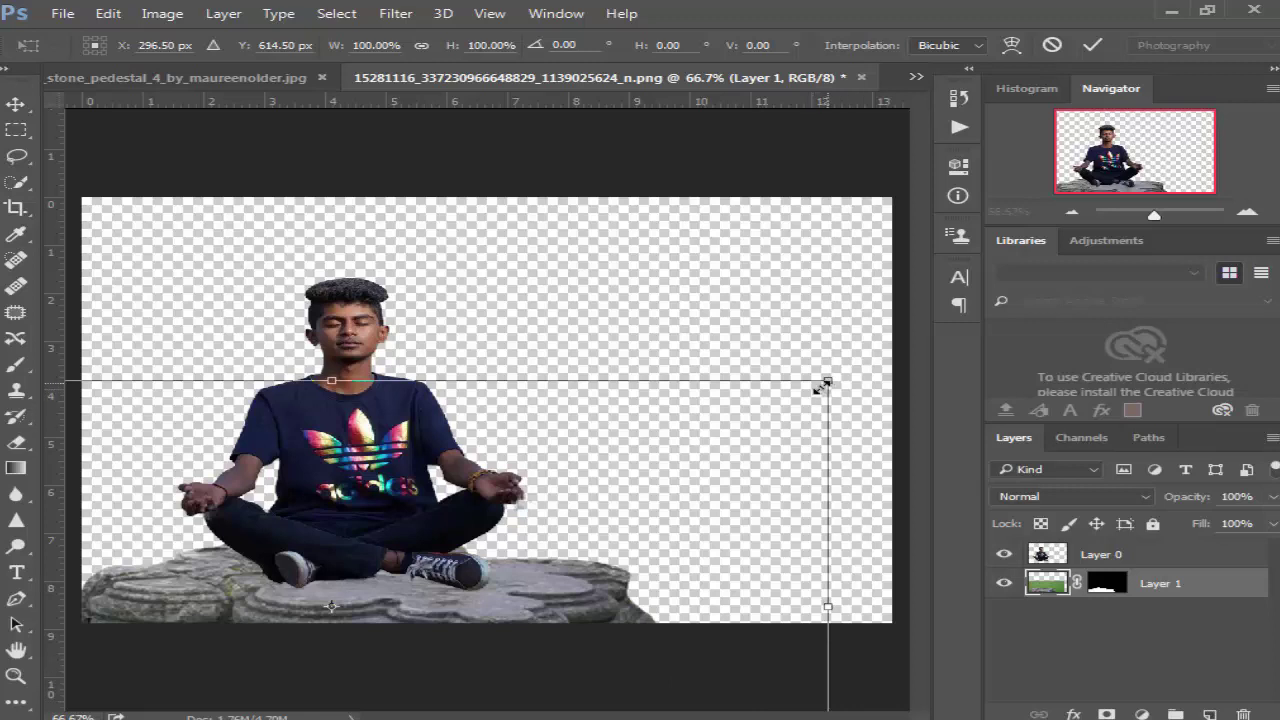
{"action": "left_click_drag", "start_coordinate": [826, 384], "coordinate": [811, 390]}
{"action": "left_click_drag", "start_coordinate": [532, 634], "coordinate": [494, 635]}
{"action": "key", "text": "Return"}
- Lighten the stone's bottom edge with the Dodge tool
{"action": "key", "text": "m"}
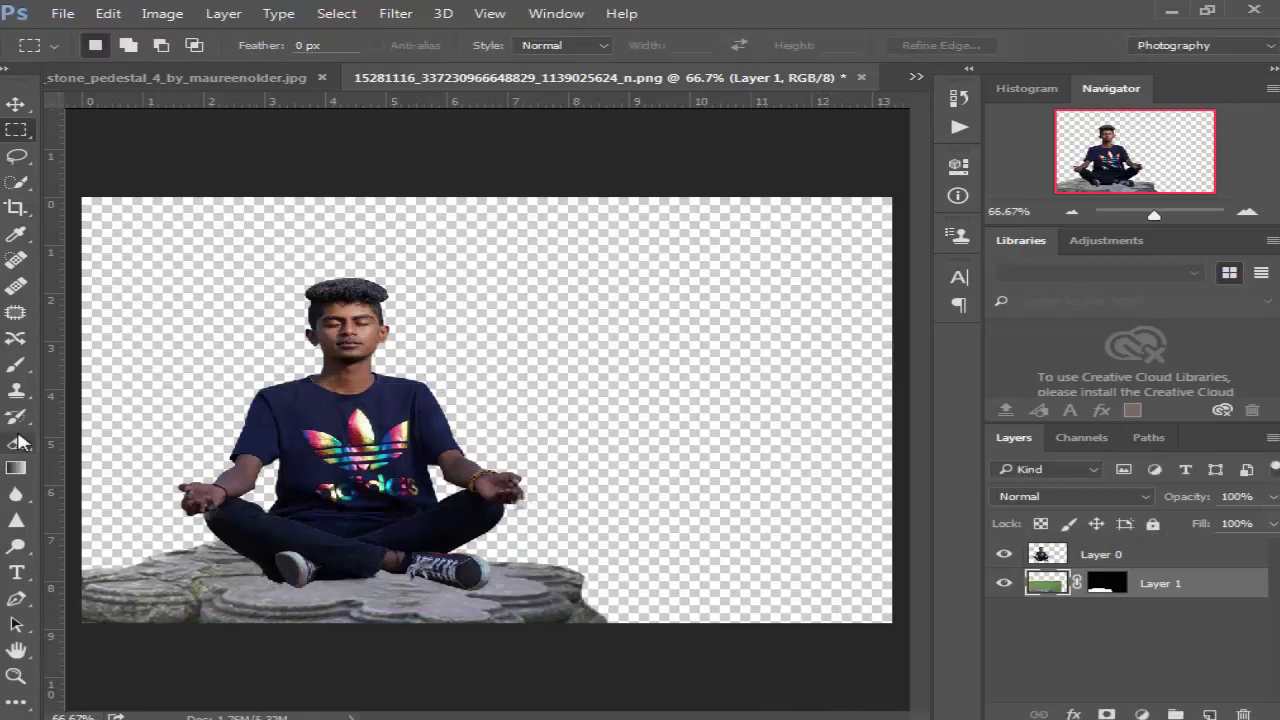
{"action": "left_click", "coordinate": [18, 497]}
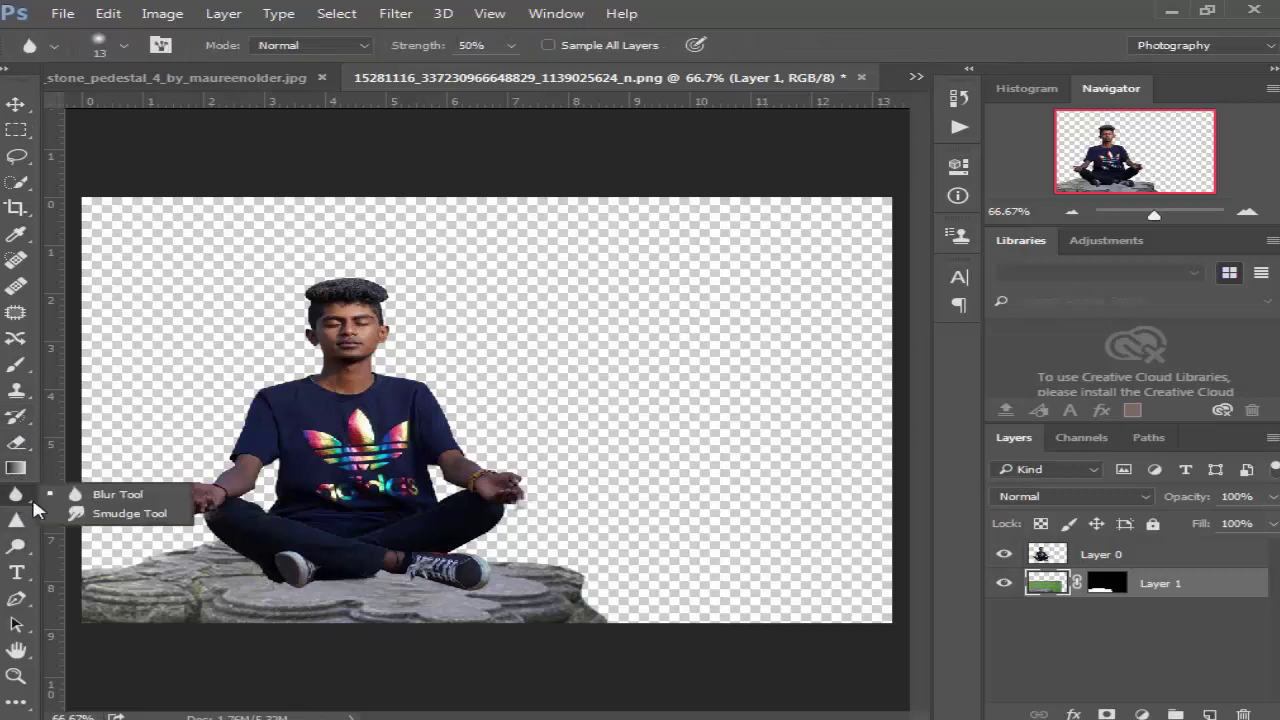
{"action": "left_click", "coordinate": [18, 520]}
{"action": "left_click", "coordinate": [22, 540]}
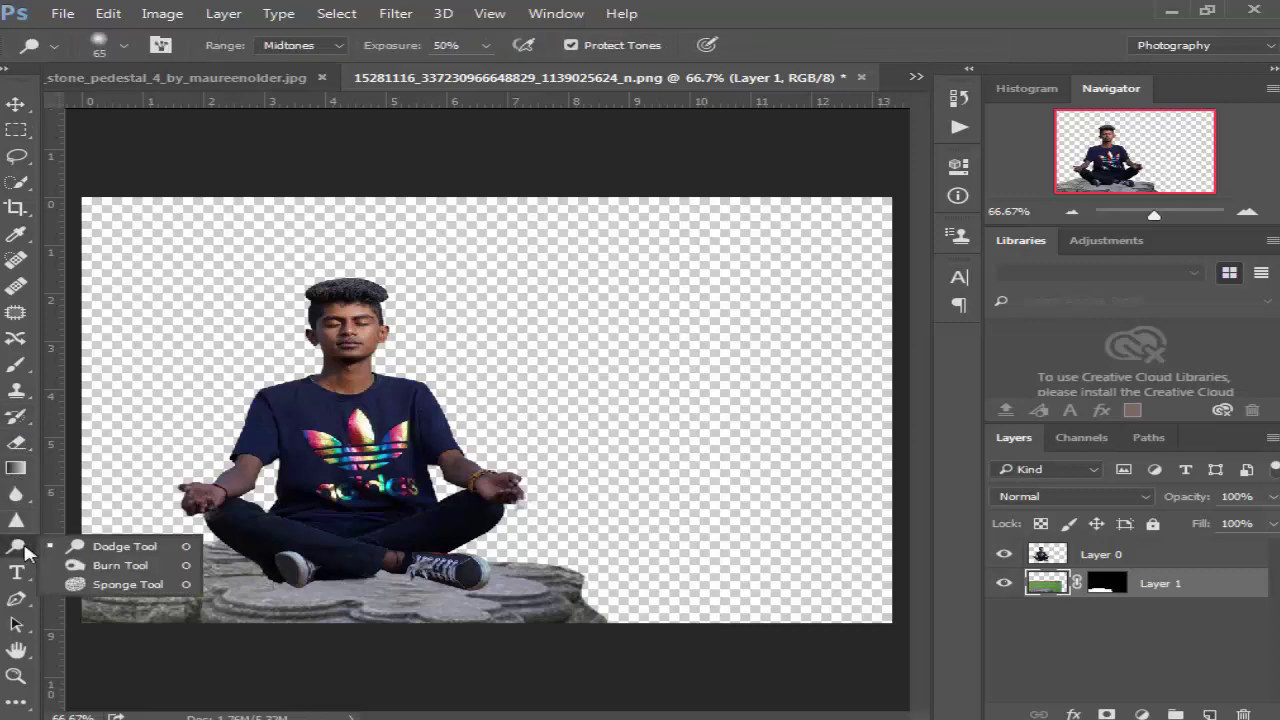
{"action": "left_click", "coordinate": [100, 545]}
{"action": "mouse_move", "coordinate": [469, 617]}
{"action": "left_mouse_down"}
{"action": "mouse_move", "coordinate": [79, 603]}
{"action": "mouse_move", "coordinate": [440, 605]}
{"action": "left_mouse_up"}
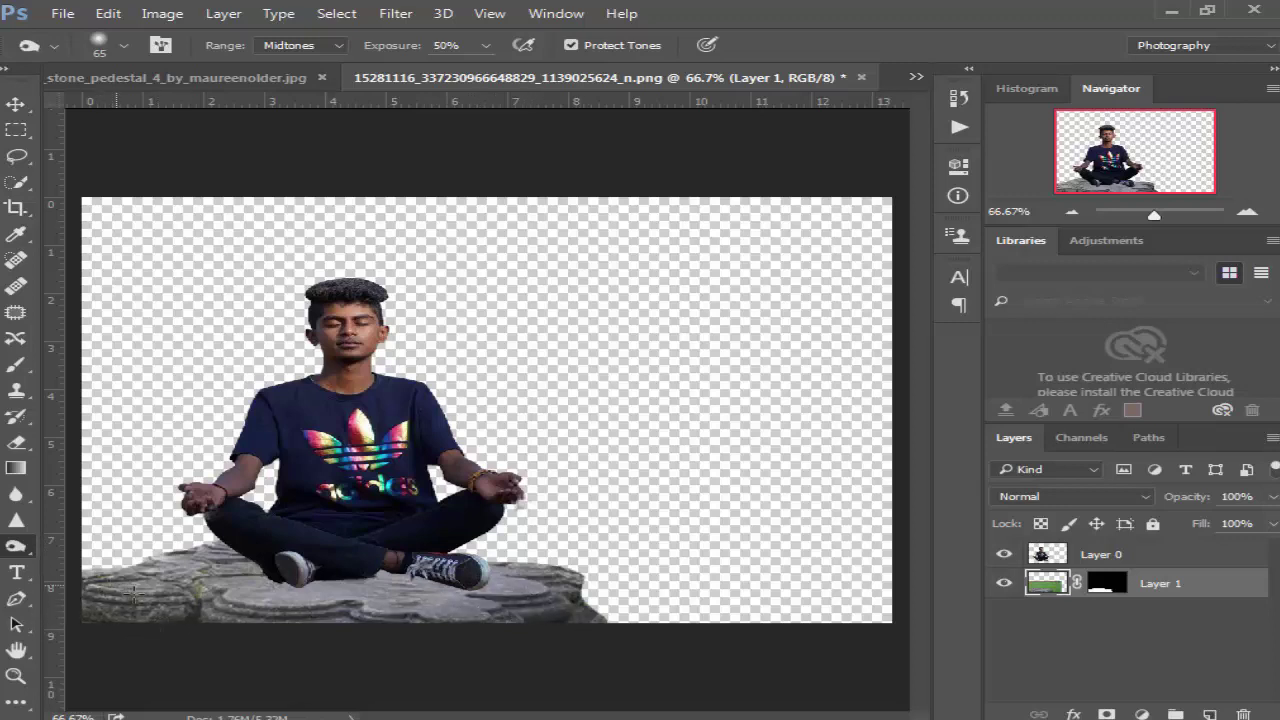
- Add a new empty layer above the stone layer
{"action": "left_click", "coordinate": [1105, 555]}
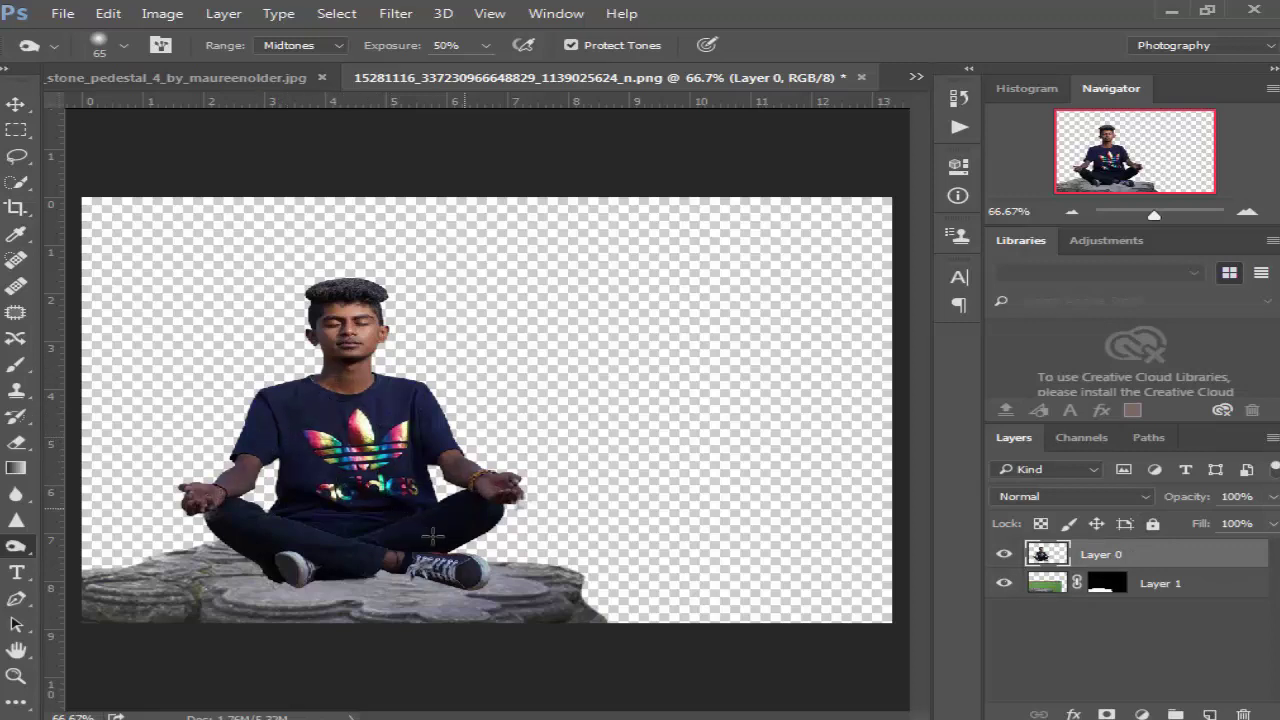
{"action": "left_click", "coordinate": [1043, 587]}
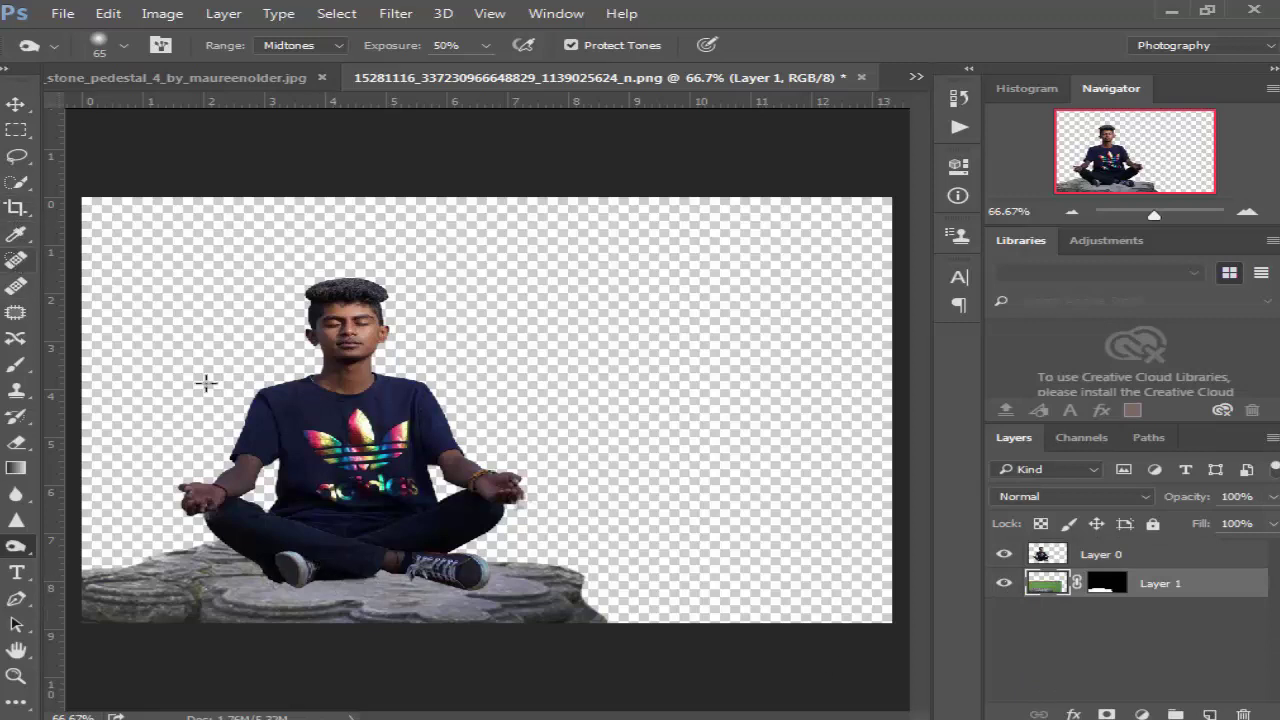
{"action": "left_click", "coordinate": [1208, 714]}
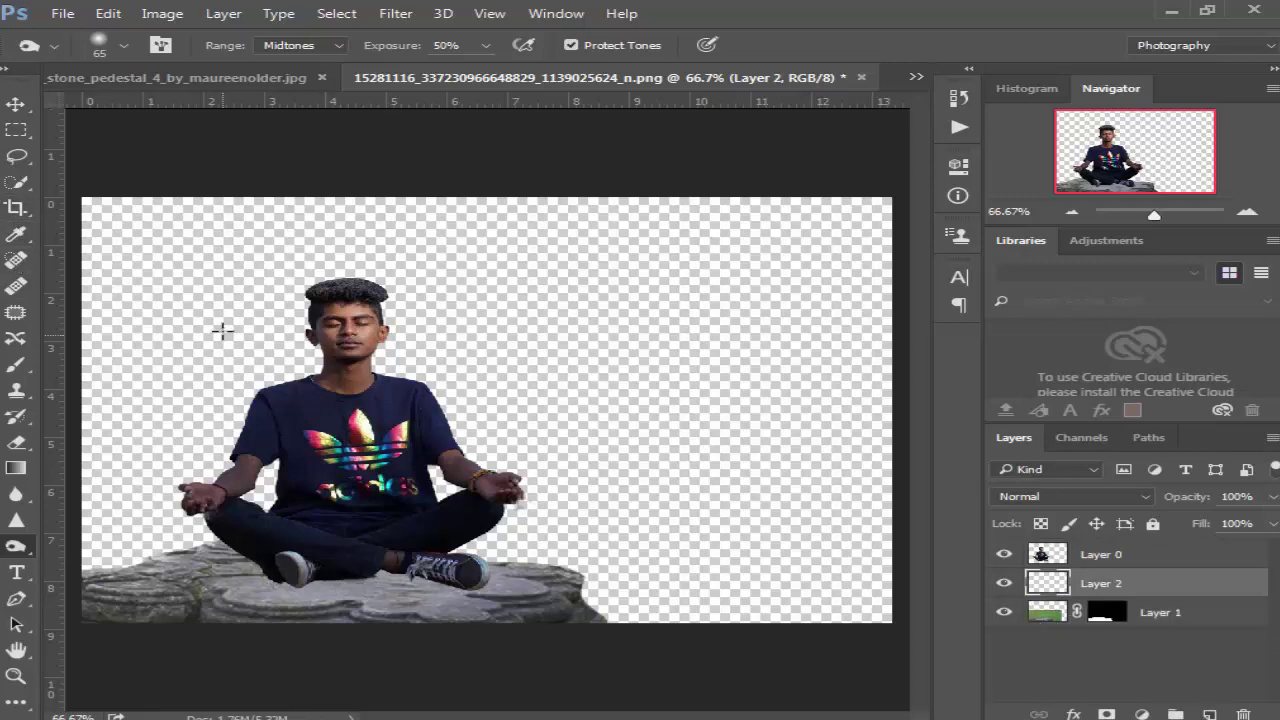
- Paint a shadow under the shoes with a soft round 40 px brush
{"action": "left_click", "coordinate": [20, 368]}
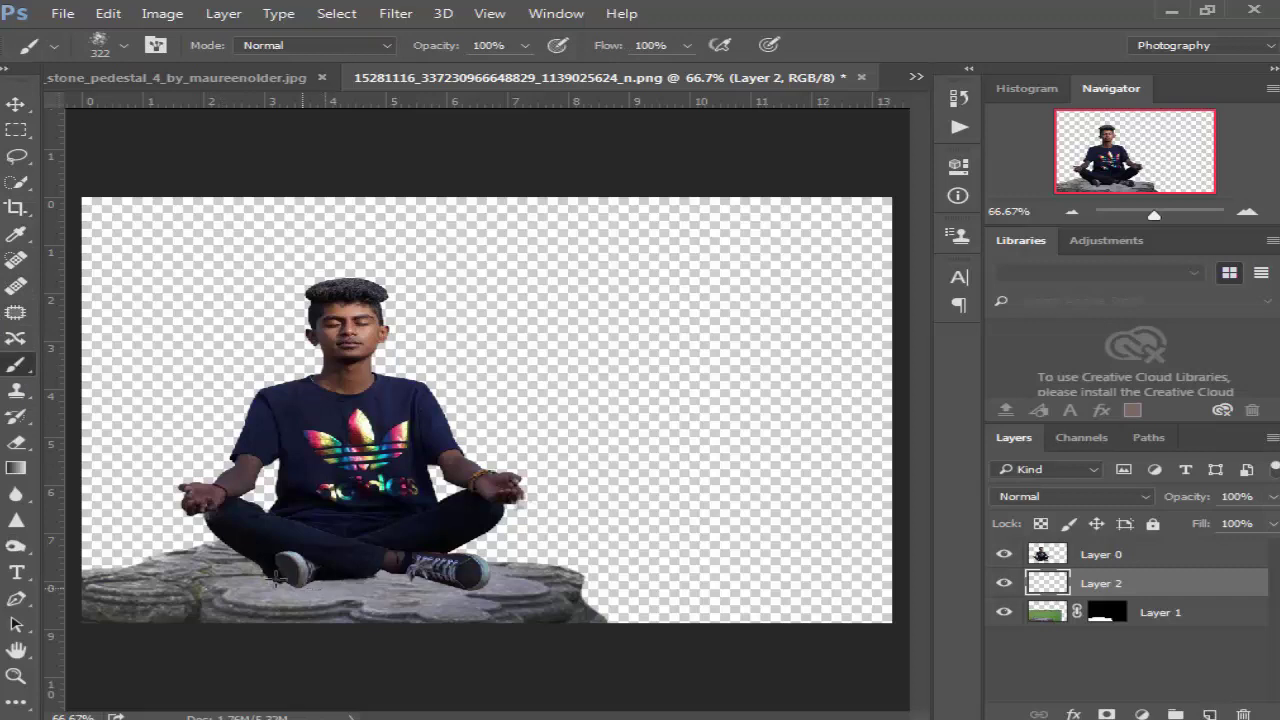
{"action": "left_click_drag", "start_coordinate": [255, 563], "coordinate": [268, 568]}
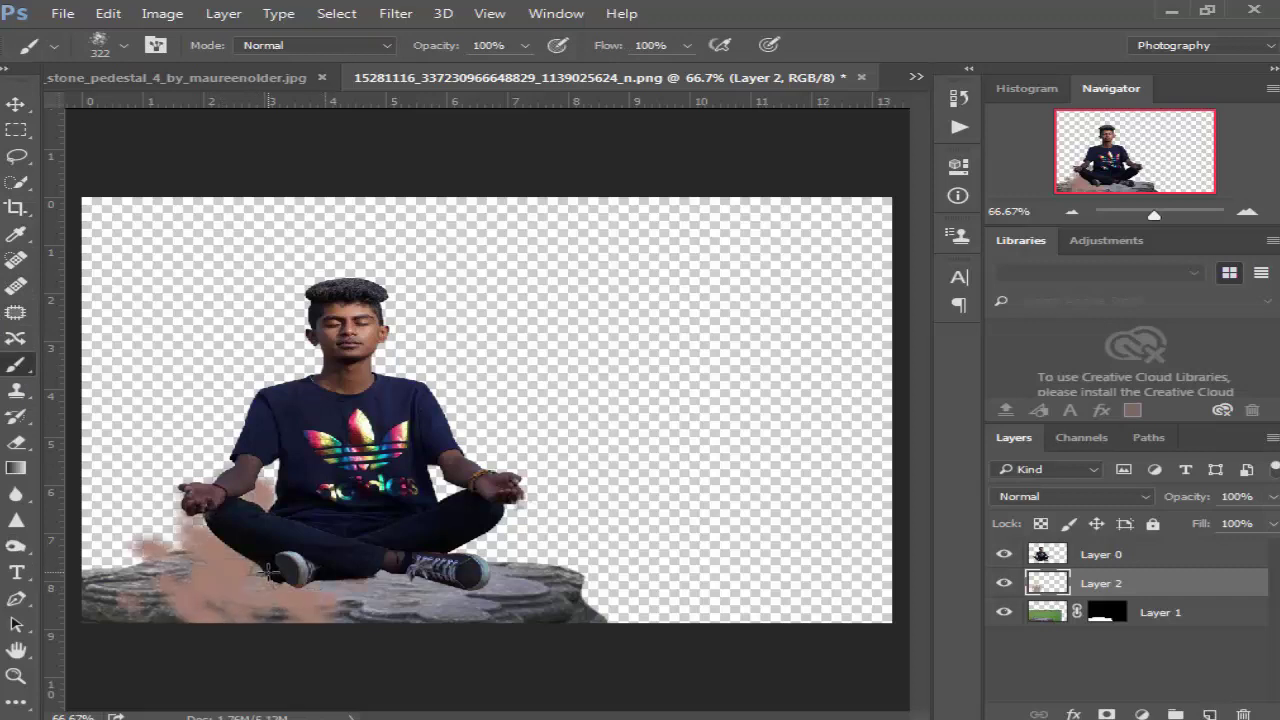
{"action": "key", "text": "ctrl+alt+z"}
{"action": "key", "text": "ctrl+alt+z"}
{"action": "right_click", "coordinate": [272, 535]}
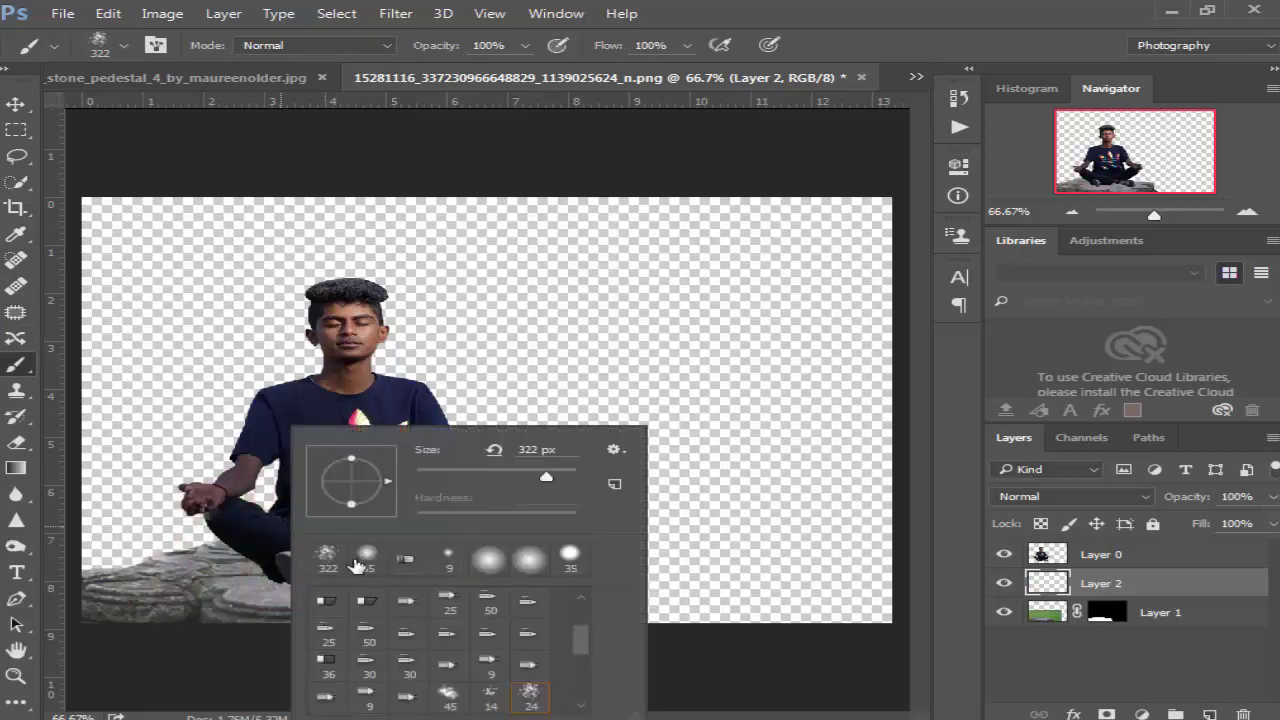
{"action": "left_click", "coordinate": [366, 560]}
{"action": "left_click_drag", "start_coordinate": [469, 481], "coordinate": [447, 481]}
{"action": "key", "text": "Return"}
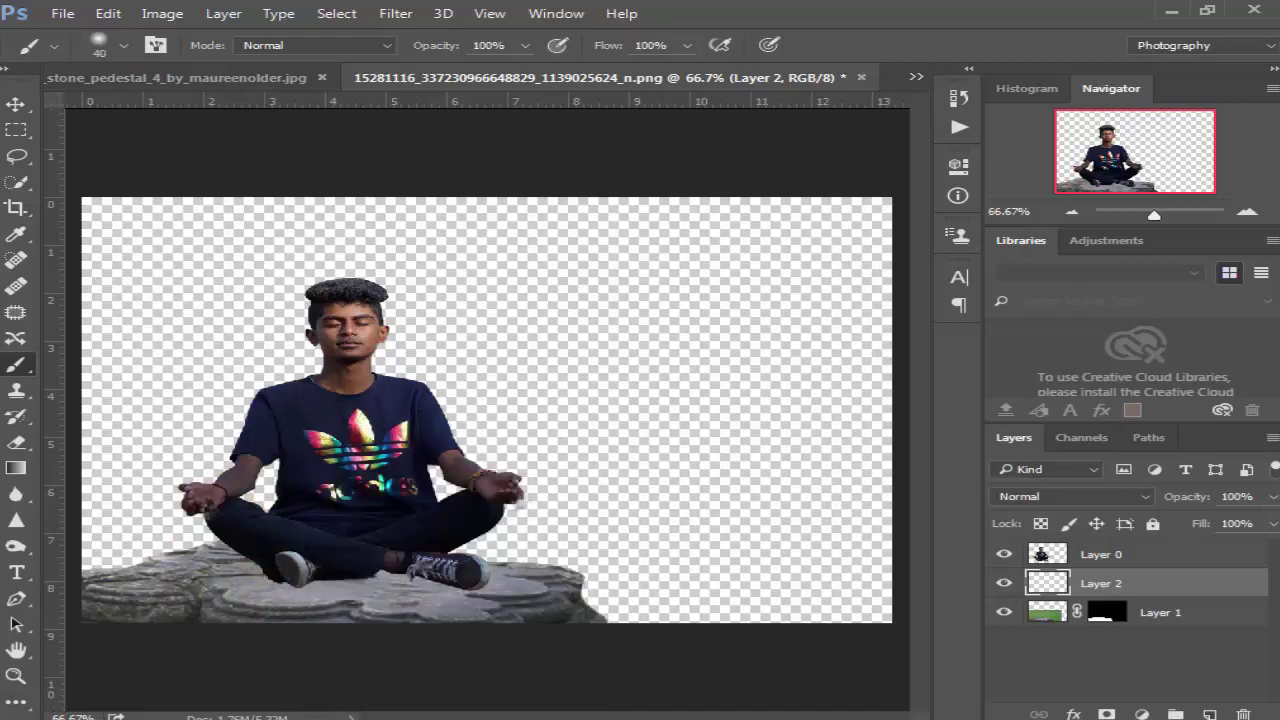
{"action": "mouse_move", "coordinate": [260, 566]}
{"action": "left_mouse_down"}
{"action": "mouse_move", "coordinate": [352, 596]}
{"action": "mouse_move", "coordinate": [470, 588]}
{"action": "mouse_move", "coordinate": [300, 586]}
{"action": "mouse_move", "coordinate": [268, 572]}
{"action": "left_mouse_up"}
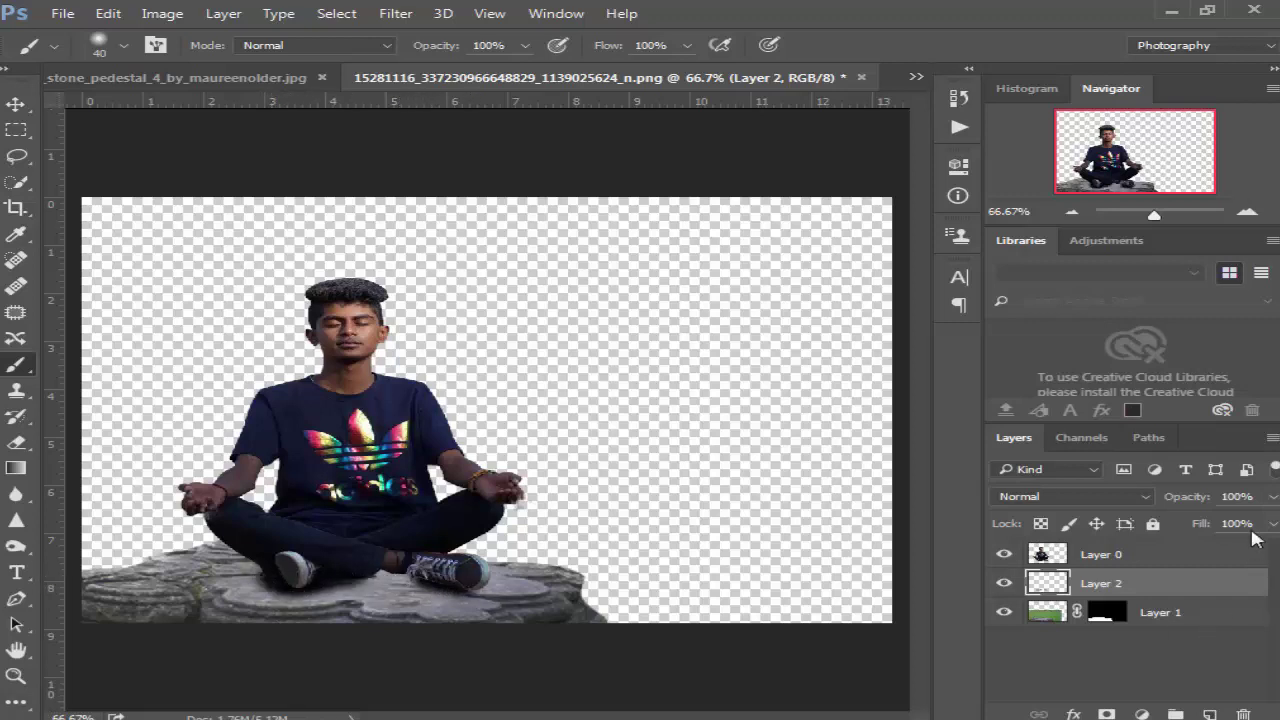
- Lower the shadow layer to about 60% opacity and add shadow beside the left shoe
{"action": "left_click", "coordinate": [1272, 496]}
{"action": "left_click_drag", "start_coordinate": [1270, 522], "coordinate": [1222, 525]}
{"action": "left_click", "coordinate": [365, 573]}
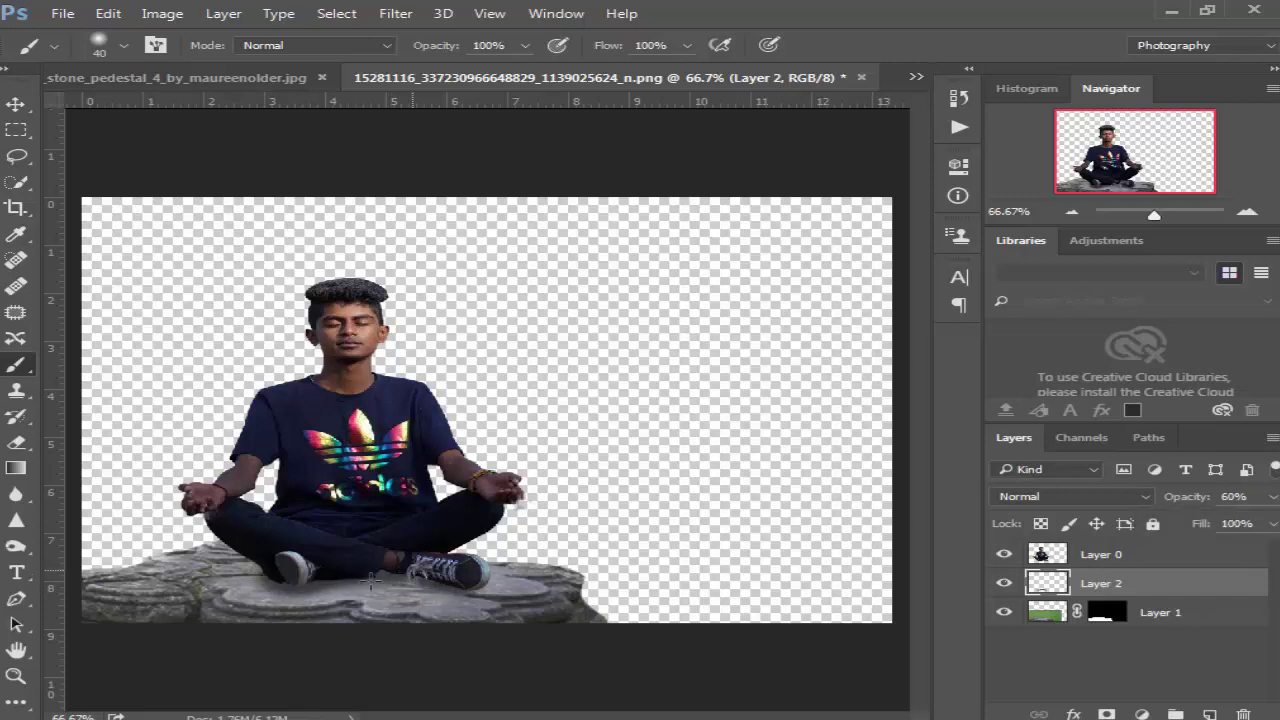
{"action": "left_click_drag", "start_coordinate": [240, 548], "coordinate": [268, 570]}
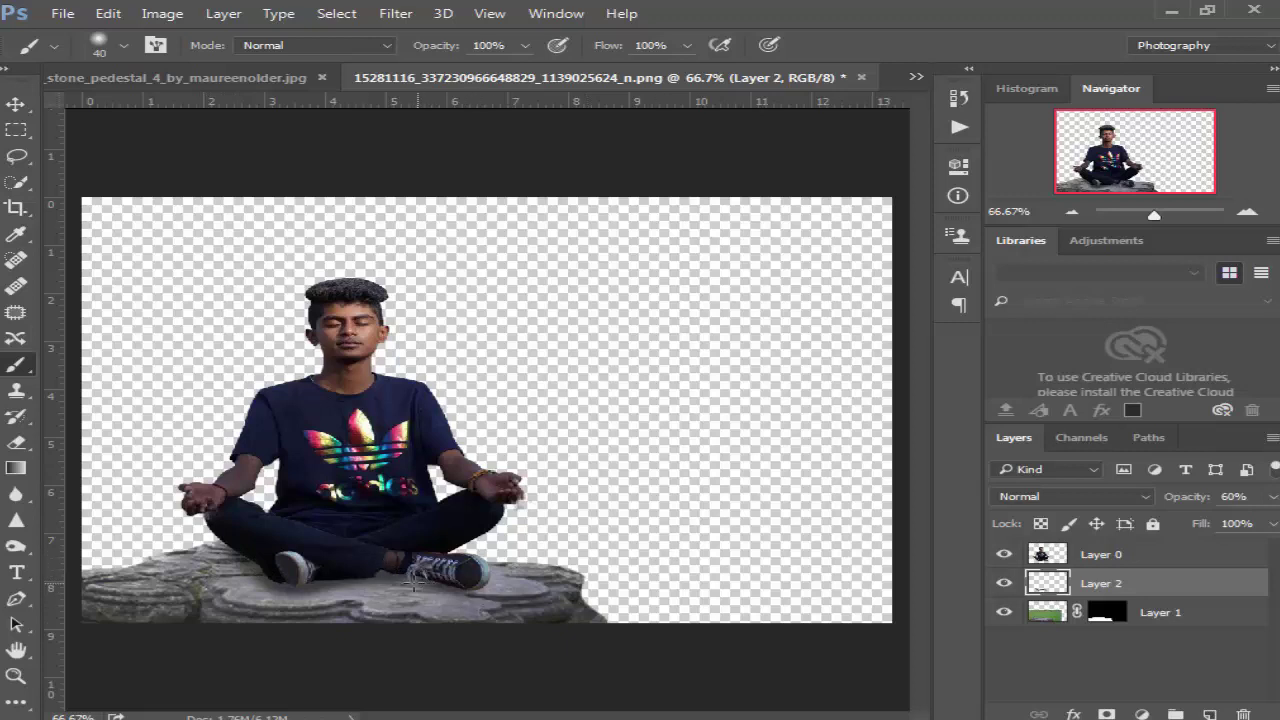
- Apply Layer 1's mask, merge it with Layer 2, and bring in the city skyline photo
{"action": "left_click", "coordinate": [1103, 620]}
{"action": "right_click", "coordinate": [1103, 620]}
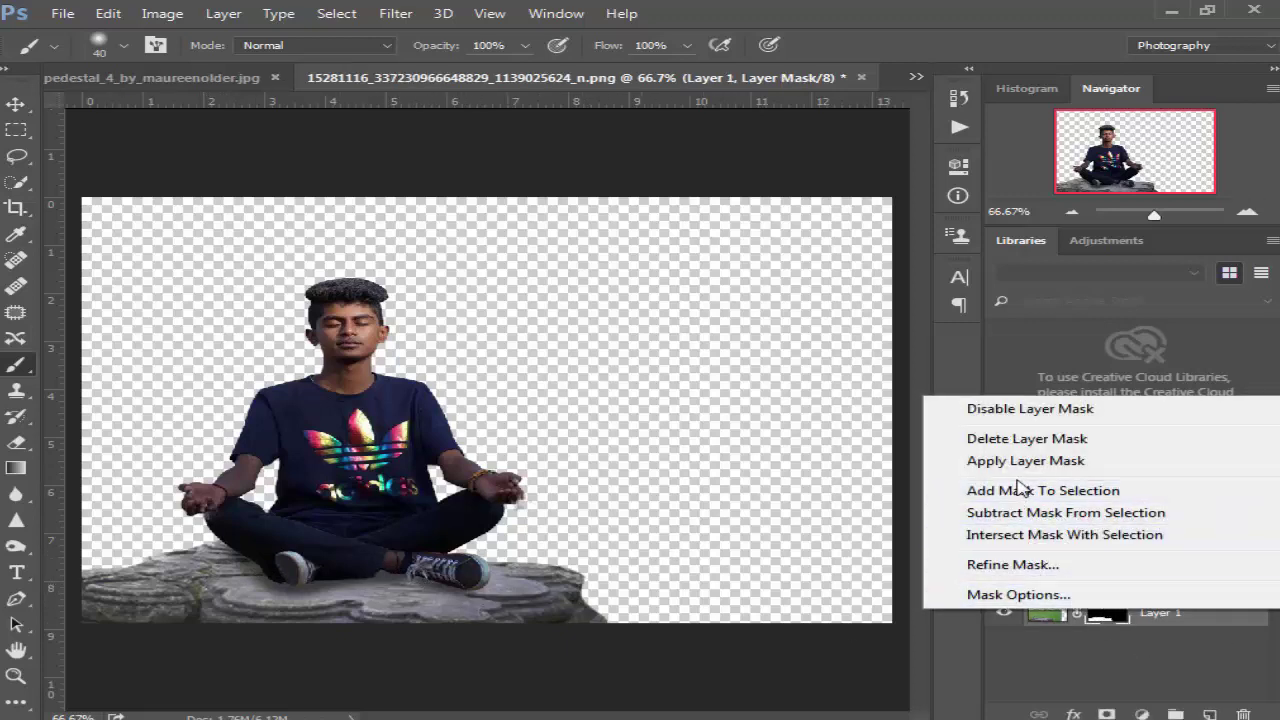
{"action": "left_click", "coordinate": [1000, 461]}
{"action": "left_click", "coordinate": [1120, 586]}
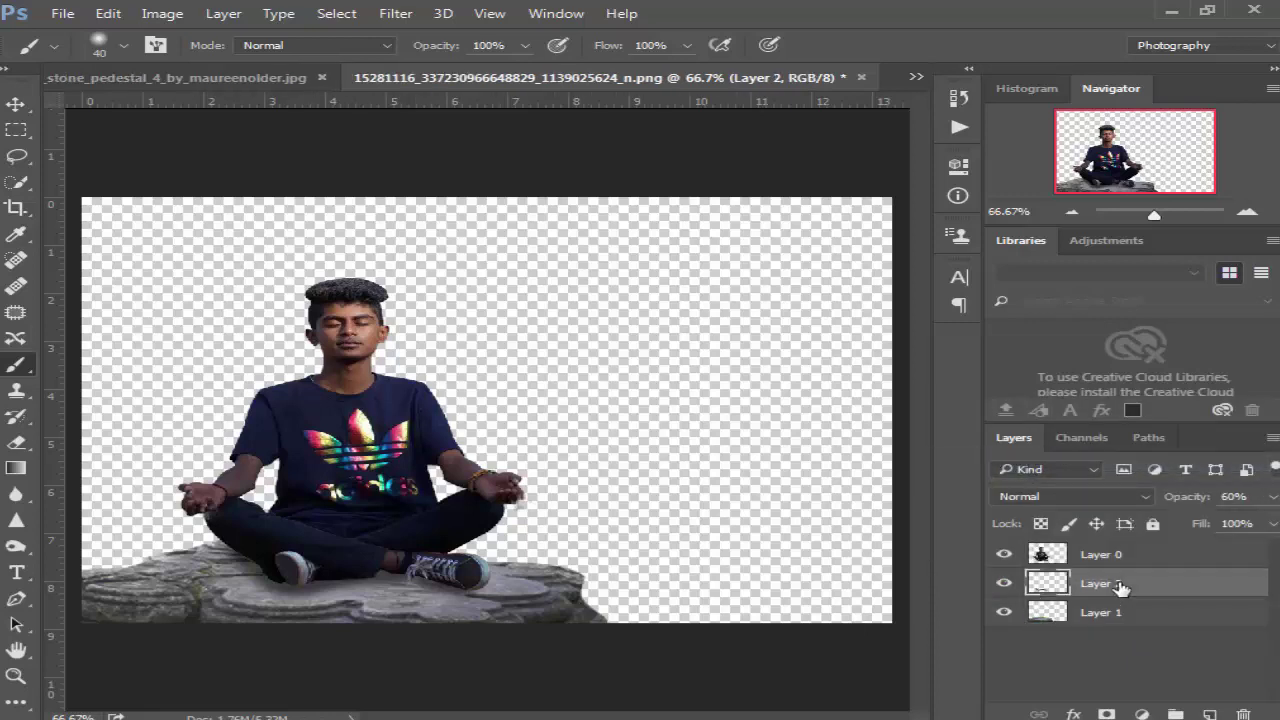
{"action": "left_click", "coordinate": [1108, 612], "text": "shift"}
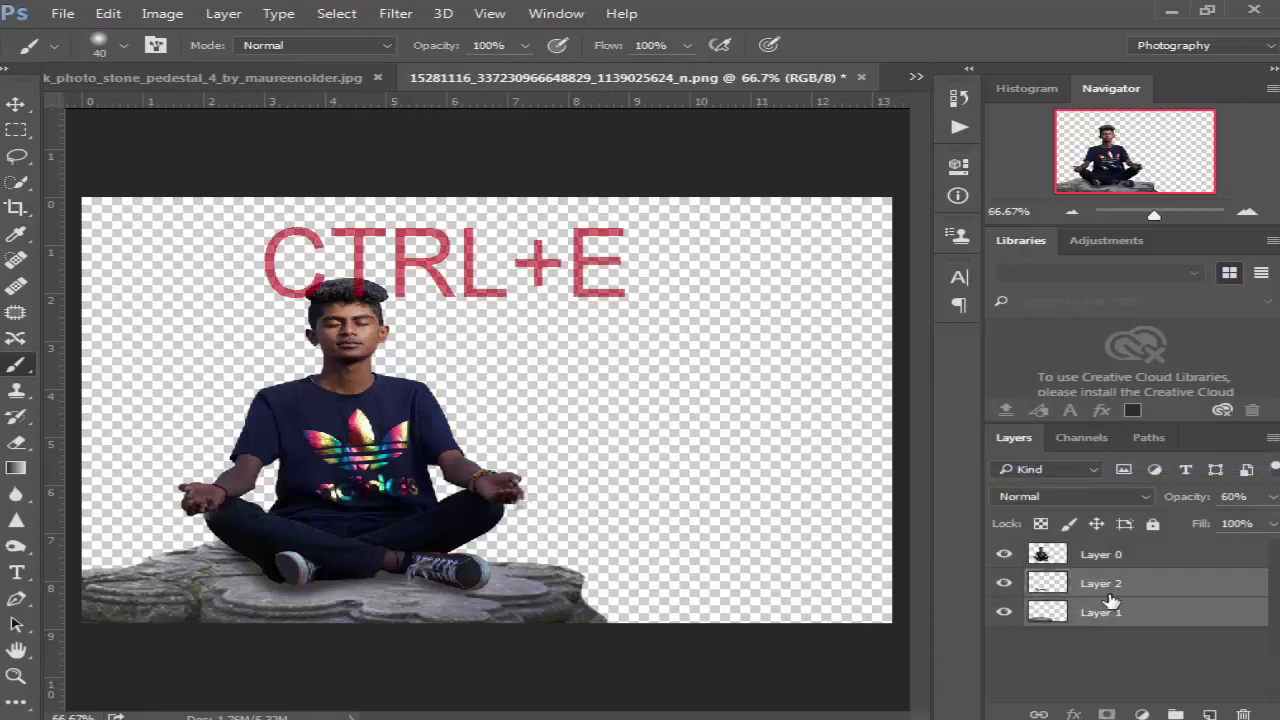
{"action": "key", "text": "ctrl+e"}
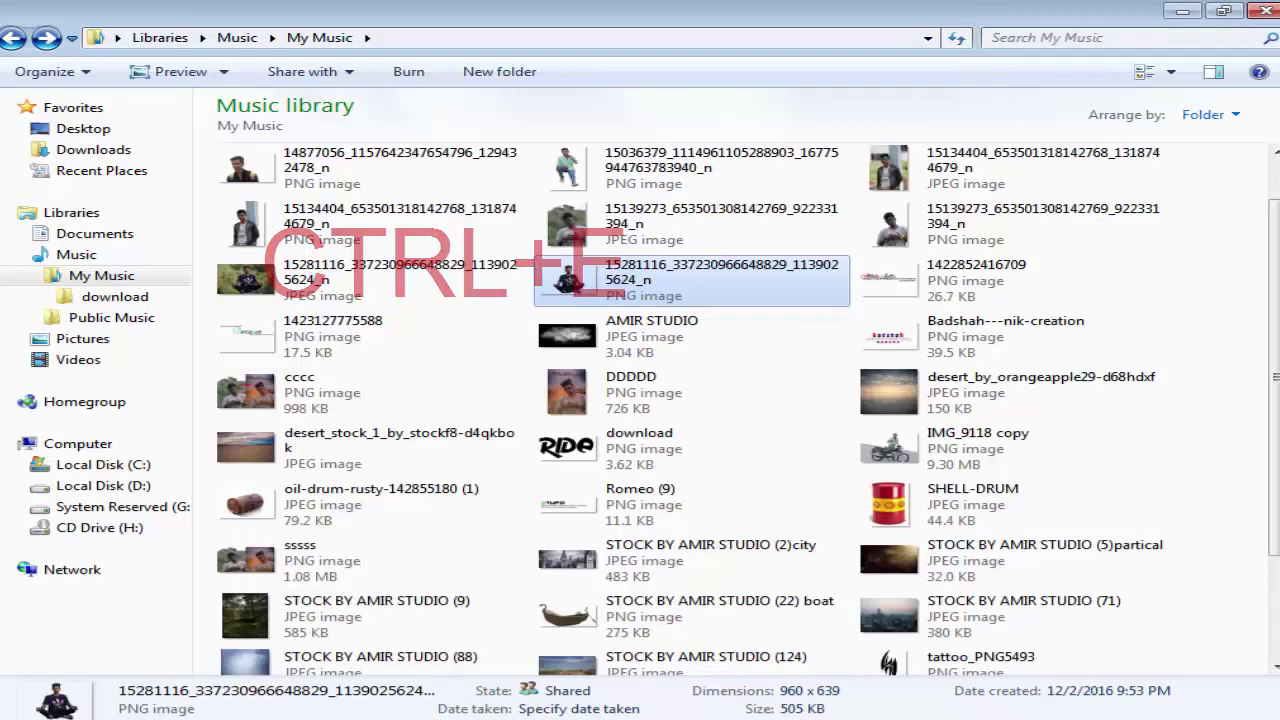
{"action": "double_click", "coordinate": [298, 170]}
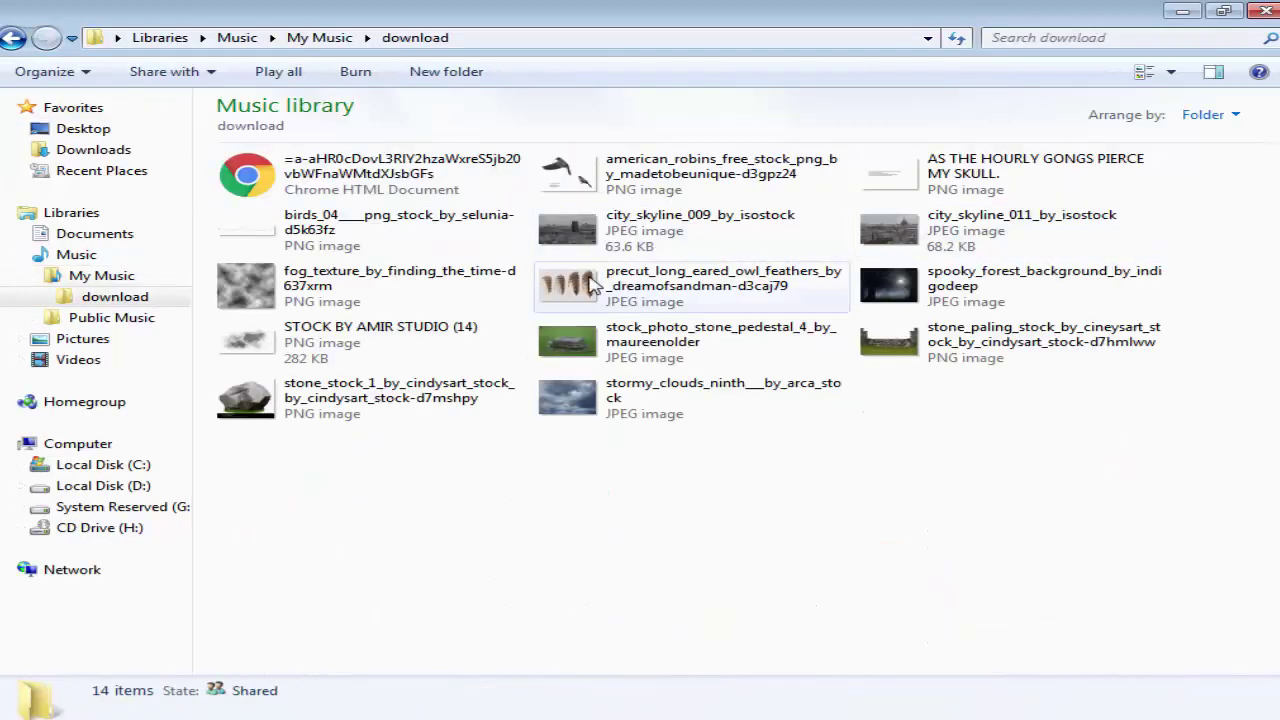
{"action": "mouse_move", "coordinate": [890, 230]}
{"action": "left_mouse_down"}
{"action": "mouse_move", "coordinate": [733, 706]}
{"action": "mouse_move", "coordinate": [572, 401]}
{"action": "left_mouse_up"}
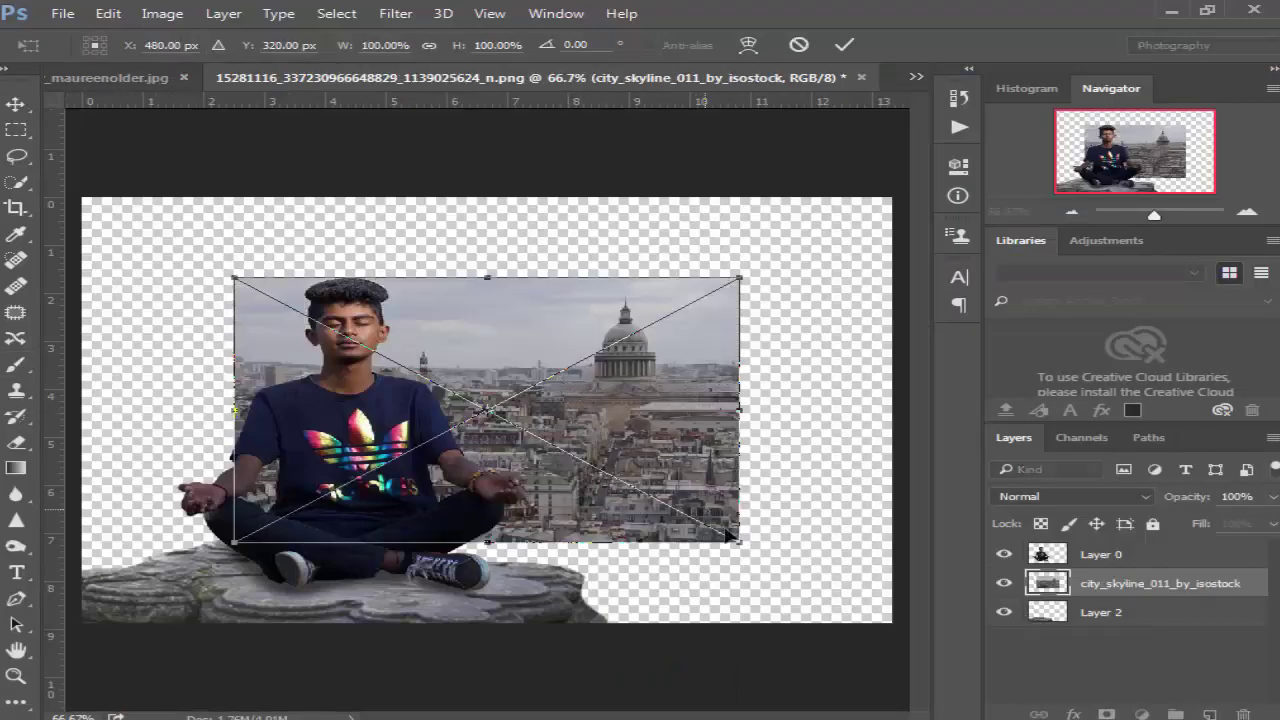
- Enlarge the skyline to about 172% and centre it to fill the canvas
{"action": "left_click_drag", "start_coordinate": [740, 545], "coordinate": [906, 630]}
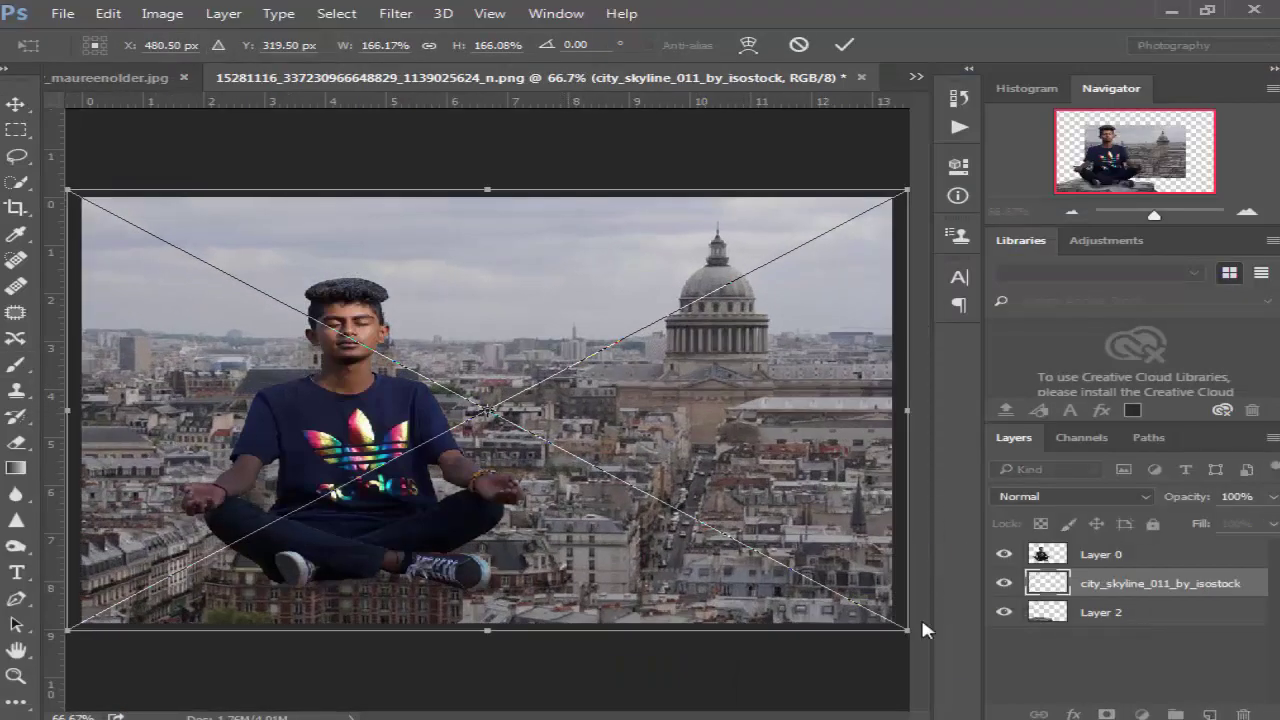
{"action": "left_click_drag", "start_coordinate": [641, 531], "coordinate": [641, 601]}
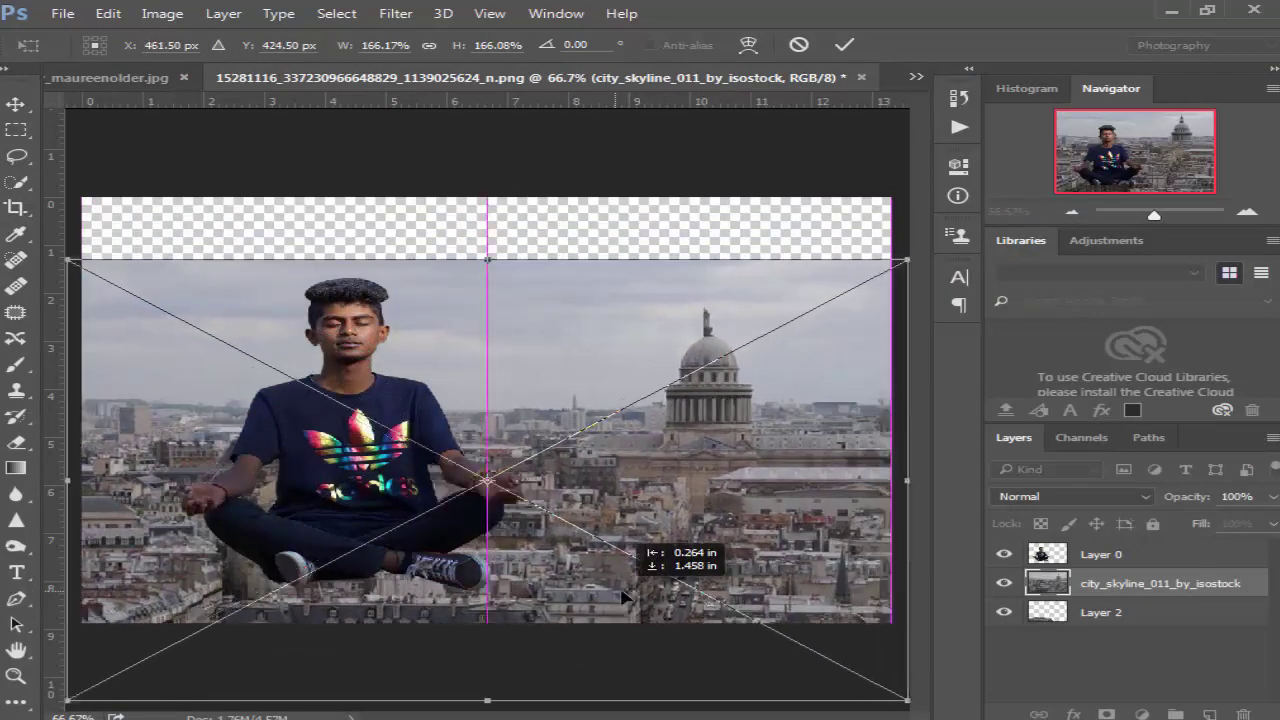
{"action": "left_click_drag", "start_coordinate": [913, 265], "coordinate": [920, 252]}
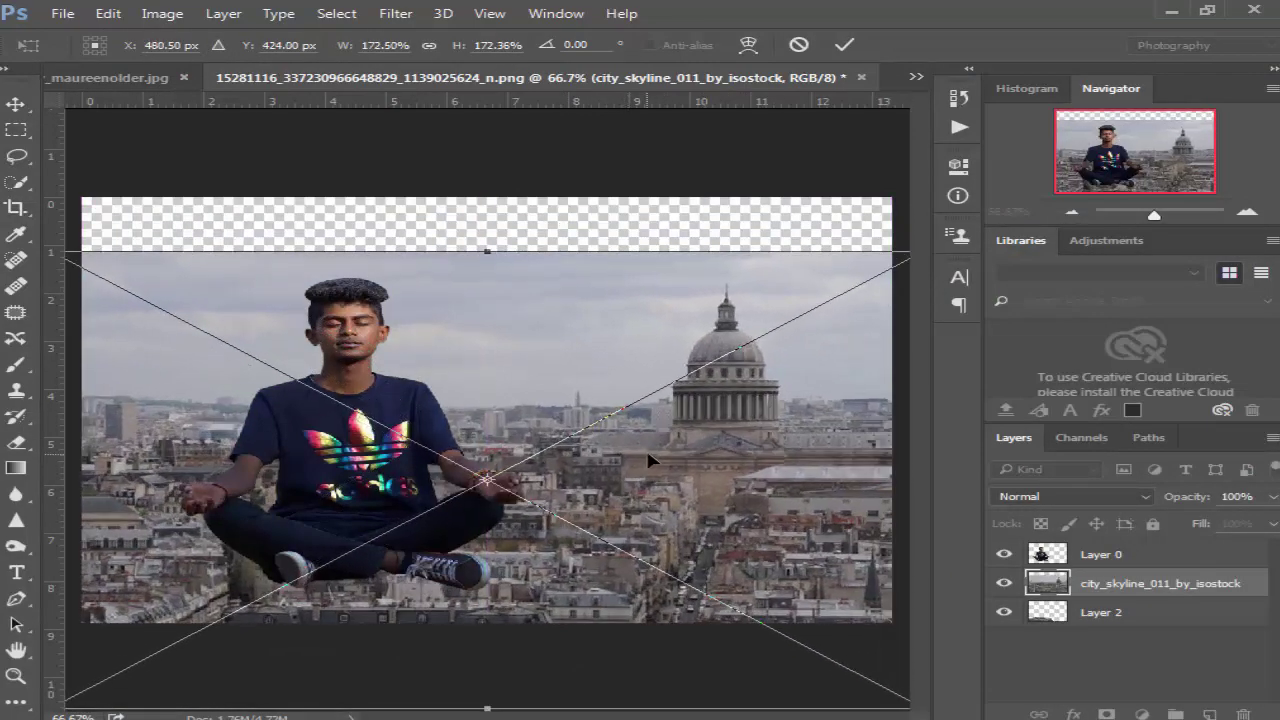
{"action": "left_click_drag", "start_coordinate": [651, 457], "coordinate": [657, 449]}
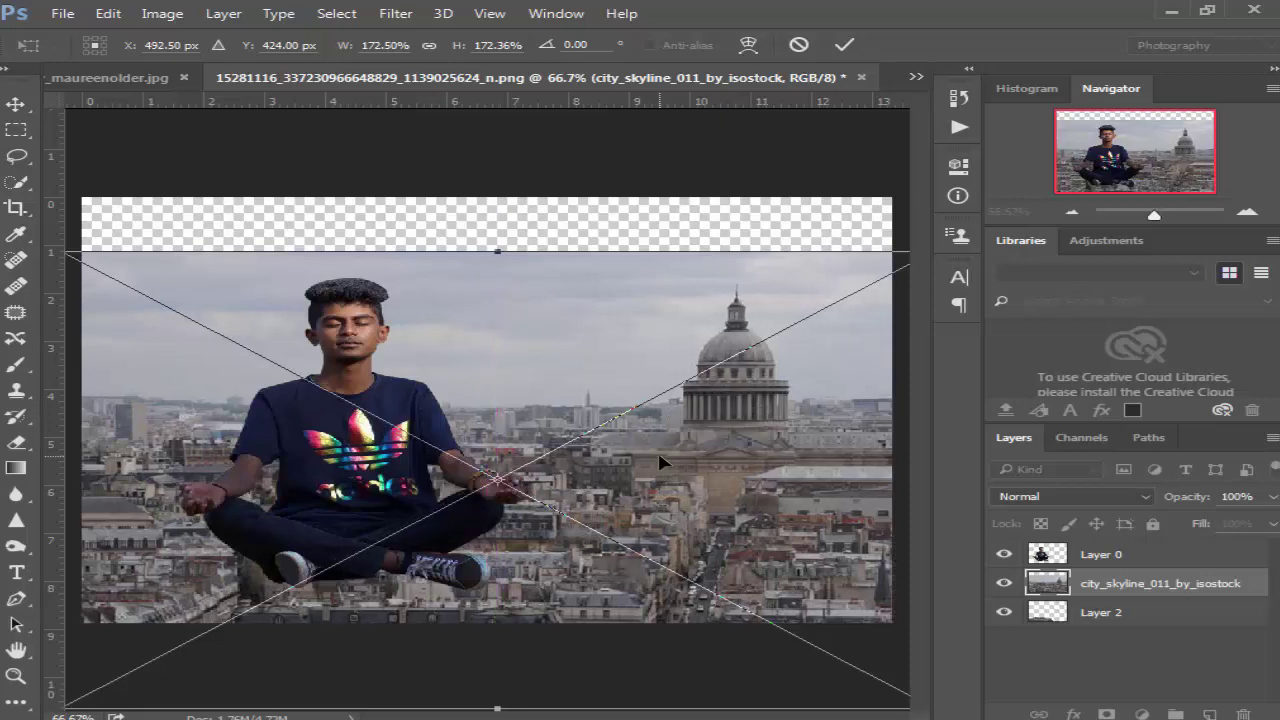
{"action": "key", "text": "b"}
{"action": "key", "text": "Return"}
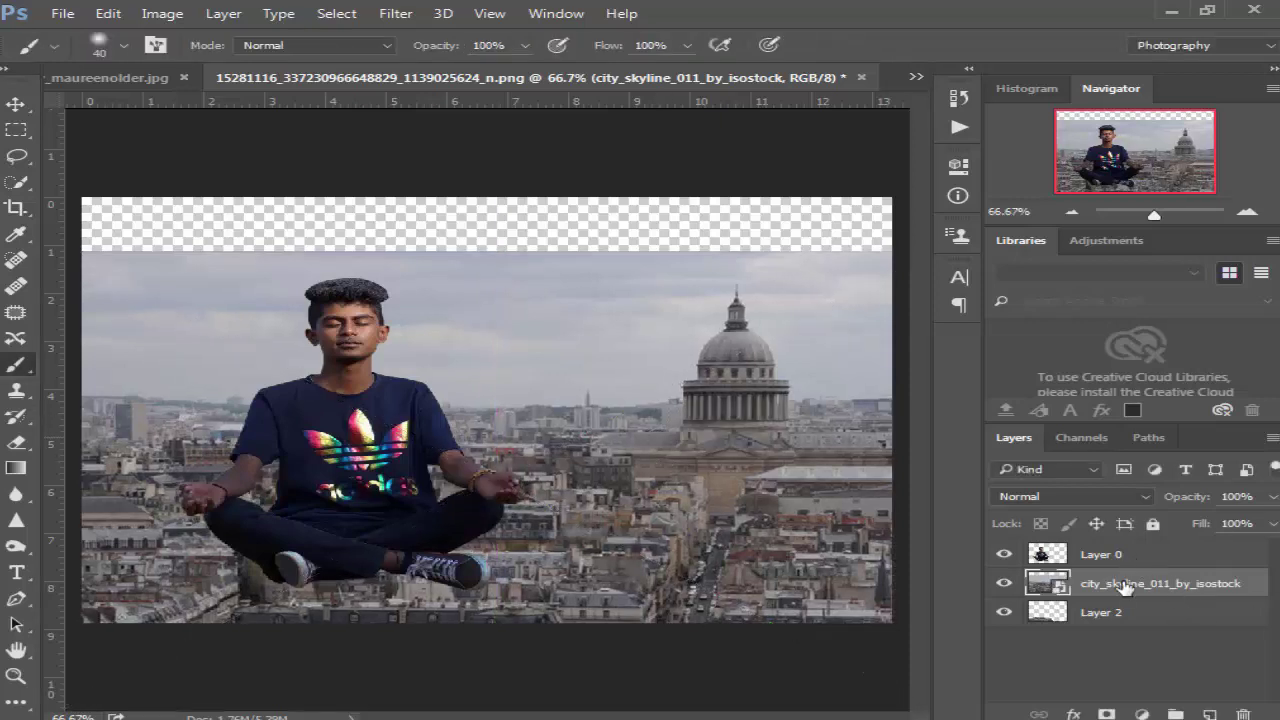
- Move the skyline below the rock layer and bring in the stormy clouds photo
{"action": "left_click_drag", "start_coordinate": [1115, 588], "coordinate": [1095, 625]}
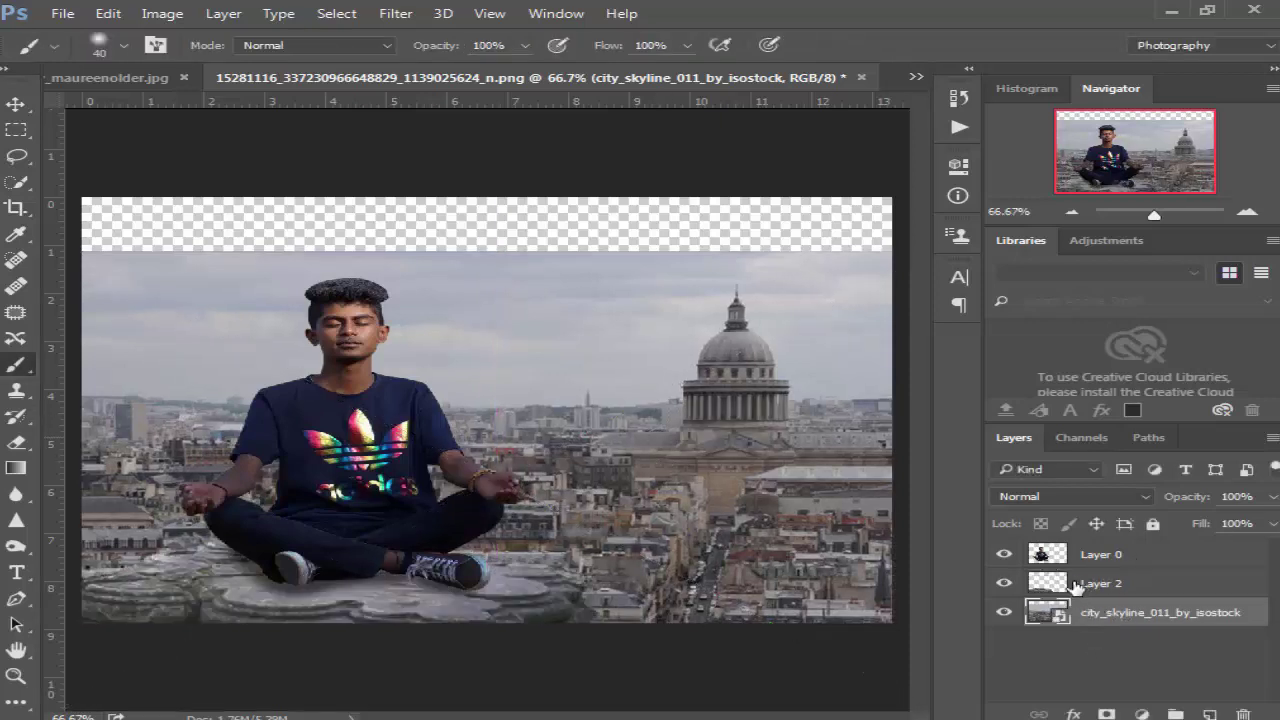
{"action": "key", "text": "alt+Tab"}
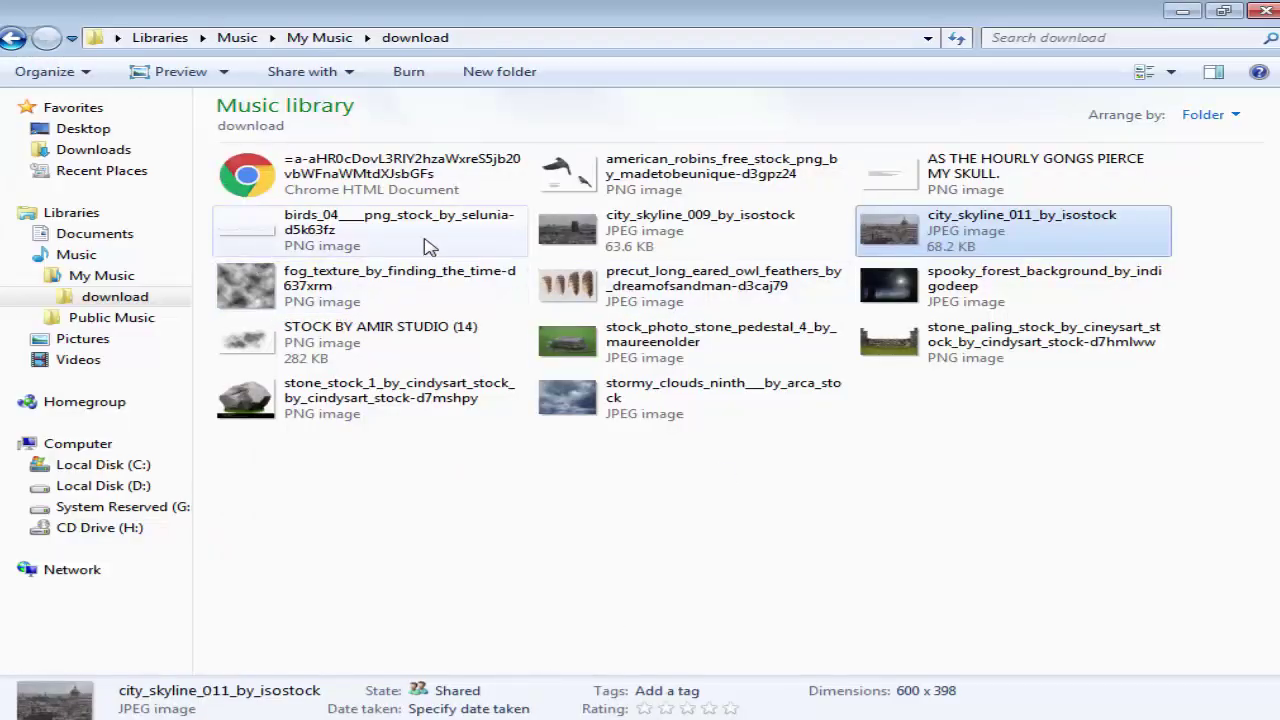
{"action": "mouse_move", "coordinate": [620, 400]}
{"action": "left_mouse_down"}
{"action": "mouse_move", "coordinate": [620, 665]}
{"action": "mouse_move", "coordinate": [540, 440]}
{"action": "mouse_move", "coordinate": [481, 338]}
{"action": "left_mouse_up"}
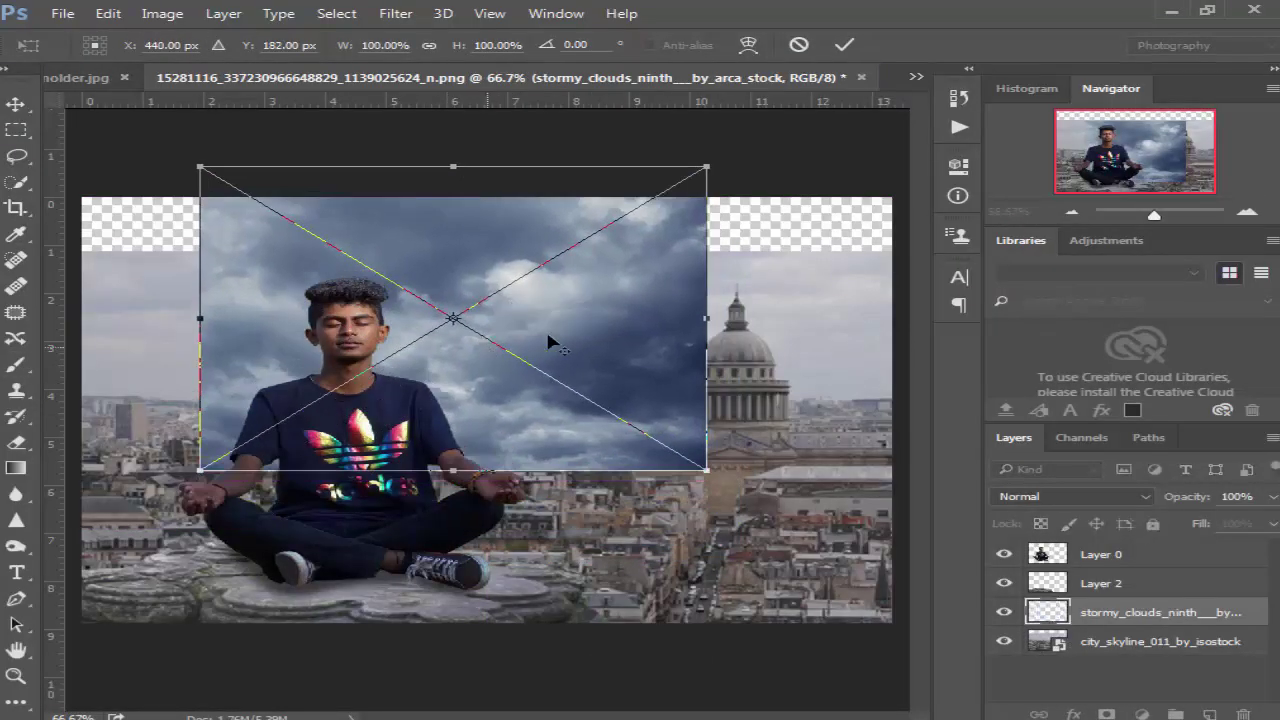
- Scale the stormy clouds to about 165% by 119% across the top of the canvas
{"action": "left_click_drag", "start_coordinate": [716, 318], "coordinate": [857, 322]}
{"action": "left_click_drag", "start_coordinate": [611, 361], "coordinate": [630, 407]}
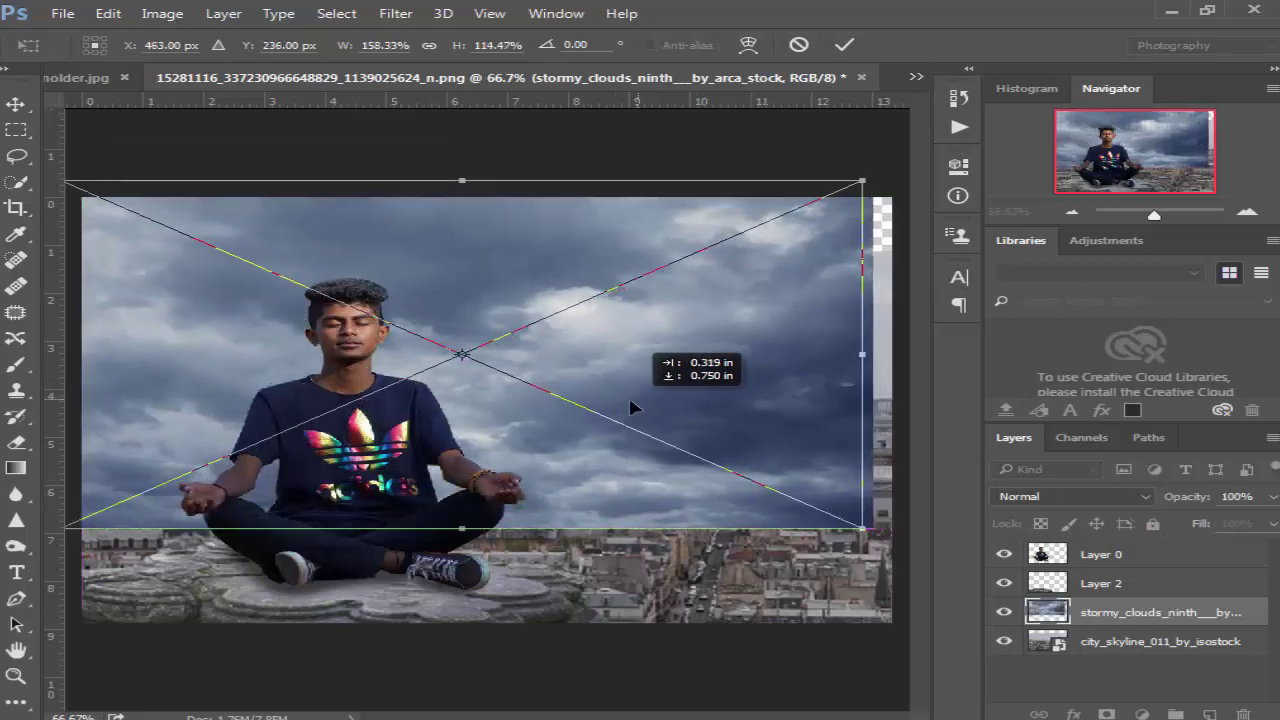
{"action": "left_click_drag", "start_coordinate": [829, 386], "coordinate": [868, 418]}
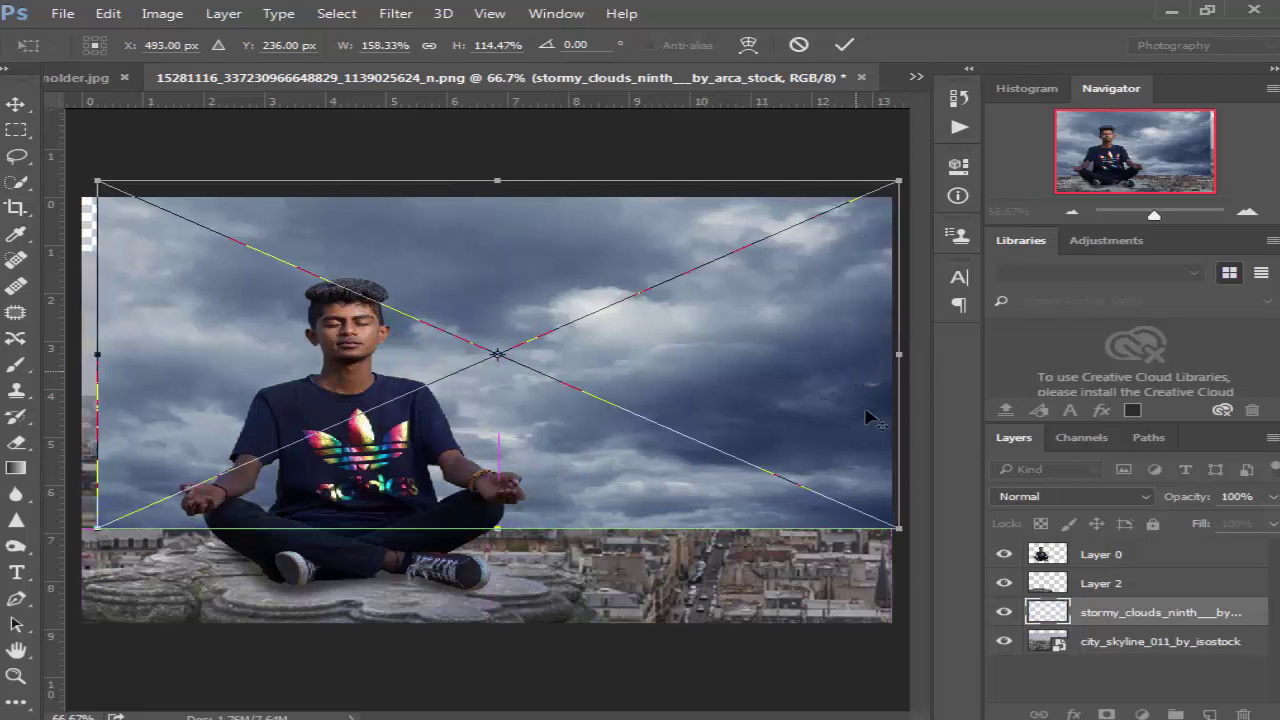
{"action": "left_click_drag", "start_coordinate": [900, 528], "coordinate": [917, 535]}
{"action": "mouse_move", "coordinate": [472, 437]}
{"action": "left_mouse_down"}
{"action": "mouse_move", "coordinate": [458, 435]}
{"action": "mouse_move", "coordinate": [463, 407]}
{"action": "left_mouse_up"}
{"action": "key", "text": "Return"}
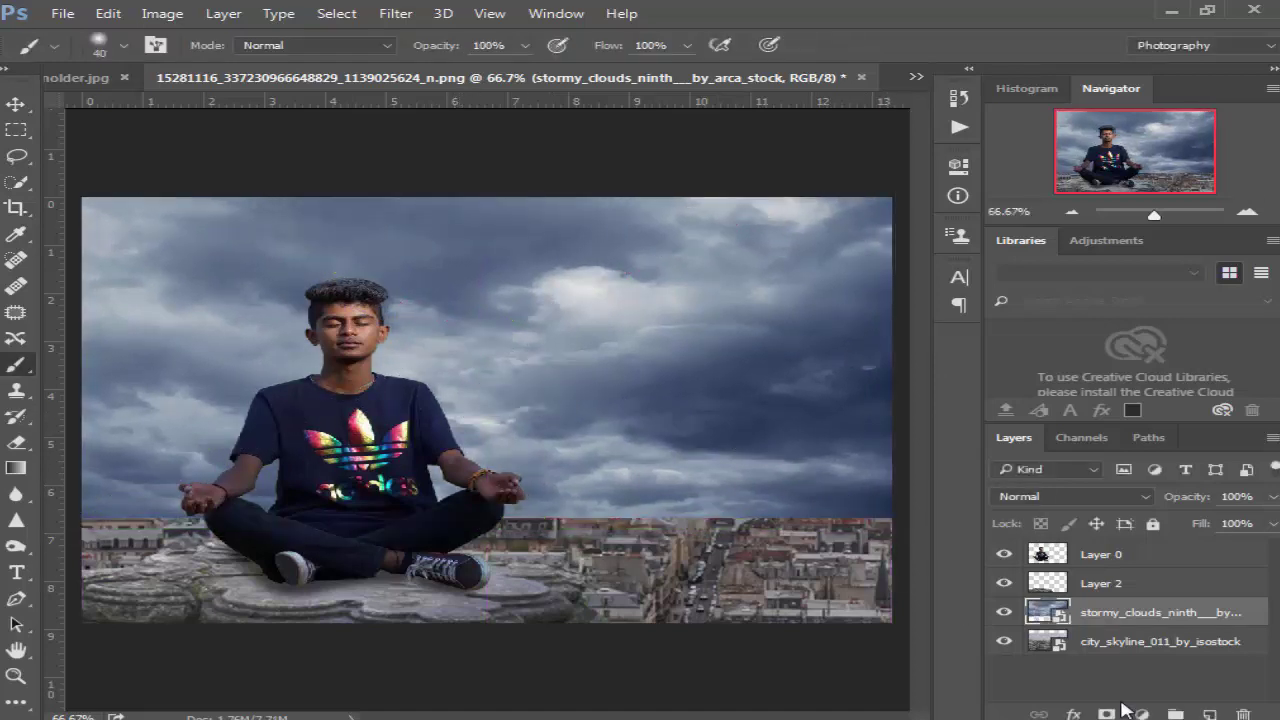
- Add a layer mask to the clouds and drag a vertical gradient to fade them into the city
{"action": "left_click", "coordinate": [1106, 713]}
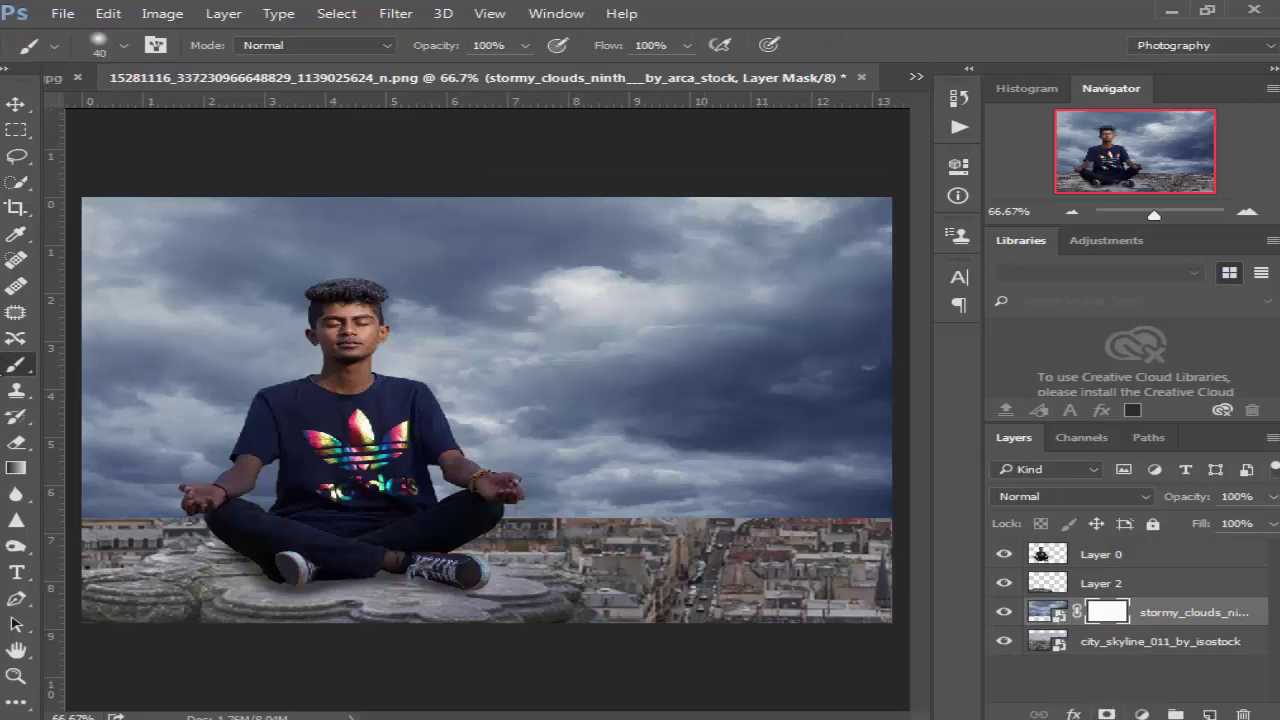
{"action": "left_click", "coordinate": [17, 469]}
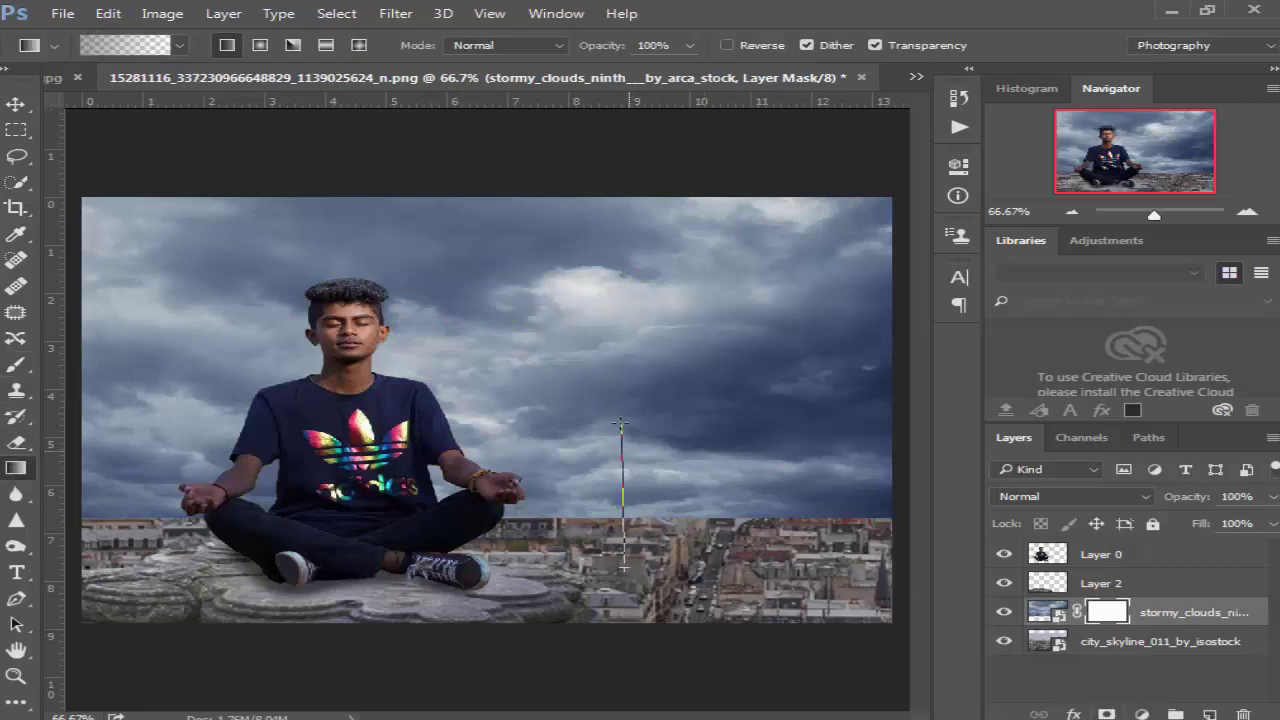
{"action": "mouse_move", "coordinate": [622, 568]}
{"action": "left_mouse_down"}
{"action": "mouse_move", "coordinate": [625, 424]}
{"action": "mouse_move", "coordinate": [522, 538]}
{"action": "left_mouse_up"}
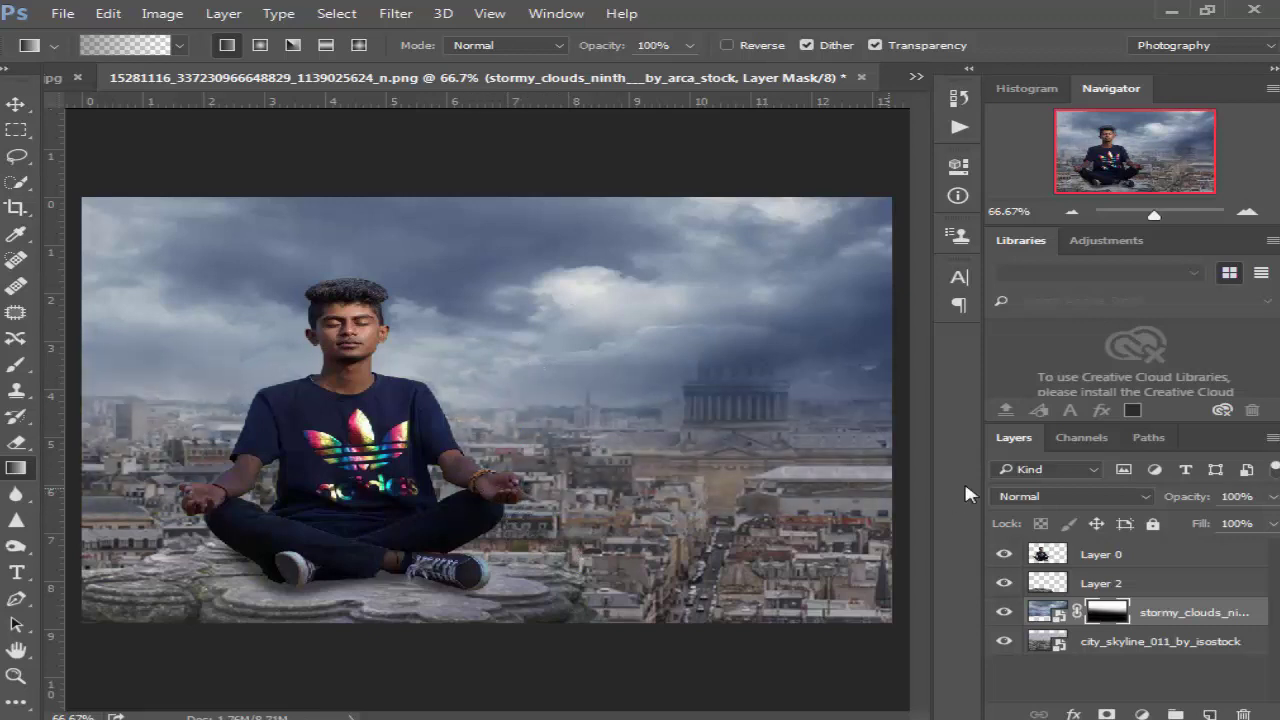
{"action": "left_click", "coordinate": [1066, 560]}
- Scale the man to about 95% and nudge him slightly left
{"action": "left_click", "coordinate": [18, 155]}
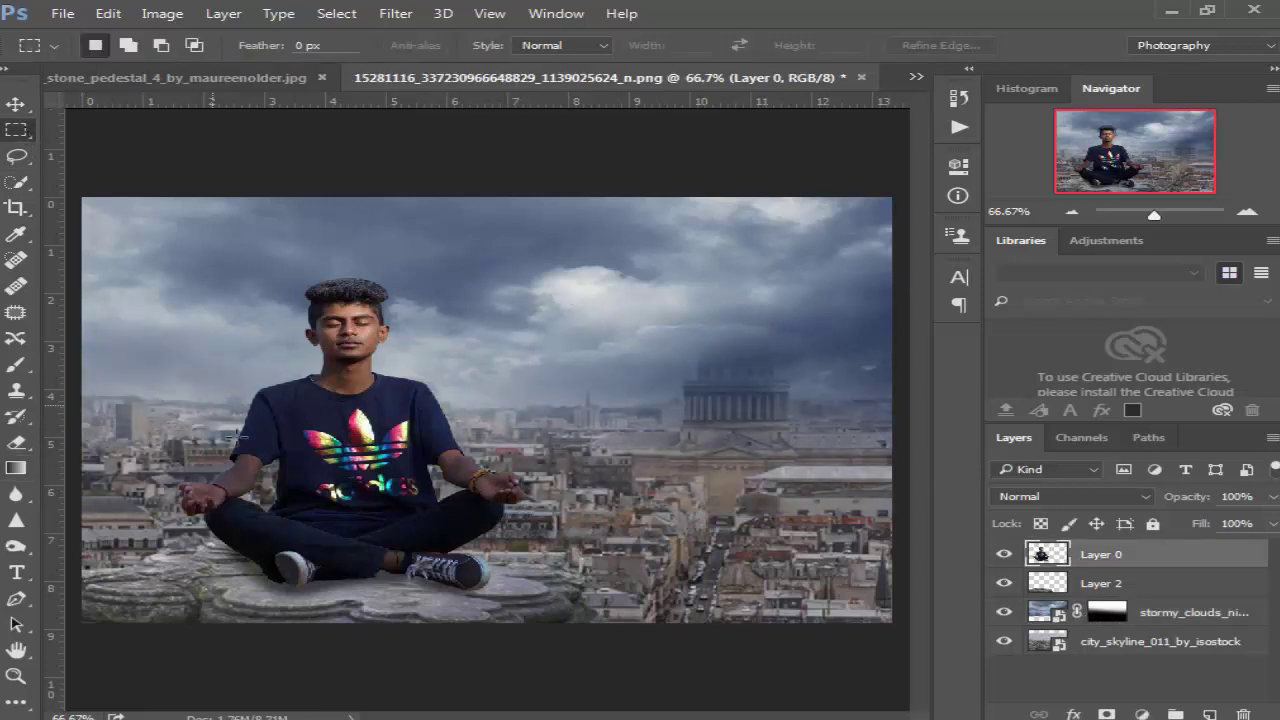
{"action": "right_click", "coordinate": [248, 455]}
{"action": "left_click", "coordinate": [390, 290]}
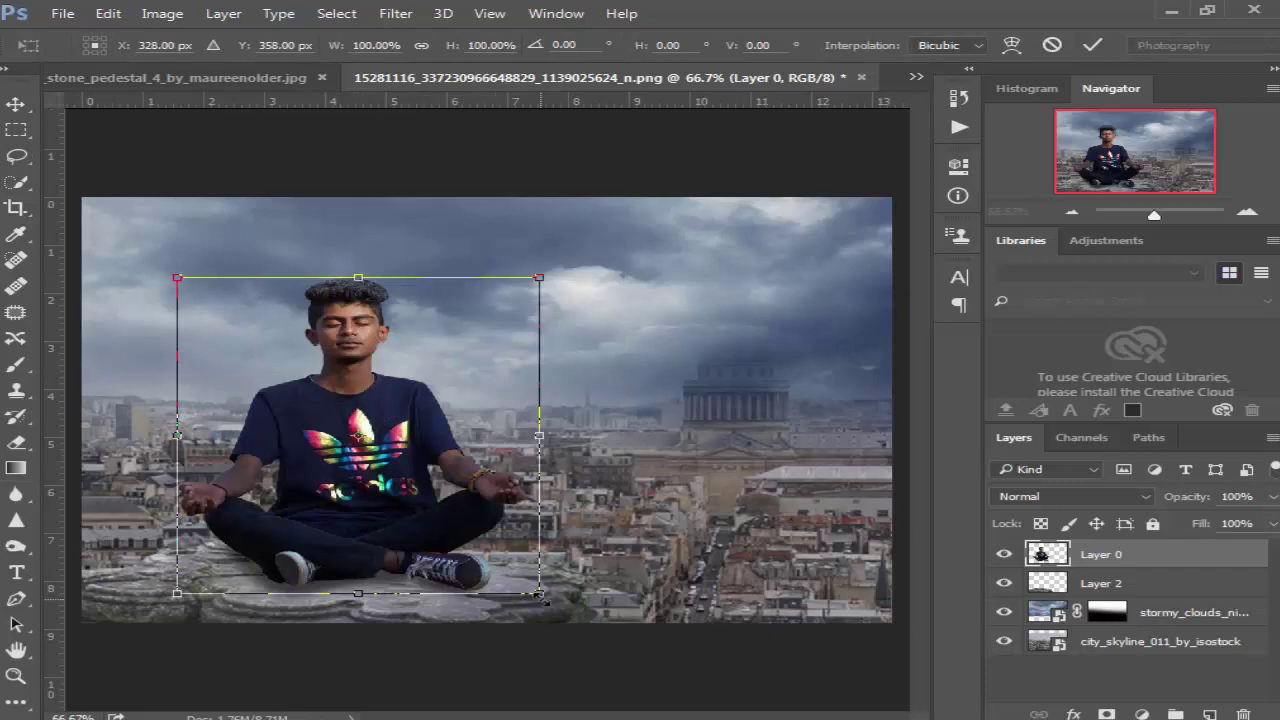
{"action": "left_click_drag", "start_coordinate": [541, 596], "coordinate": [531, 585]}
{"action": "left_click_drag", "start_coordinate": [432, 540], "coordinate": [419, 541]}
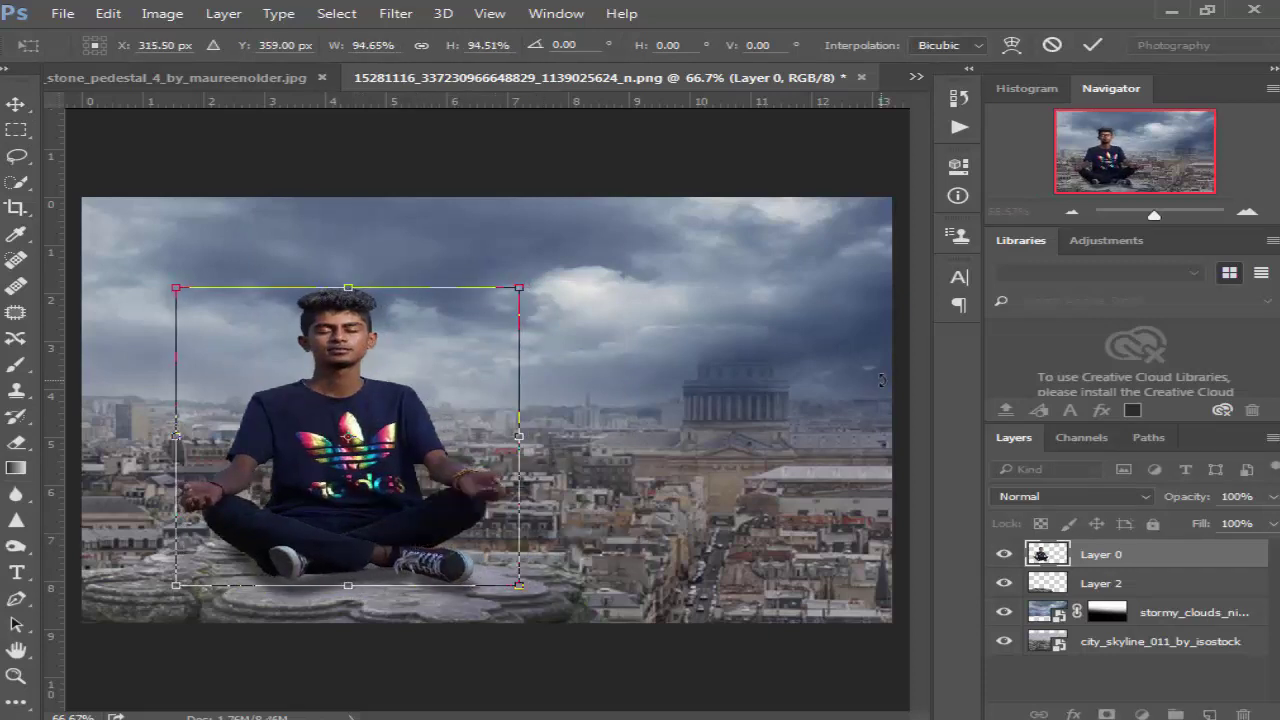
{"action": "key", "text": "Return"}
{"action": "key", "text": "m"}
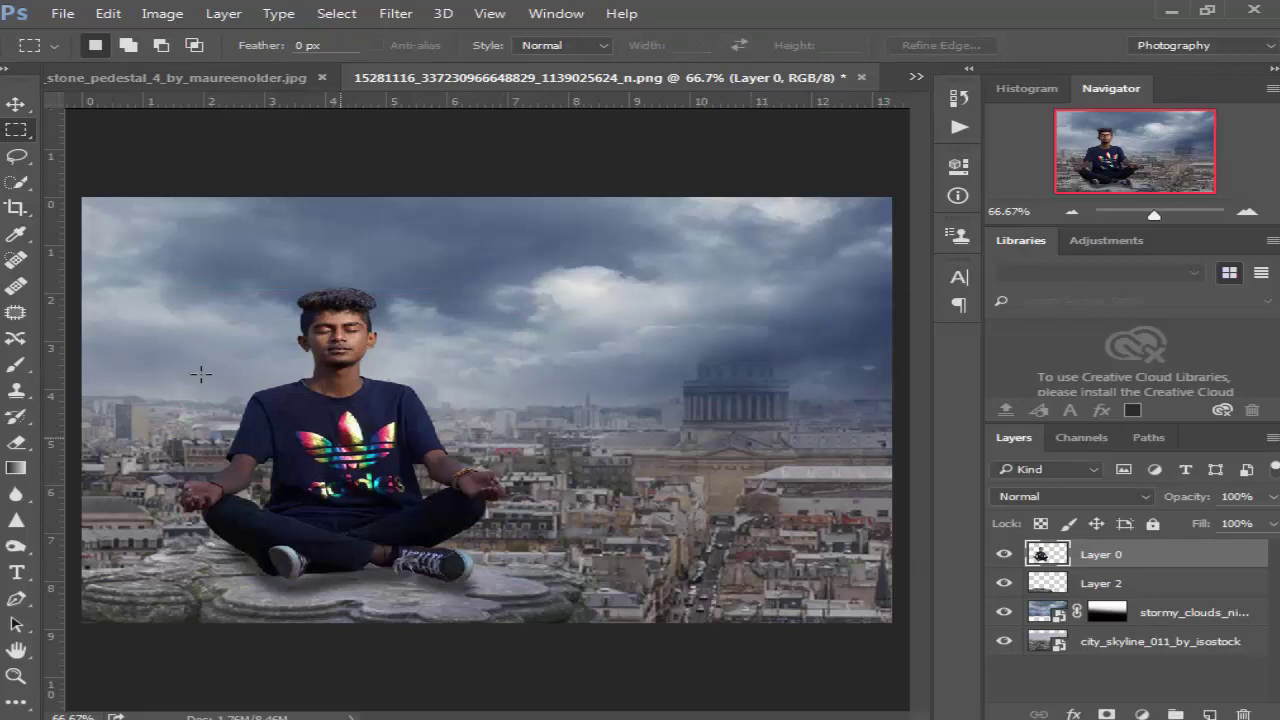
- Stretch the man slightly taller by dragging the top handle up
{"action": "right_click", "coordinate": [401, 433]}
{"action": "left_click", "coordinate": [553, 270]}
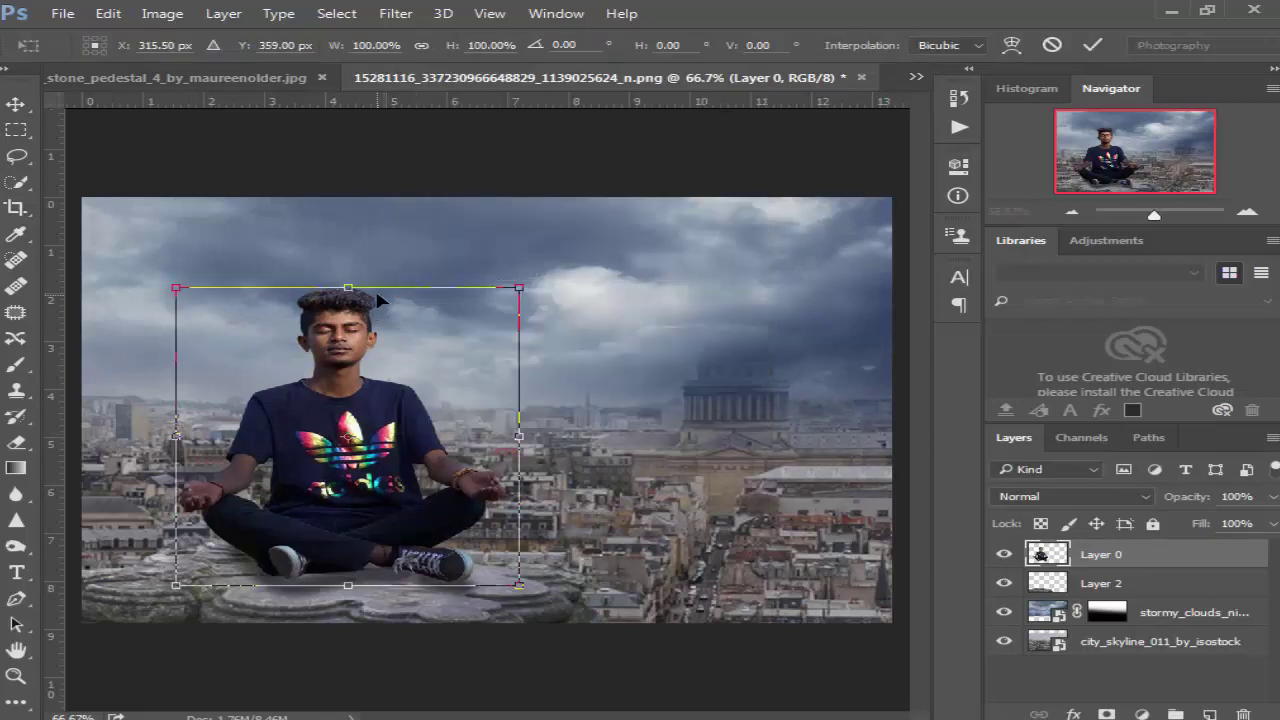
{"action": "left_click_drag", "start_coordinate": [349, 287], "coordinate": [350, 278]}
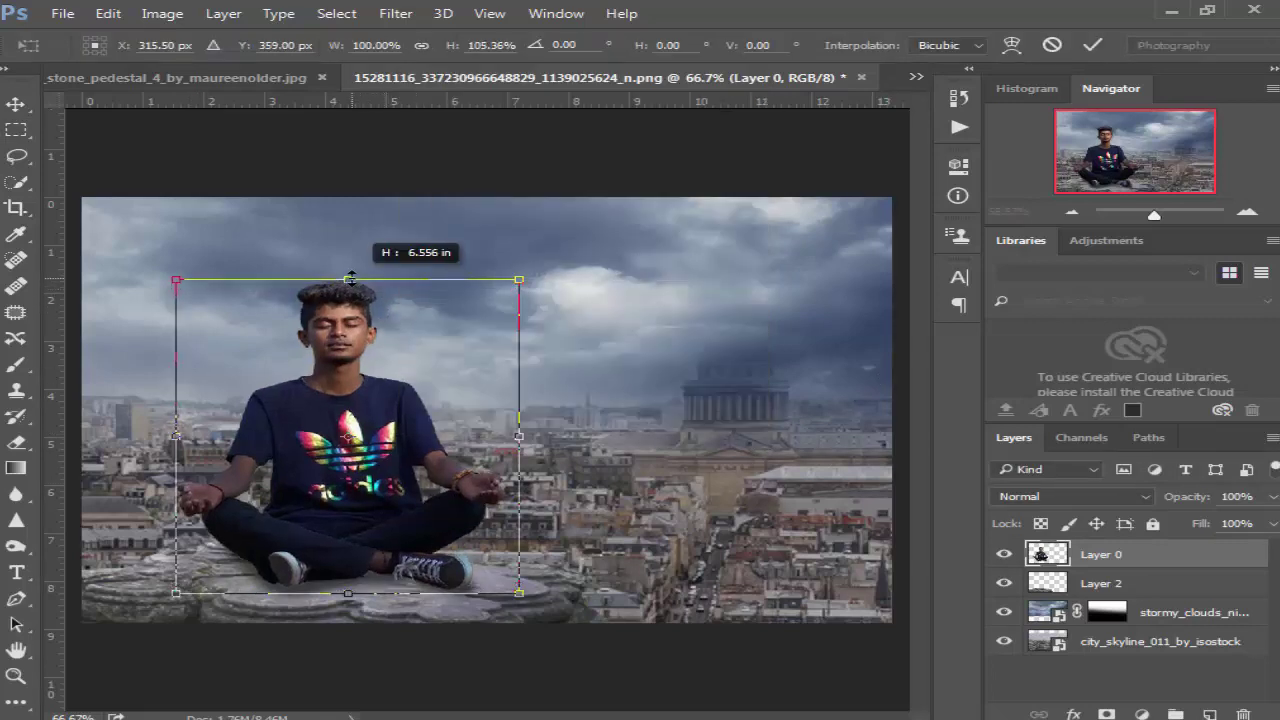
{"action": "key", "text": "m"}
{"action": "key", "text": "Return"}
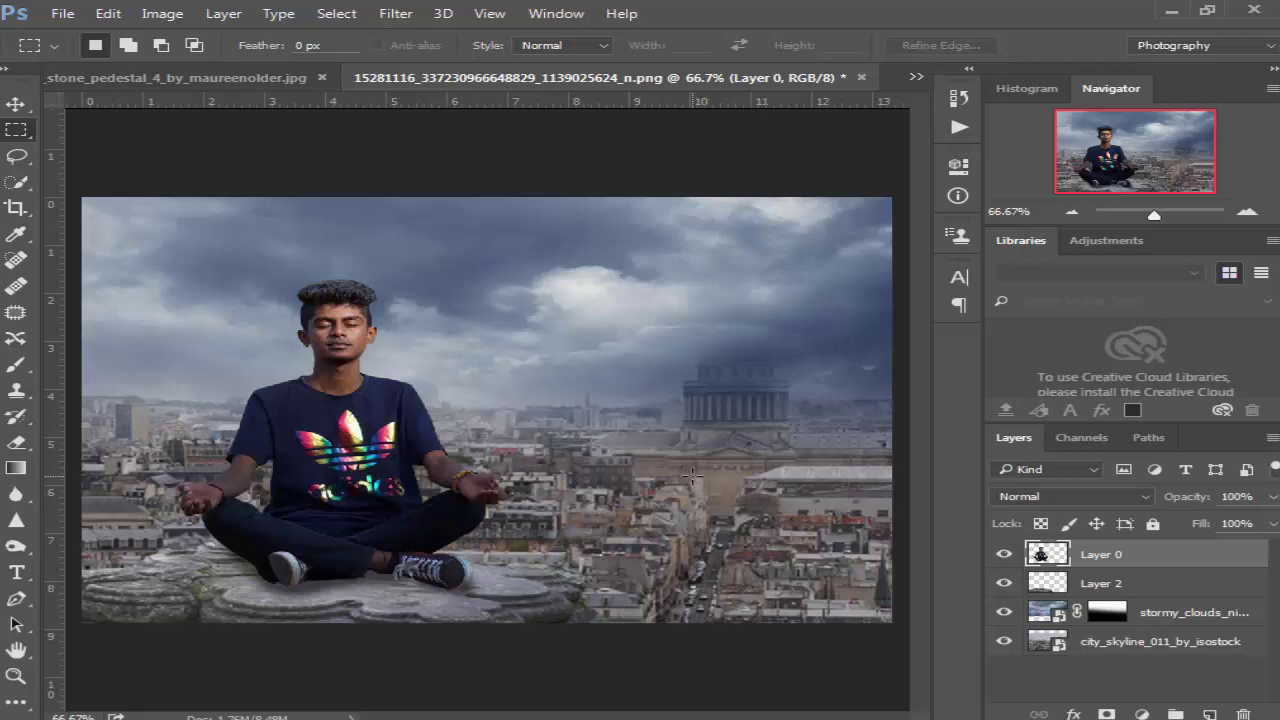
- Use Levels to set output white to 193 on the rock and 232 on the man
{"action": "left_click", "coordinate": [1098, 590]}
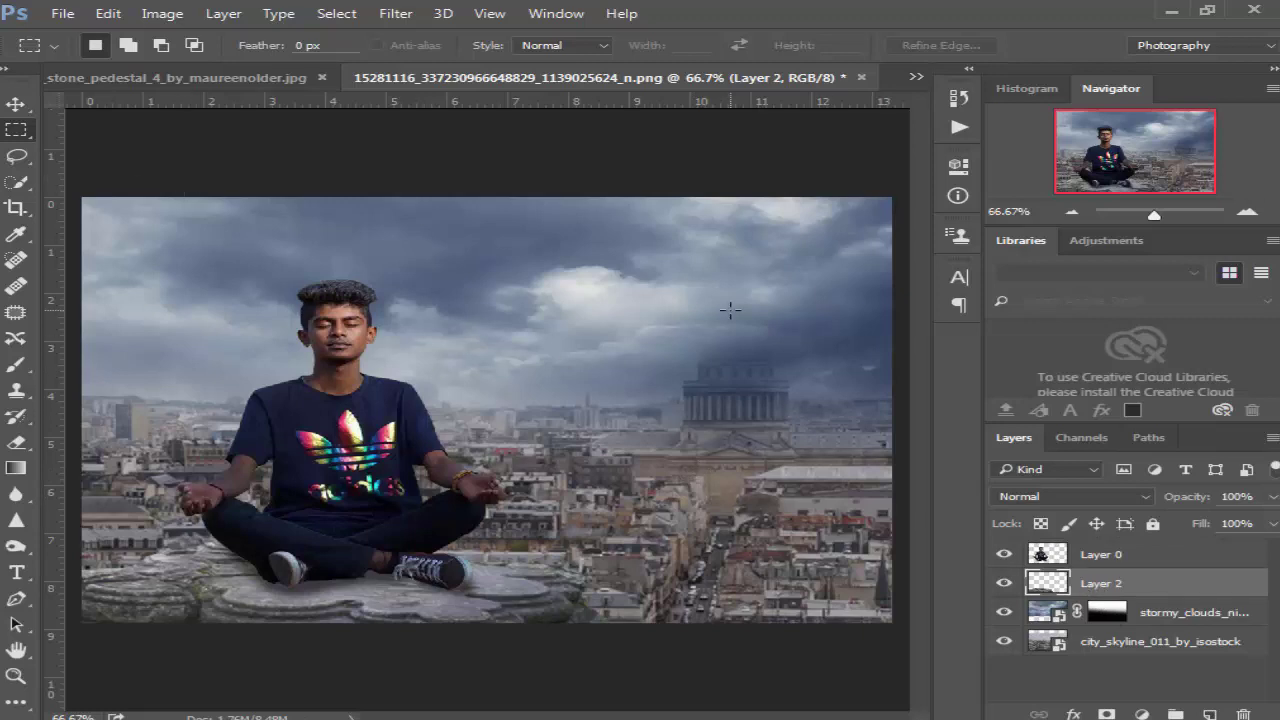
{"action": "key", "text": "ctrl+l"}
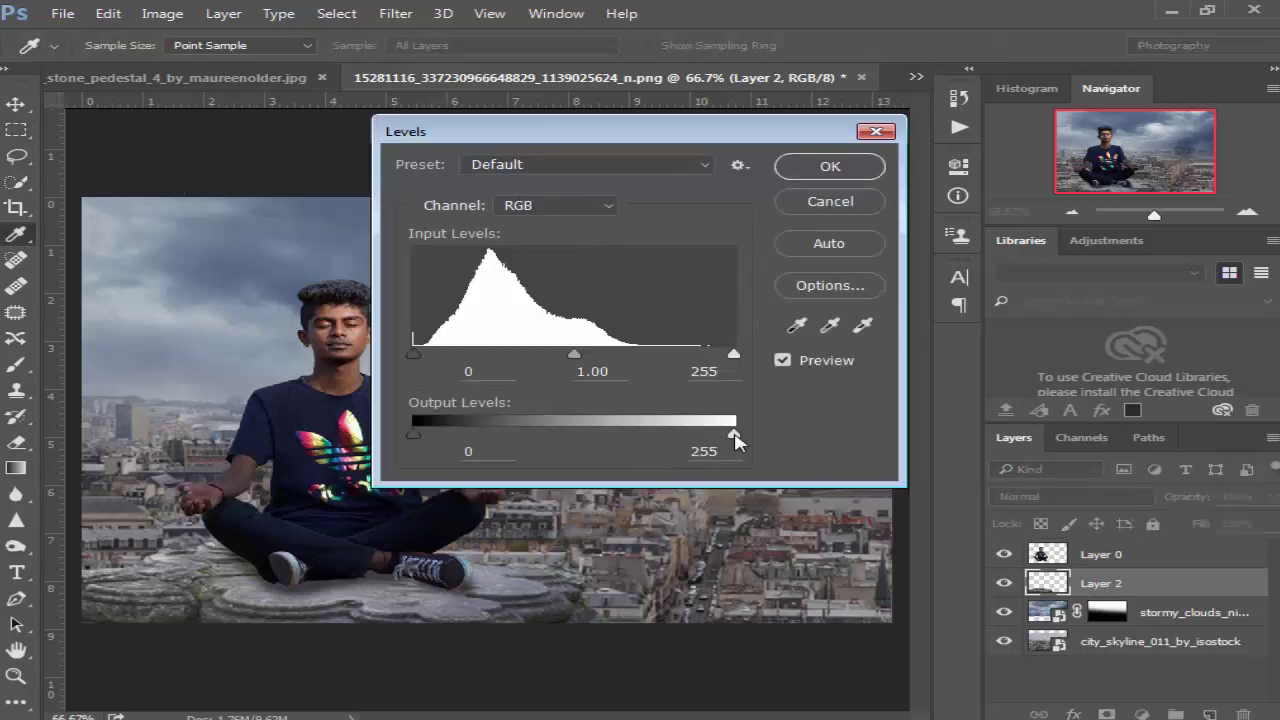
{"action": "left_click_drag", "start_coordinate": [735, 440], "coordinate": [667, 436]}
{"action": "key", "text": "Return"}
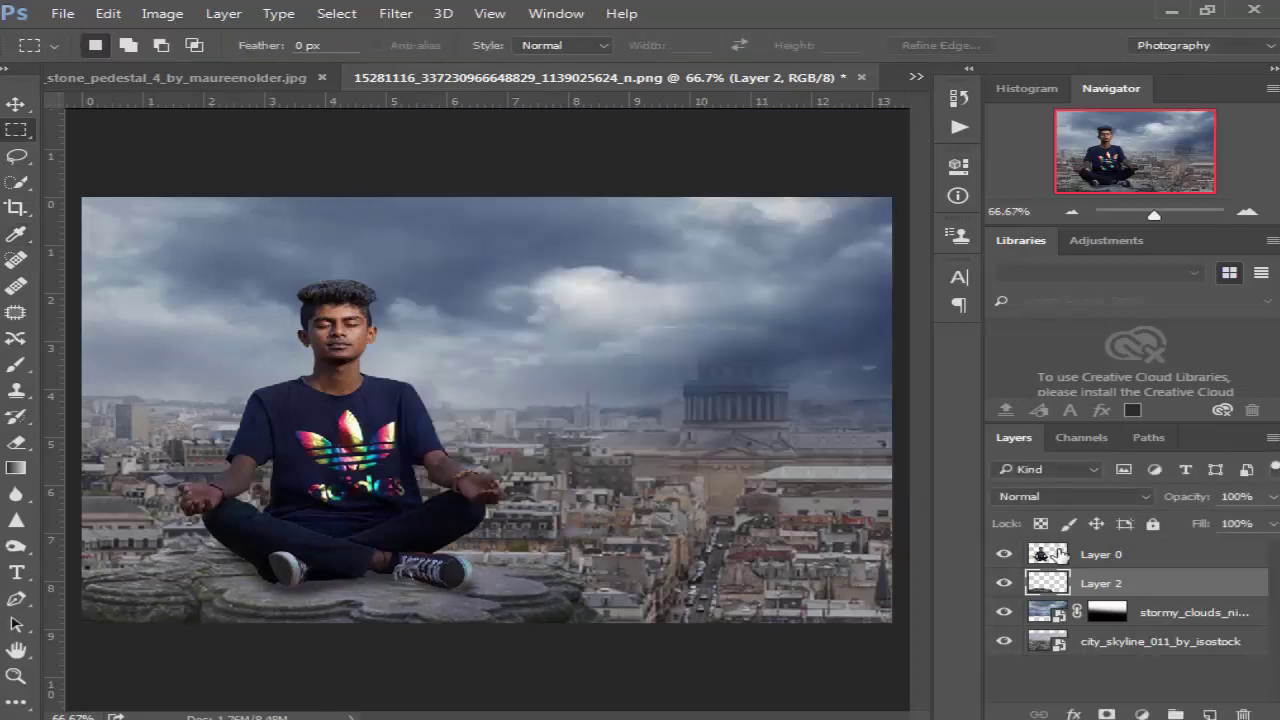
{"action": "left_click", "coordinate": [1060, 553]}
{"action": "key", "text": "ctrl+l"}
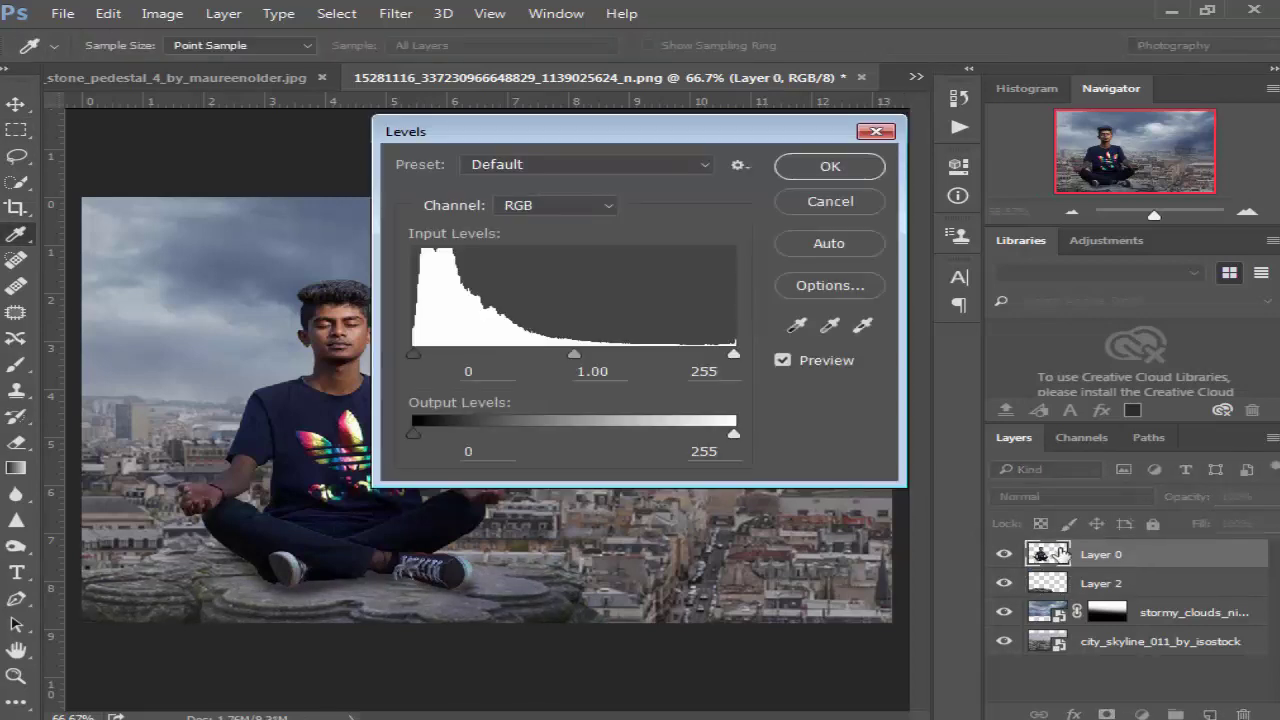
{"action": "left_click_drag", "start_coordinate": [735, 440], "coordinate": [705, 440]}
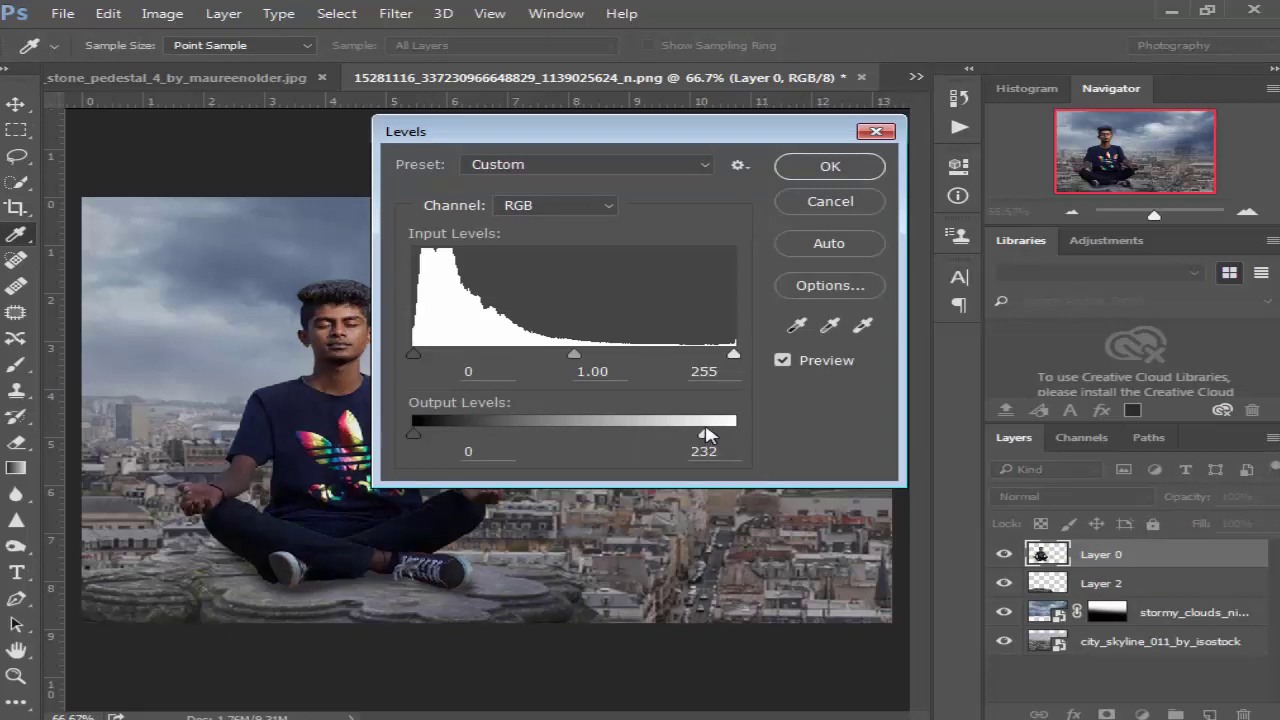
{"action": "left_click", "coordinate": [818, 170]}
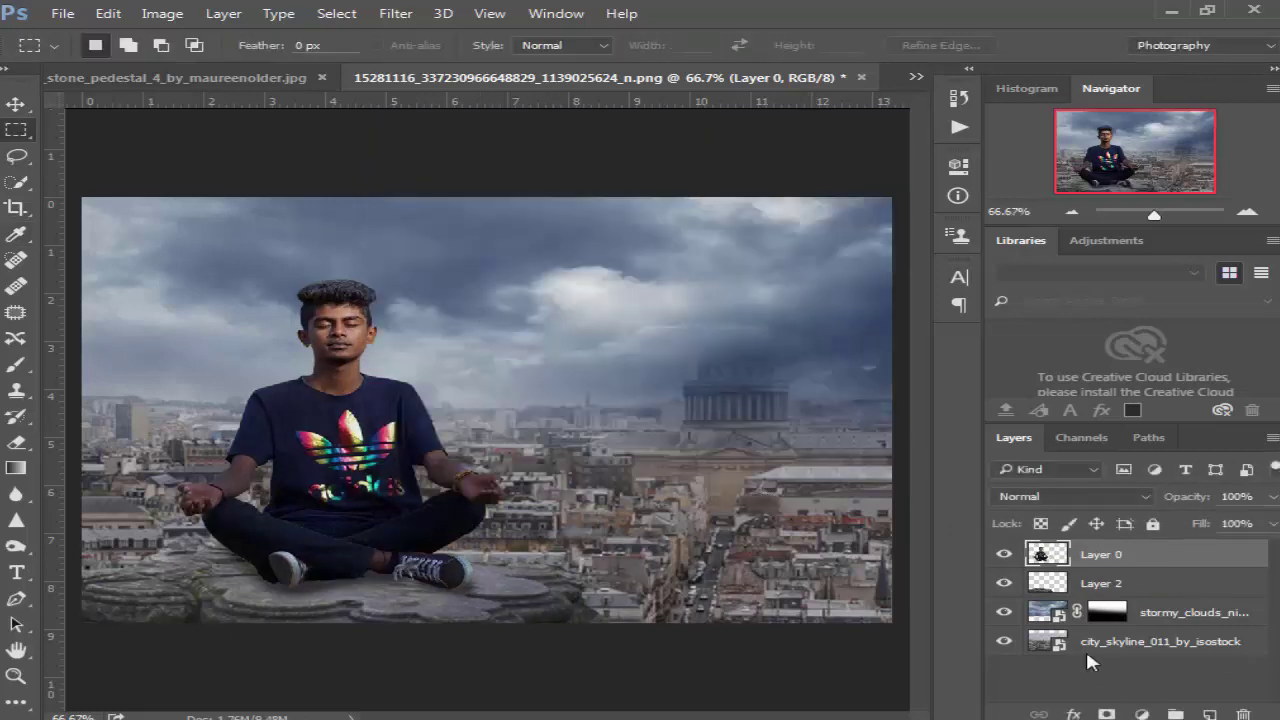
- Merge the city skyline and stormy clouds layers into one layer
{"action": "left_click", "coordinate": [1215, 685]}
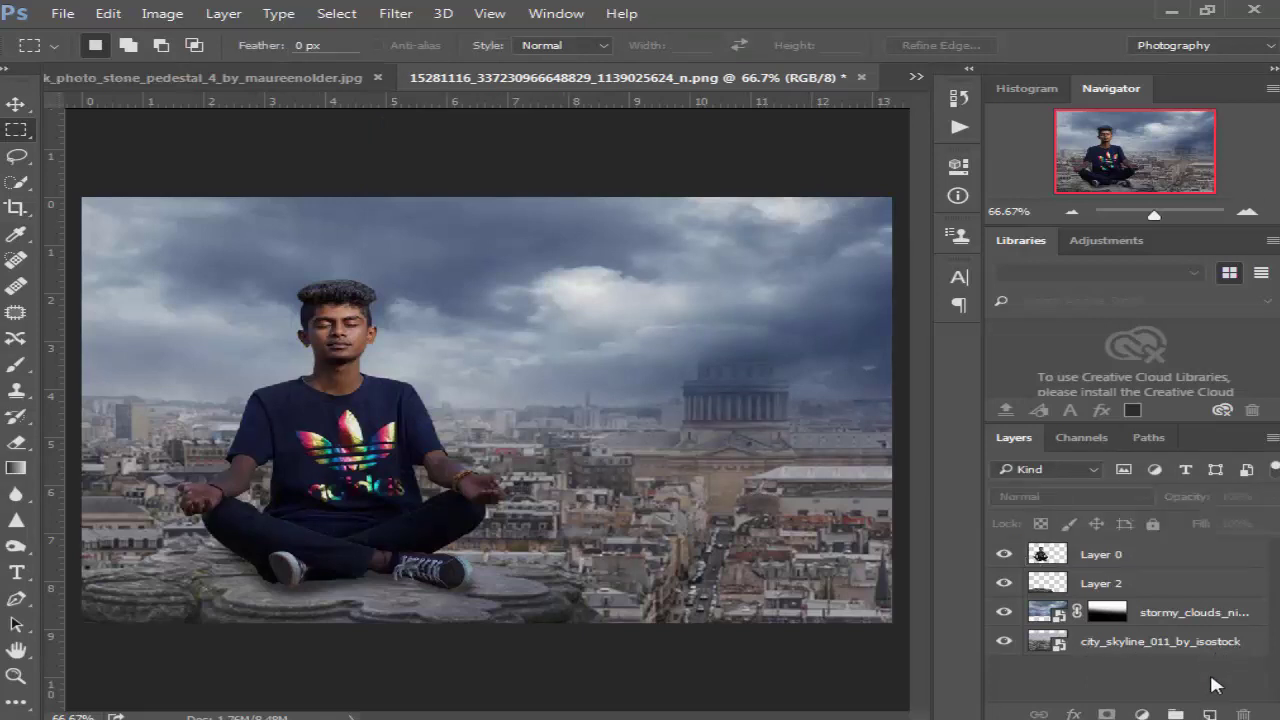
{"action": "left_click", "coordinate": [1212, 645]}
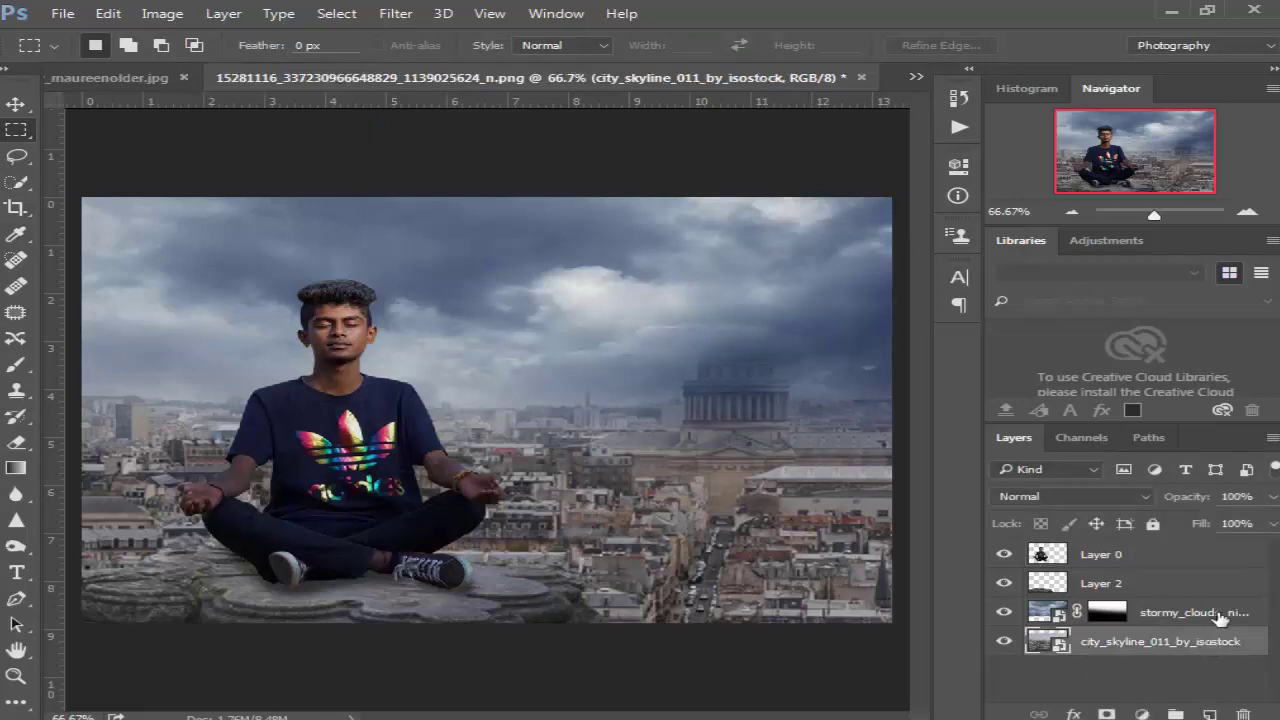
{"action": "left_click", "coordinate": [1220, 615], "text": "shift"}
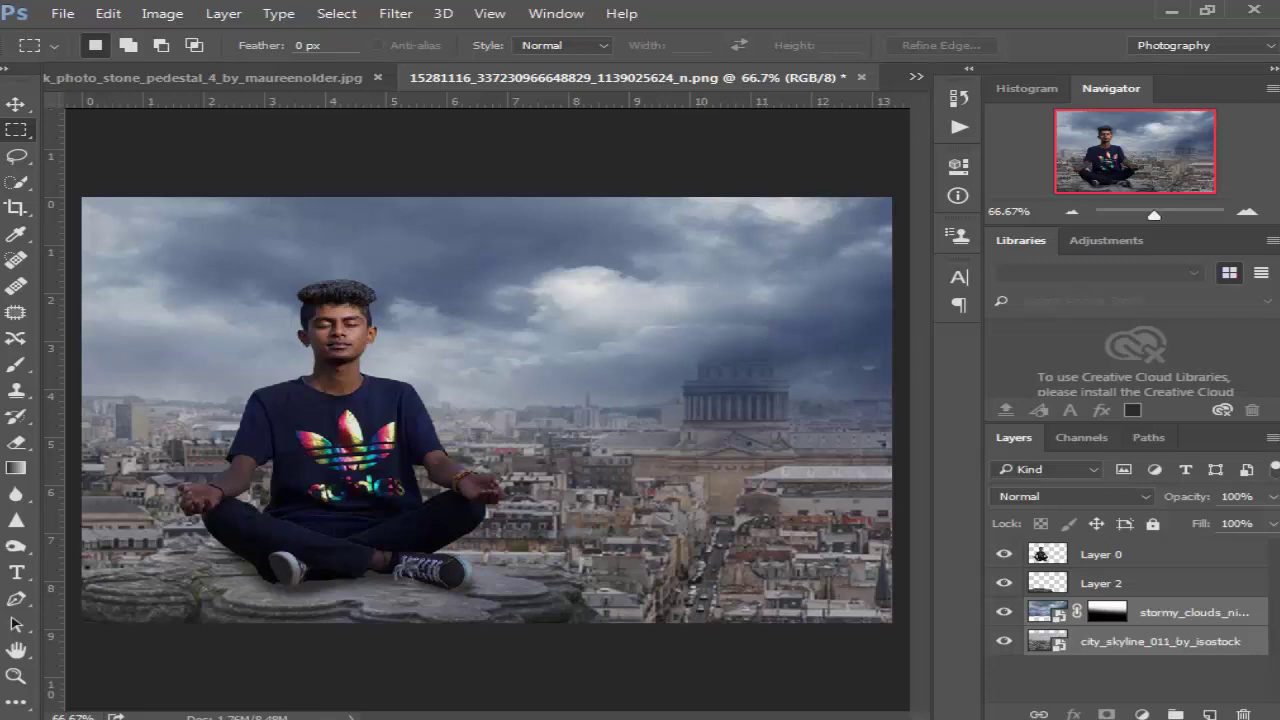
{"action": "key", "text": "ctrl+e"}
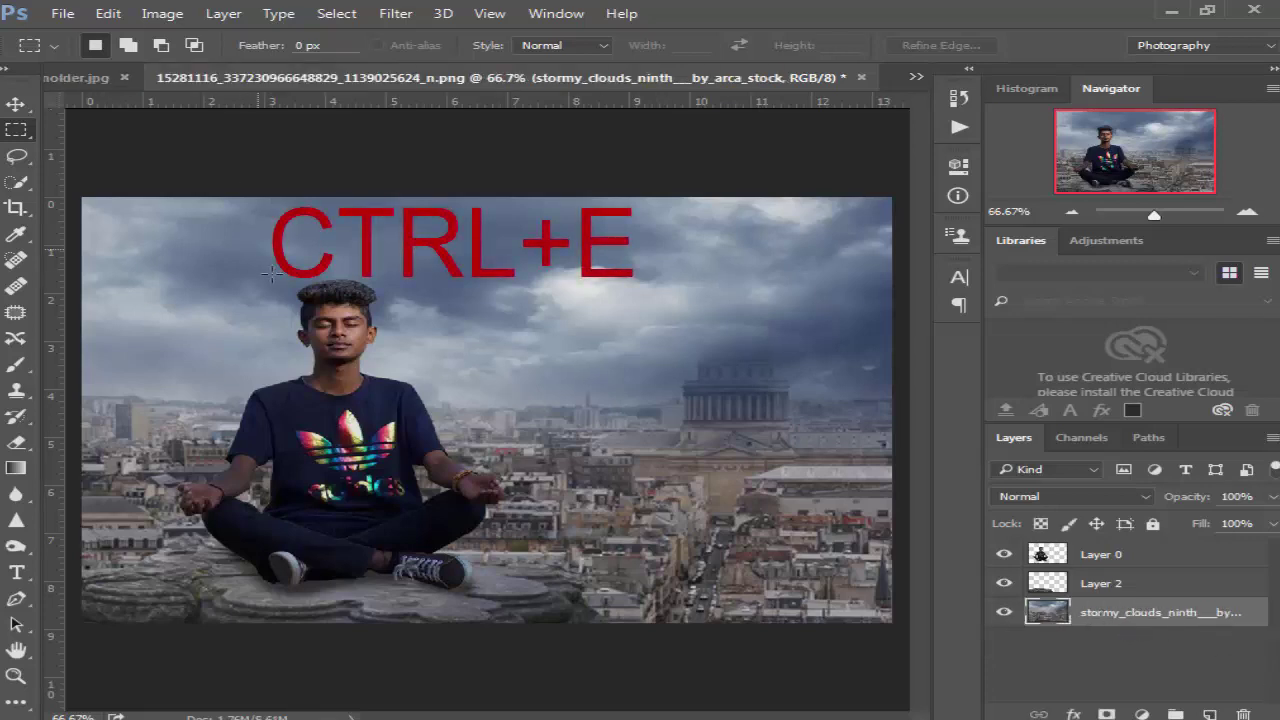
- Bring the fiery orange burst image into the composite from the stock images folder
{"action": "left_click", "coordinate": [1171, 10]}
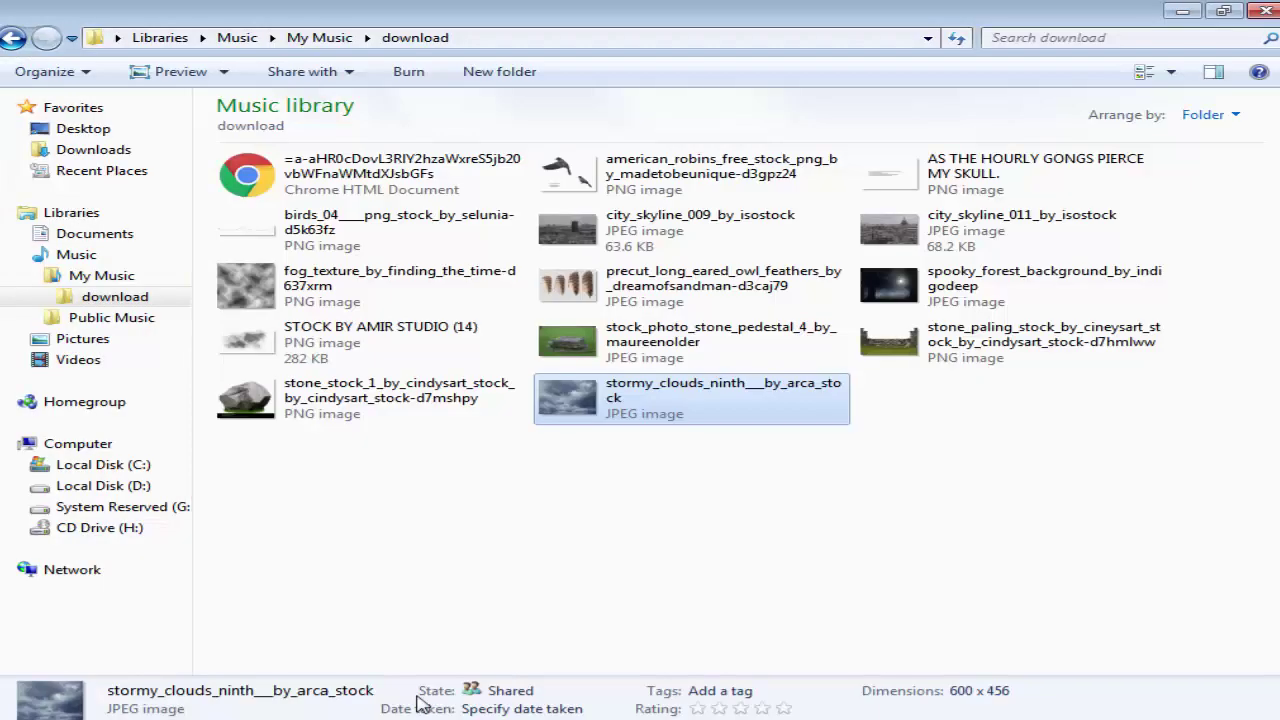
{"action": "left_click", "coordinate": [12, 38]}
{"action": "mouse_move", "coordinate": [657, 178]}
{"action": "left_mouse_down"}
{"action": "mouse_move", "coordinate": [660, 712]}
{"action": "mouse_move", "coordinate": [608, 528]}
{"action": "left_mouse_up"}
- Place the fire burst image on the canvas and set its blend mode to Screen
{"action": "mouse_move", "coordinate": [405, 472]}
{"action": "left_mouse_down"}
{"action": "mouse_move", "coordinate": [480, 490]}
{"action": "mouse_move", "coordinate": [443, 492]}
{"action": "left_mouse_up"}
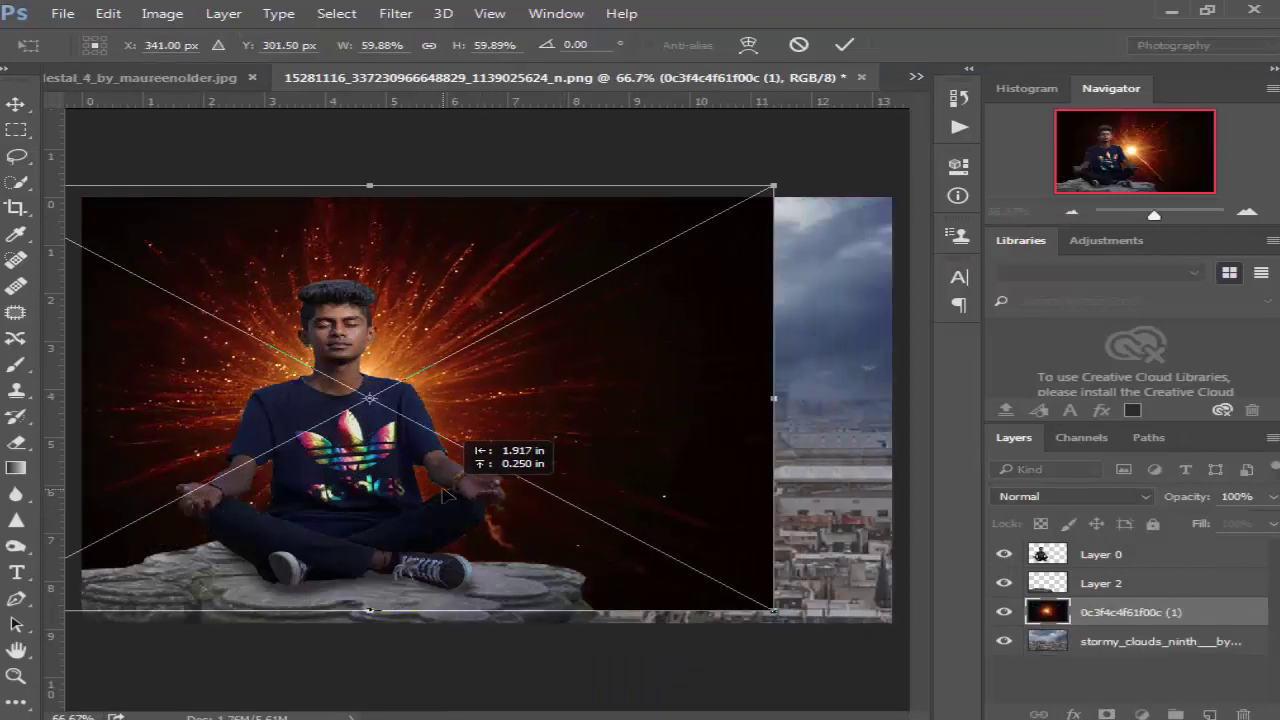
{"action": "key", "text": "Return"}
{"action": "left_click", "coordinate": [1140, 497]}
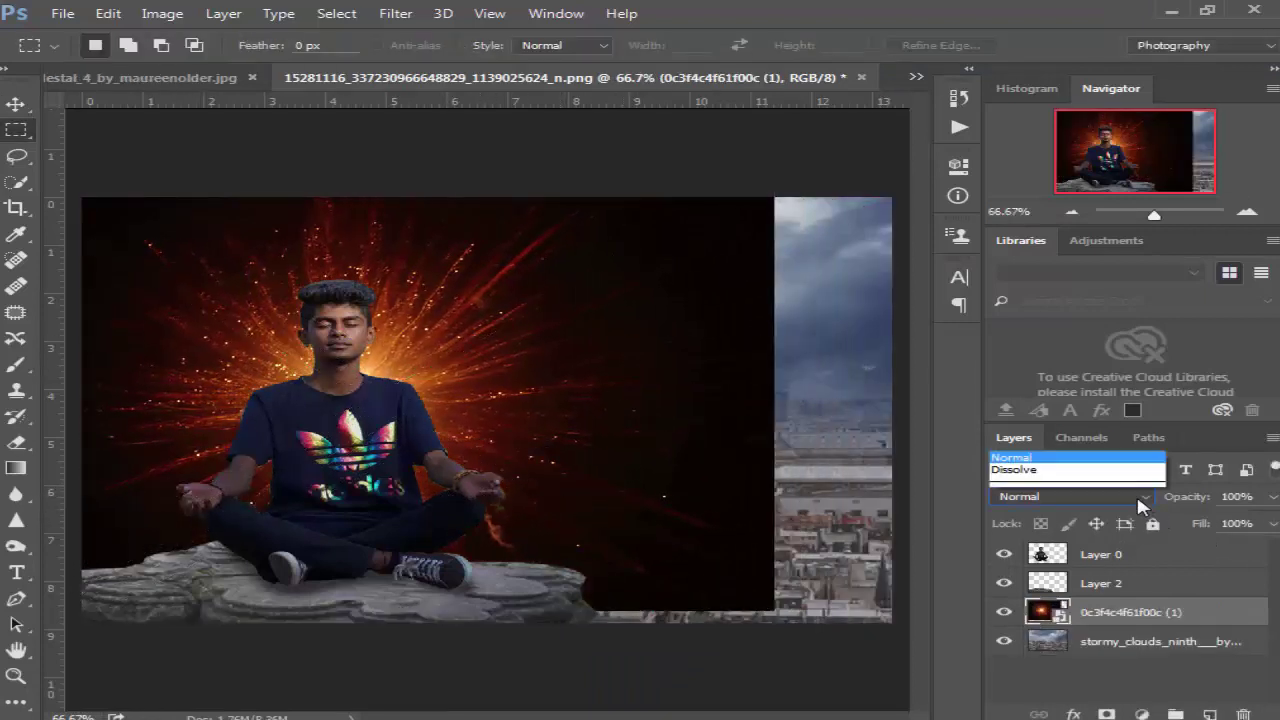
{"action": "left_click", "coordinate": [1020, 233]}
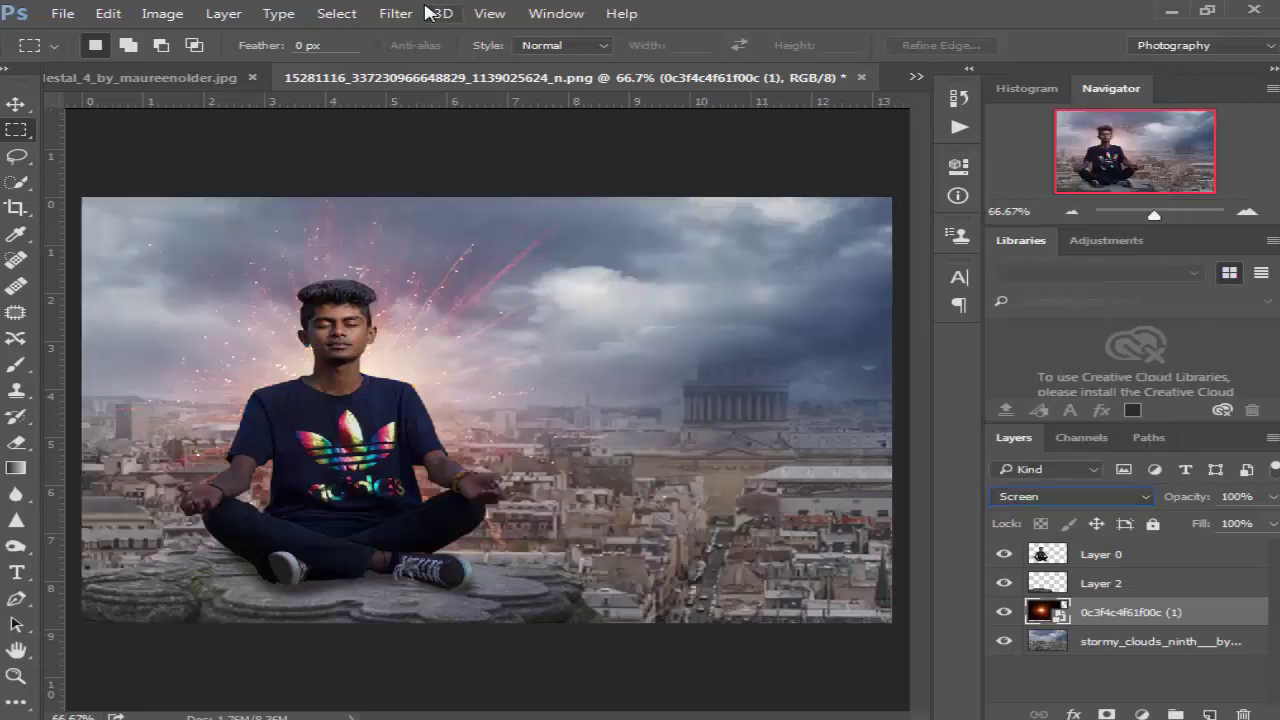
- Apply a Gaussian Blur of 104.3 pixels to the fire layer
{"action": "left_click", "coordinate": [395, 13]}
{"action": "mouse_move", "coordinate": [408, 234]}
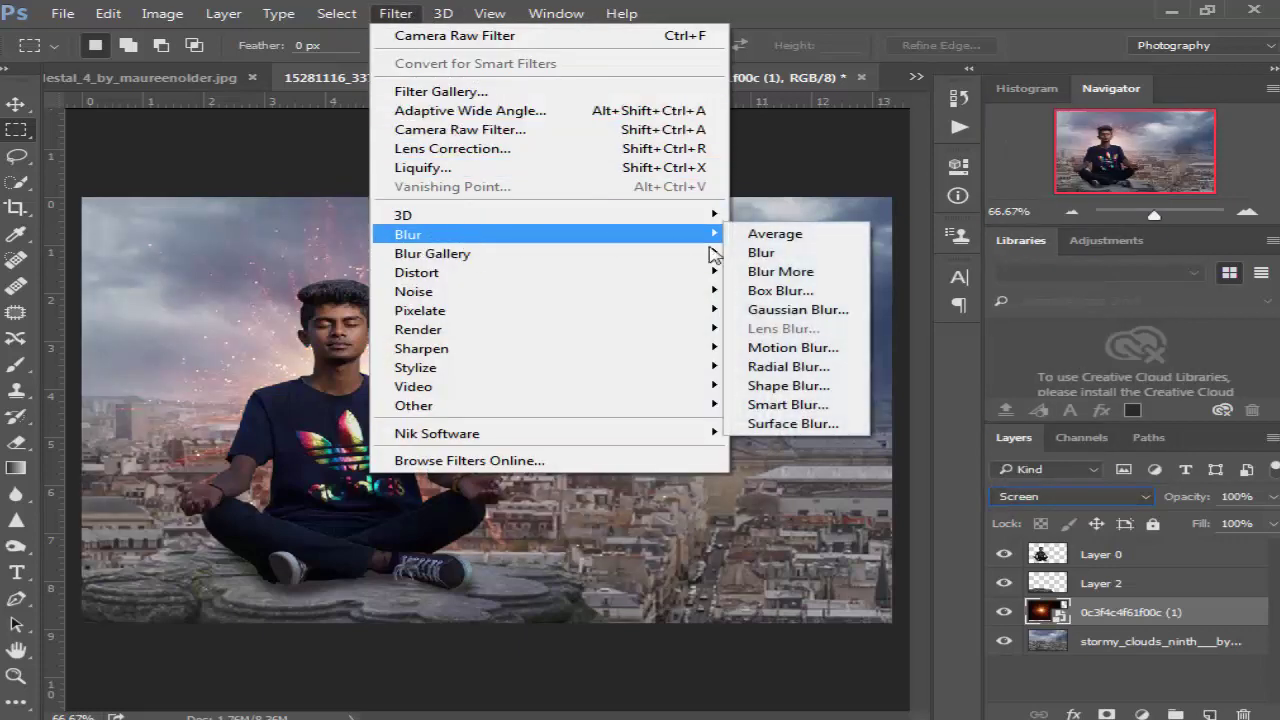
{"action": "left_click", "coordinate": [800, 309]}
{"action": "left_click_drag", "start_coordinate": [957, 437], "coordinate": [980, 436]}
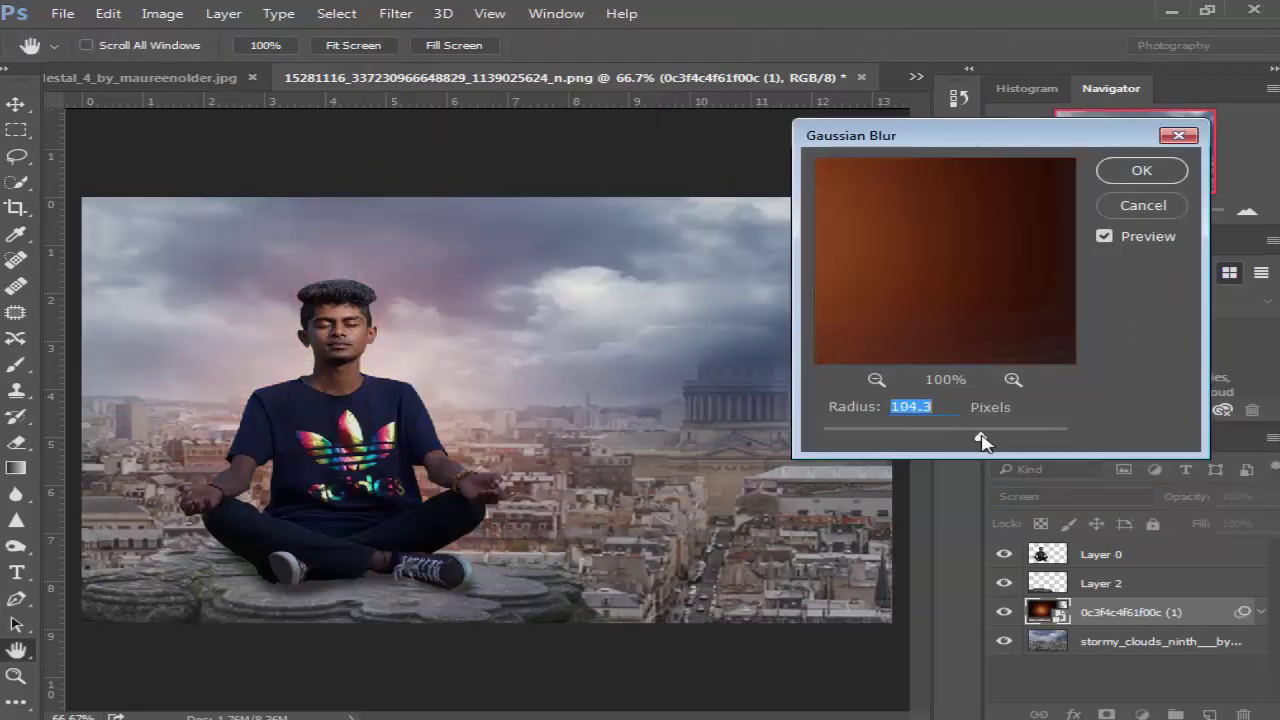
{"action": "left_click", "coordinate": [1141, 171]}
- Reposition the fire layer and merge it with the stormy clouds layer
{"action": "key", "text": "v"}
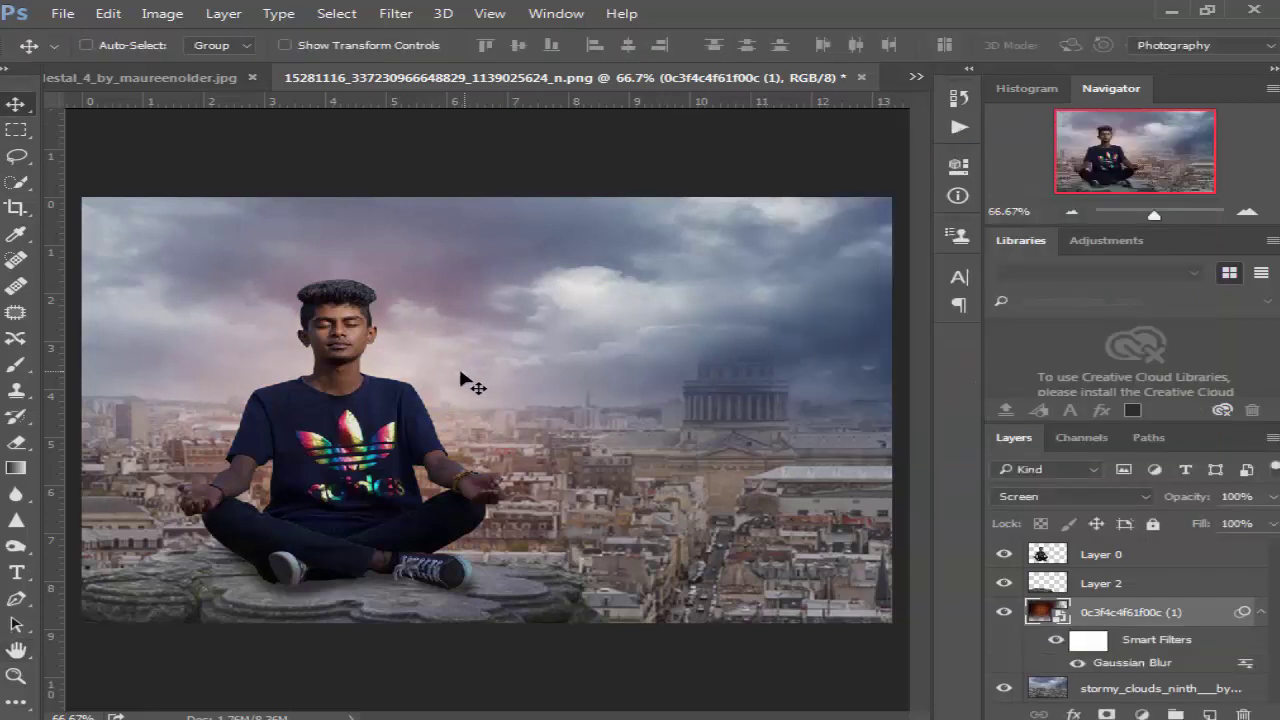
{"action": "left_click_drag", "start_coordinate": [466, 377], "coordinate": [423, 371]}
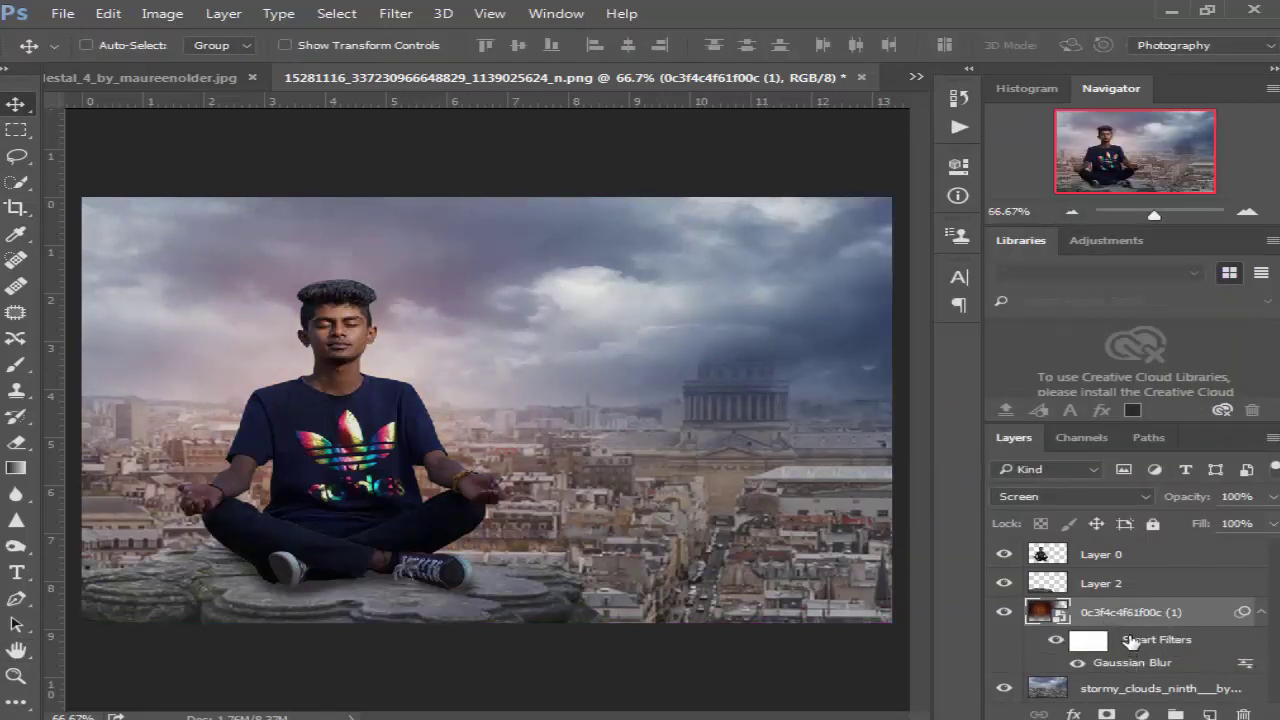
{"action": "left_click", "coordinate": [1084, 690], "text": "ctrl"}
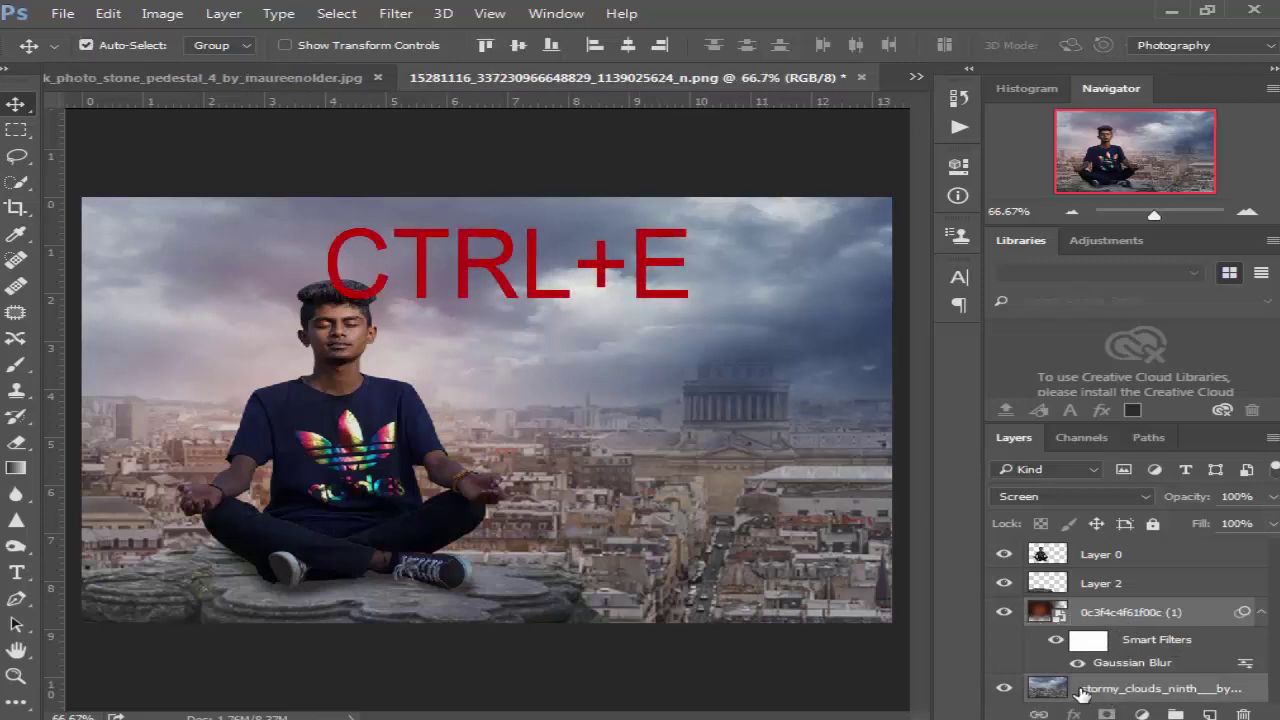
{"action": "key", "text": "ctrl+e"}
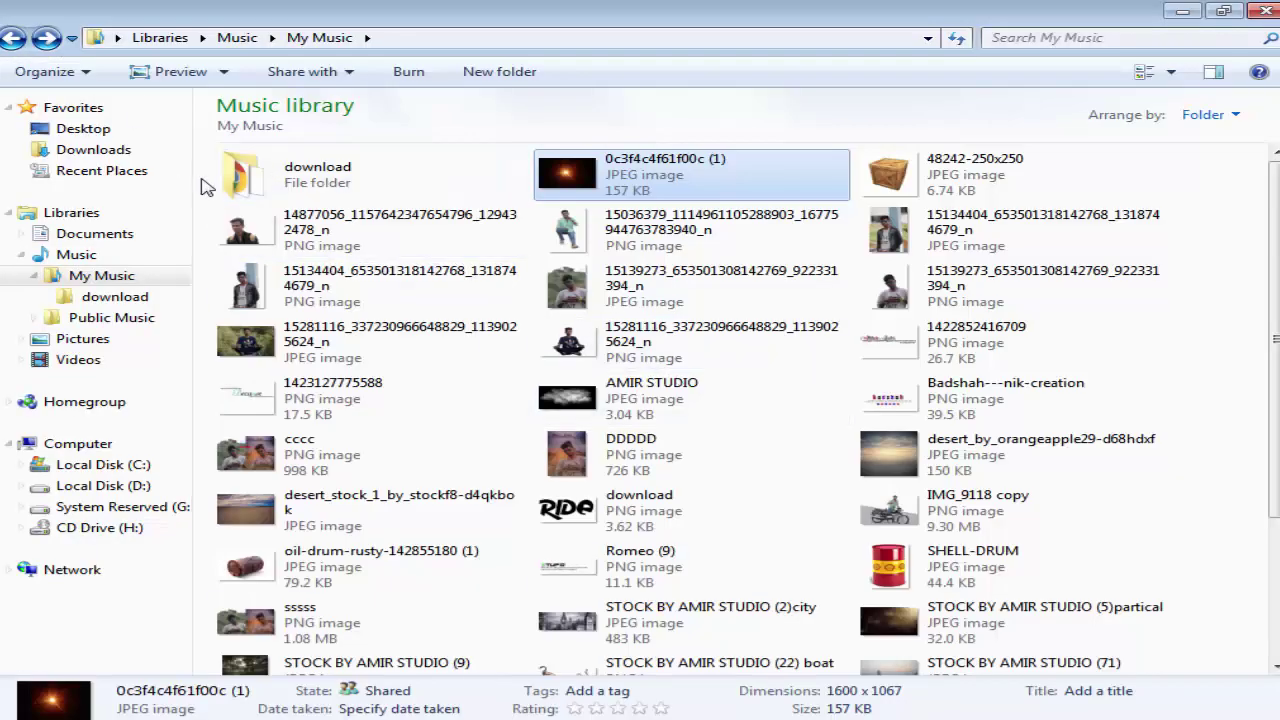
- Drag the smoke stock image from the download folder into the composite
{"action": "left_click", "coordinate": [250, 178]}
{"action": "double_click", "coordinate": [250, 178]}
{"action": "left_click_drag", "start_coordinate": [343, 337], "coordinate": [540, 388]}
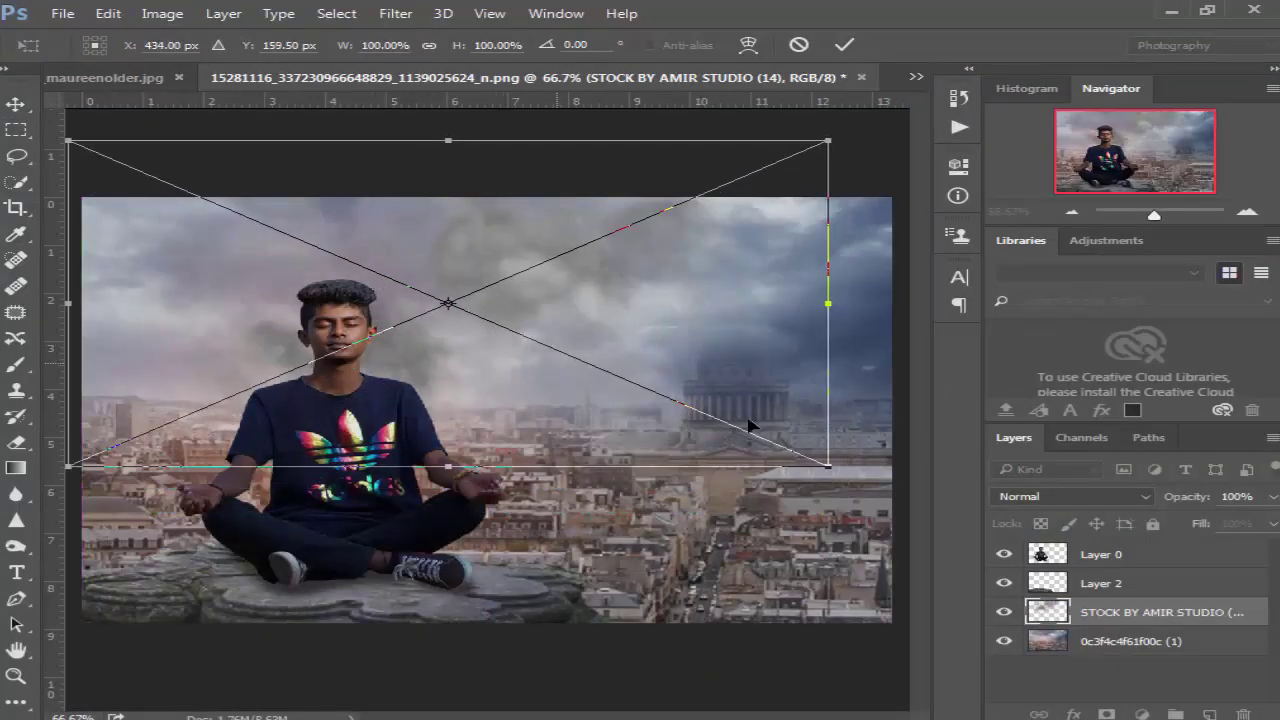
- Scale the smoke layer to about 206% × 153% over the sky and commit it
{"action": "left_click_drag", "start_coordinate": [828, 466], "coordinate": [964, 523]}
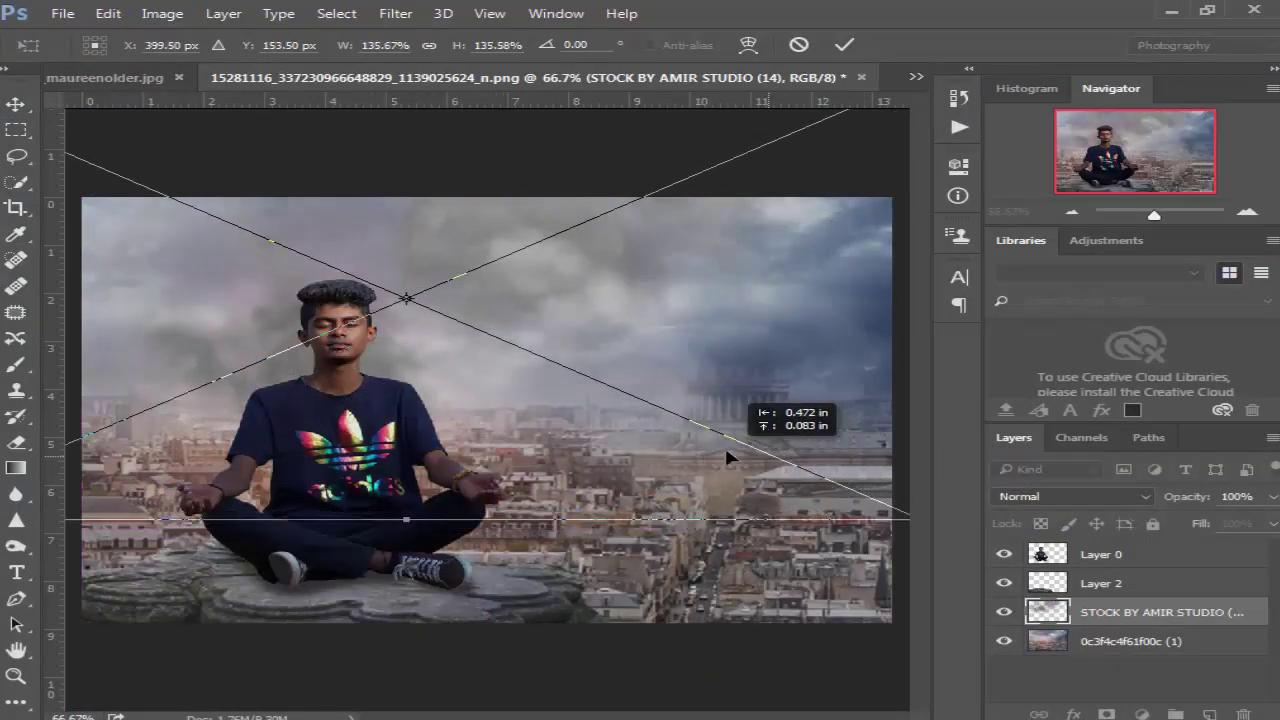
{"action": "left_click_drag", "start_coordinate": [769, 458], "coordinate": [697, 403]}
{"action": "left_click_drag", "start_coordinate": [899, 254], "coordinate": [1085, 250]}
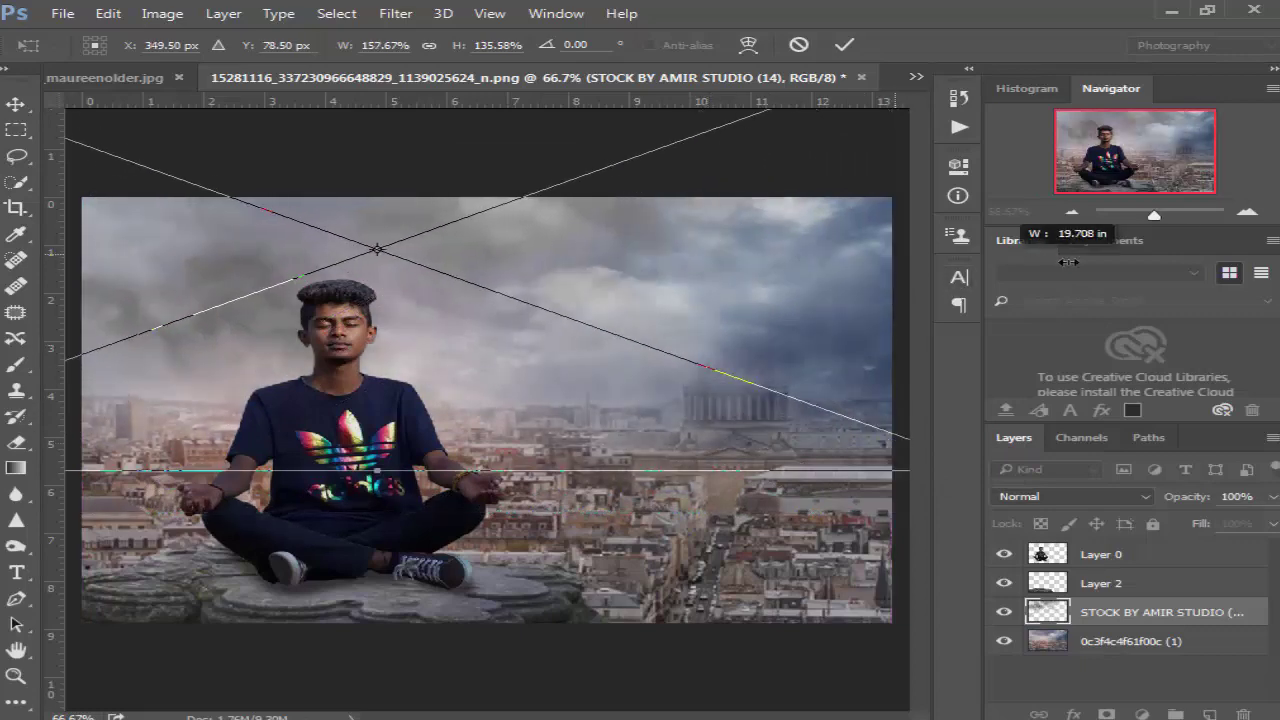
{"action": "left_click_drag", "start_coordinate": [418, 290], "coordinate": [340, 305]}
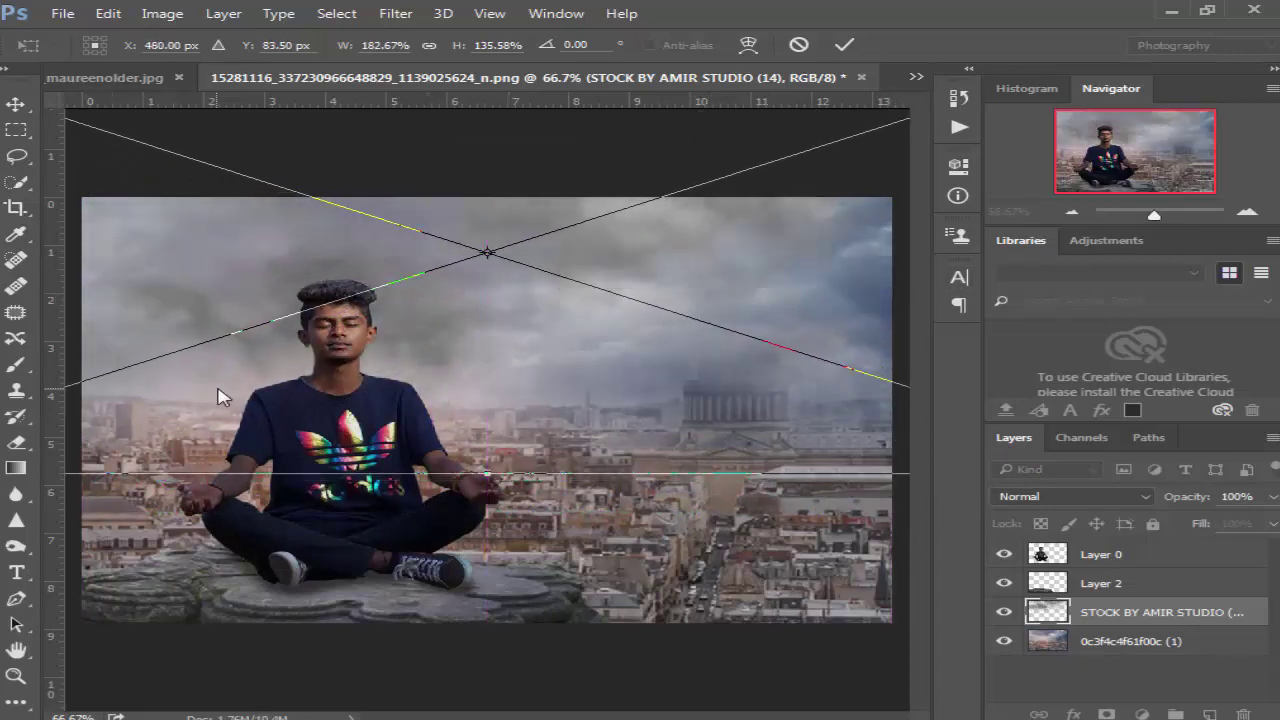
{"action": "mouse_move", "coordinate": [223, 391]}
{"action": "left_mouse_down"}
{"action": "mouse_move", "coordinate": [422, 385]}
{"action": "mouse_move", "coordinate": [494, 362]}
{"action": "left_mouse_up"}
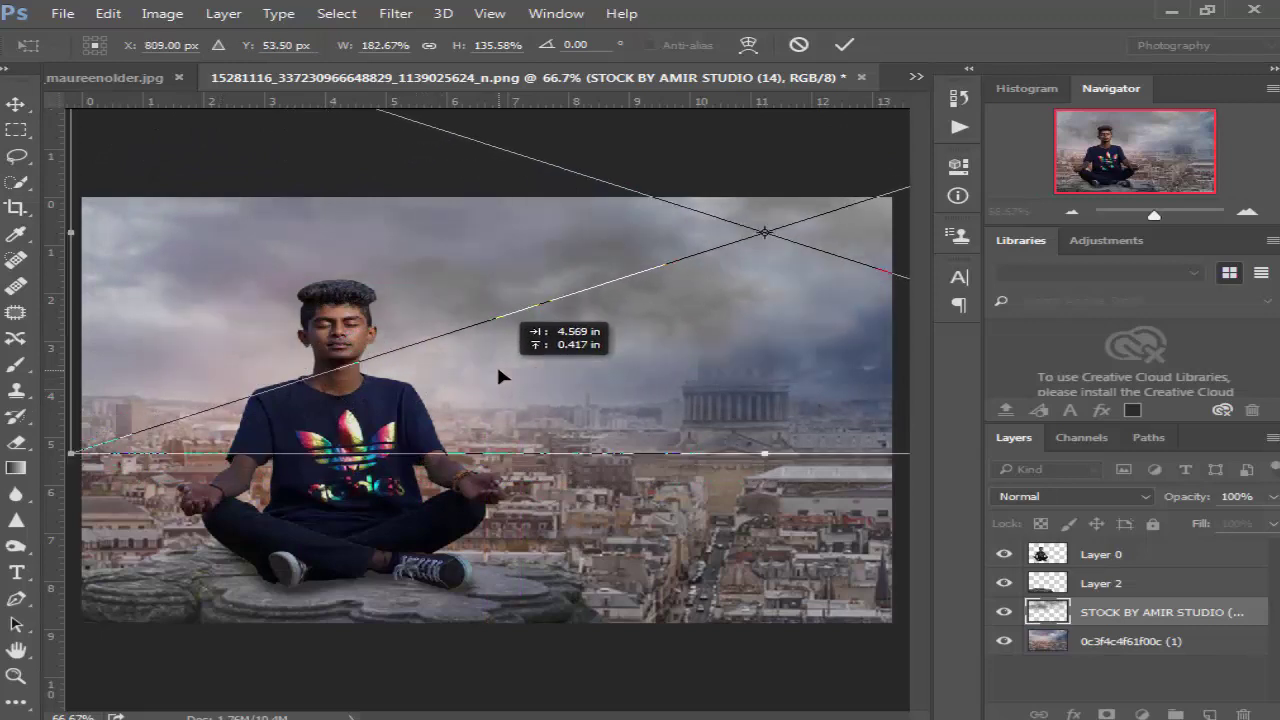
{"action": "left_click_drag", "start_coordinate": [70, 452], "coordinate": [12, 446]}
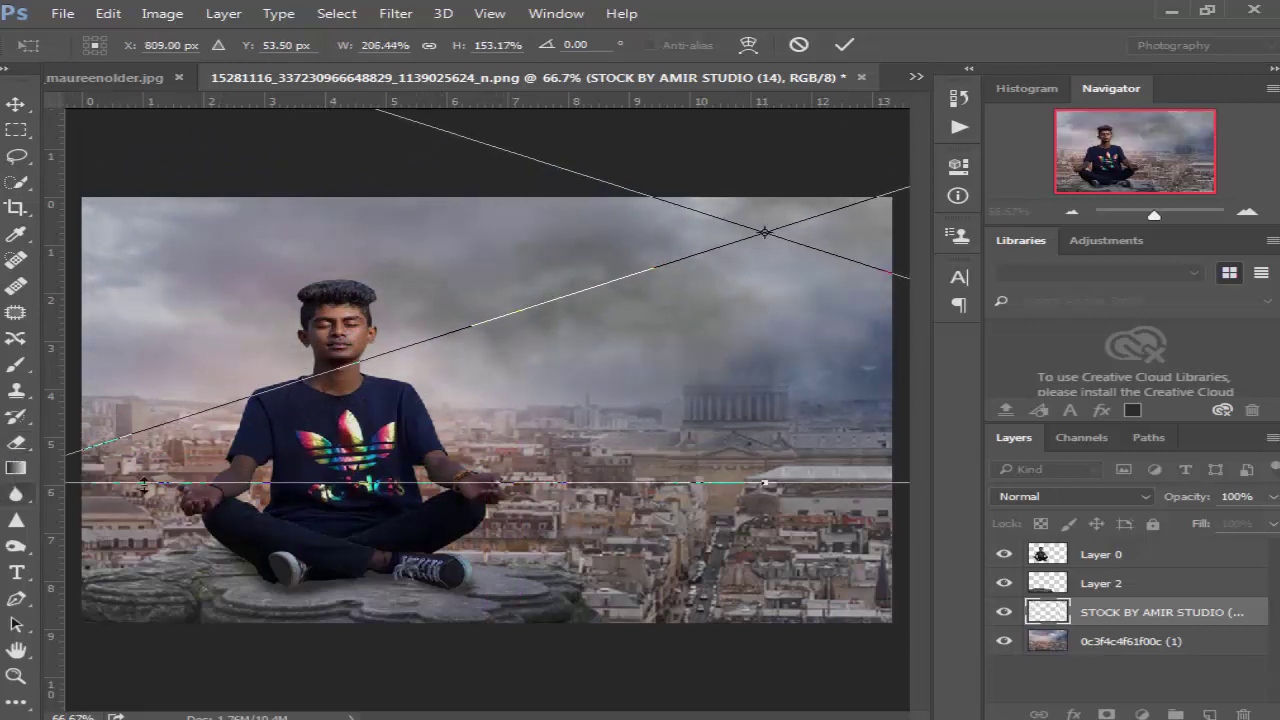
{"action": "mouse_move", "coordinate": [605, 419]}
{"action": "left_mouse_down"}
{"action": "mouse_move", "coordinate": [464, 374]}
{"action": "mouse_move", "coordinate": [487, 376]}
{"action": "left_mouse_up"}
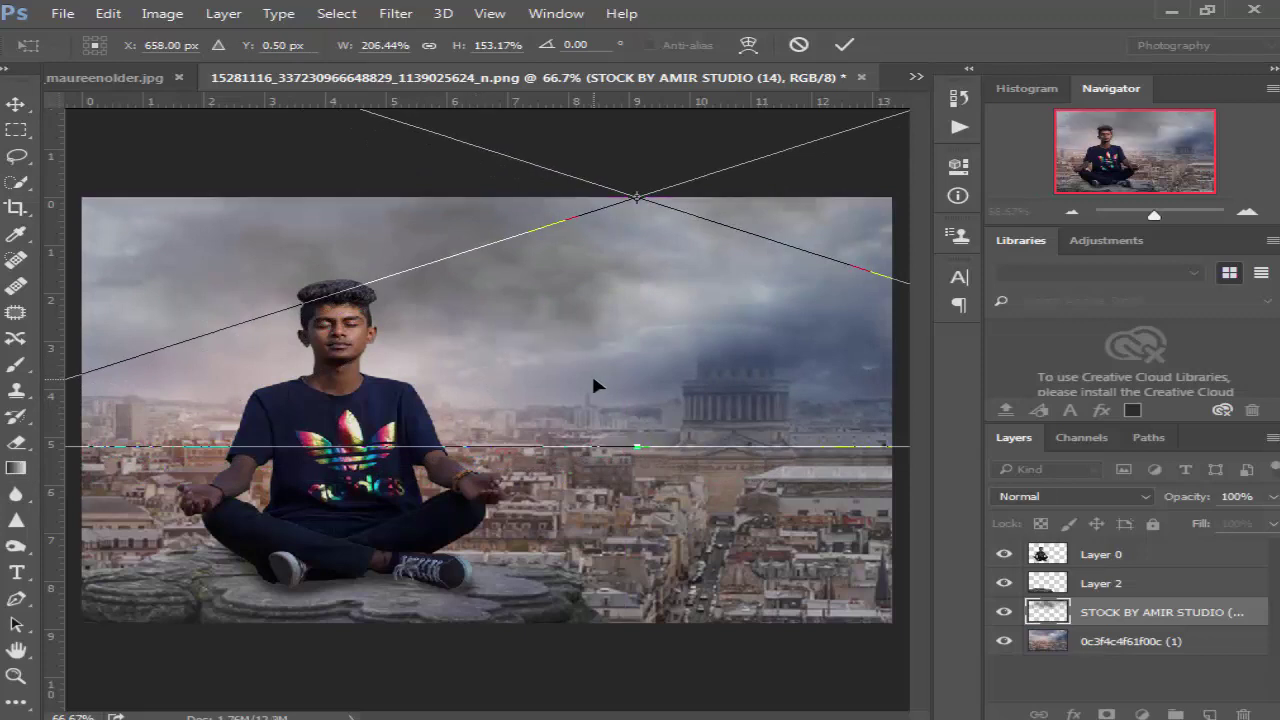
{"action": "key", "text": "Return"}
{"action": "key", "text": "ctrl+l"}
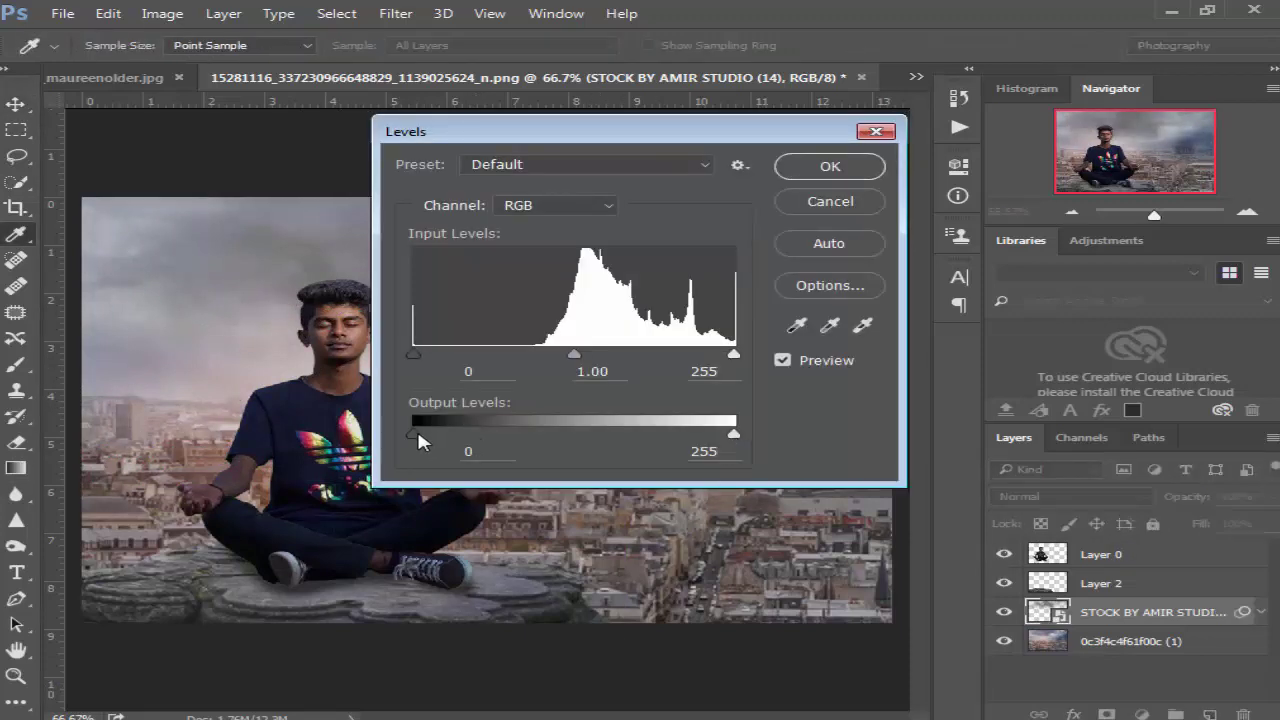
- Raise the smoke layer's Levels output black to 36 and apply it
{"action": "mouse_move", "coordinate": [418, 437]}
{"action": "left_mouse_down"}
{"action": "mouse_move", "coordinate": [473, 440]}
{"action": "mouse_move", "coordinate": [448, 437]}
{"action": "left_mouse_up"}
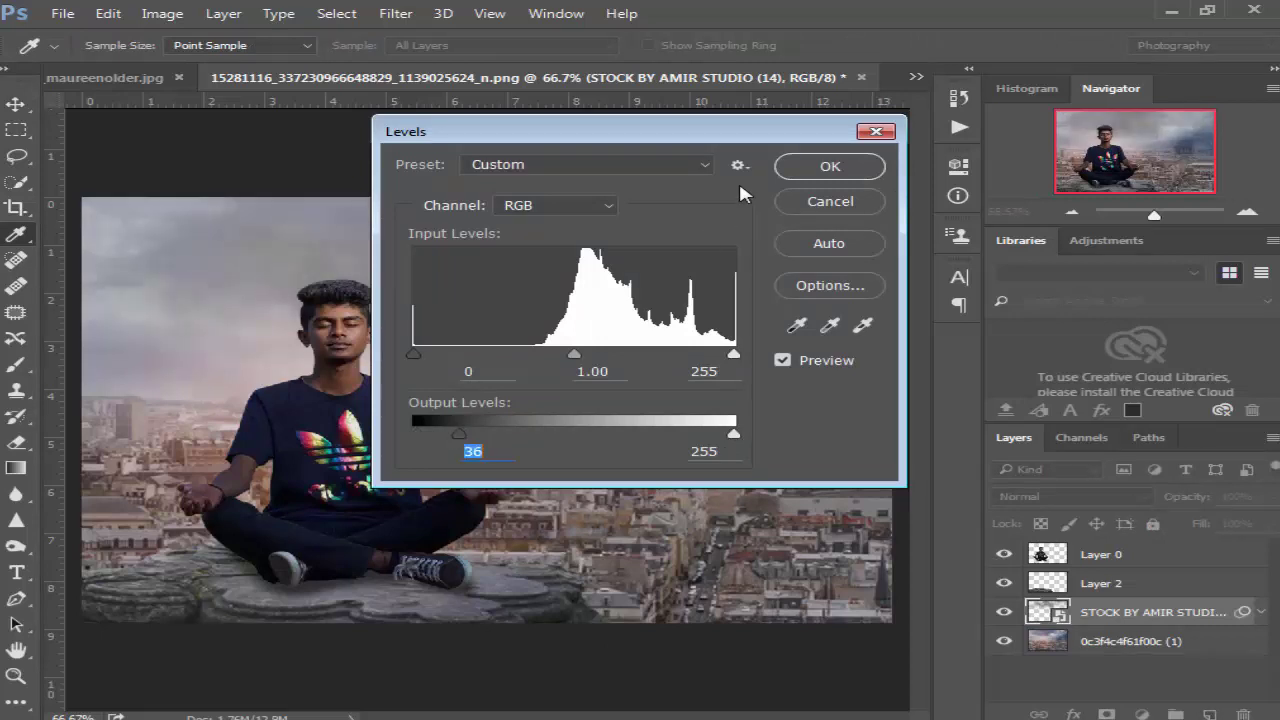
{"action": "left_click", "coordinate": [810, 167]}
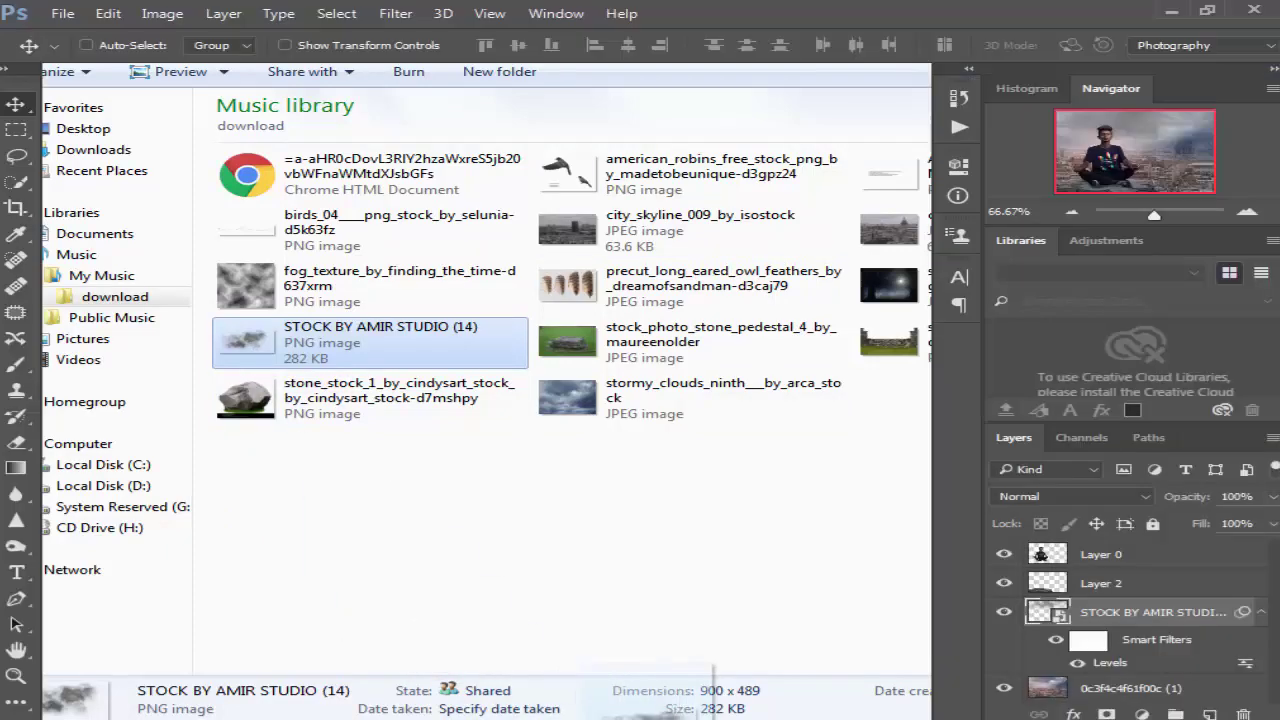
- Bring in a second smoke copy, stretch it wider leftward, and move it toward the bottom
{"action": "mouse_move", "coordinate": [443, 694]}
{"action": "left_mouse_down"}
{"action": "mouse_move", "coordinate": [555, 535]}
{"action": "mouse_move", "coordinate": [435, 568]}
{"action": "left_mouse_up"}
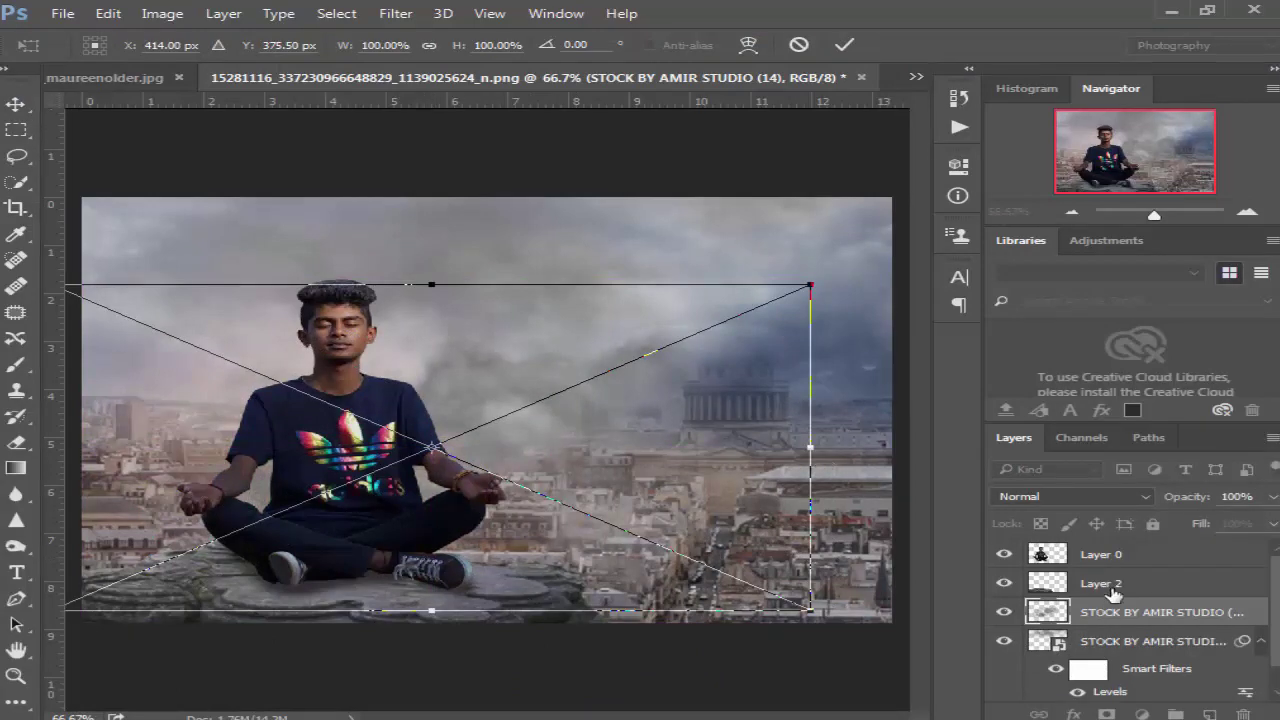
{"action": "left_click_drag", "start_coordinate": [592, 438], "coordinate": [688, 585]}
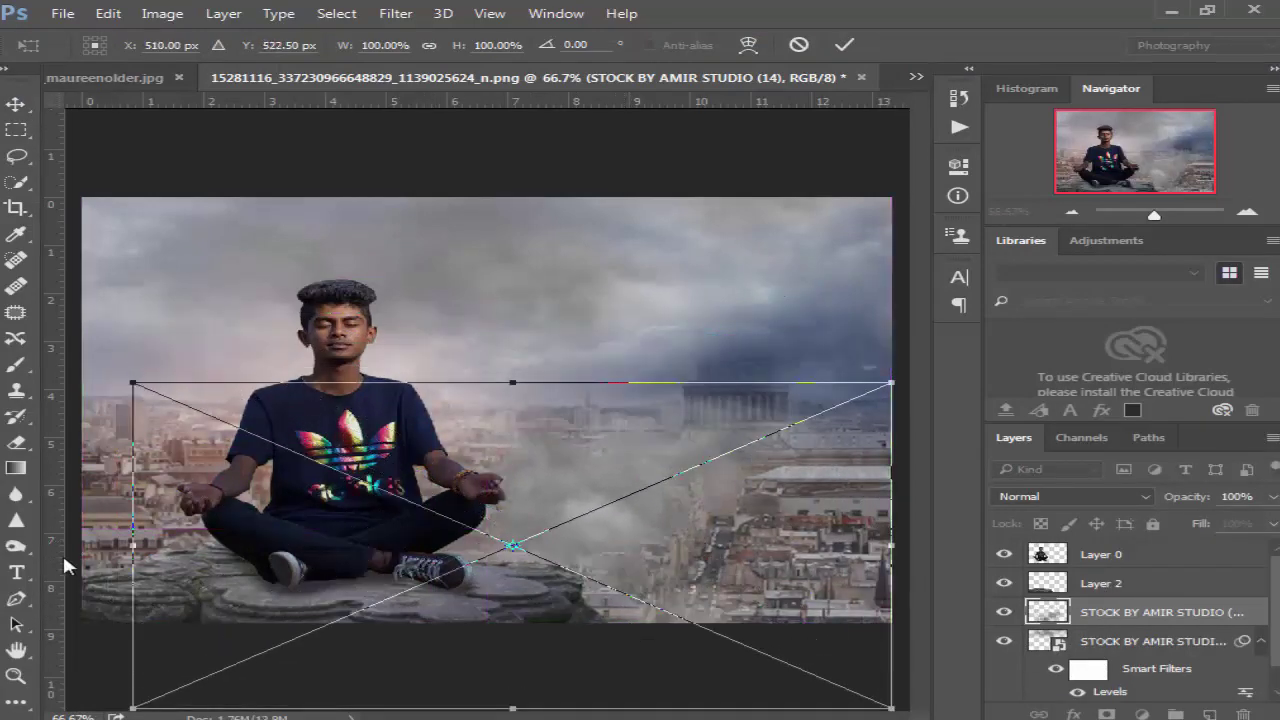
{"action": "left_click_drag", "start_coordinate": [131, 549], "coordinate": [25, 520]}
{"action": "mouse_move", "coordinate": [452, 618]}
{"action": "left_mouse_down"}
{"action": "mouse_move", "coordinate": [483, 700]}
{"action": "mouse_move", "coordinate": [560, 712]}
{"action": "left_mouse_up"}
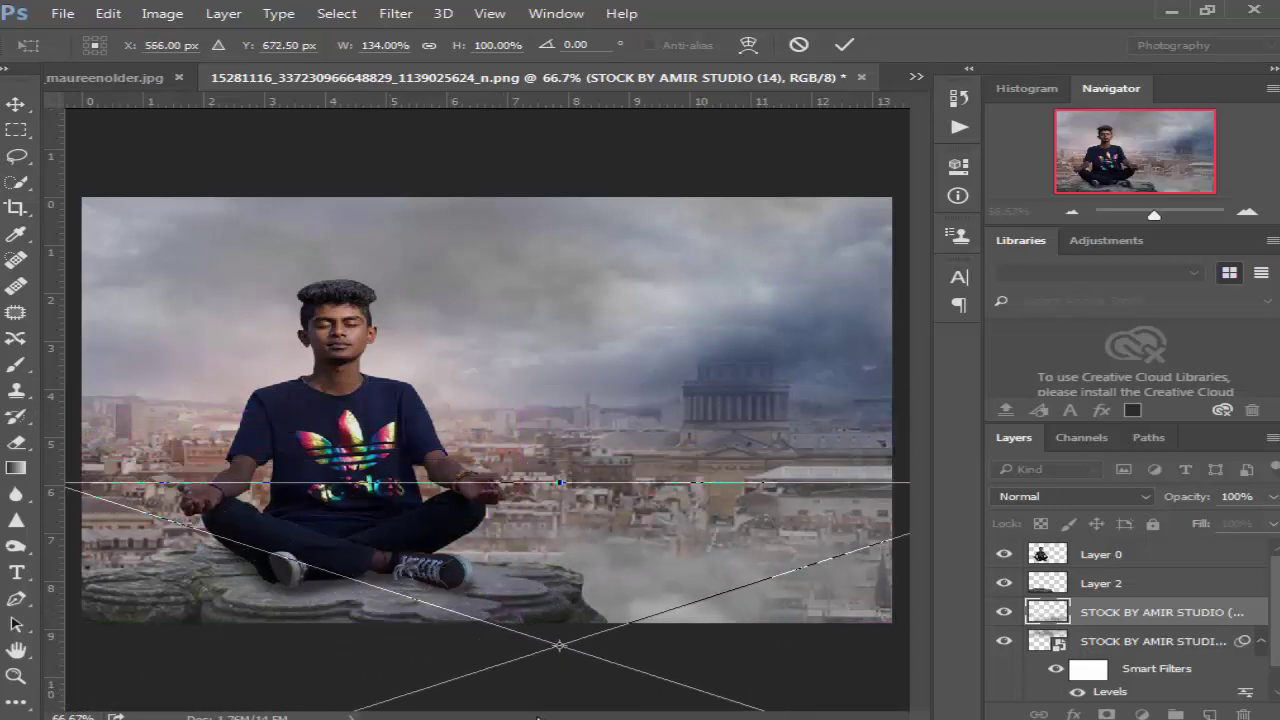
{"action": "key", "text": "Return"}
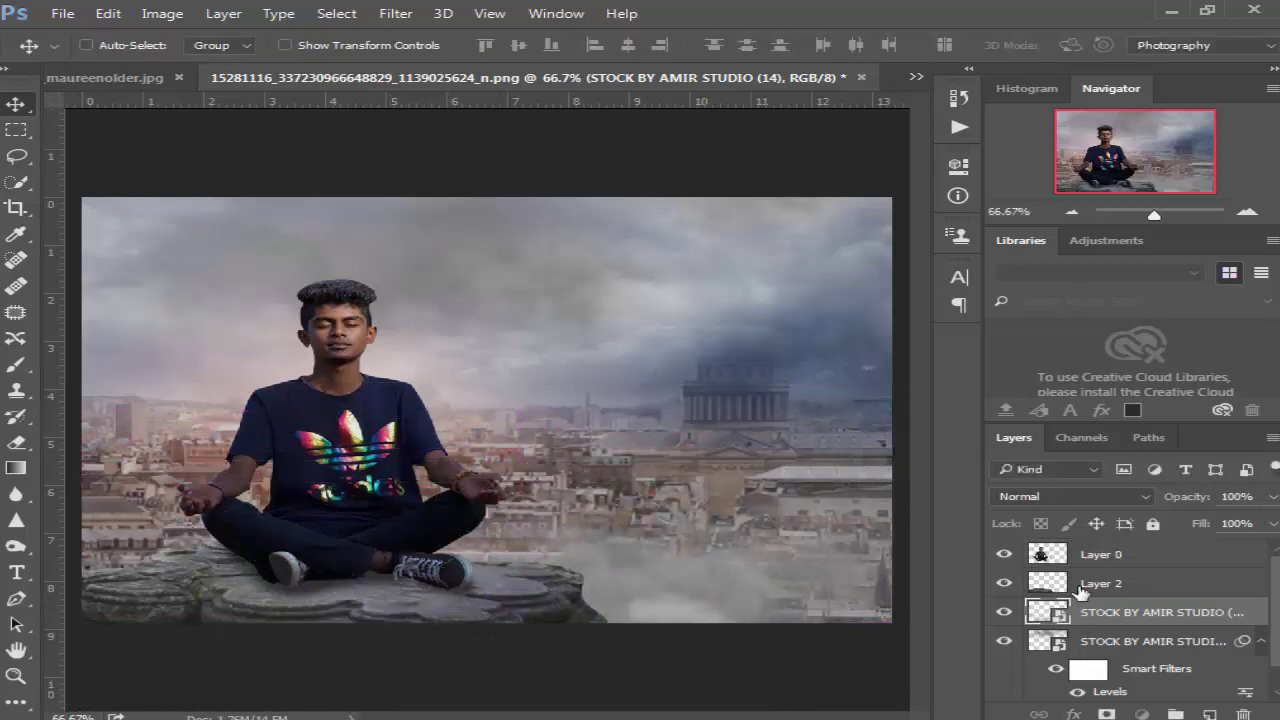
- Move the smoke layer to the top, shift it down-left, and merge Layer 2 into Layer 0
{"action": "left_click_drag", "start_coordinate": [1085, 612], "coordinate": [1087, 553]}
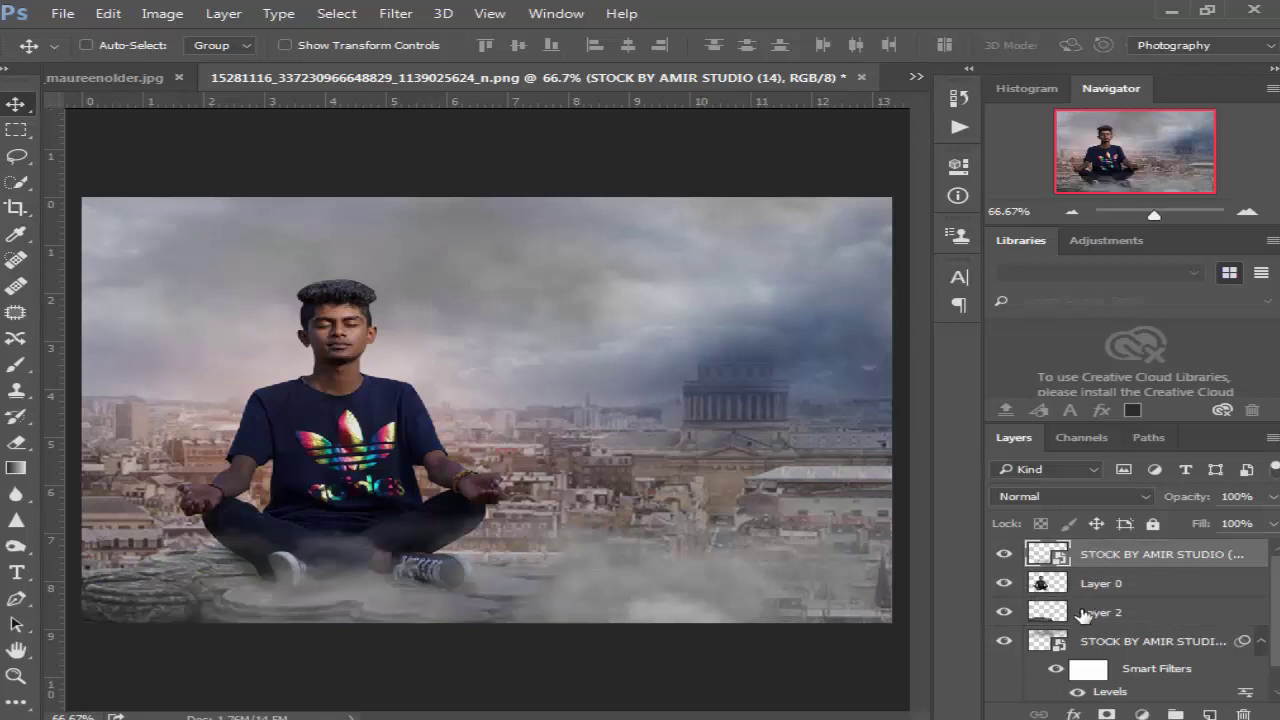
{"action": "left_click_drag", "start_coordinate": [522, 596], "coordinate": [367, 656]}
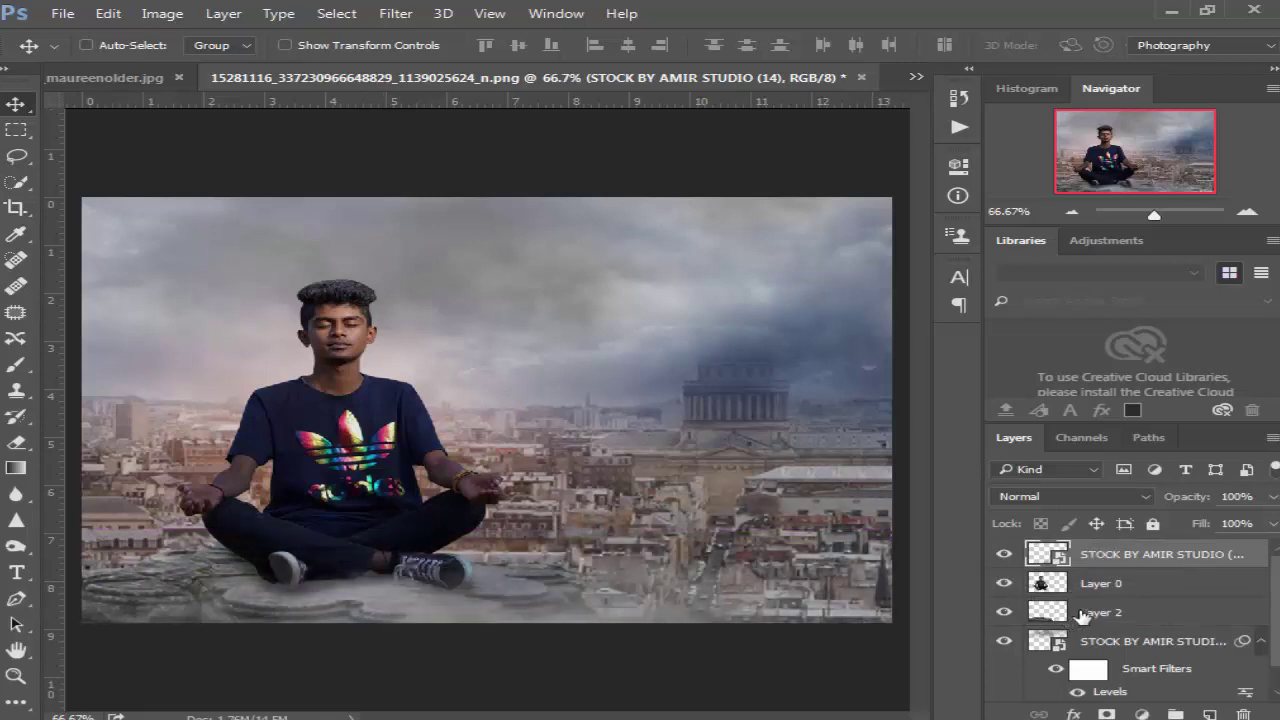
{"action": "key", "text": "ctrl"}
{"action": "left_click", "coordinate": [1100, 586]}
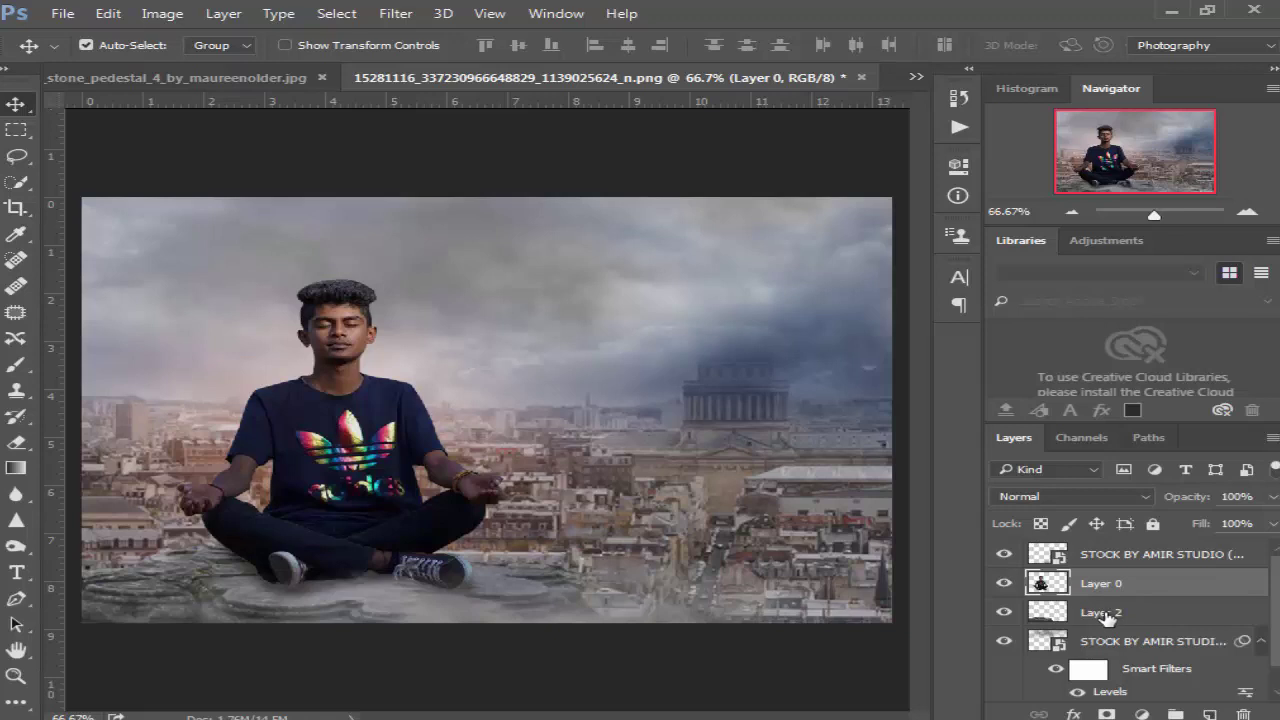
{"action": "left_click", "coordinate": [1103, 614], "text": "ctrl"}
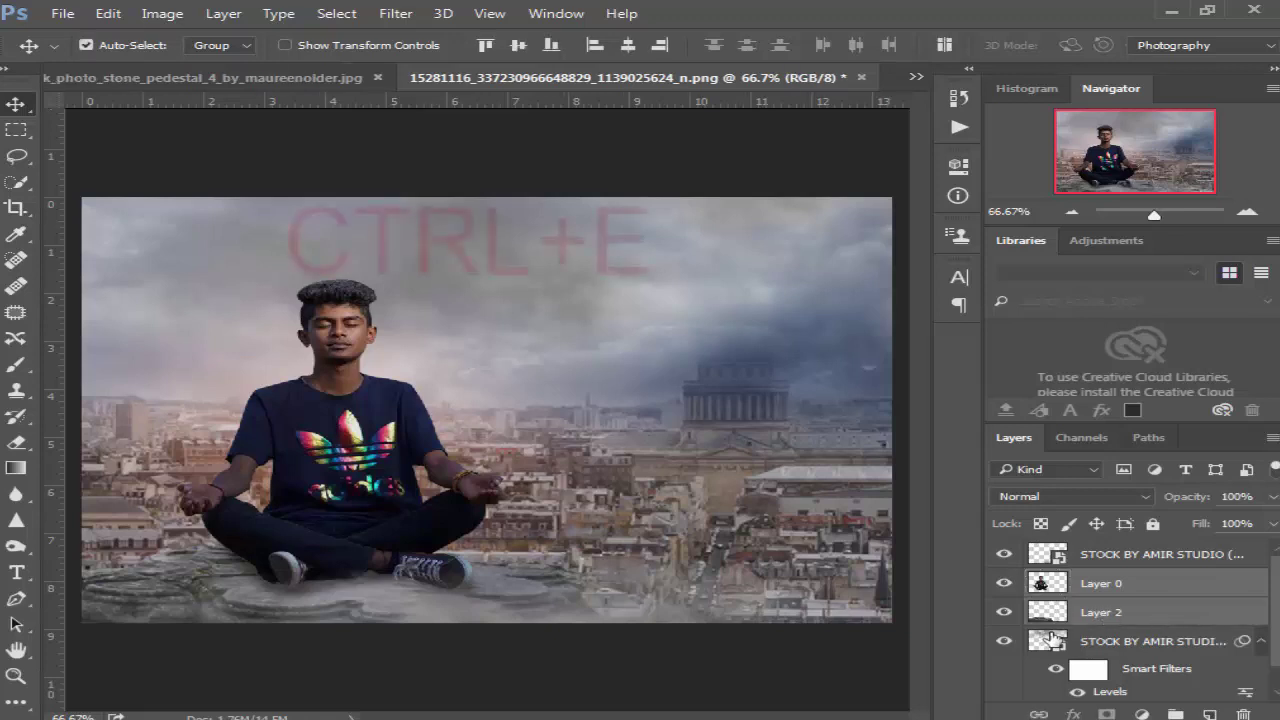
{"action": "key", "text": "ctrl+e"}
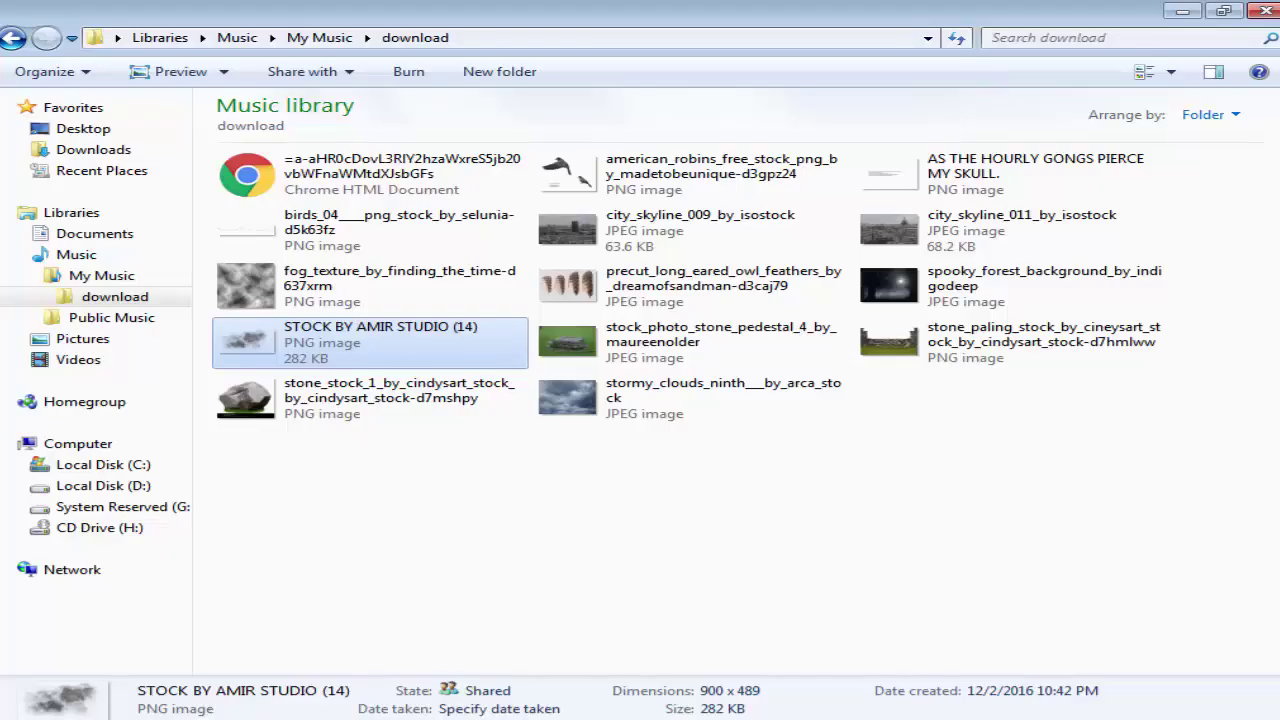
- Place the american_robins image over the man's chest and lap and commit it
{"action": "mouse_move", "coordinate": [640, 175]}
{"action": "left_mouse_down"}
{"action": "mouse_move", "coordinate": [636, 714]}
{"action": "mouse_move", "coordinate": [560, 450]}
{"action": "left_mouse_up"}
{"action": "mouse_move", "coordinate": [525, 500]}
{"action": "left_mouse_down"}
{"action": "mouse_move", "coordinate": [470, 588]}
{"action": "mouse_move", "coordinate": [443, 596]}
{"action": "left_mouse_up"}
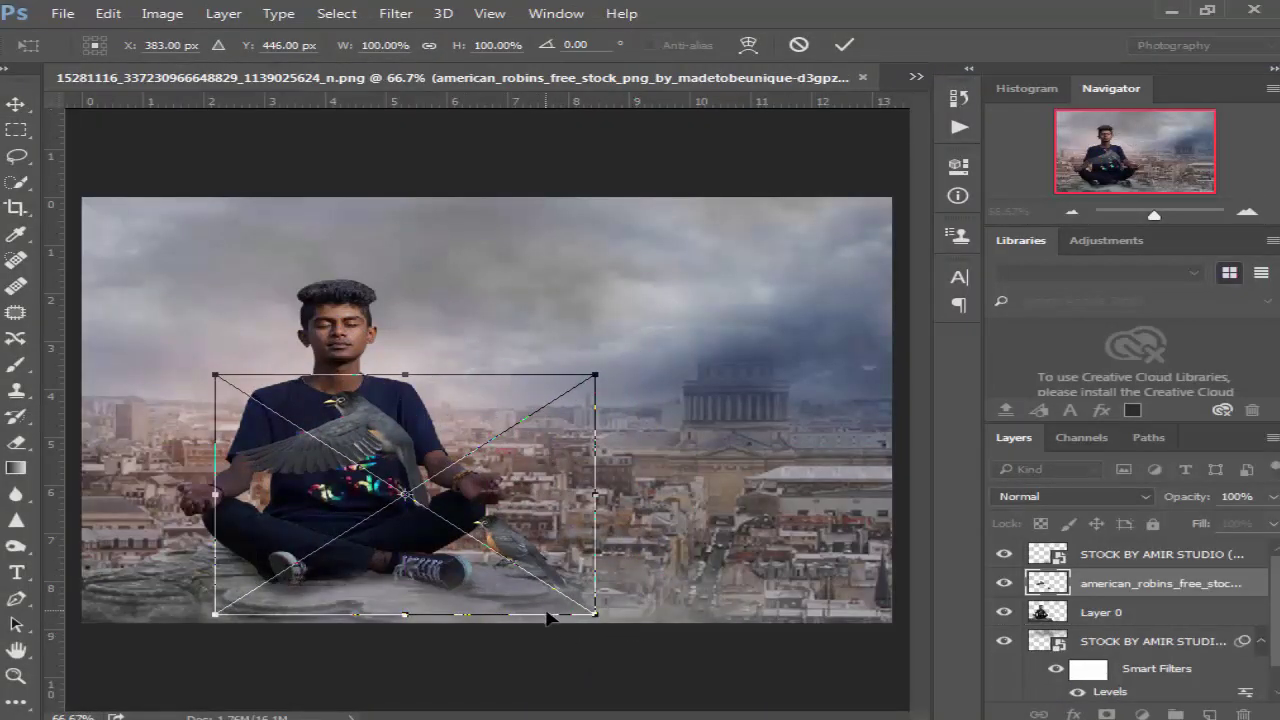
{"action": "left_click_drag", "start_coordinate": [548, 618], "coordinate": [548, 636]}
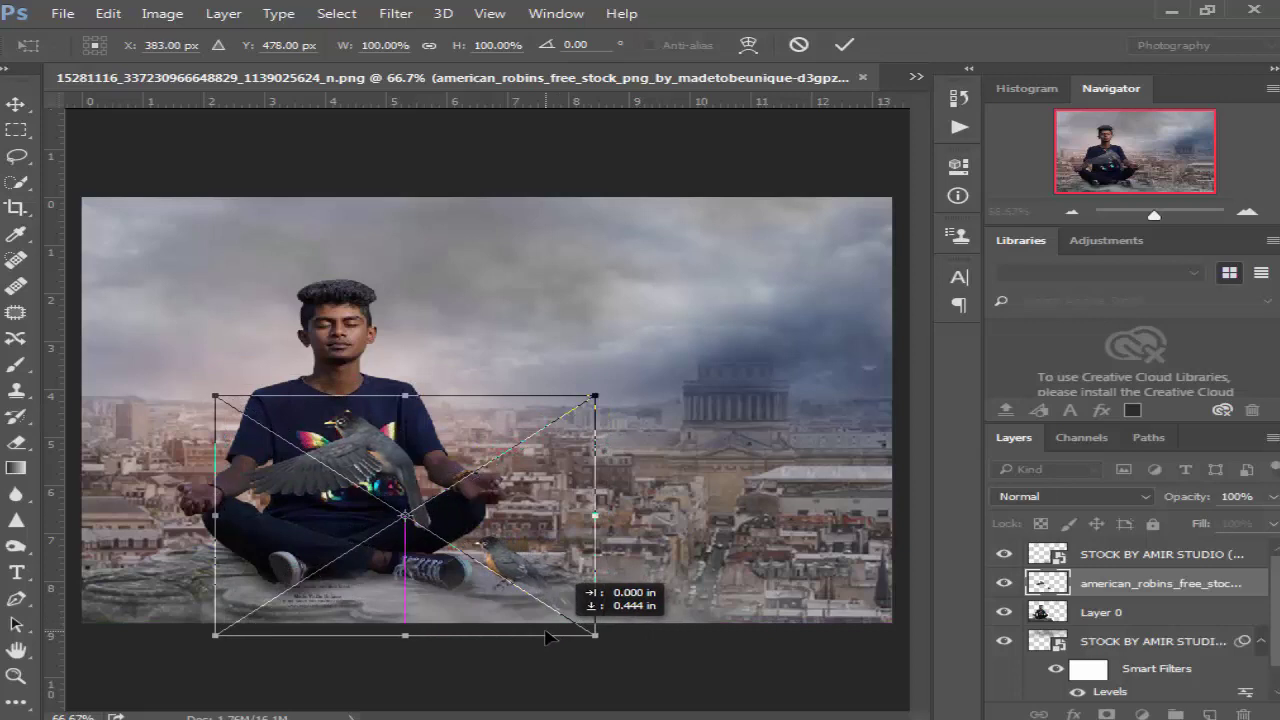
{"action": "key", "text": "Return"}
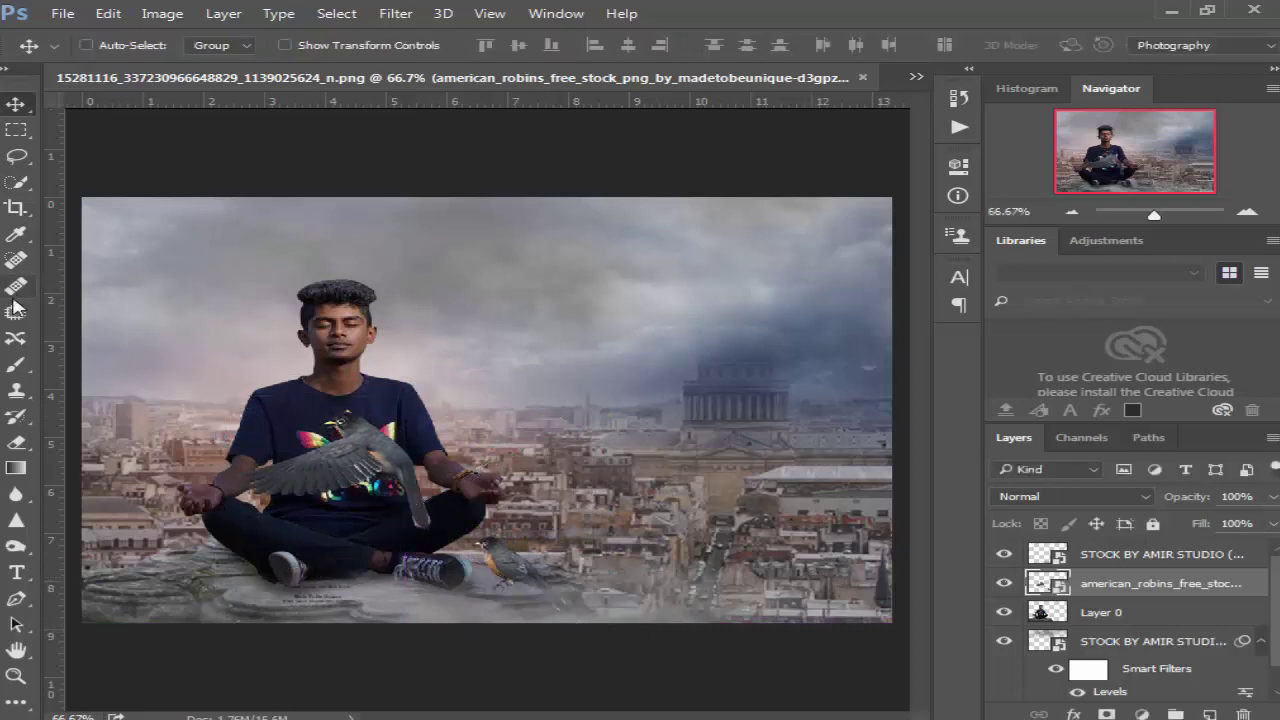
{"action": "left_click", "coordinate": [15, 286]}
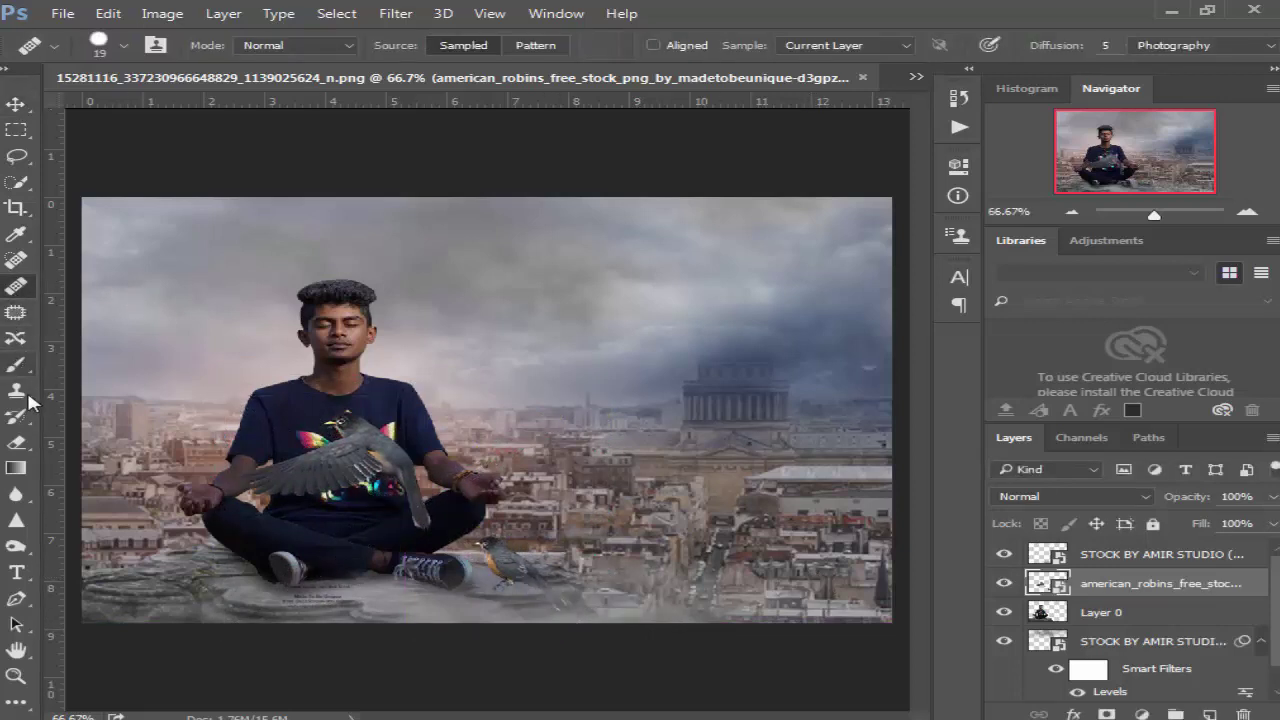
- Rasterize the robins layer and erase the robin on the man's shirt with a 32 px eraser
{"action": "left_click", "coordinate": [18, 444]}
{"action": "left_click", "coordinate": [362, 445]}
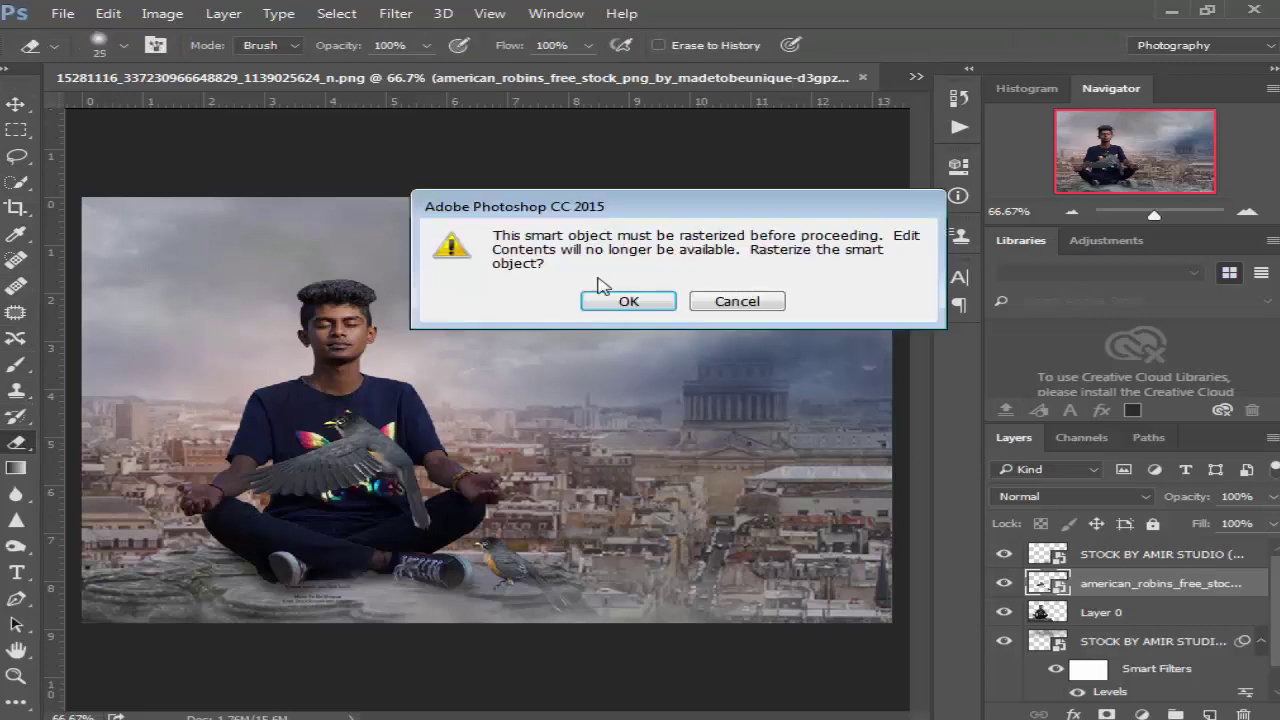
{"action": "left_click", "coordinate": [607, 302]}
{"action": "right_click", "coordinate": [607, 310]}
{"action": "mouse_move", "coordinate": [762, 362]}
{"action": "left_mouse_down"}
{"action": "mouse_move", "coordinate": [829, 364]}
{"action": "mouse_move", "coordinate": [770, 370]}
{"action": "left_mouse_up"}
{"action": "mouse_move", "coordinate": [258, 480]}
{"action": "left_mouse_down"}
{"action": "mouse_move", "coordinate": [385, 410]}
{"action": "mouse_move", "coordinate": [375, 455]}
{"action": "mouse_move", "coordinate": [410, 500]}
{"action": "mouse_move", "coordinate": [290, 593]}
{"action": "left_mouse_up"}
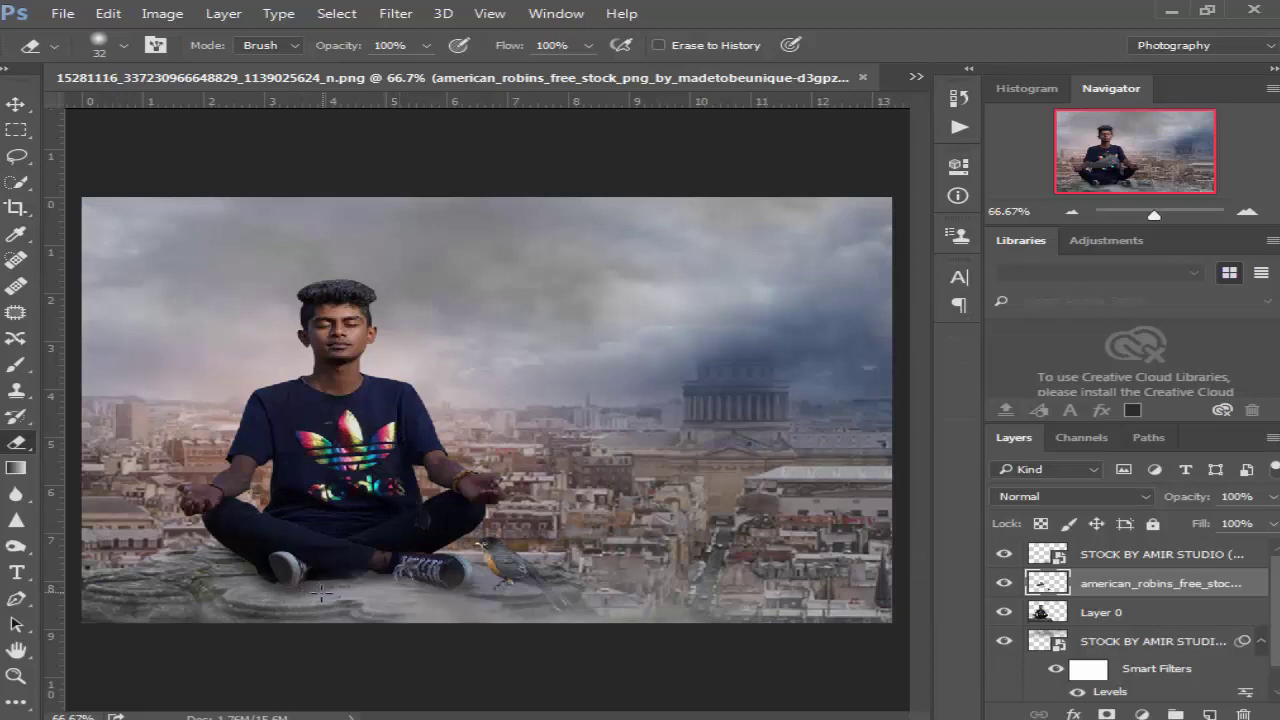
- Scale the remaining robin to about 92%, nudge it down-right, and commit
{"action": "left_click", "coordinate": [16, 130]}
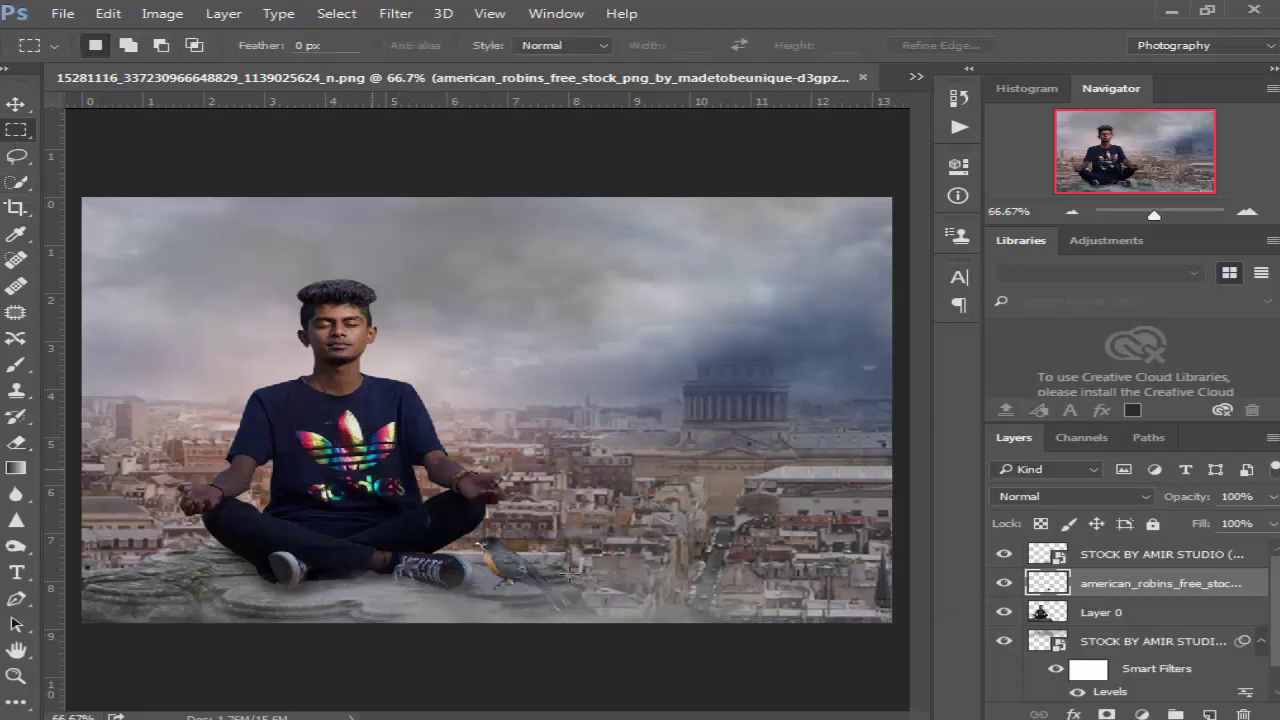
{"action": "right_click", "coordinate": [476, 578]}
{"action": "left_click", "coordinate": [530, 407]}
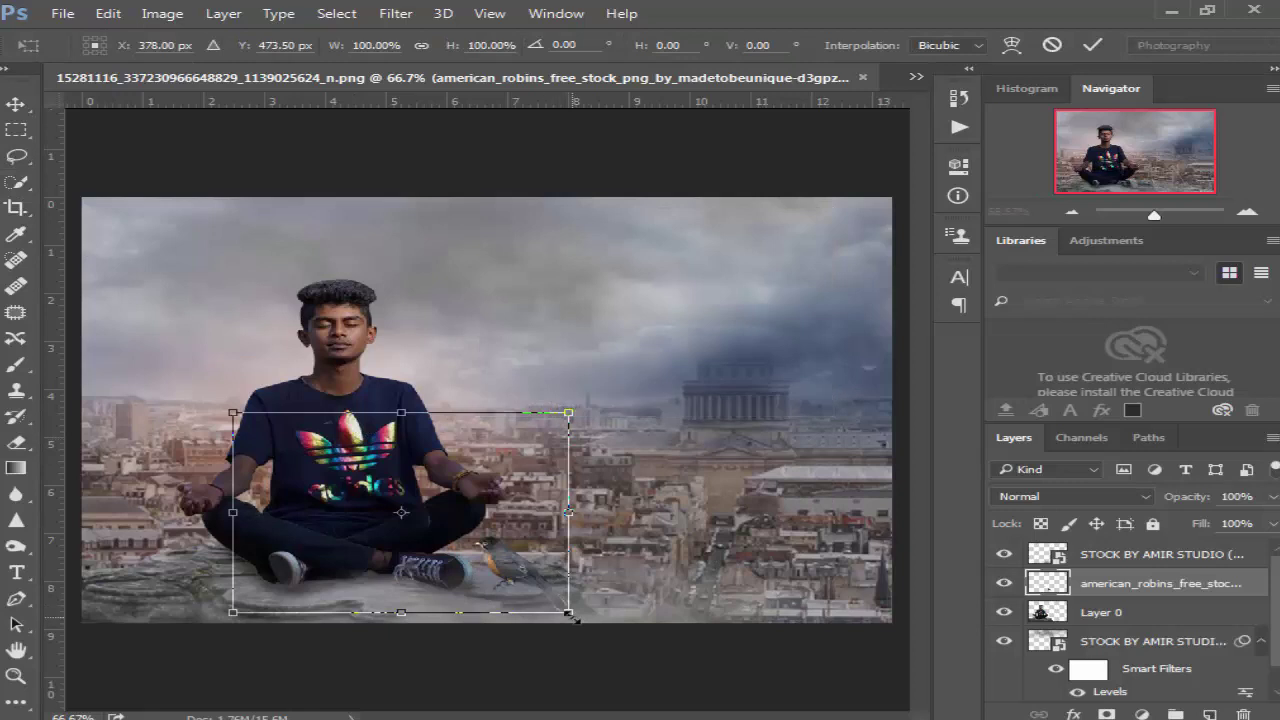
{"action": "left_click_drag", "start_coordinate": [566, 609], "coordinate": [555, 604]}
{"action": "left_click_drag", "start_coordinate": [501, 561], "coordinate": [505, 572]}
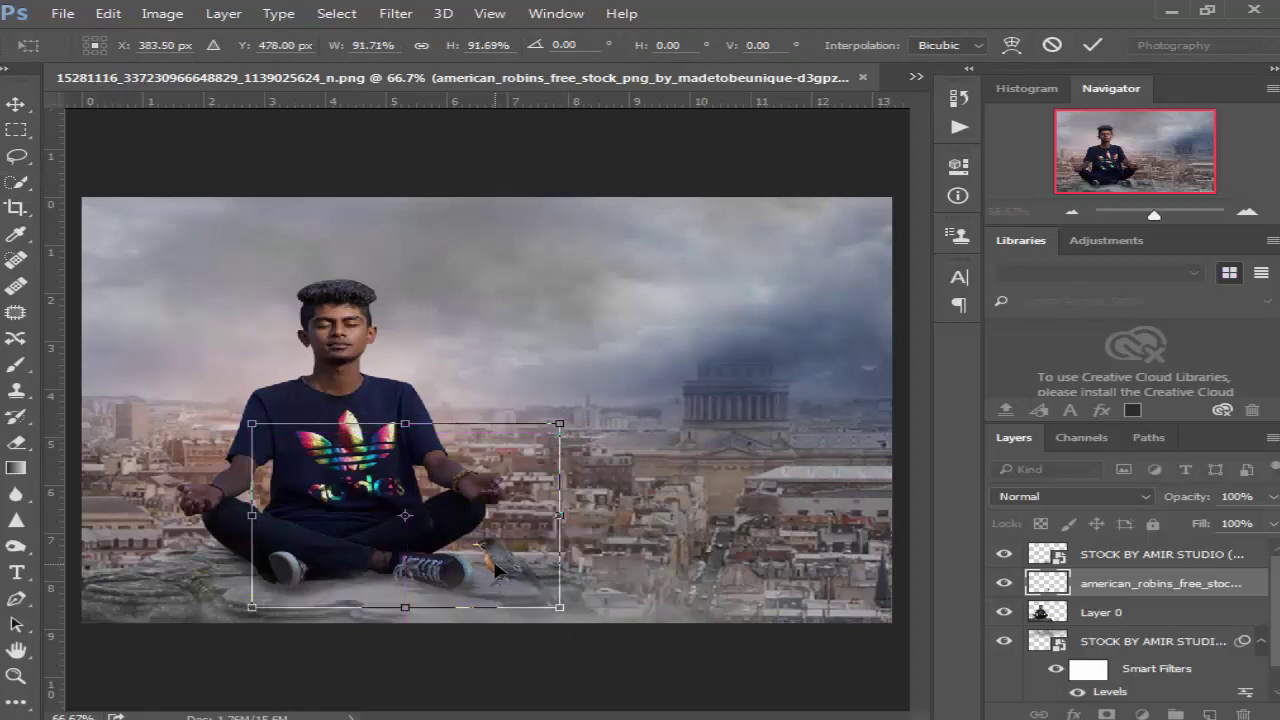
{"action": "key", "text": "Return"}
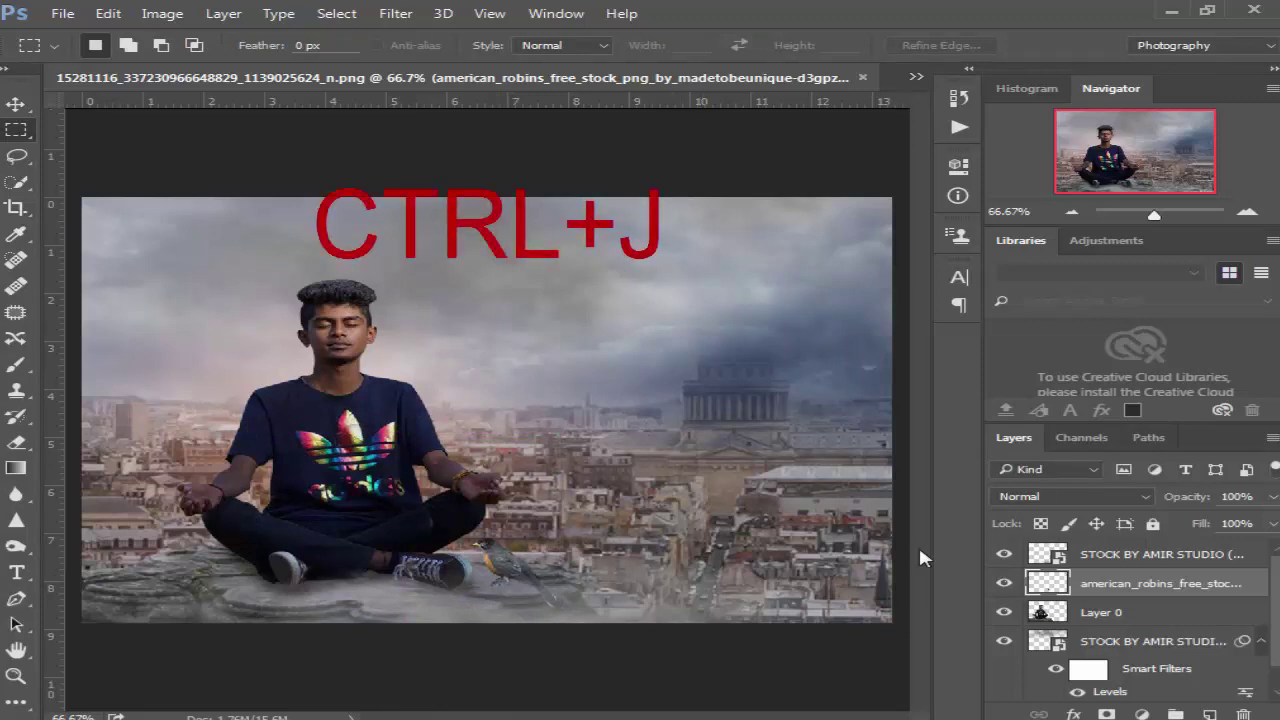
- Merge all visible layers into one new layer and duplicate it
{"action": "key", "text": "ctrl+shift+e"}
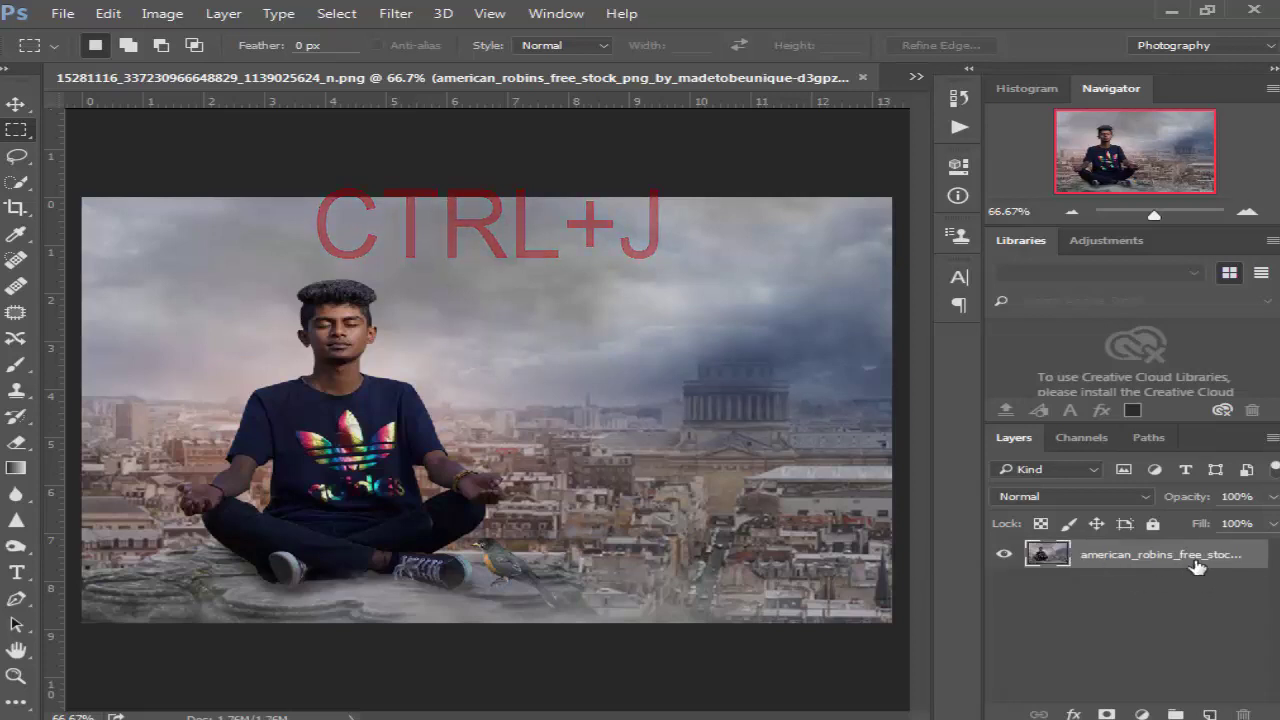
{"action": "key", "text": "ctrl+j"}
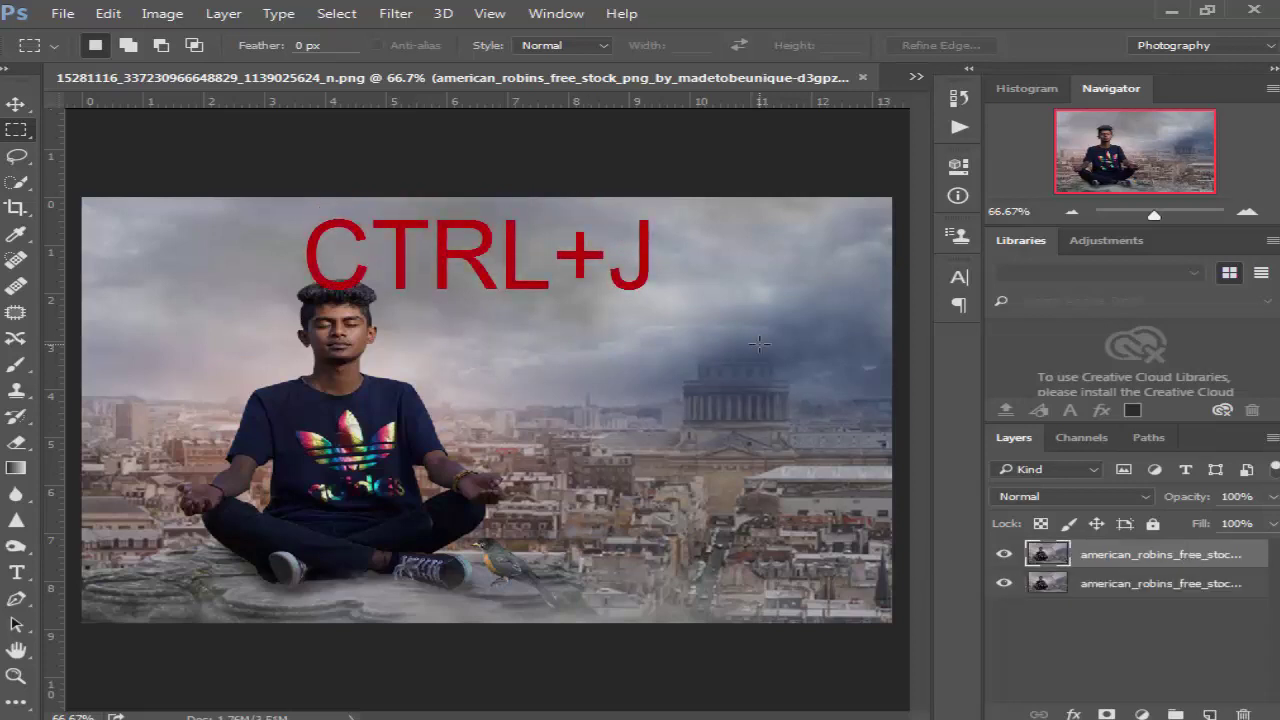
{"action": "left_click", "coordinate": [403, 16]}
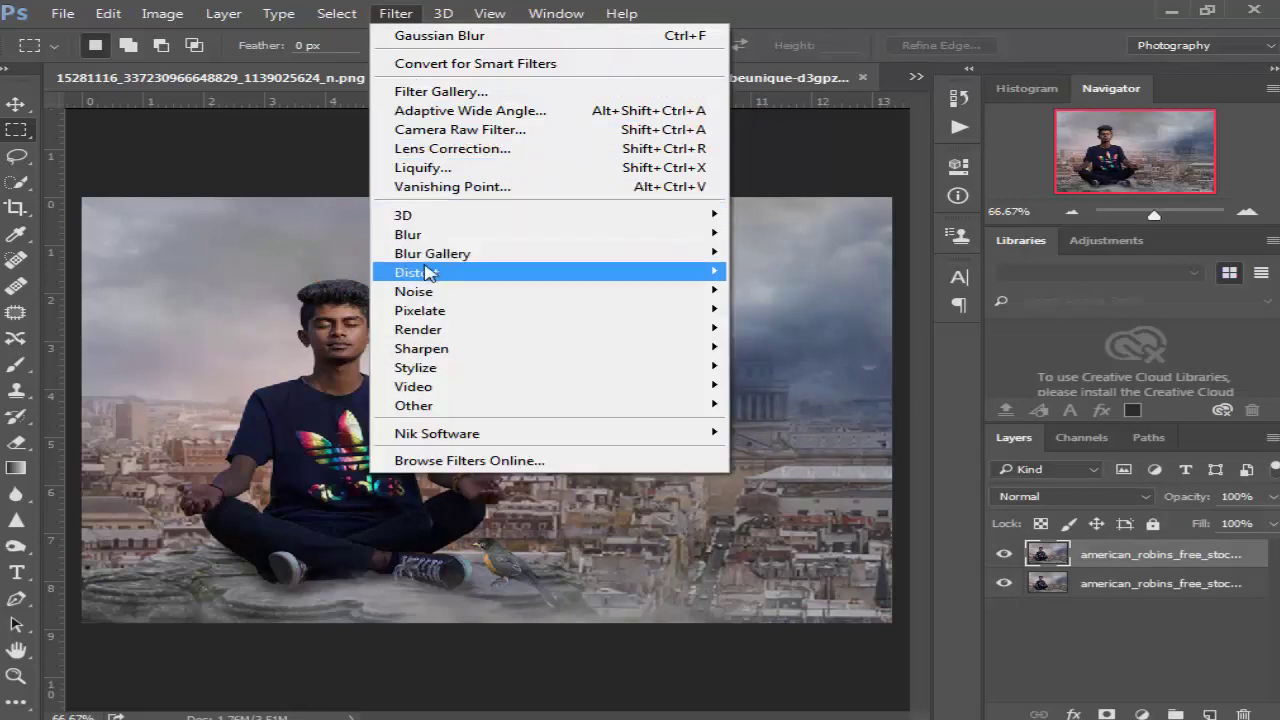
{"action": "left_click", "coordinate": [448, 129]}
- In Camera Raw, set Clarity +75, Vibrance +70, Aquas luminance -78, cooler Temperature, Contrast +7
{"action": "left_click_drag", "start_coordinate": [1095, 612], "coordinate": [1212, 616]}
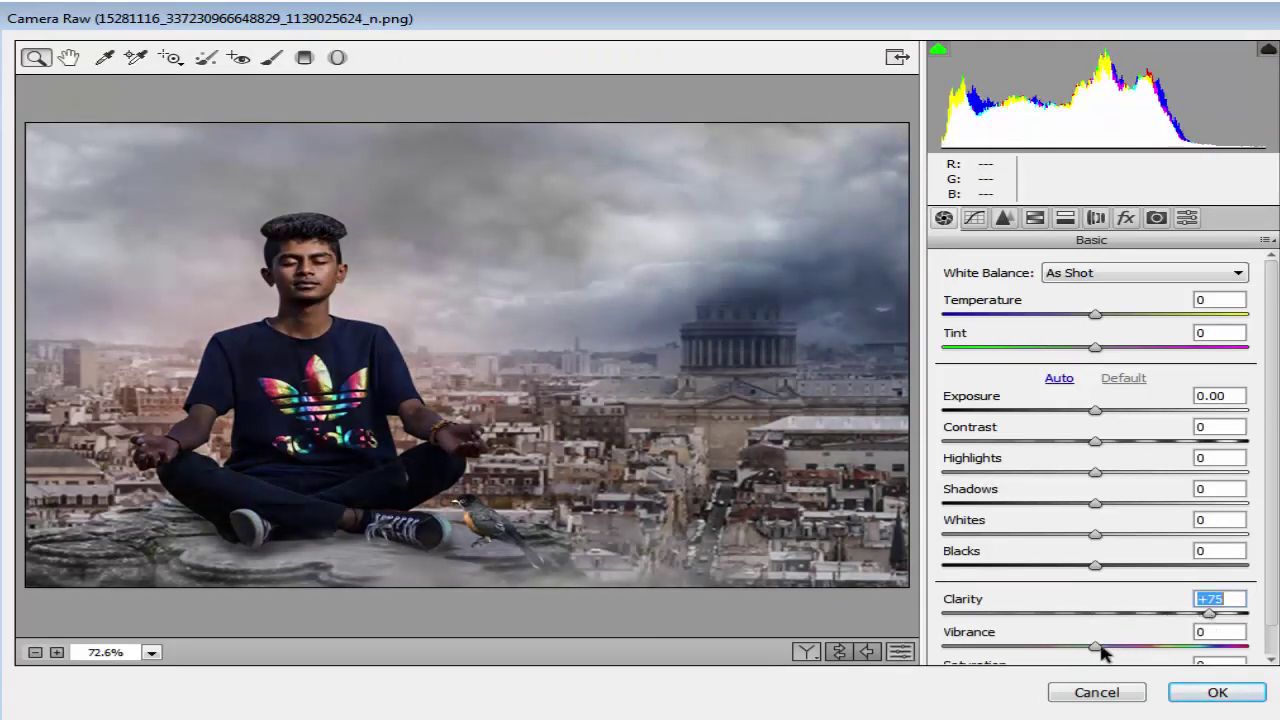
{"action": "left_click_drag", "start_coordinate": [1097, 647], "coordinate": [1201, 648]}
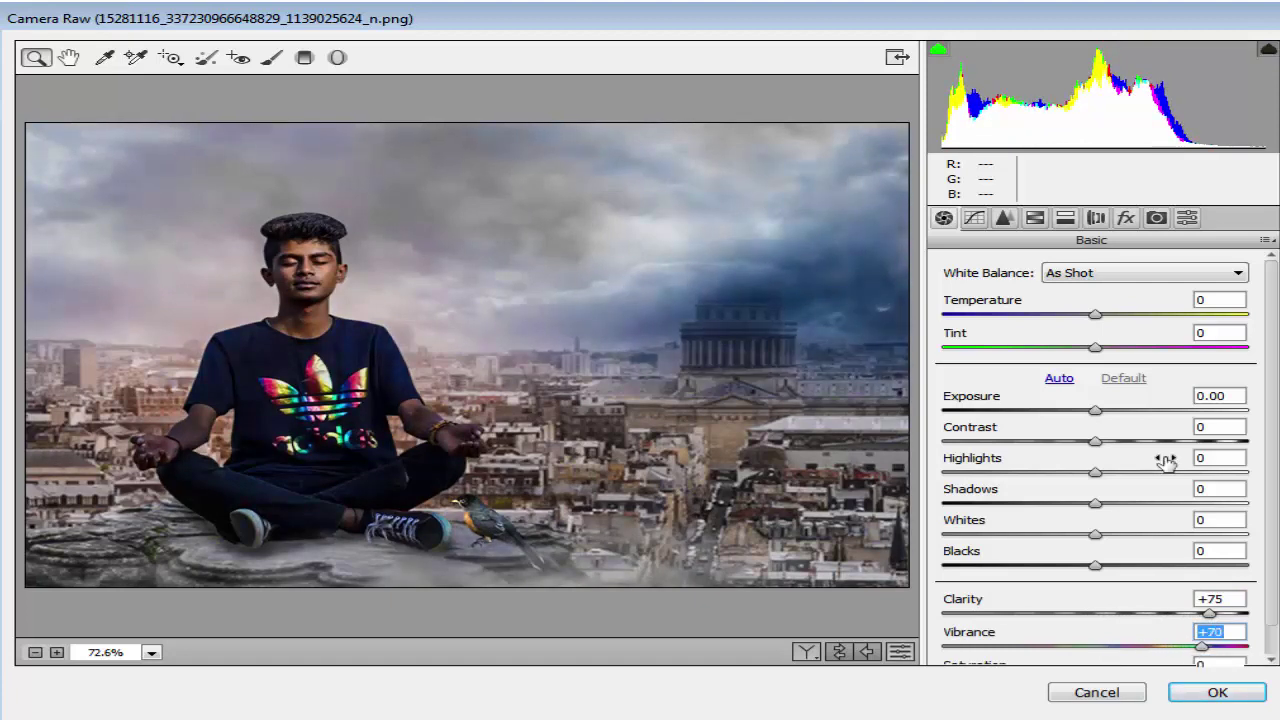
{"action": "left_click", "coordinate": [1036, 219]}
{"action": "left_click_drag", "start_coordinate": [1104, 493], "coordinate": [985, 500]}
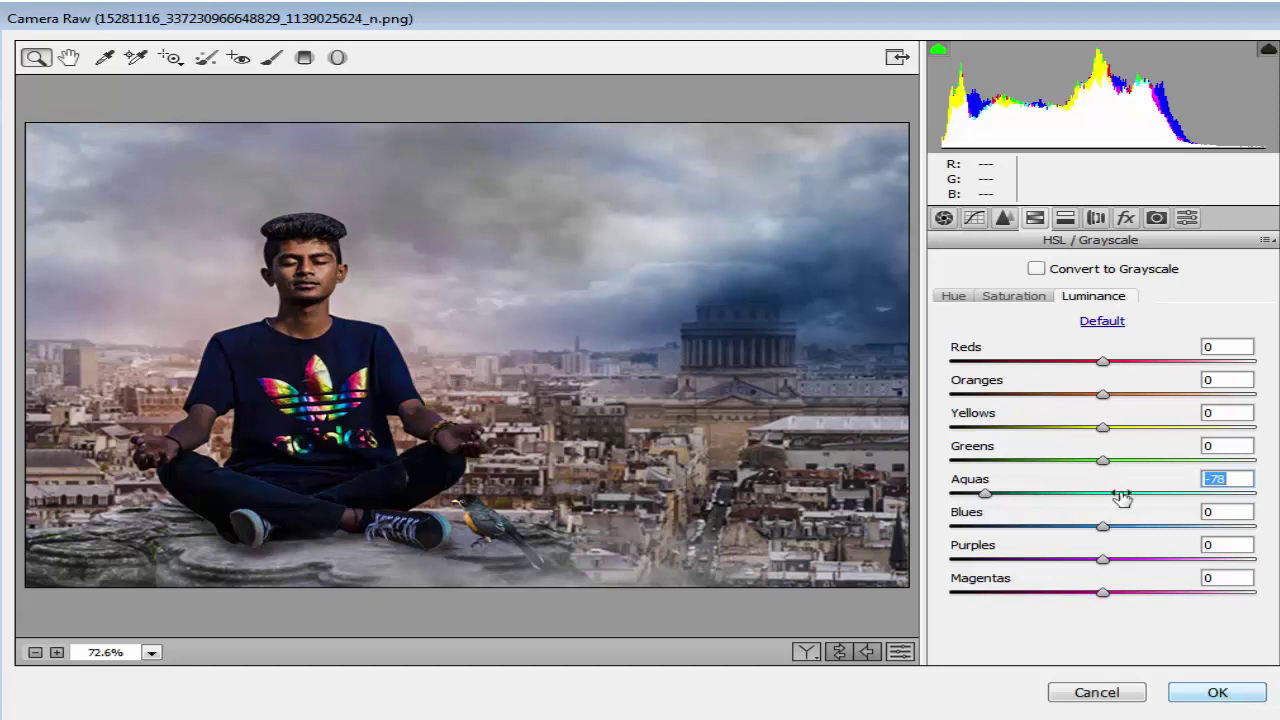
{"action": "left_click", "coordinate": [944, 218]}
{"action": "left_click_drag", "start_coordinate": [1097, 317], "coordinate": [1086, 318]}
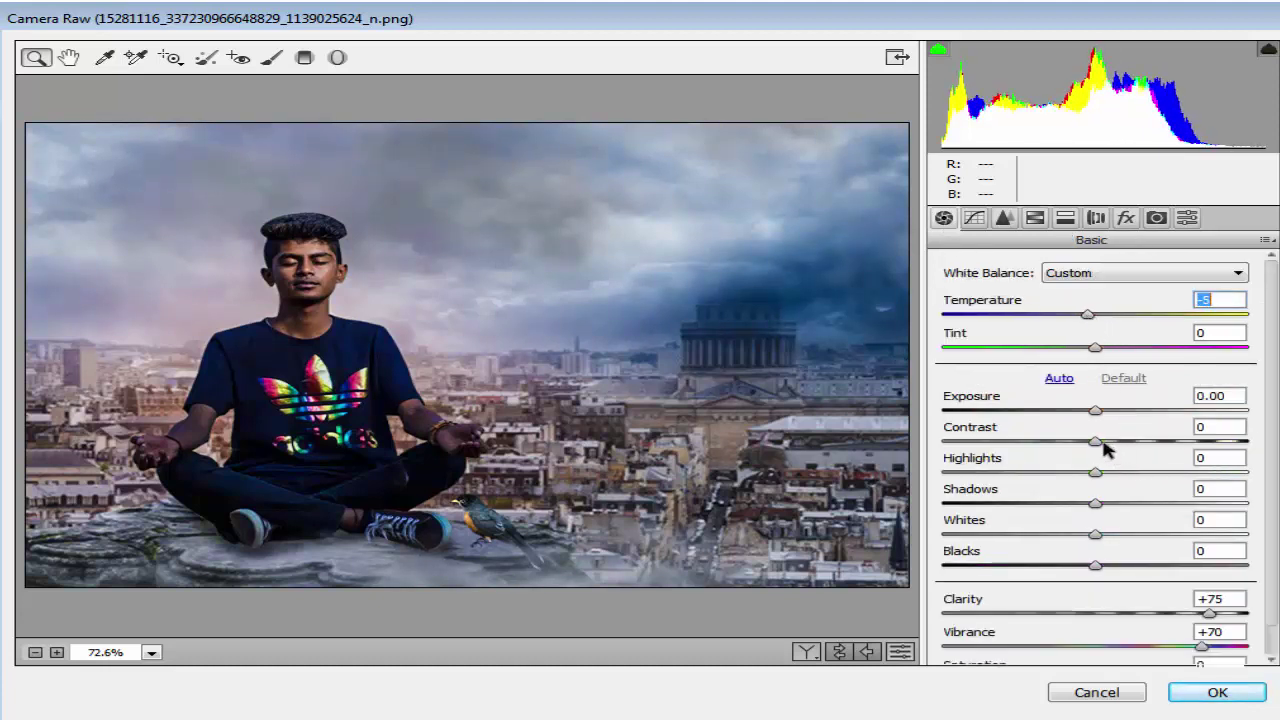
{"action": "left_click_drag", "start_coordinate": [1103, 442], "coordinate": [1106, 441]}
- Apply the Camera Raw grade, add a white layer mask, and zoom to 100% on the man
{"action": "left_click", "coordinate": [1205, 690]}
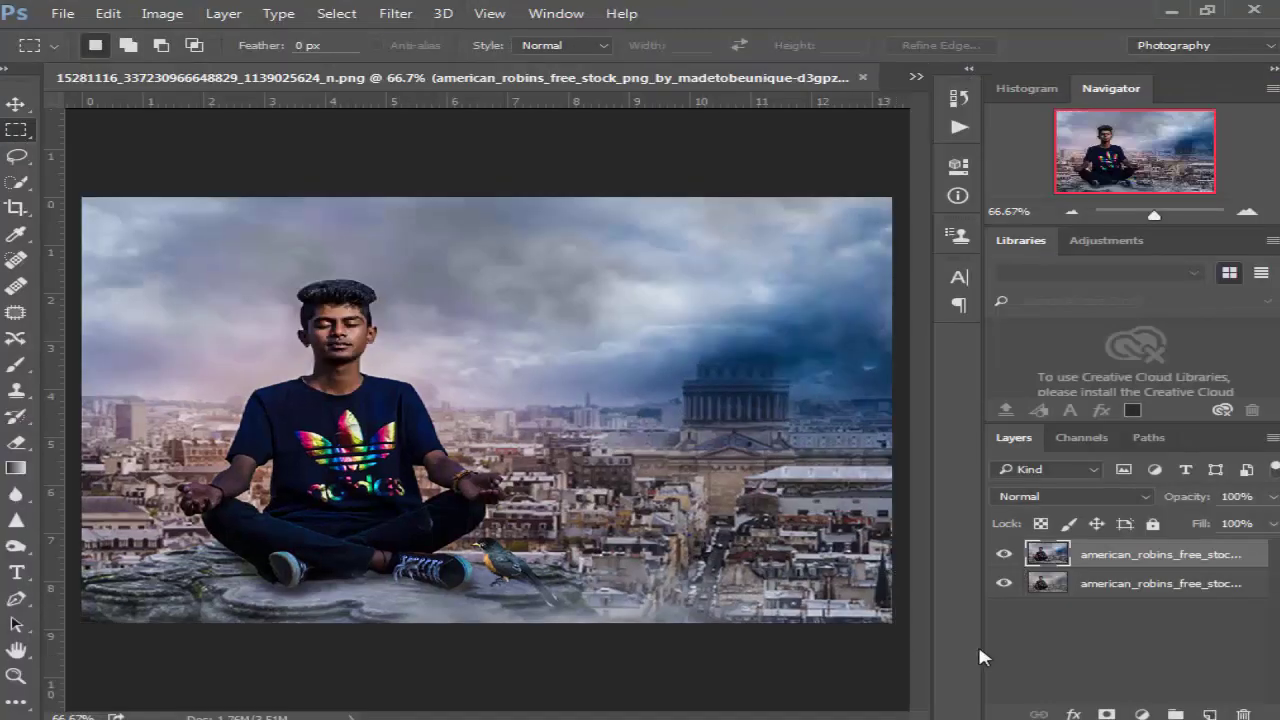
{"action": "left_click", "coordinate": [1106, 714]}
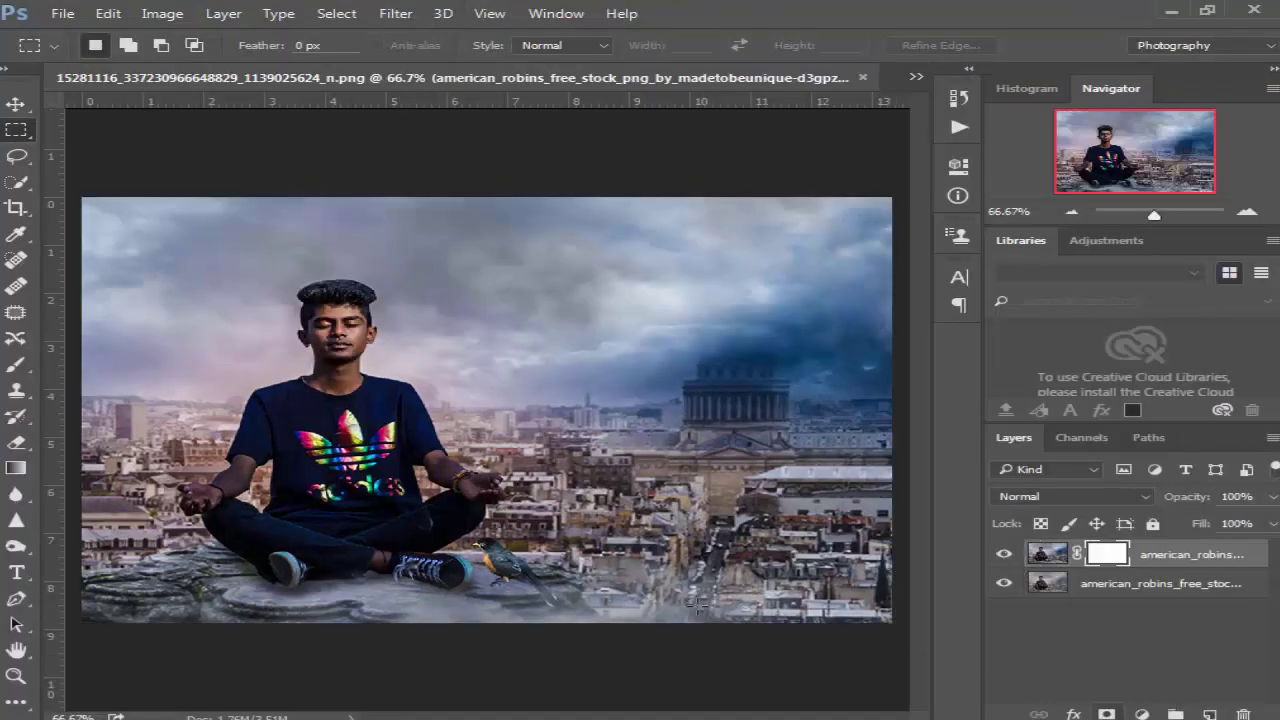
{"action": "key", "text": "z"}
{"action": "left_click", "coordinate": [335, 395]}
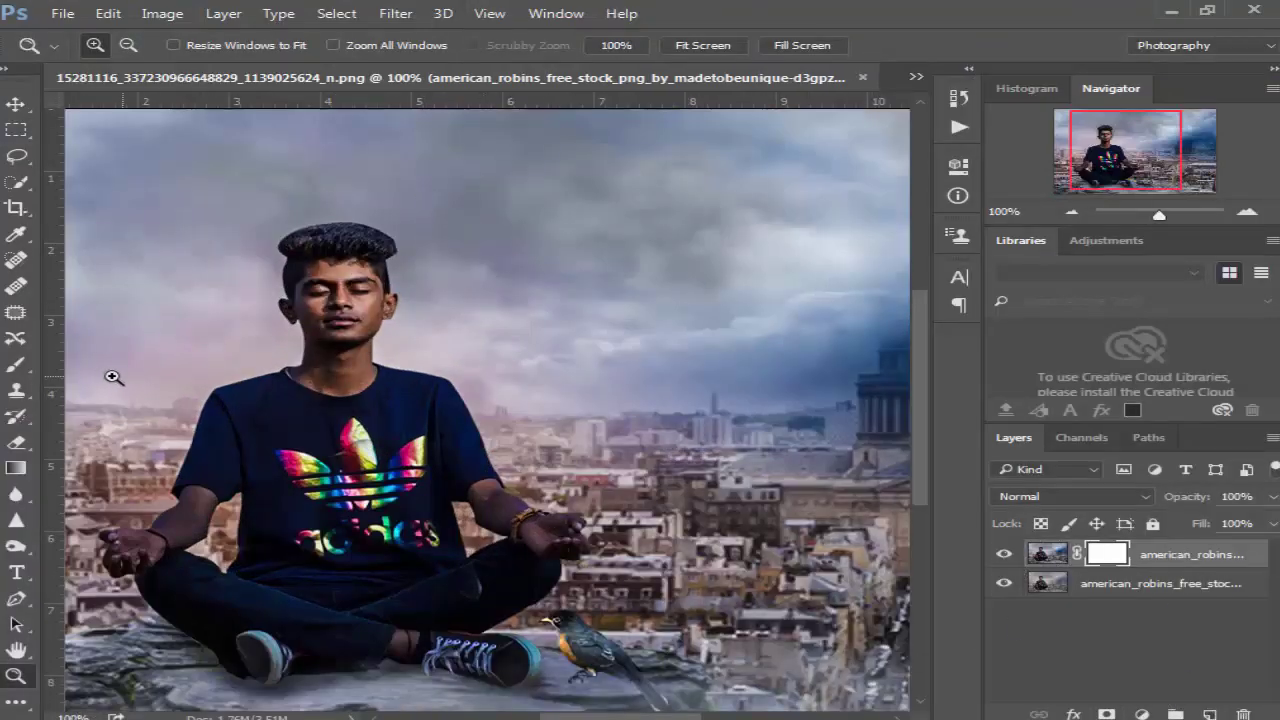
- Paint out the mask with a black brush near the man's left forearm
{"action": "left_click", "coordinate": [16, 364]}
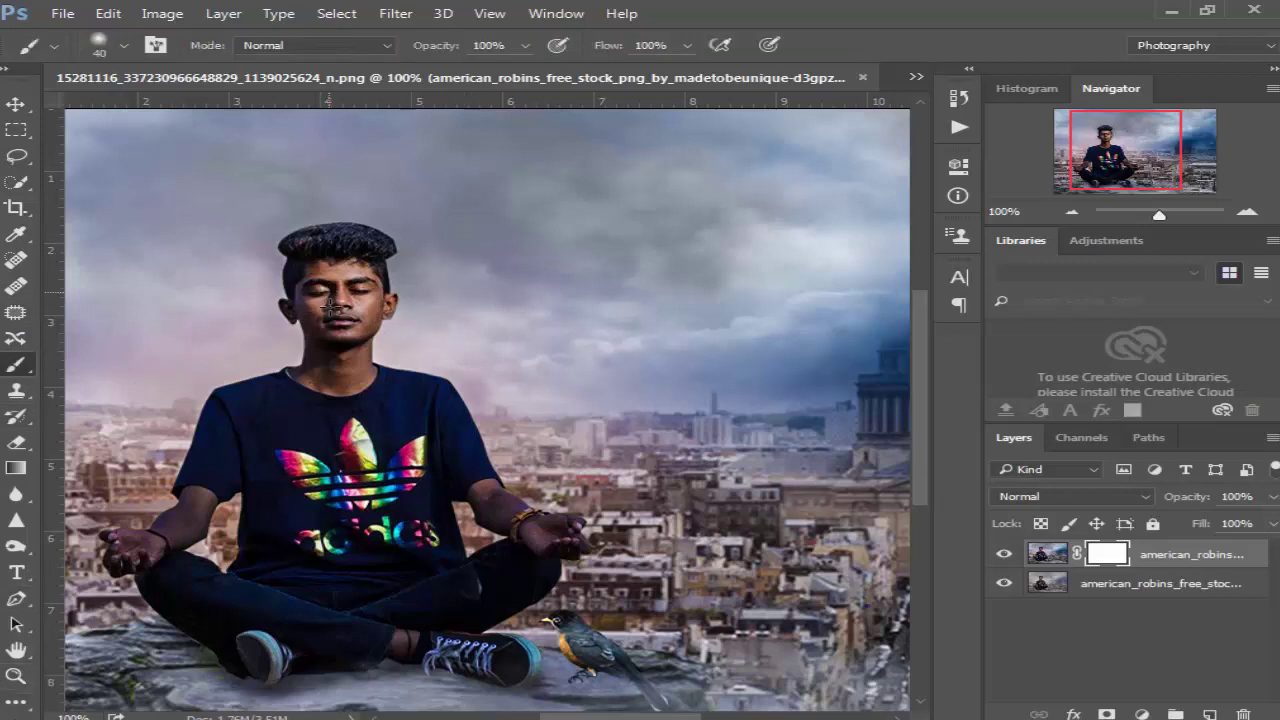
{"action": "scroll", "coordinate": [330, 310], "scroll_direction": "down", "scroll_amount": 2}
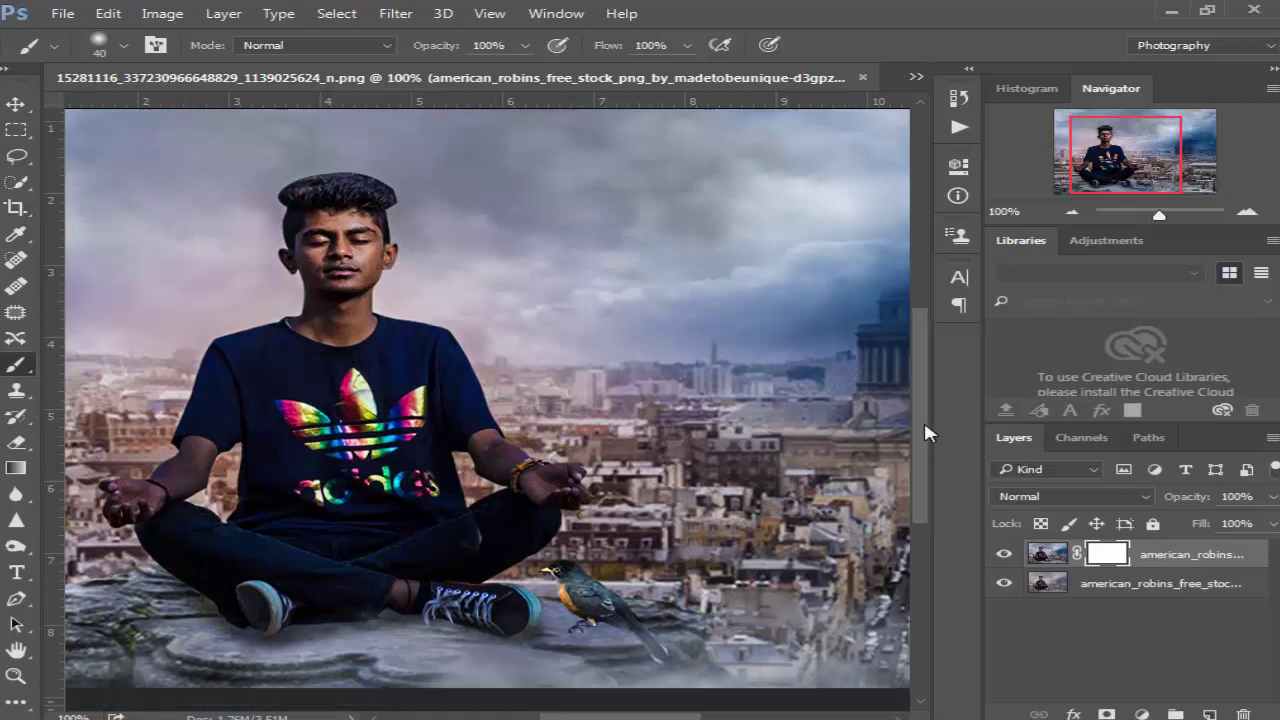
{"action": "left_click_drag", "start_coordinate": [921, 410], "coordinate": [921, 475]}
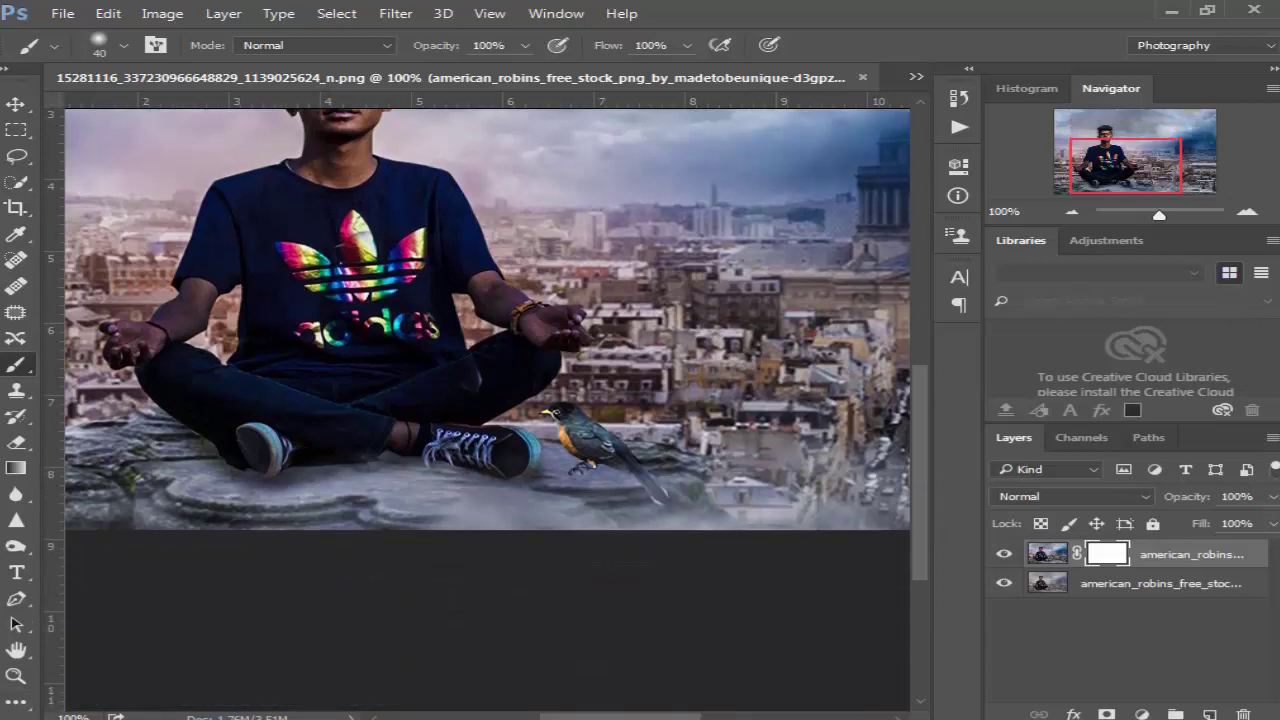
{"action": "scroll", "coordinate": [342, 252], "scroll_direction": "up", "scroll_amount": 3}
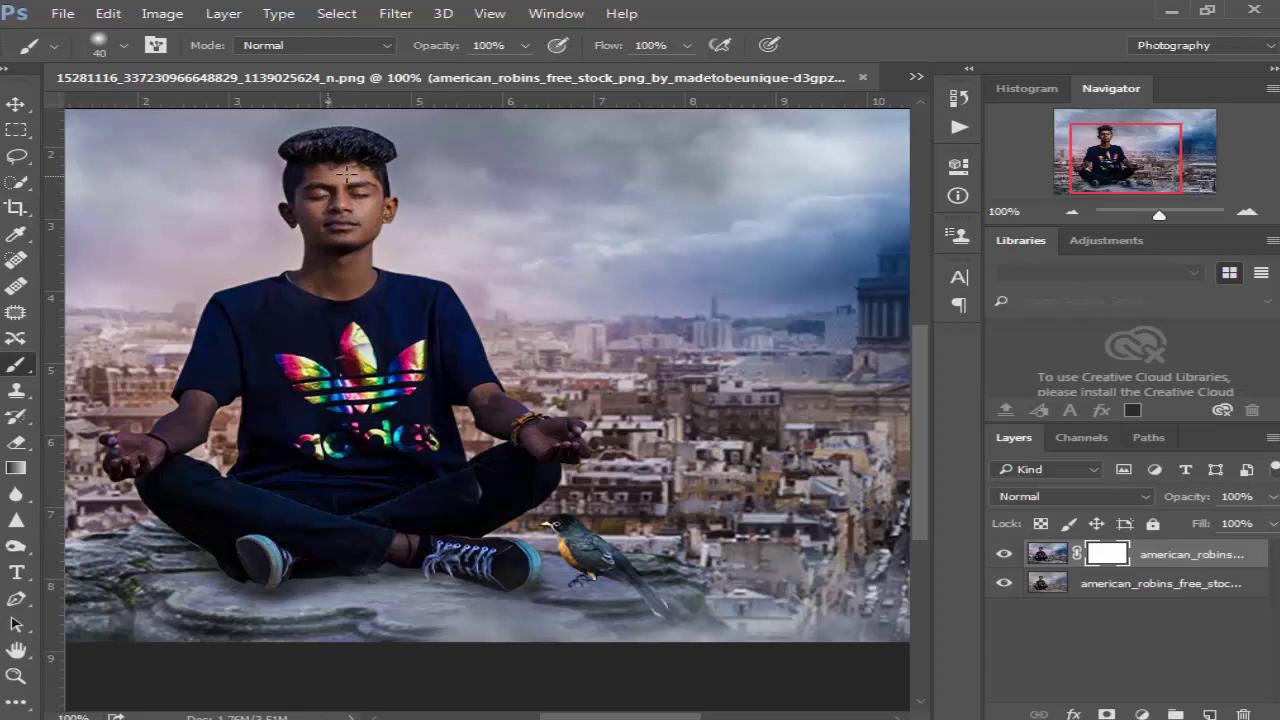
{"action": "mouse_move", "coordinate": [190, 414]}
{"action": "left_mouse_down"}
{"action": "mouse_move", "coordinate": [172, 448]}
{"action": "mouse_move", "coordinate": [139, 462]}
{"action": "left_mouse_up"}
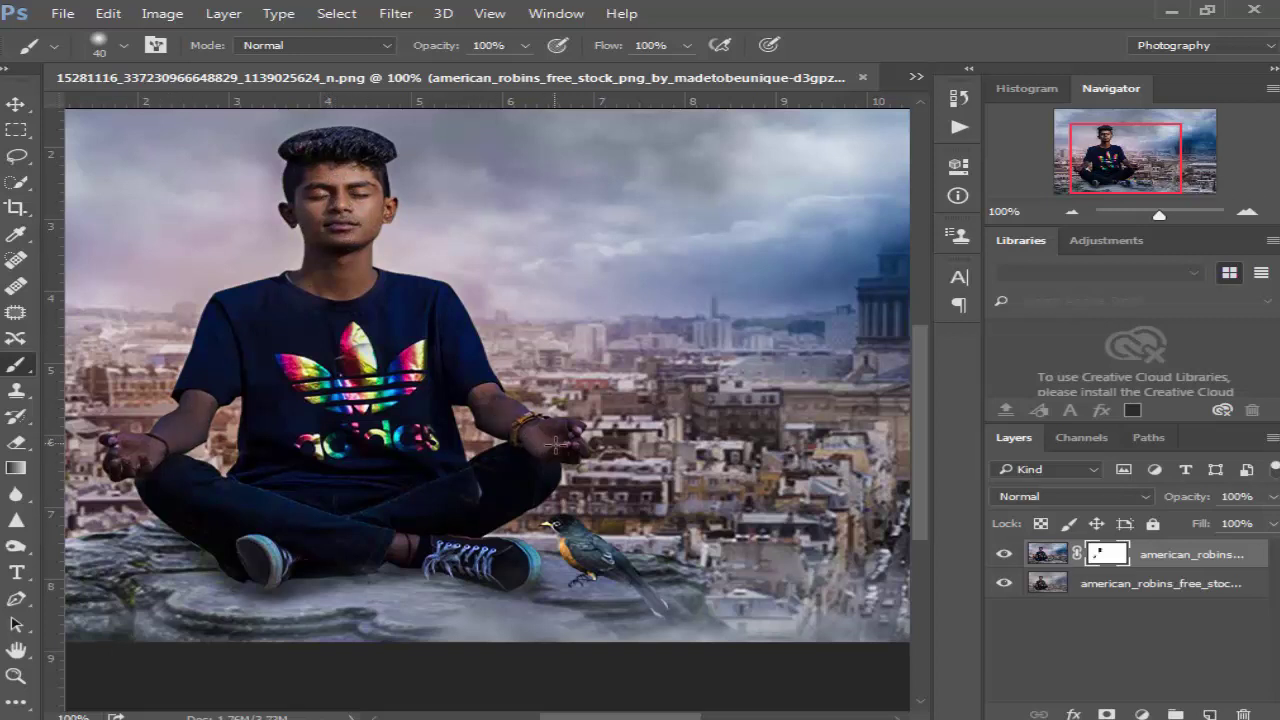
- Reset the view to 100% and select the lower, ungraded layer
{"action": "key", "text": "z"}
{"action": "right_click", "coordinate": [410, 342]}
{"action": "left_click", "coordinate": [448, 369]}
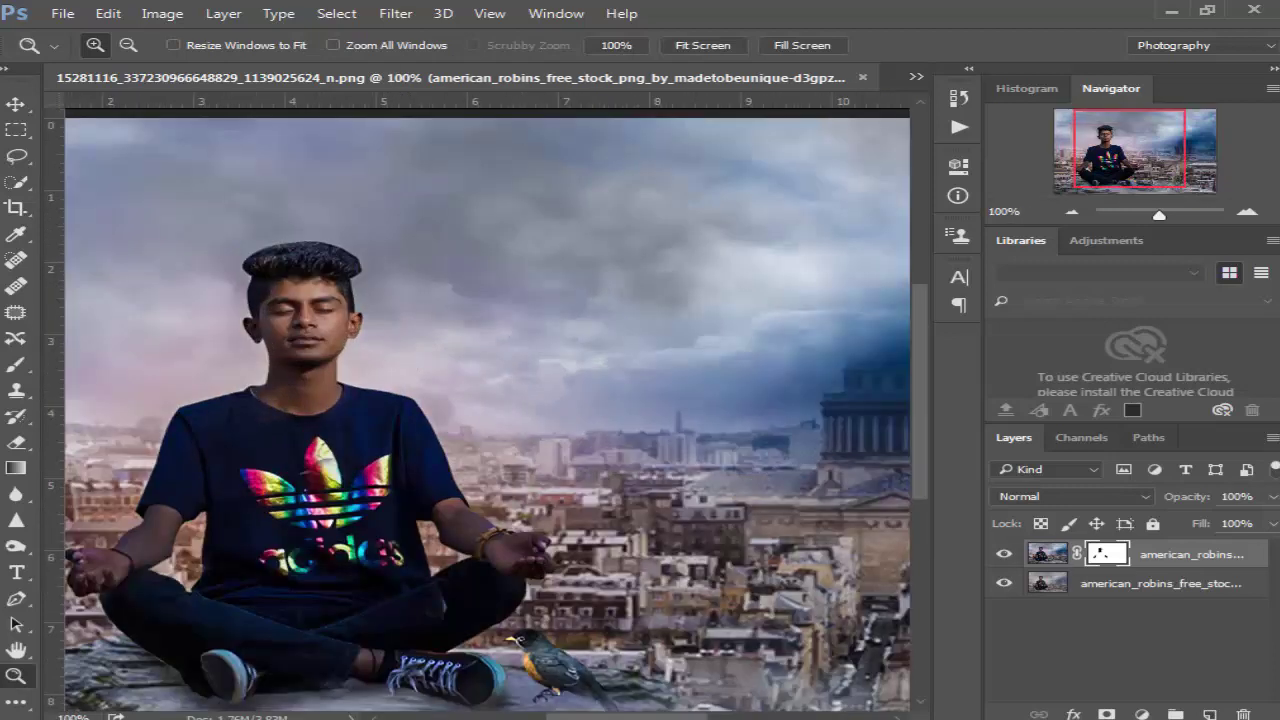
{"action": "left_click", "coordinate": [1103, 583]}
{"action": "left_click", "coordinate": [16, 233]}
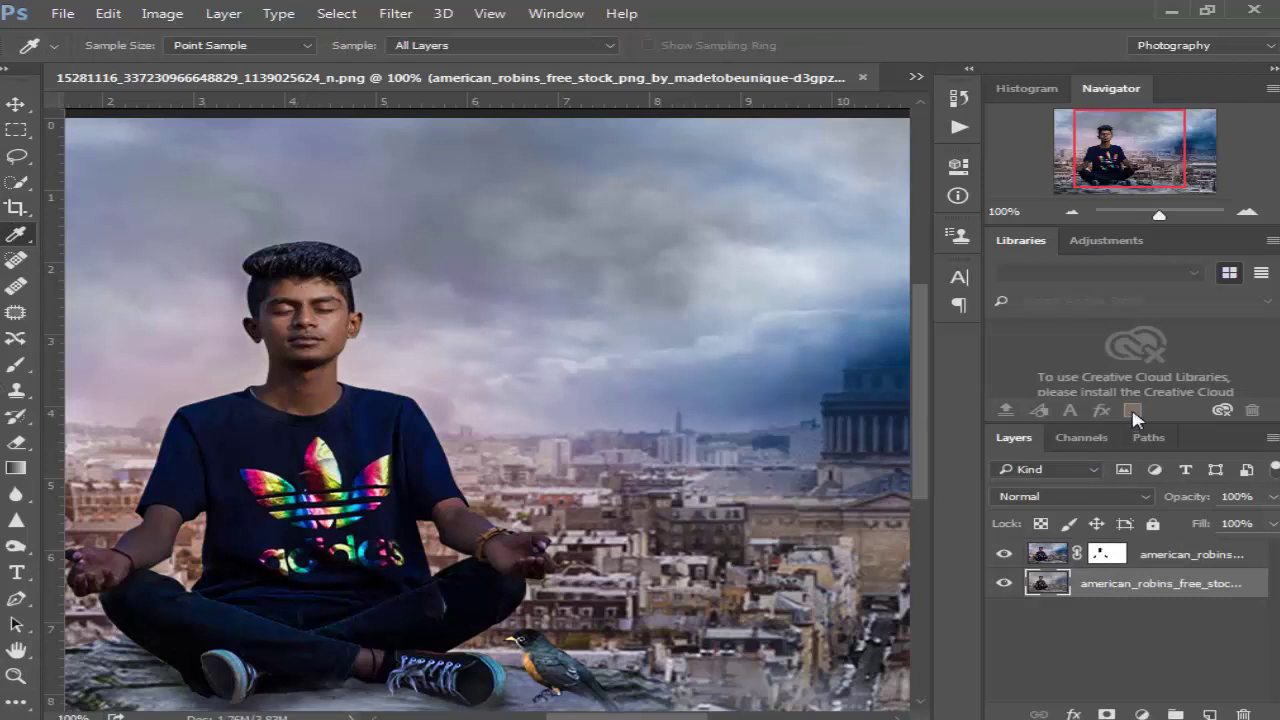
- Add a new empty layer above the masked man layer and set a soft 21 px brush
{"action": "left_click", "coordinate": [1186, 558]}
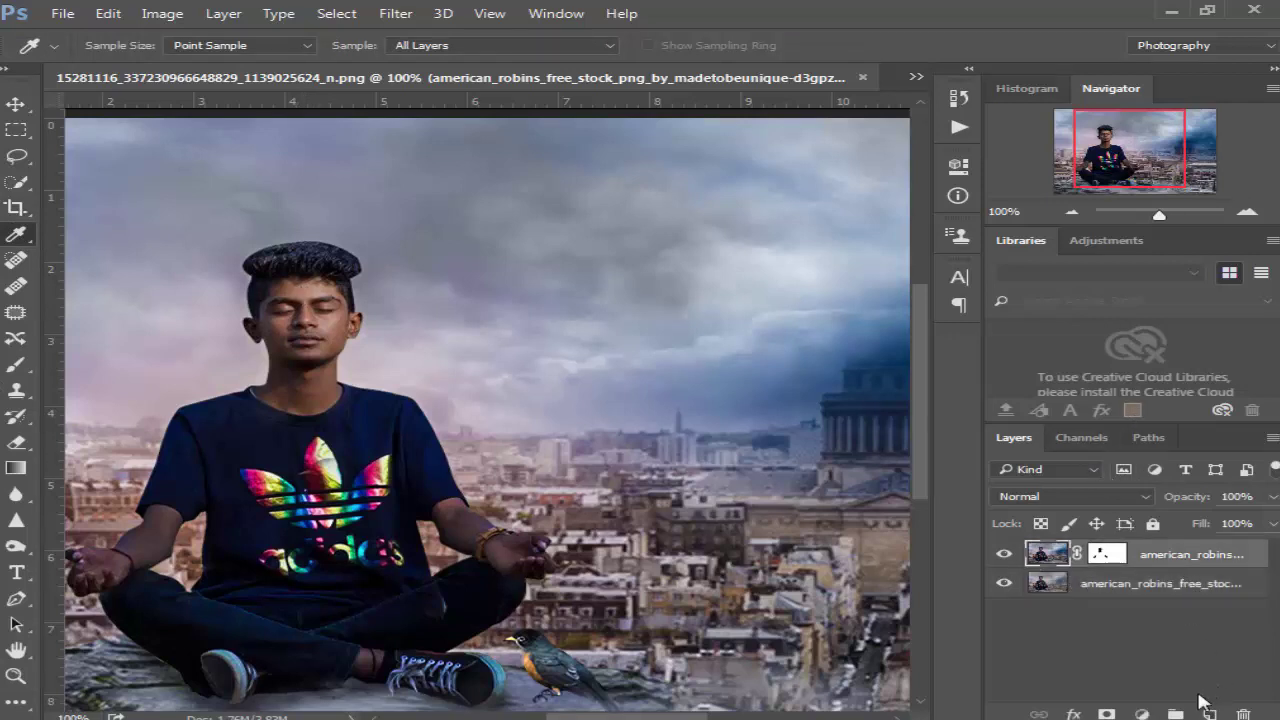
{"action": "left_click", "coordinate": [1209, 713]}
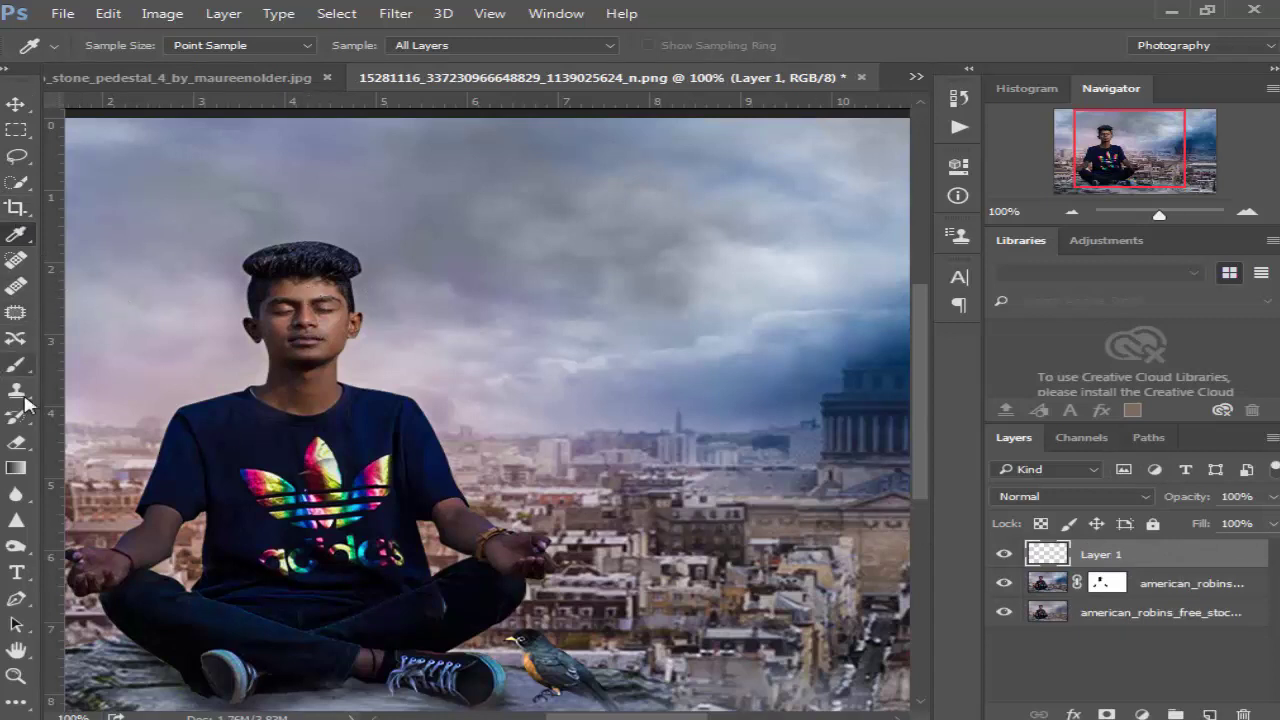
{"action": "left_click", "coordinate": [17, 365]}
{"action": "right_click", "coordinate": [434, 336]}
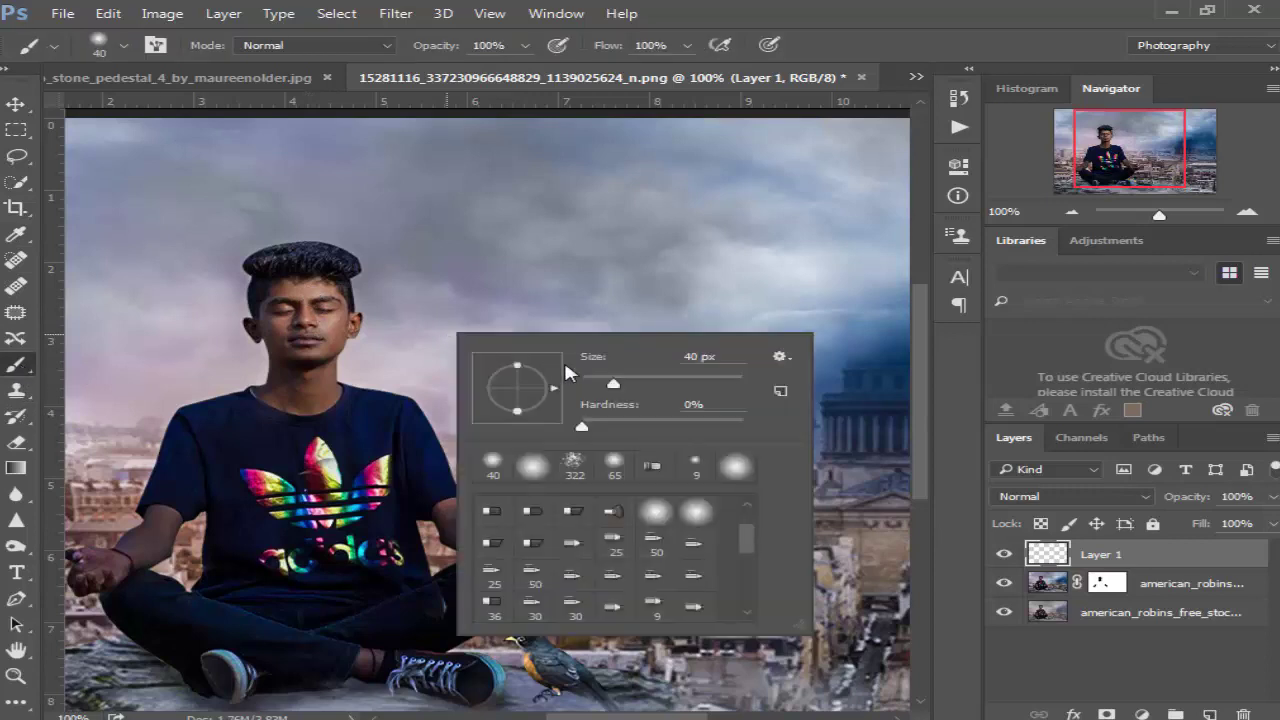
{"action": "left_click_drag", "start_coordinate": [618, 383], "coordinate": [597, 378]}
{"action": "left_click", "coordinate": [305, 289]}
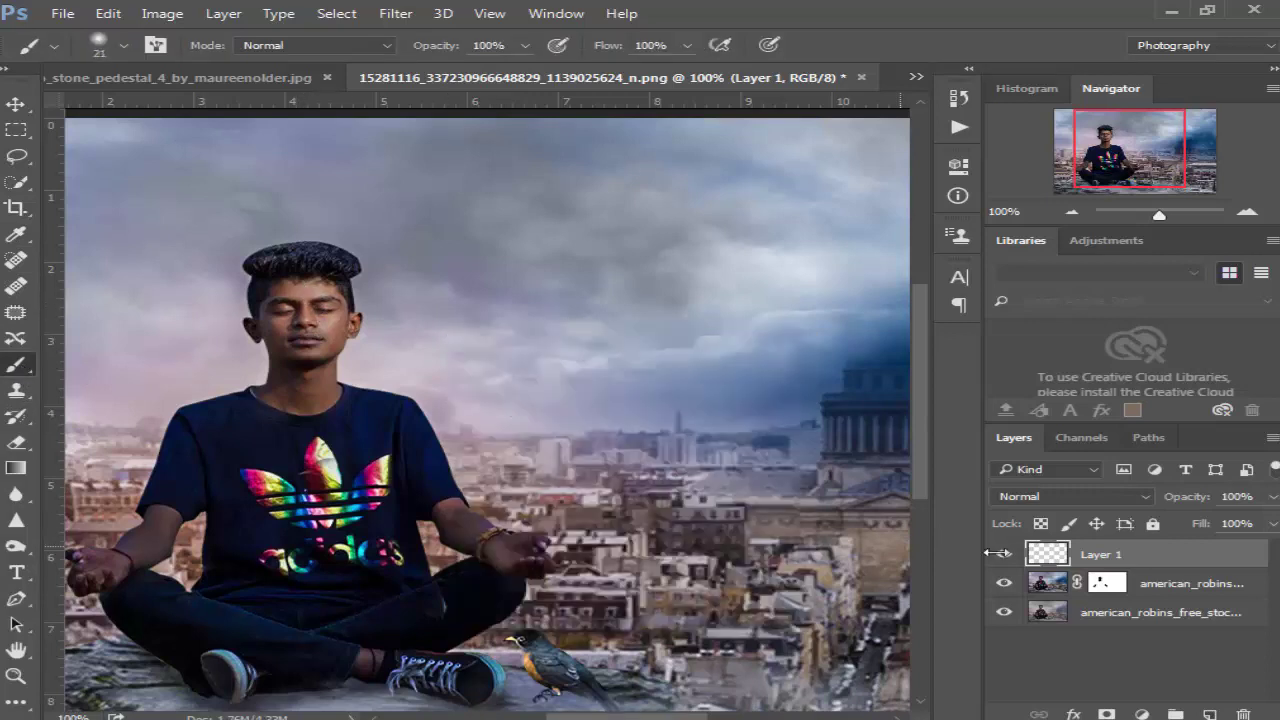
- Lower the new layer's opacity to 24% and shrink the brush to about 9 px
{"action": "left_click_drag", "start_coordinate": [1273, 503], "coordinate": [1180, 522]}
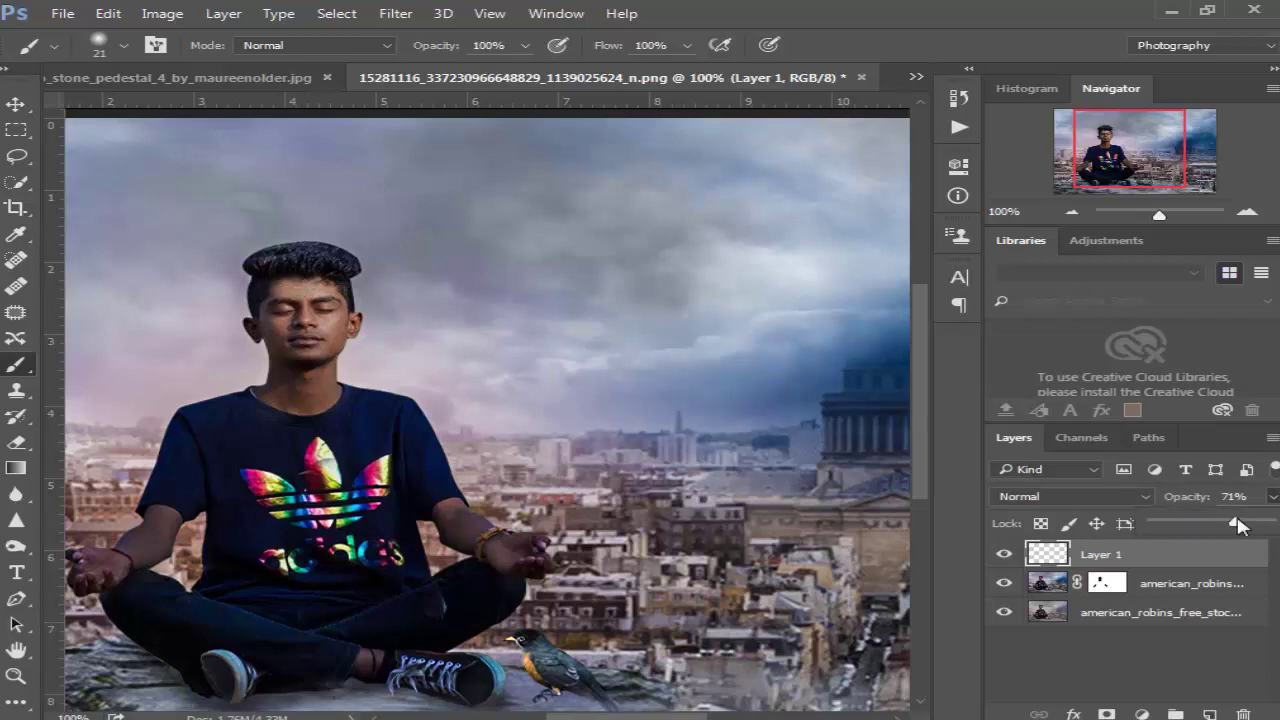
{"action": "right_click", "coordinate": [424, 302]}
{"action": "left_click", "coordinate": [279, 274]}
{"action": "key", "text": "bracketleft"}
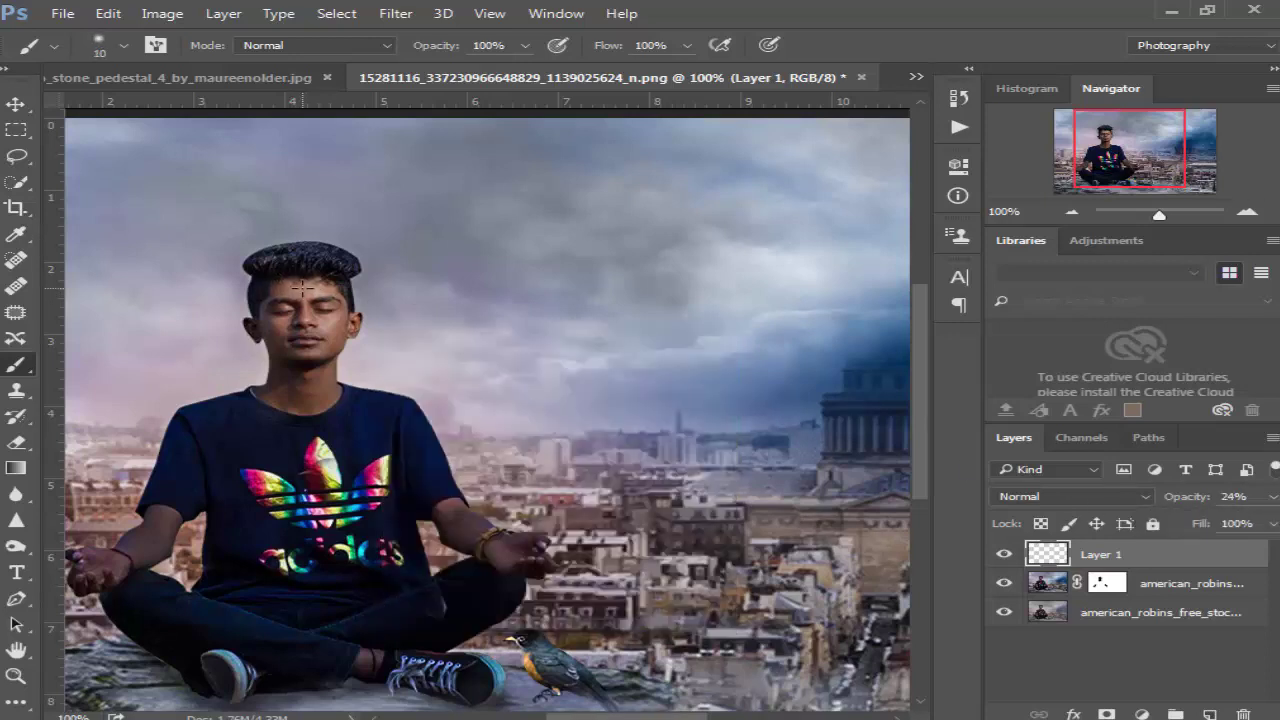
{"action": "key", "text": "bracketleft"}
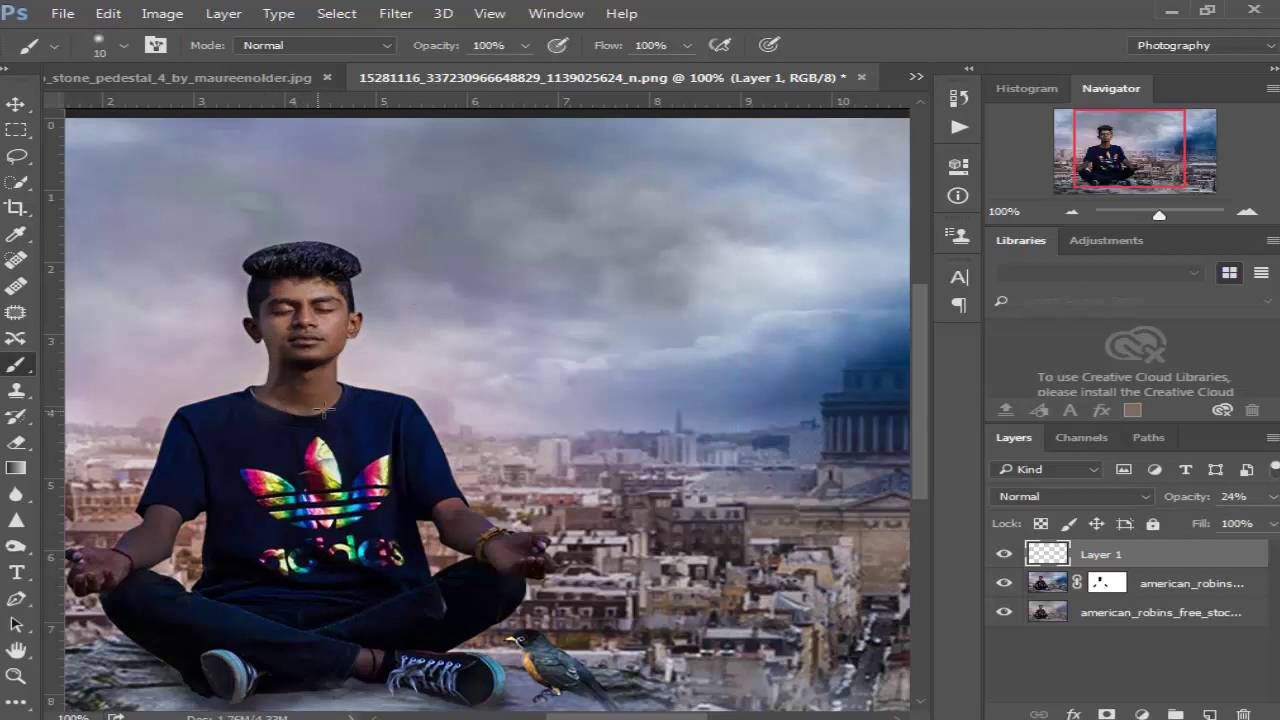
{"action": "key", "text": "bracketright"}
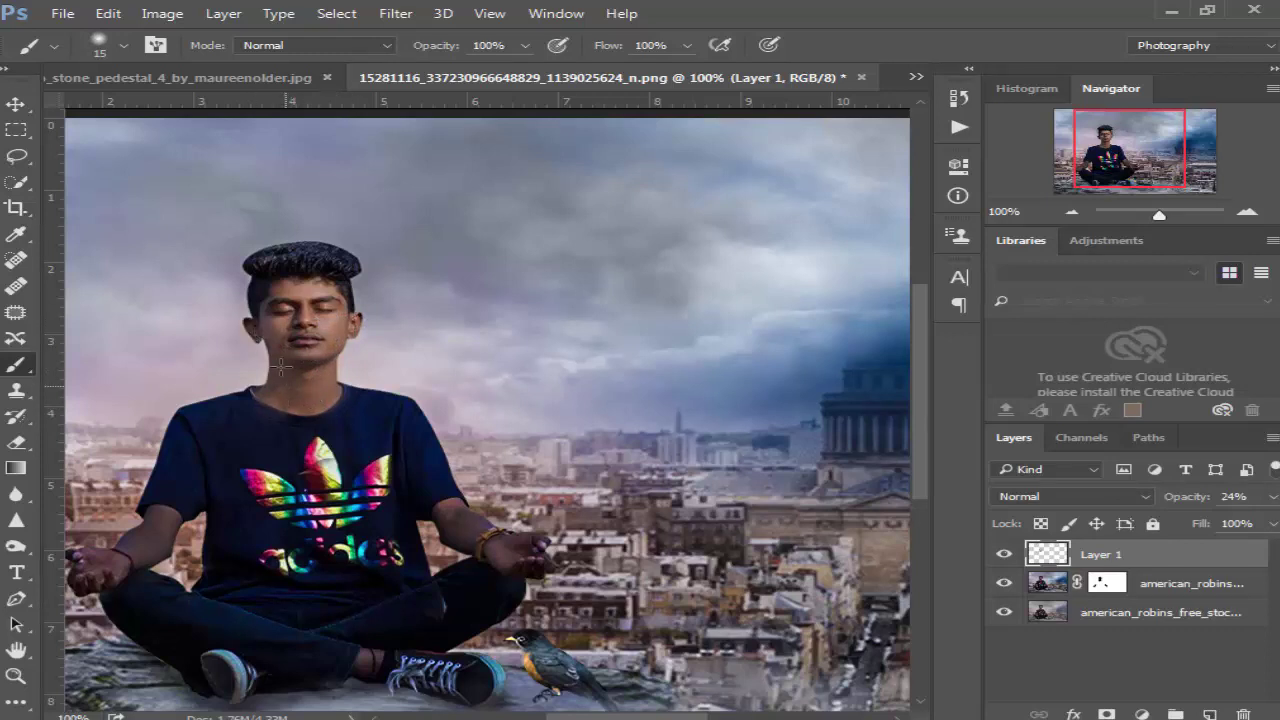
{"action": "key", "text": "bracketleft"}
{"action": "key", "text": "bracketleft"}
- Drop Layer 1's opacity to 4% and fit the whole image on screen
{"action": "left_click", "coordinate": [1273, 496]}
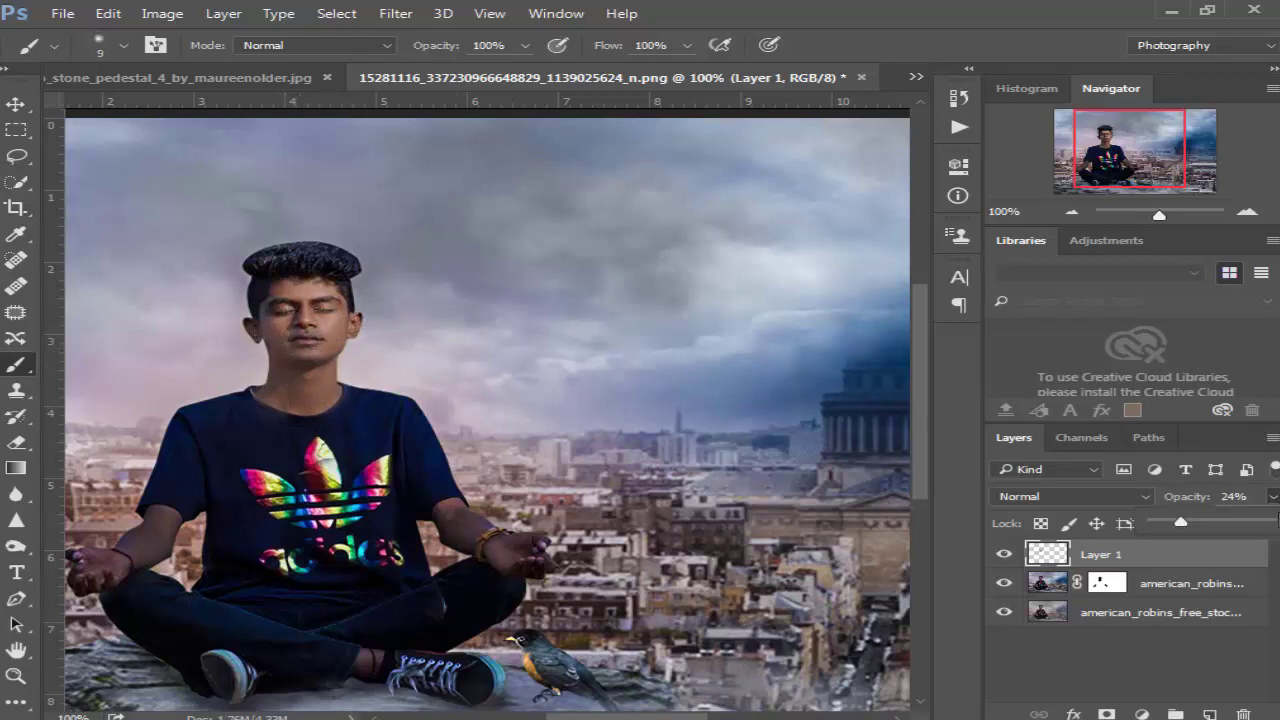
{"action": "left_click_drag", "start_coordinate": [1180, 524], "coordinate": [1160, 524]}
{"action": "key", "text": "z"}
{"action": "key", "text": "ctrl+0"}
{"action": "key", "text": "ctrl+1"}
{"action": "left_click", "coordinate": [1273, 496]}
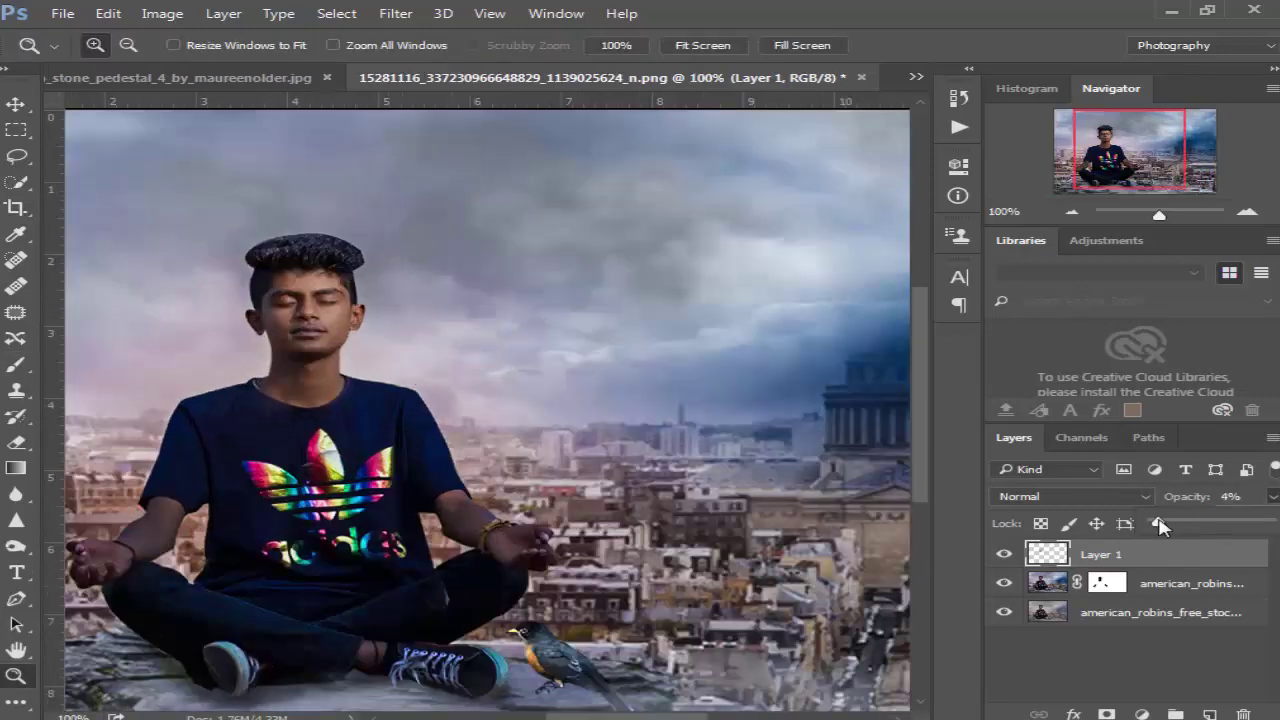
{"action": "key", "text": "ctrl+0"}
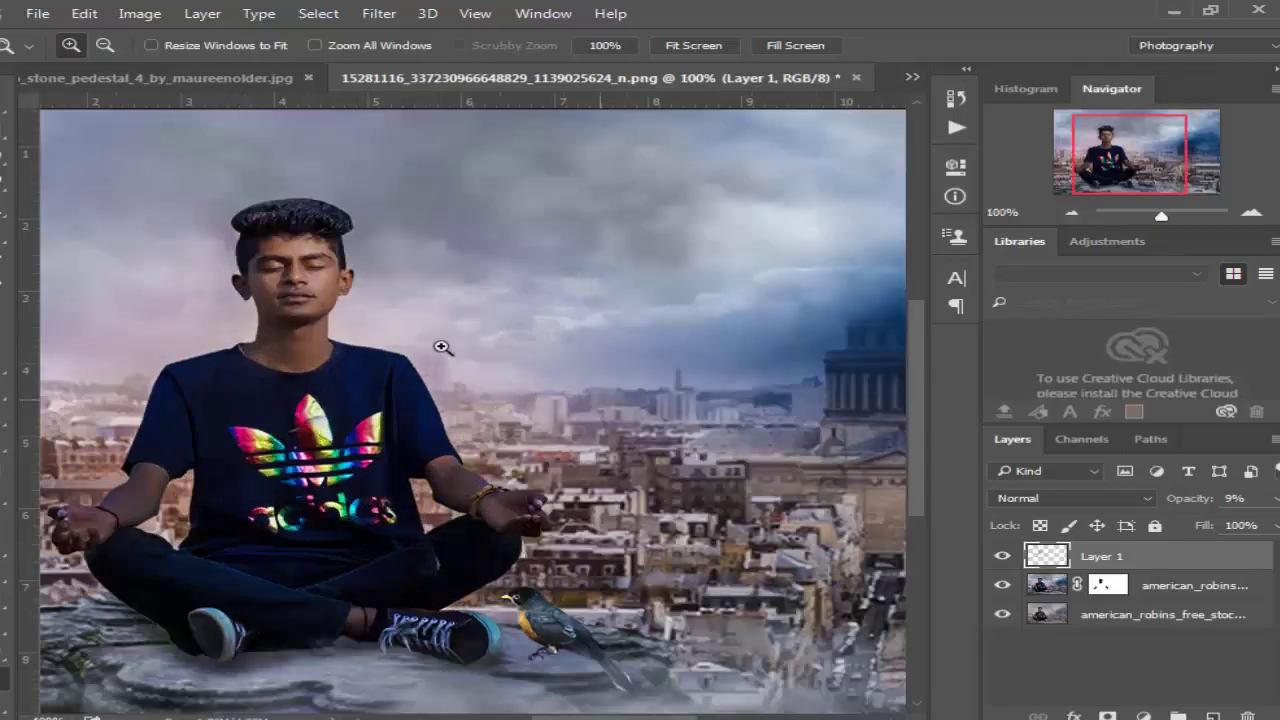
- Fit the image on screen and merge all visible layers into one new layer
{"action": "right_click", "coordinate": [432, 362]}
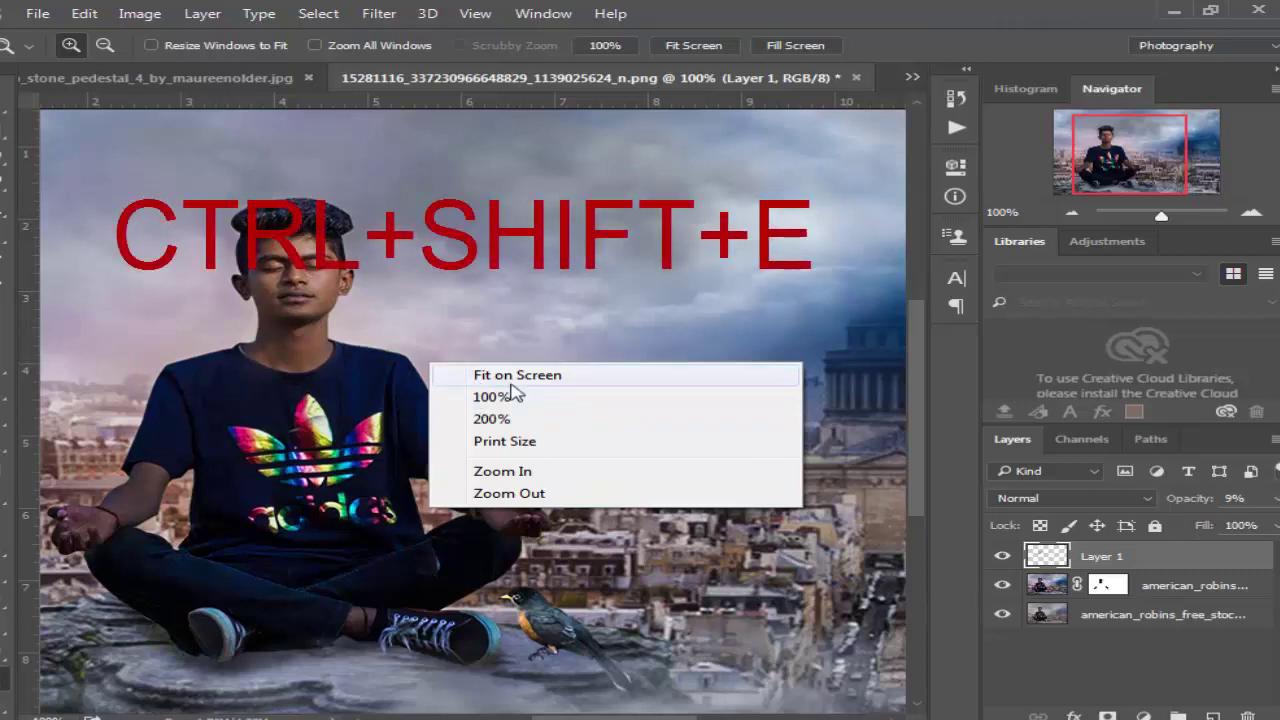
{"action": "left_click", "coordinate": [512, 378]}
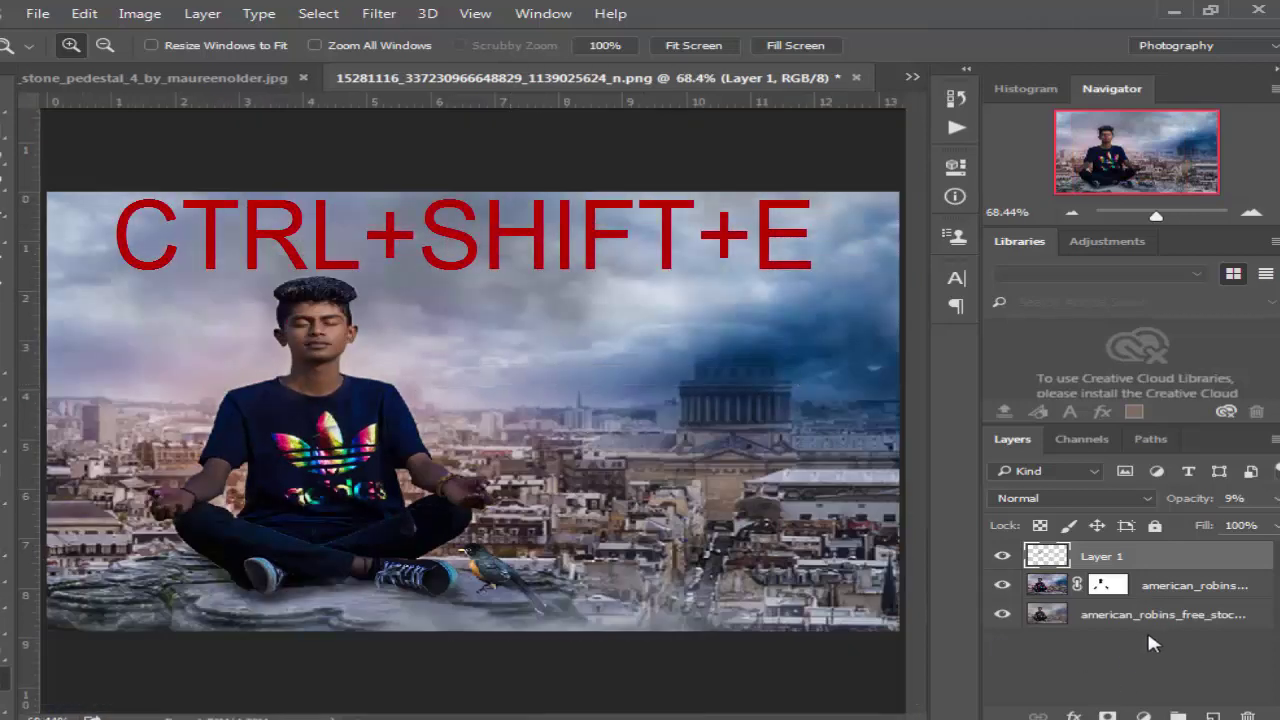
{"action": "key", "text": "ctrl+shift+e"}
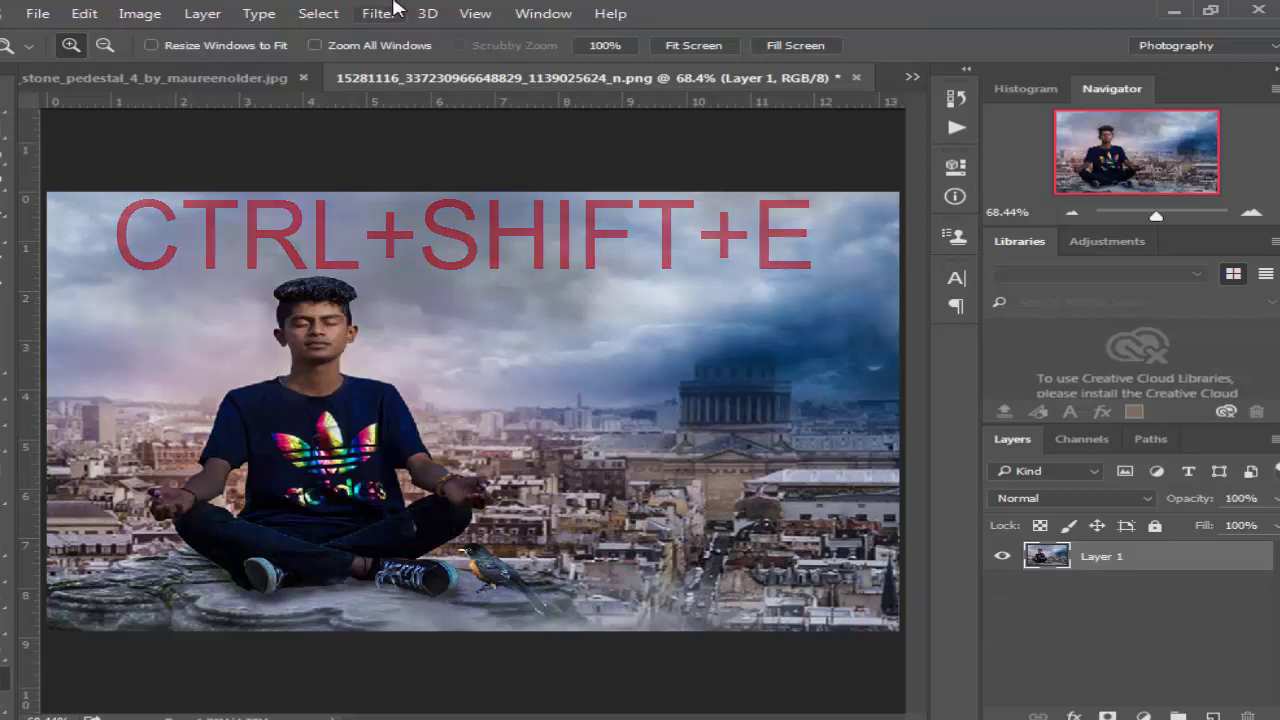
- Apply Color Efex Pro 4 Detail Extractor with the 03 Flat and Detailed preset
{"action": "left_click", "coordinate": [396, 16]}
{"action": "mouse_move", "coordinate": [421, 435]}
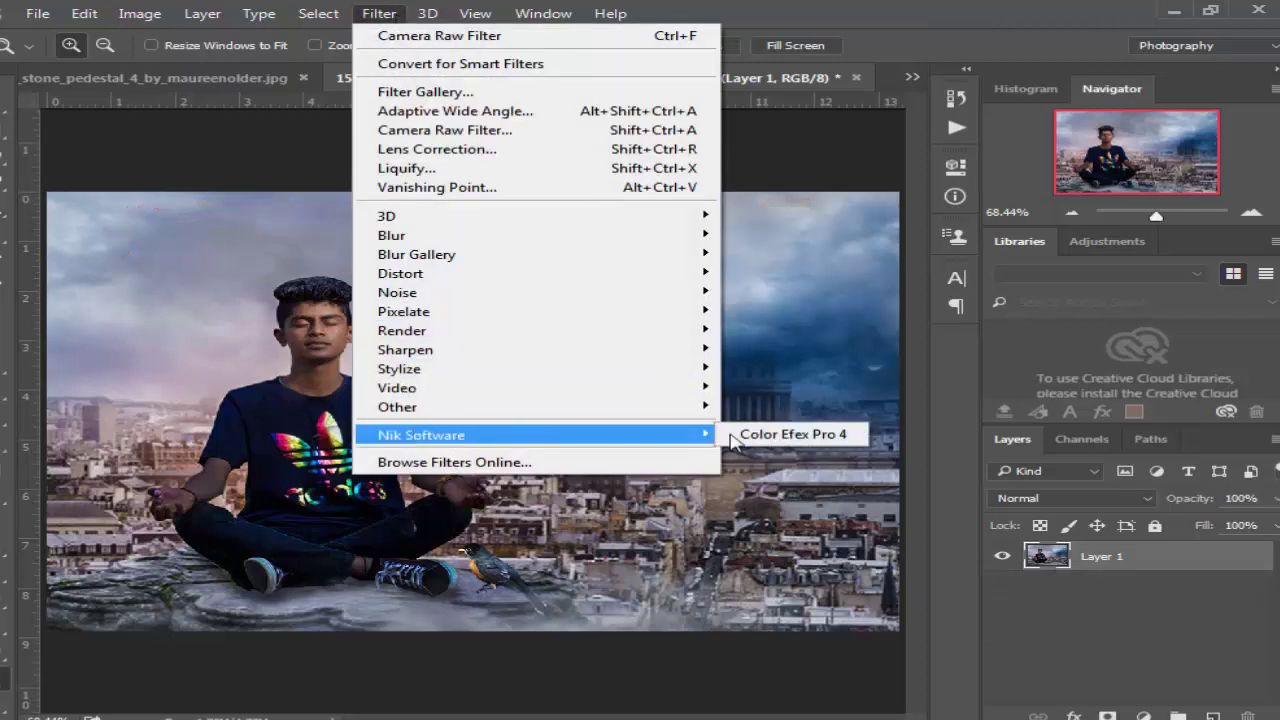
{"action": "left_click", "coordinate": [777, 436]}
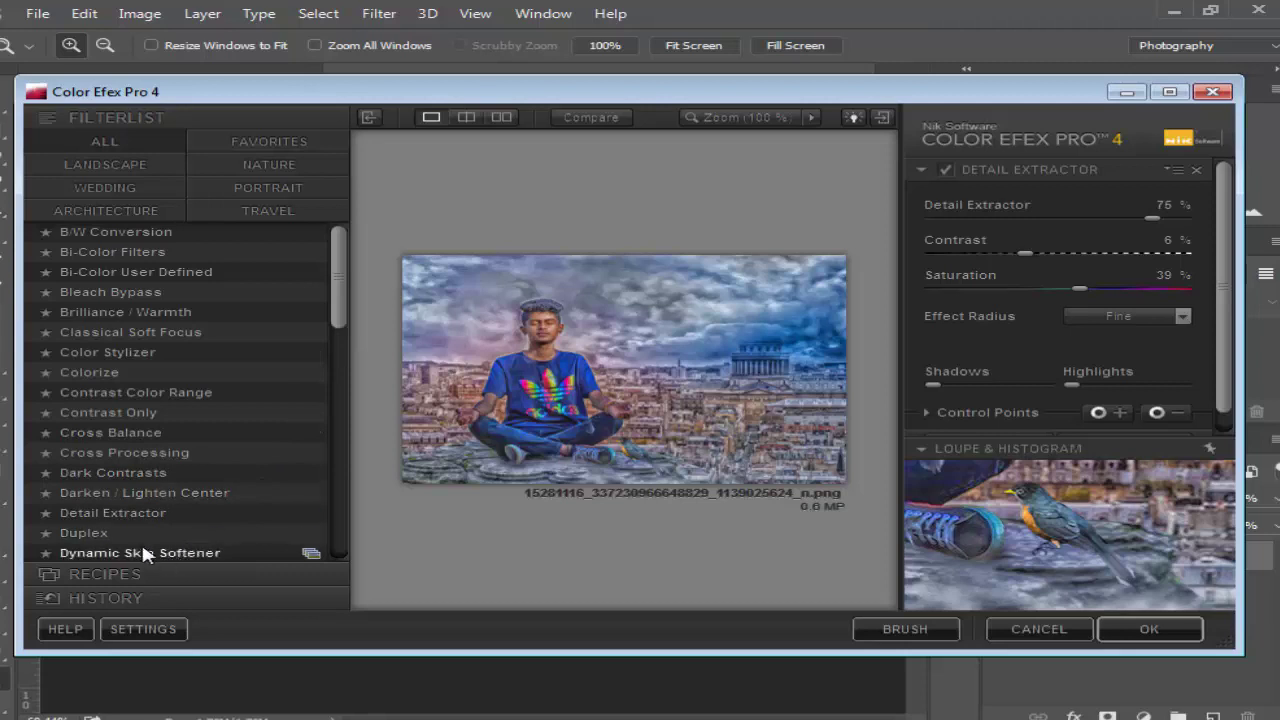
{"action": "left_click", "coordinate": [120, 513]}
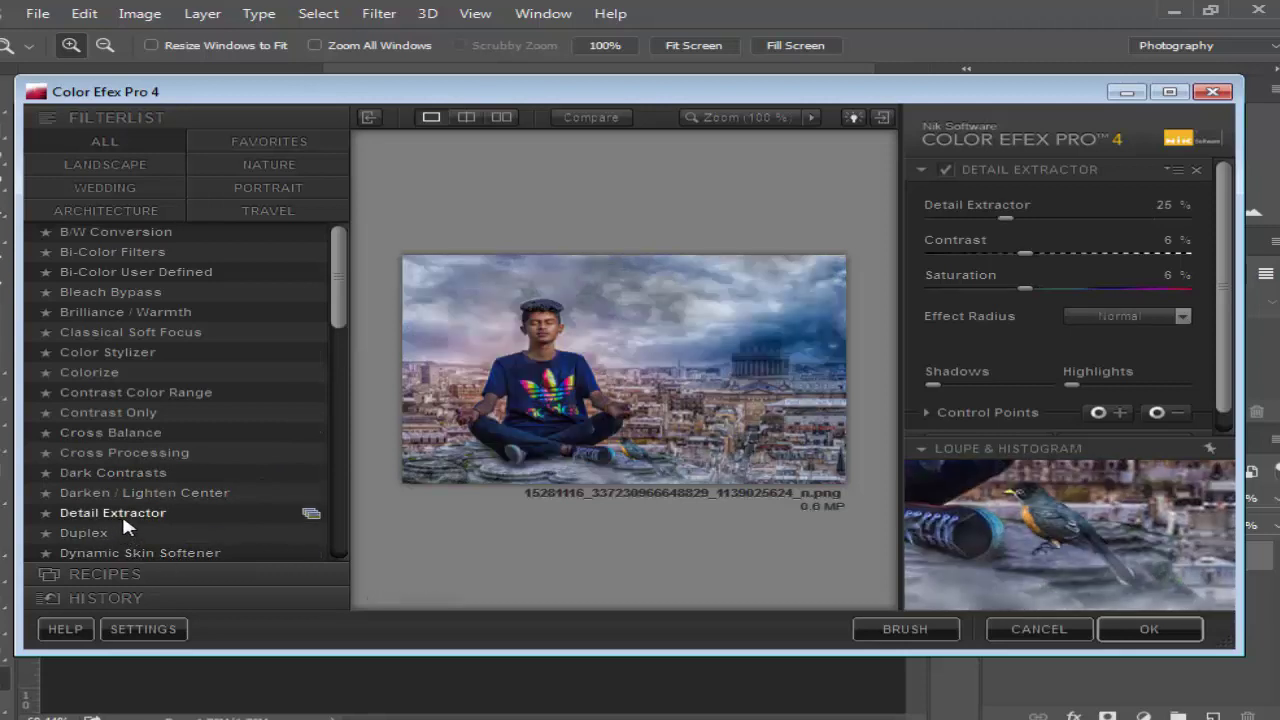
{"action": "left_click", "coordinate": [309, 513]}
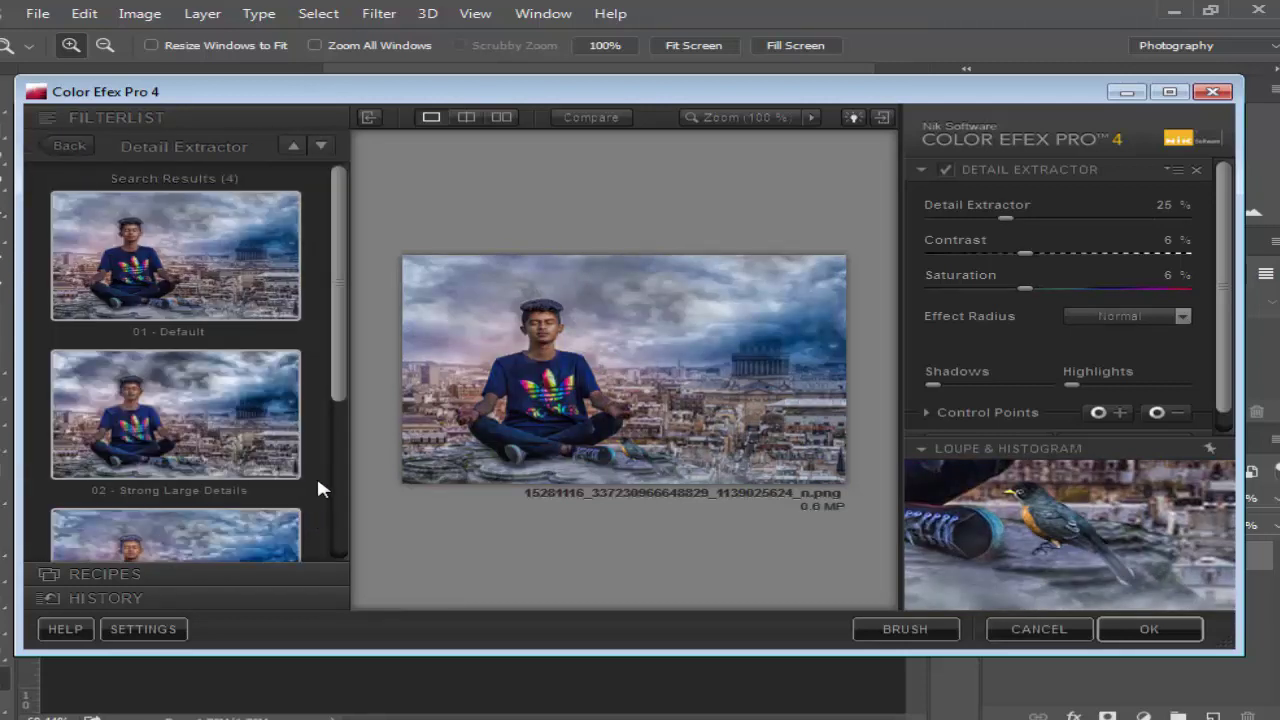
{"action": "scroll", "coordinate": [320, 410], "scroll_direction": "down", "scroll_amount": 3}
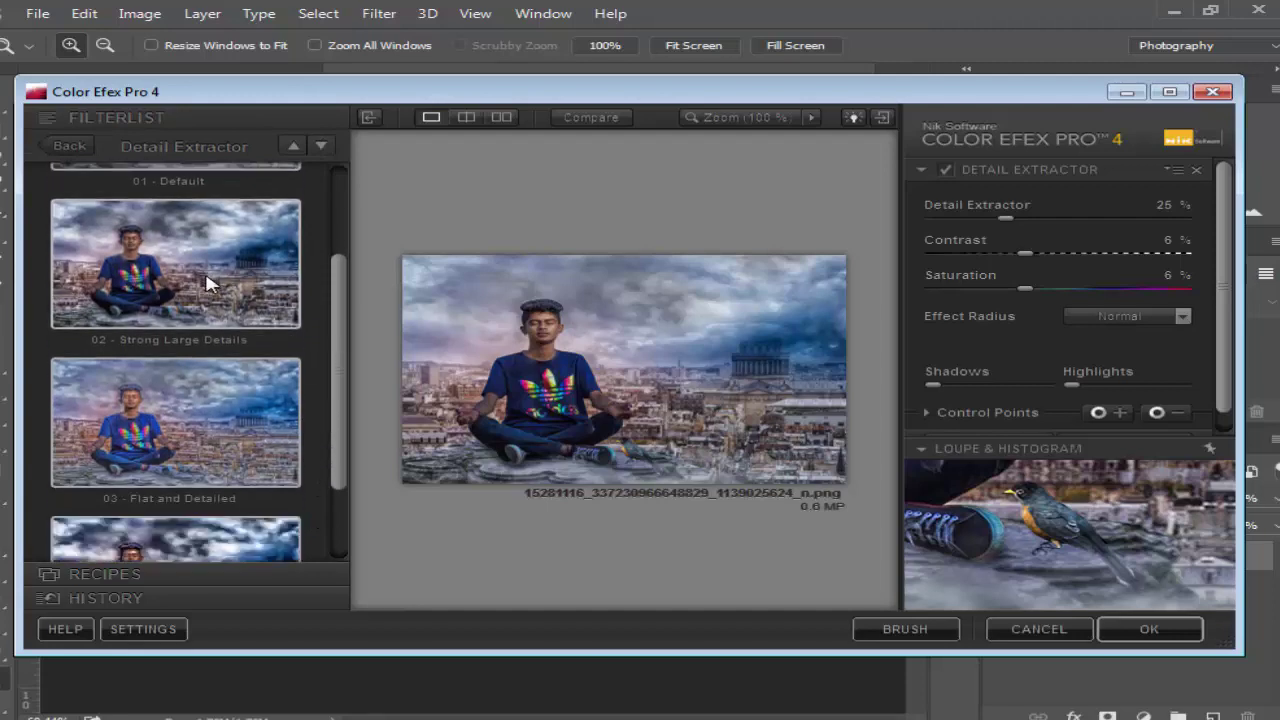
{"action": "left_click", "coordinate": [208, 284]}
{"action": "left_click", "coordinate": [168, 420]}
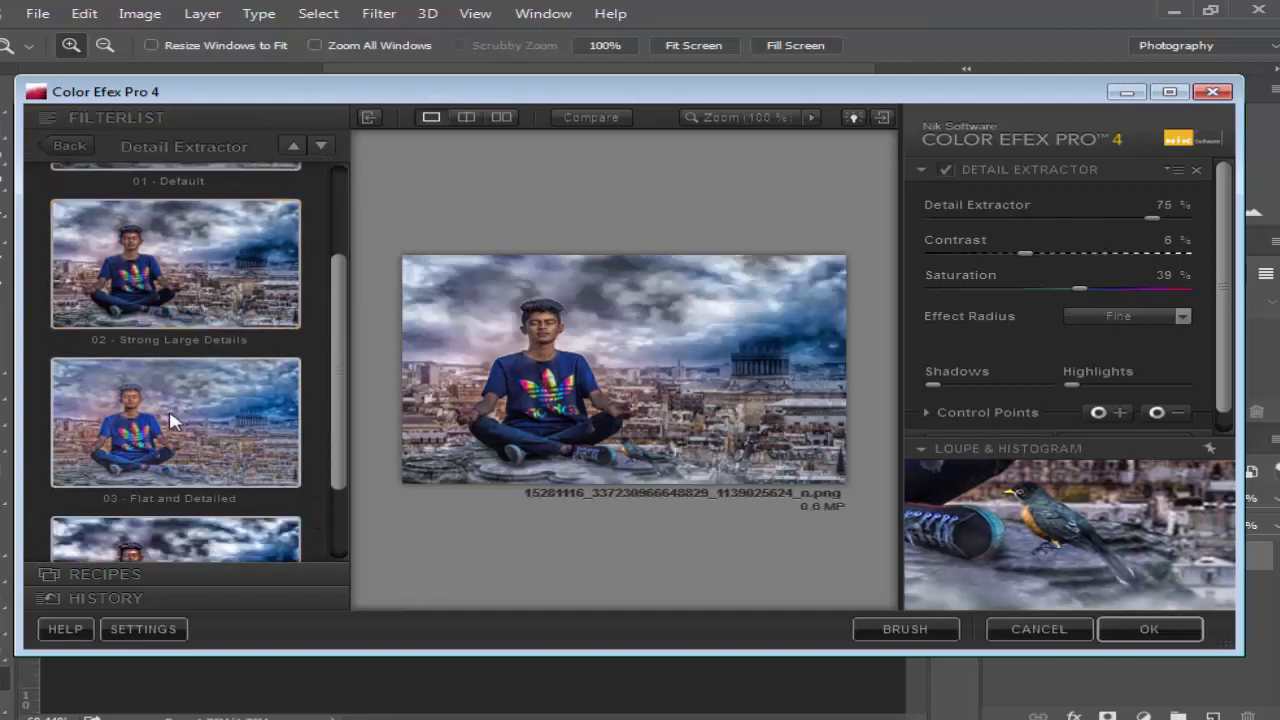
{"action": "left_click", "coordinate": [1117, 632]}
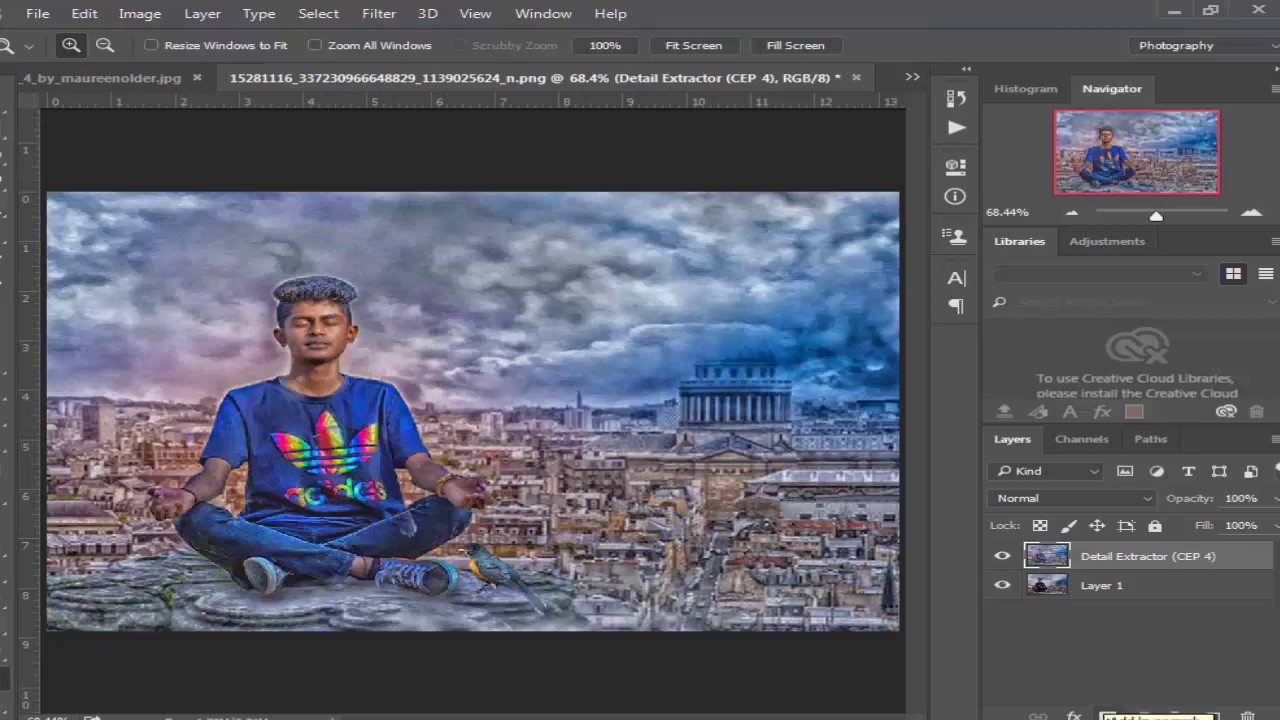
- Add a layer mask to the Detail Extractor layer and set up a large soft brush
{"action": "left_click", "coordinate": [1107, 716]}
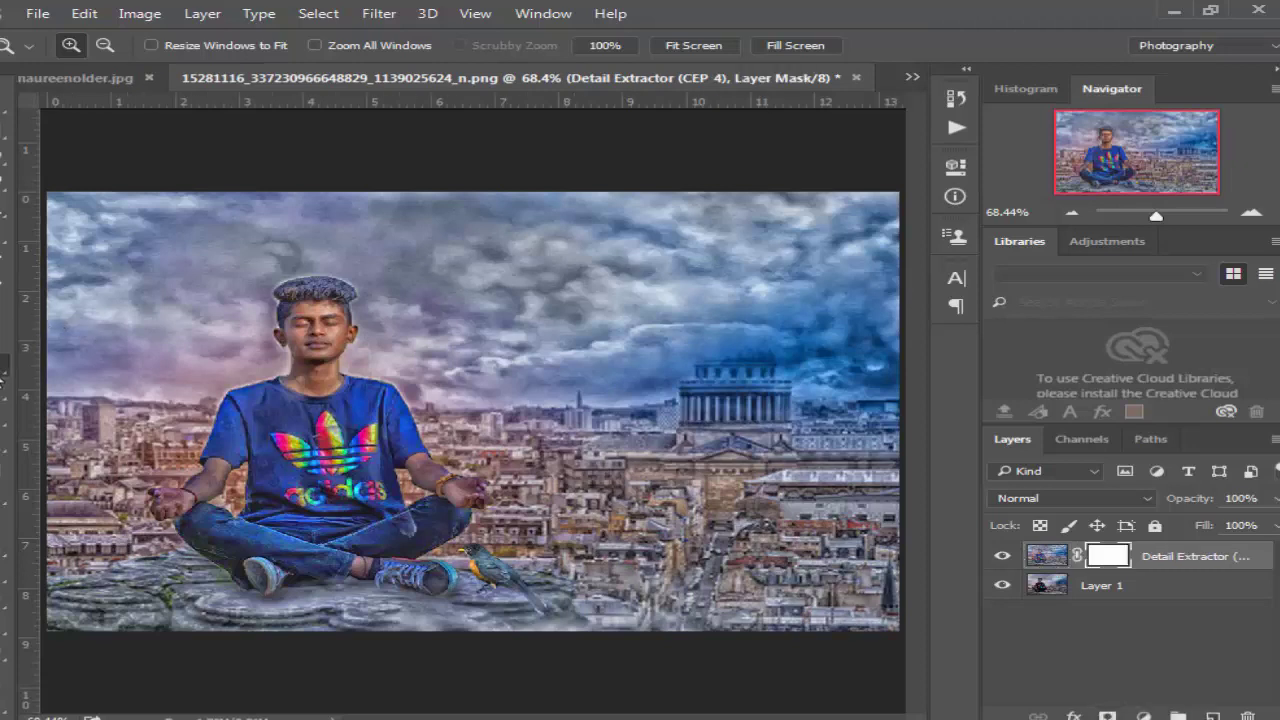
{"action": "left_click", "coordinate": [3, 372]}
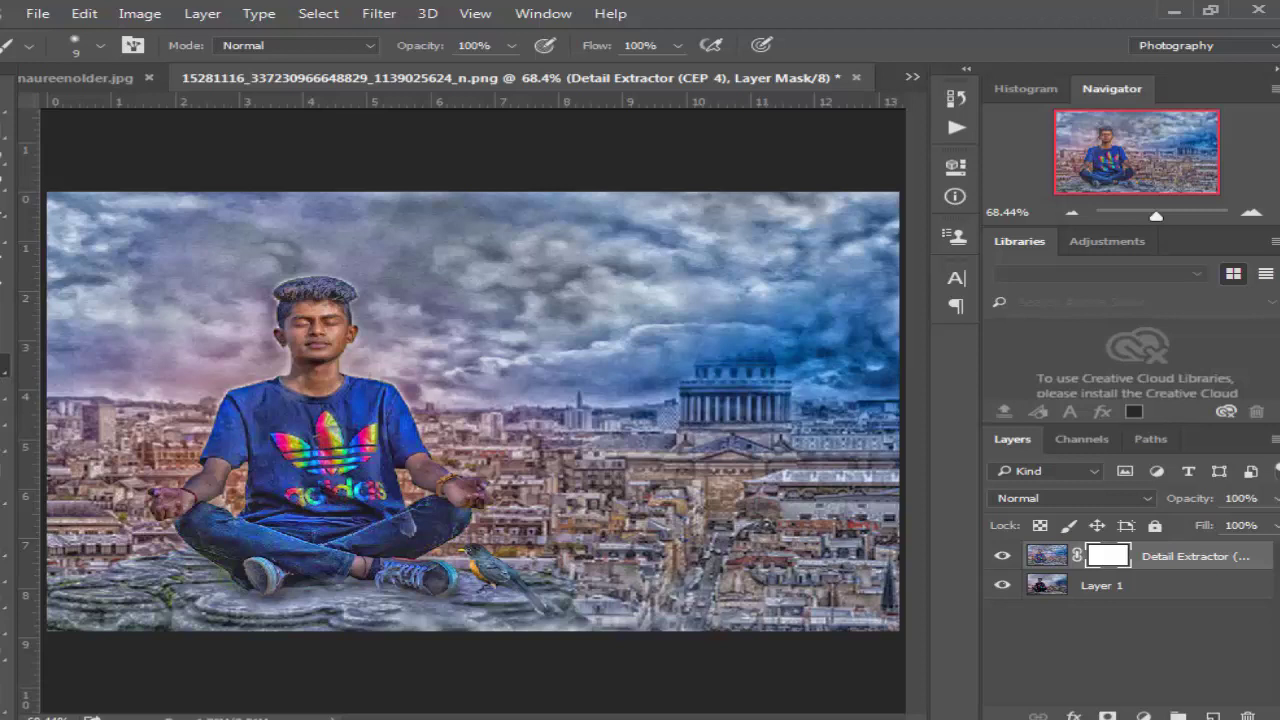
{"action": "right_click", "coordinate": [386, 449]}
{"action": "scroll", "coordinate": [648, 706], "scroll_direction": "down", "scroll_amount": 1}
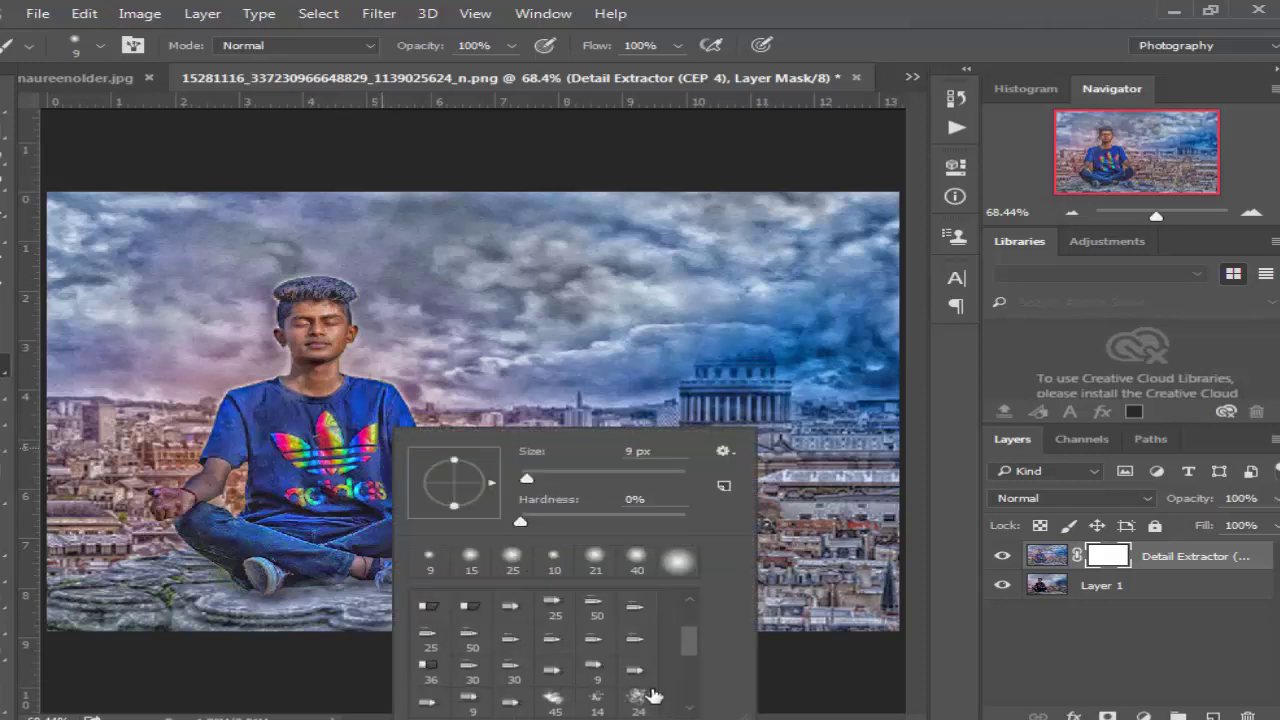
{"action": "left_click", "coordinate": [637, 700]}
{"action": "left_click_drag", "start_coordinate": [556, 474], "coordinate": [618, 486]}
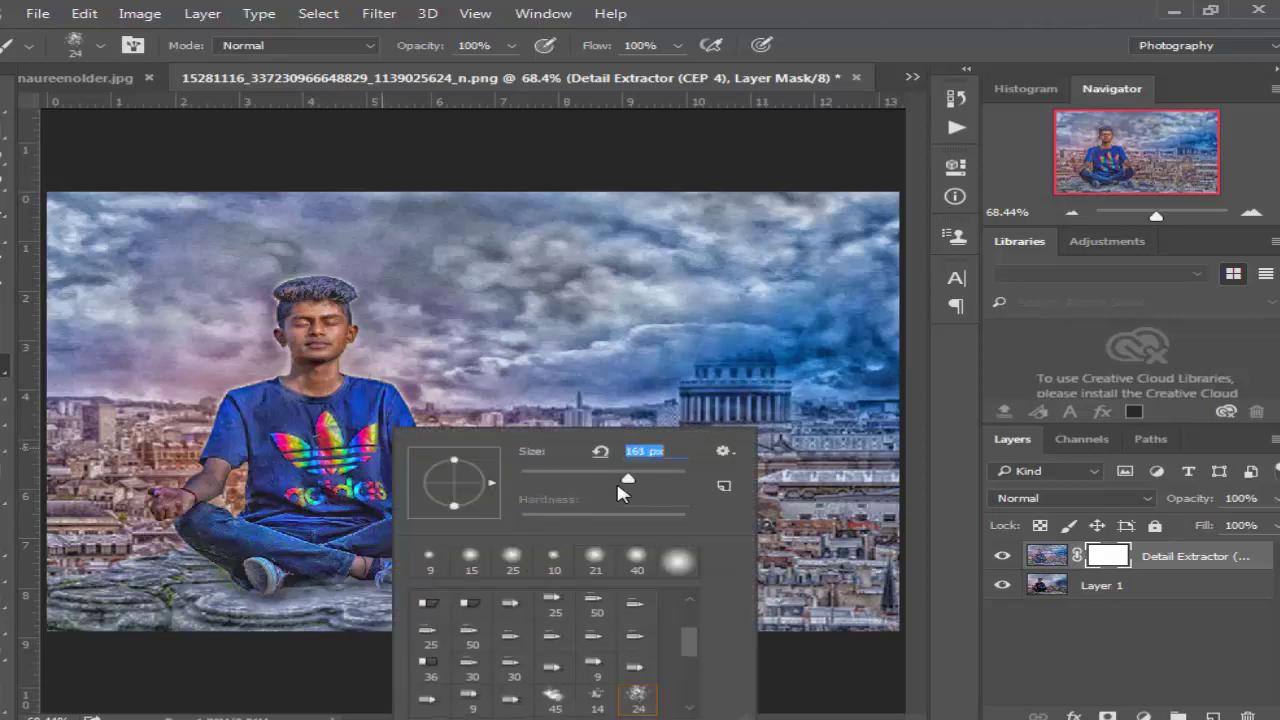
{"action": "key", "text": "Return"}
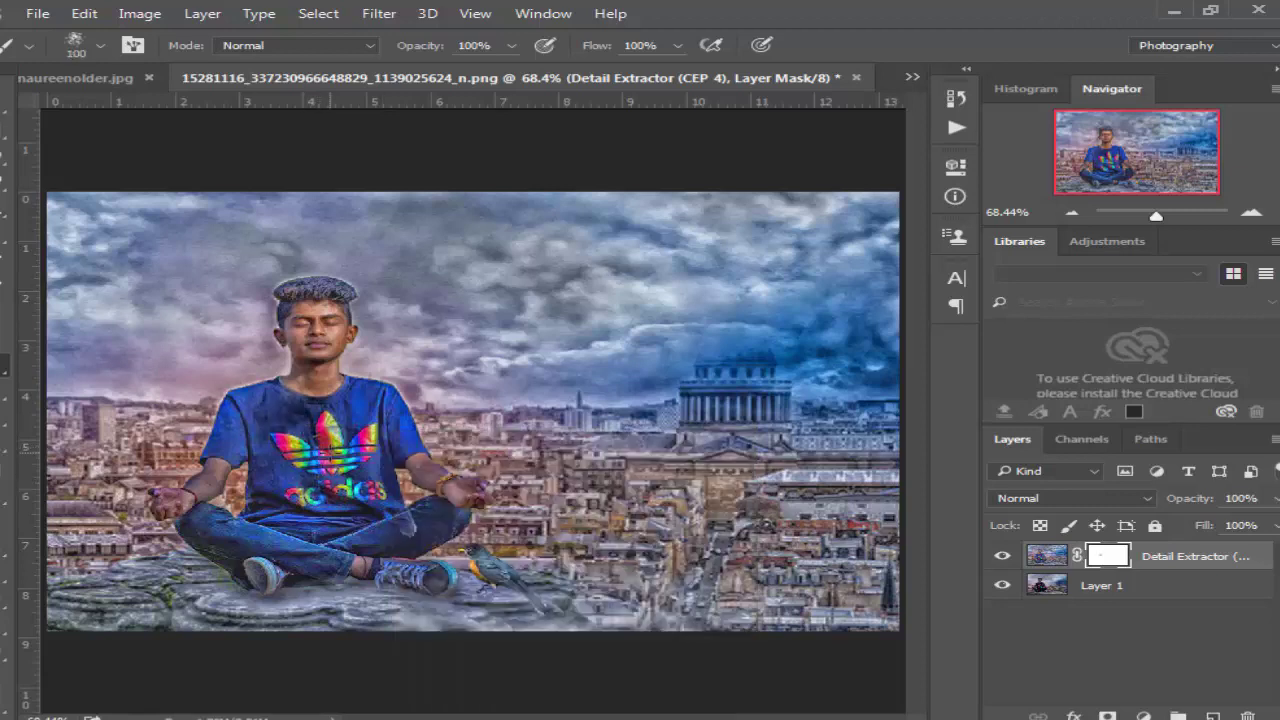
{"action": "right_click", "coordinate": [334, 449]}
{"action": "left_click_drag", "start_coordinate": [549, 478], "coordinate": [604, 488]}
{"action": "key", "text": "Return"}
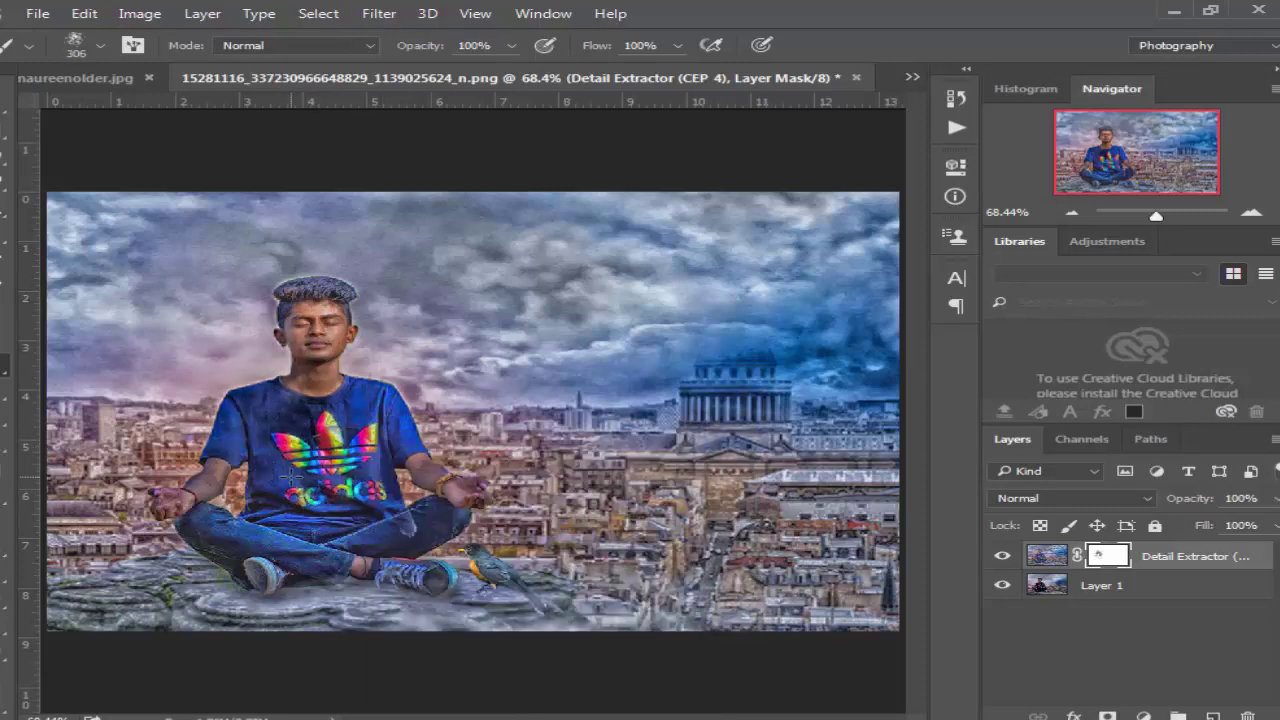
- Paint the mask black over the man, sky and city, then merge the layer down
{"action": "mouse_move", "coordinate": [260, 500]}
{"action": "left_mouse_down"}
{"action": "mouse_move", "coordinate": [400, 530]}
{"action": "mouse_move", "coordinate": [316, 410]}
{"action": "left_mouse_up"}
{"action": "mouse_move", "coordinate": [312, 342]}
{"action": "left_mouse_down"}
{"action": "mouse_move", "coordinate": [300, 300]}
{"action": "mouse_move", "coordinate": [294, 352]}
{"action": "left_mouse_up"}
{"action": "mouse_move", "coordinate": [168, 248]}
{"action": "left_mouse_down"}
{"action": "mouse_move", "coordinate": [90, 340]}
{"action": "mouse_move", "coordinate": [410, 270]}
{"action": "mouse_move", "coordinate": [620, 270]}
{"action": "mouse_move", "coordinate": [742, 304]}
{"action": "left_mouse_up"}
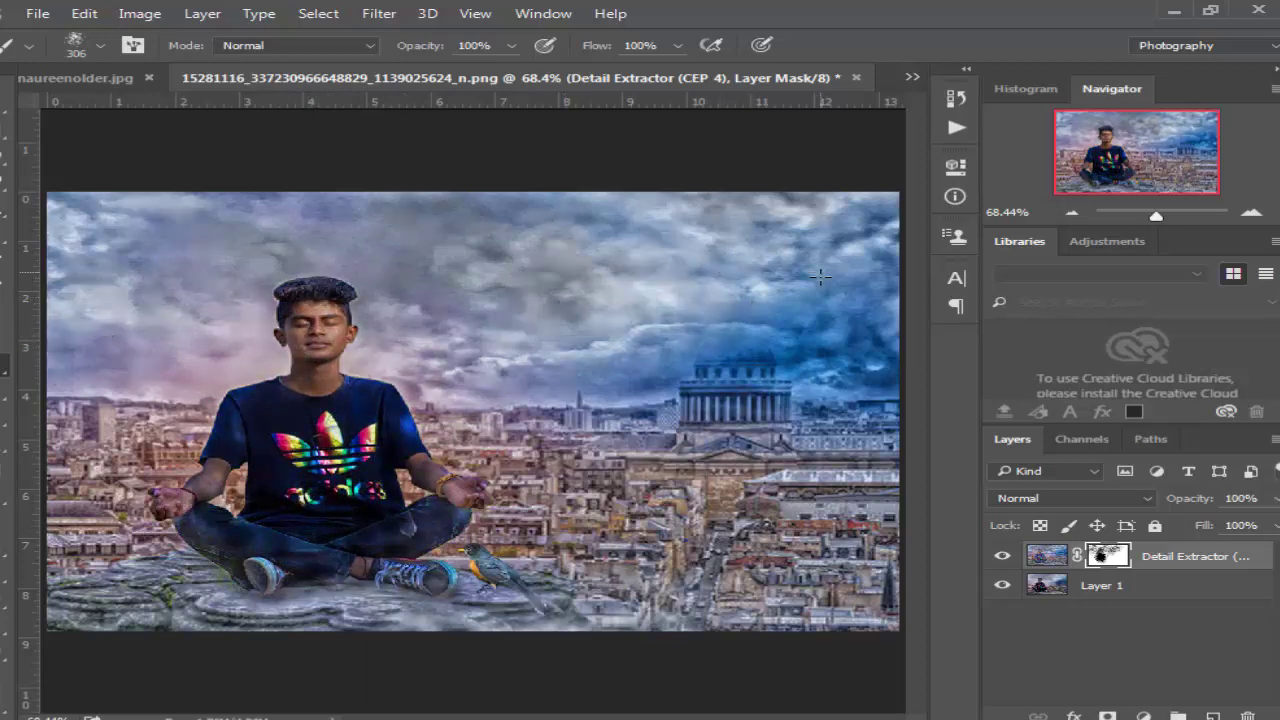
{"action": "mouse_move", "coordinate": [820, 276]}
{"action": "left_mouse_down"}
{"action": "mouse_move", "coordinate": [730, 345]}
{"action": "mouse_move", "coordinate": [690, 300]}
{"action": "mouse_move", "coordinate": [600, 480]}
{"action": "mouse_move", "coordinate": [748, 560]}
{"action": "mouse_move", "coordinate": [850, 420]}
{"action": "left_mouse_up"}
{"action": "left_click_drag", "start_coordinate": [440, 545], "coordinate": [320, 585]}
{"action": "left_click_drag", "start_coordinate": [450, 590], "coordinate": [417, 640]}
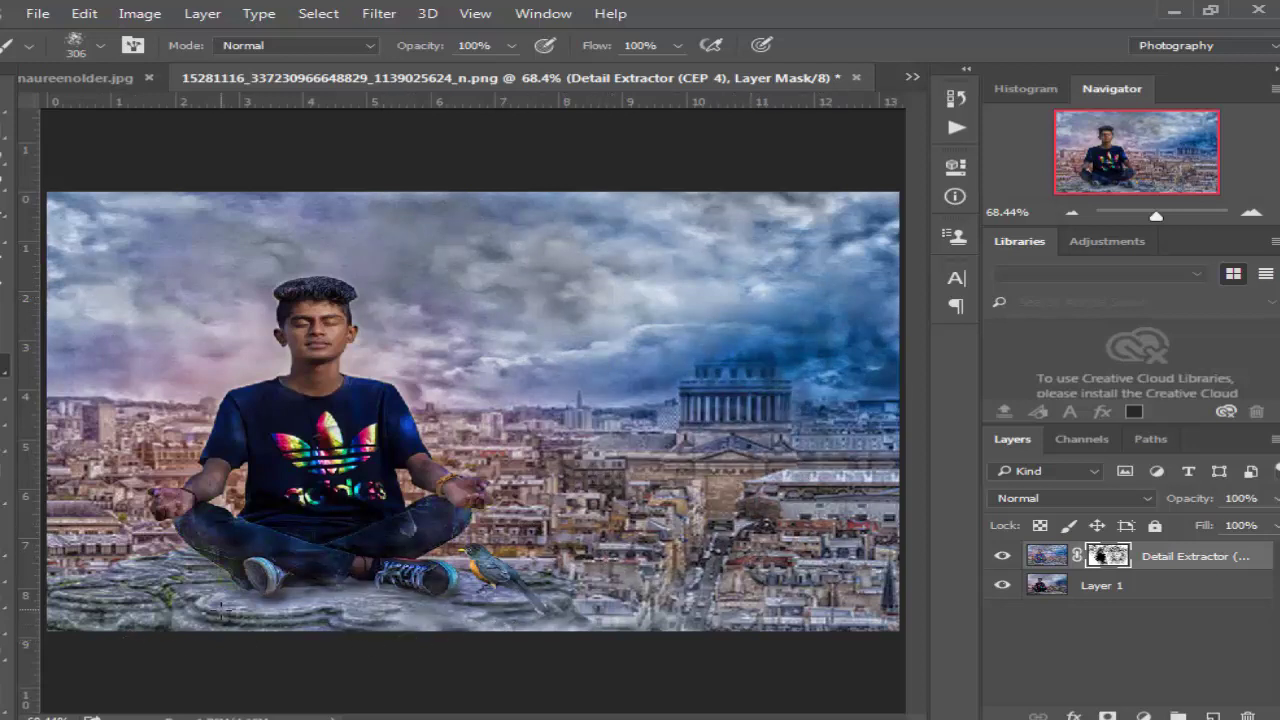
{"action": "left_click_drag", "start_coordinate": [222, 612], "coordinate": [286, 628]}
{"action": "left_click_drag", "start_coordinate": [143, 347], "coordinate": [440, 425]}
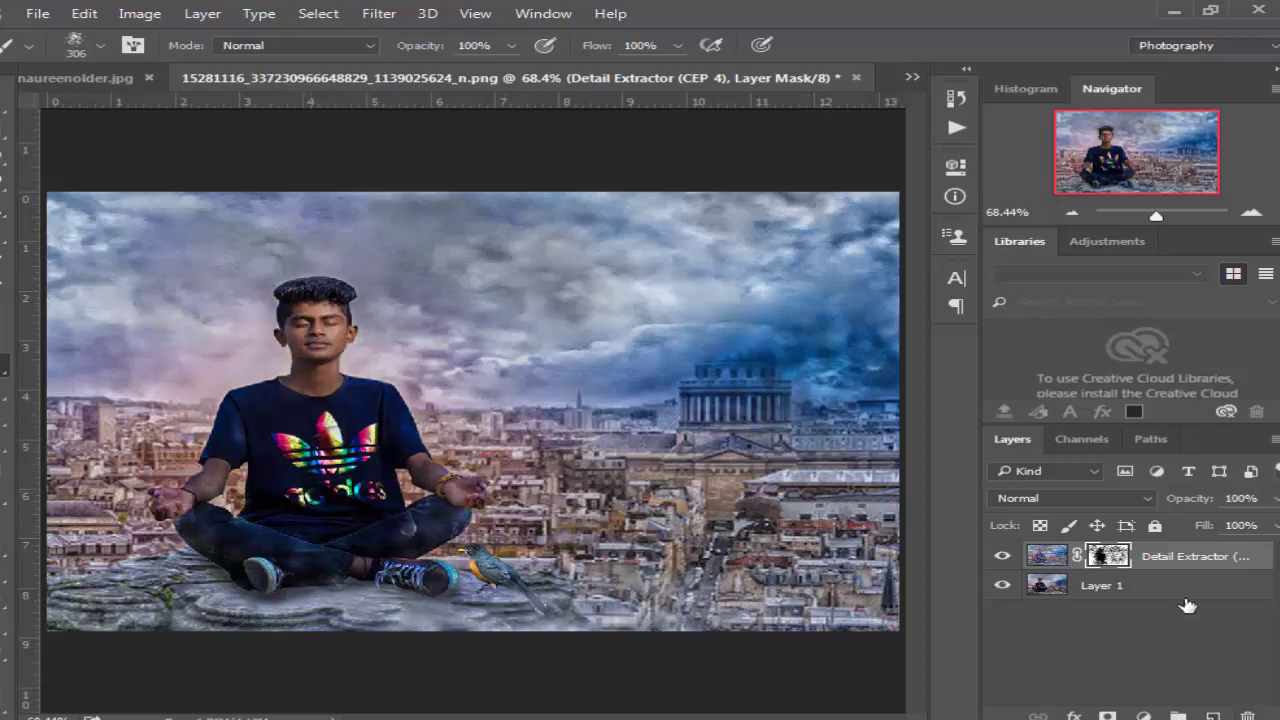
{"action": "key", "text": "ctrl+e"}
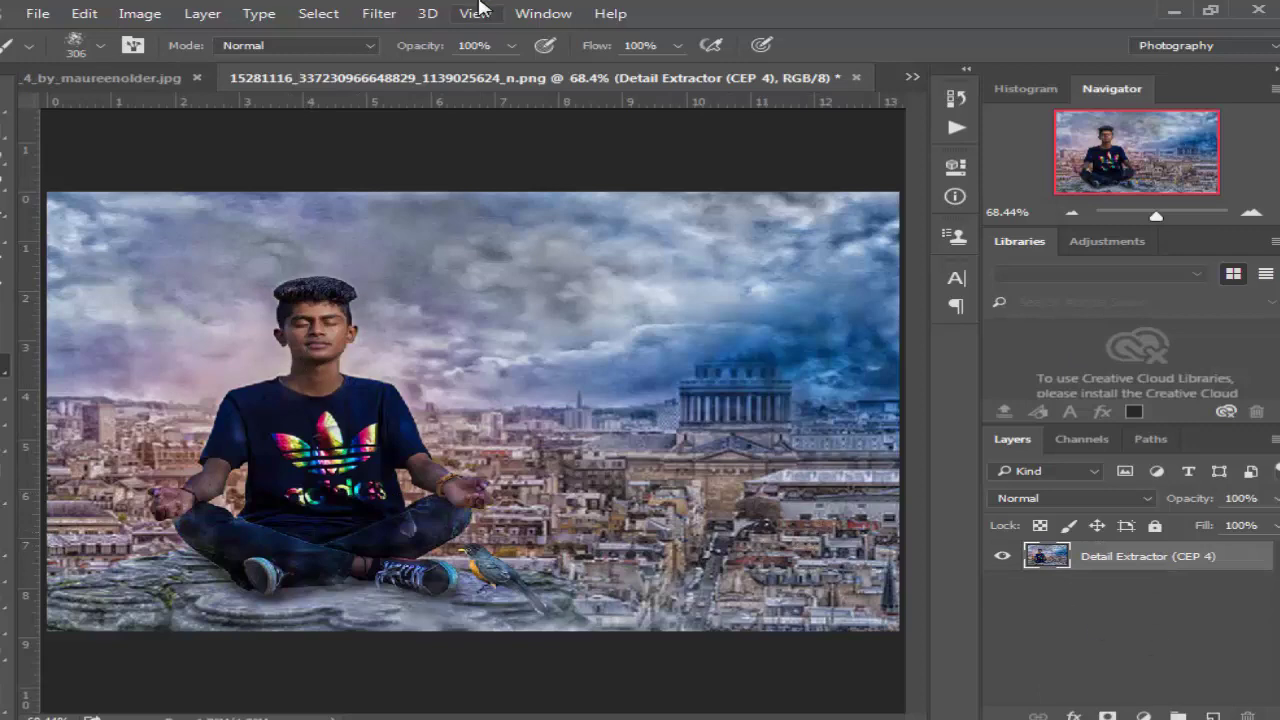
- Apply GREYCstoration and a mask to the original layer, then undo that attempt
{"action": "left_click", "coordinate": [379, 13]}
{"action": "mouse_move", "coordinate": [397, 292]}
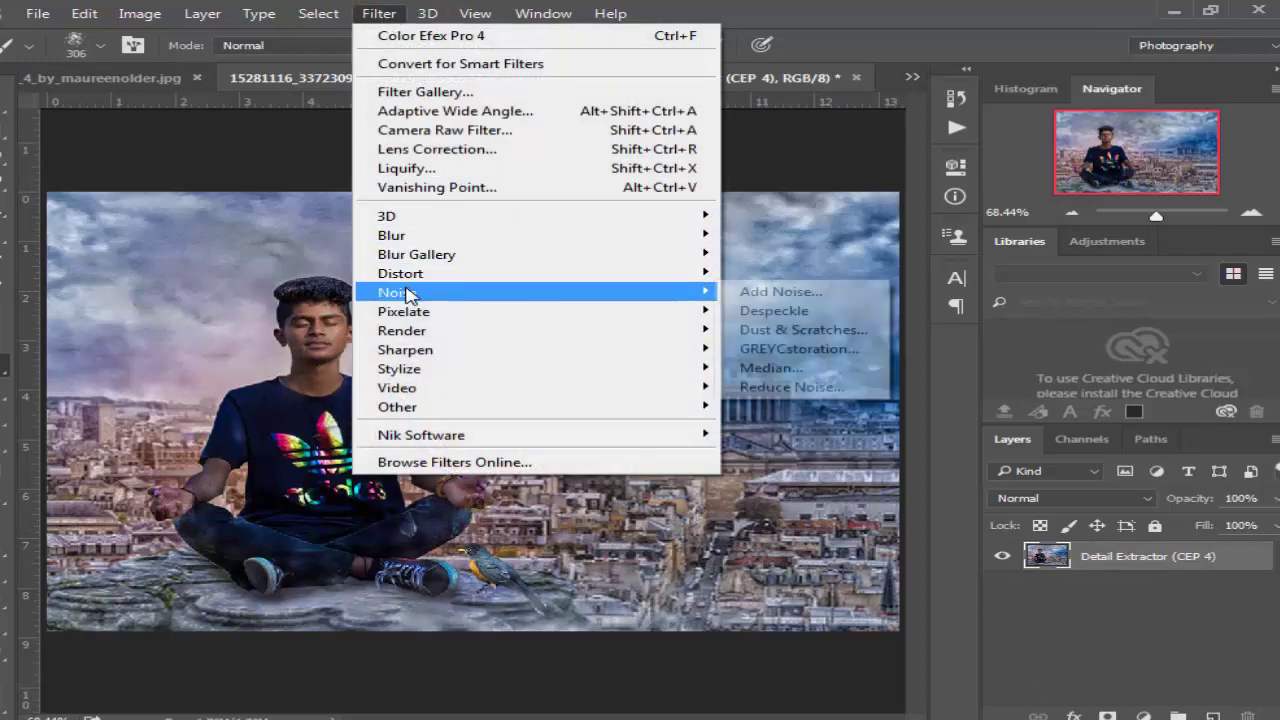
{"action": "left_click", "coordinate": [845, 349]}
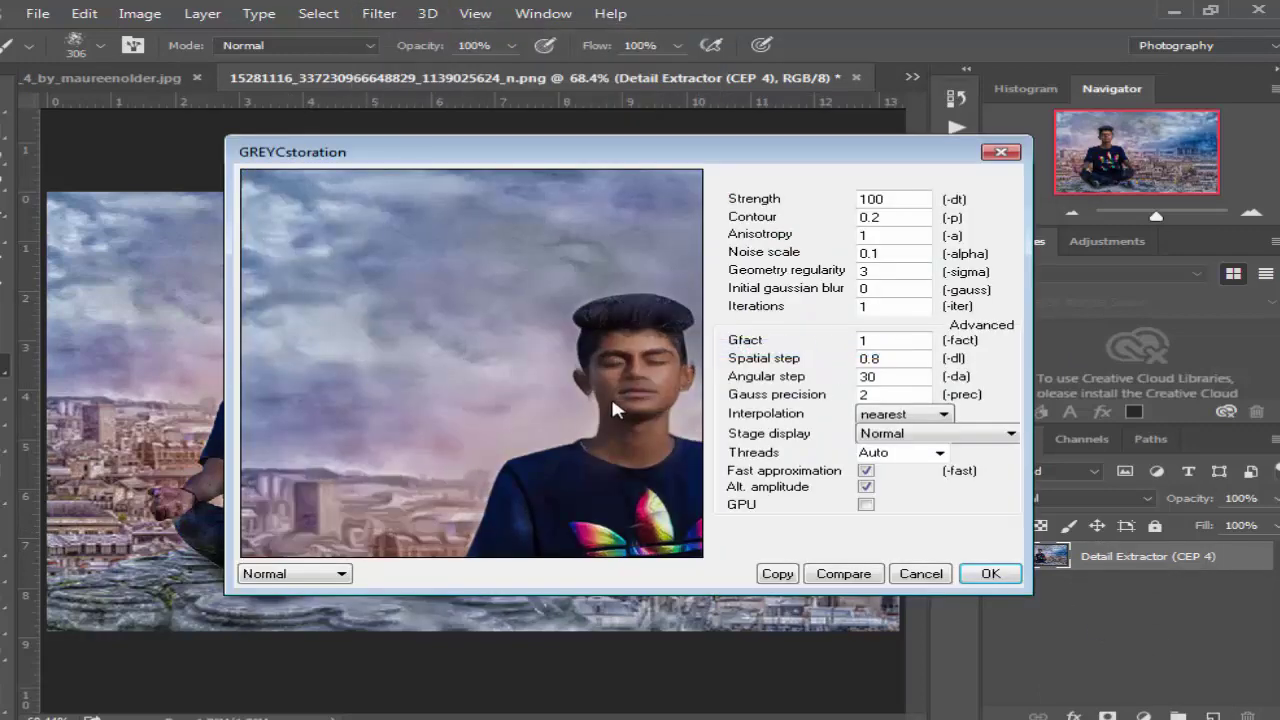
{"action": "left_click", "coordinate": [990, 573]}
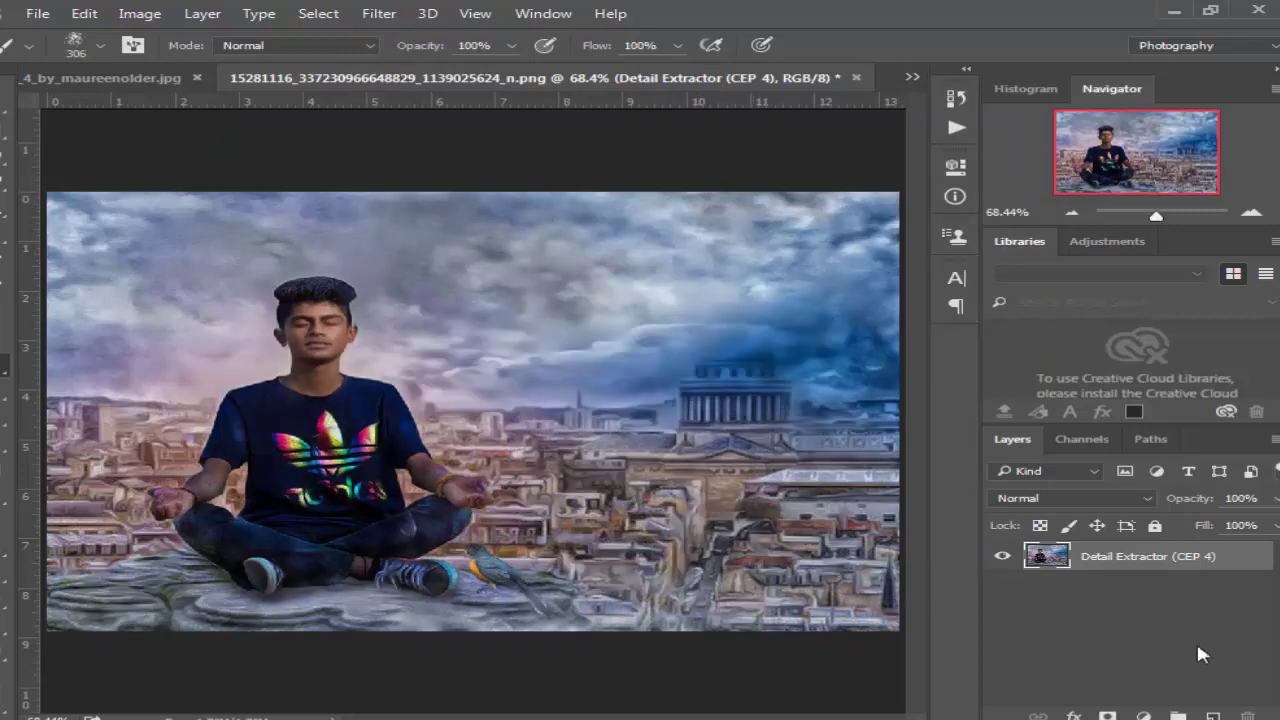
{"action": "left_click", "coordinate": [1107, 716]}
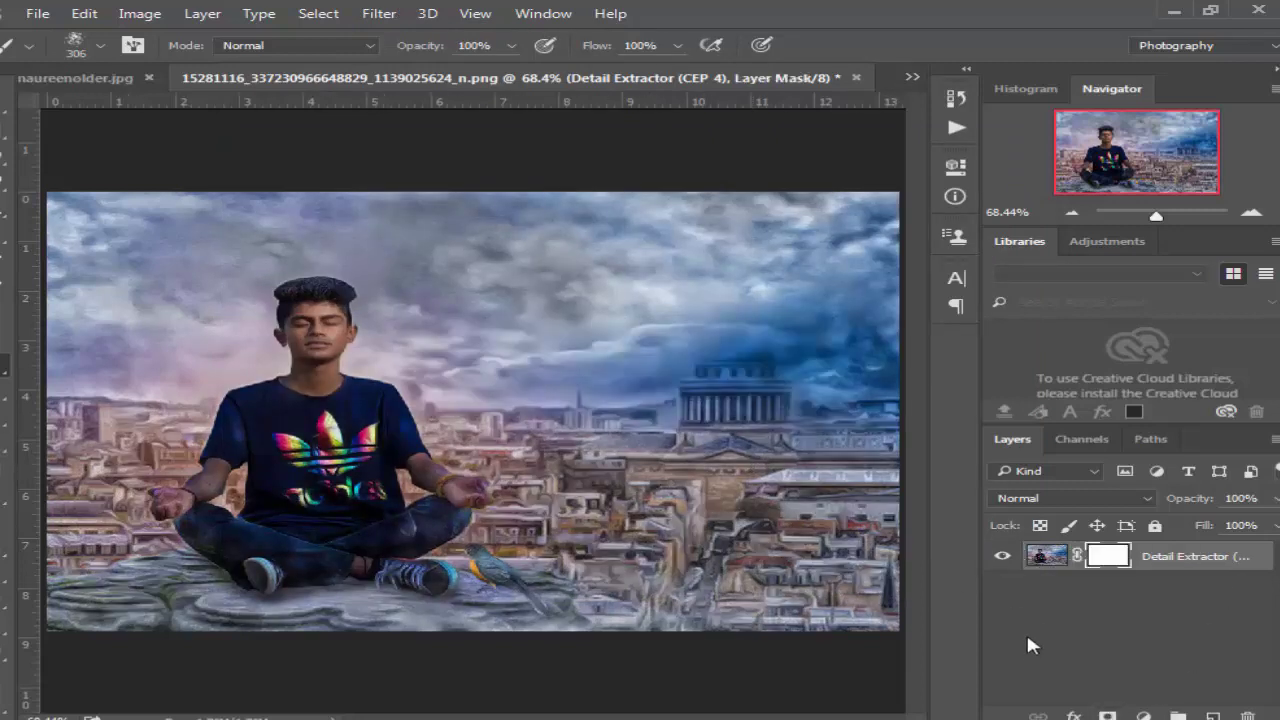
{"action": "key", "text": "ctrl+z"}
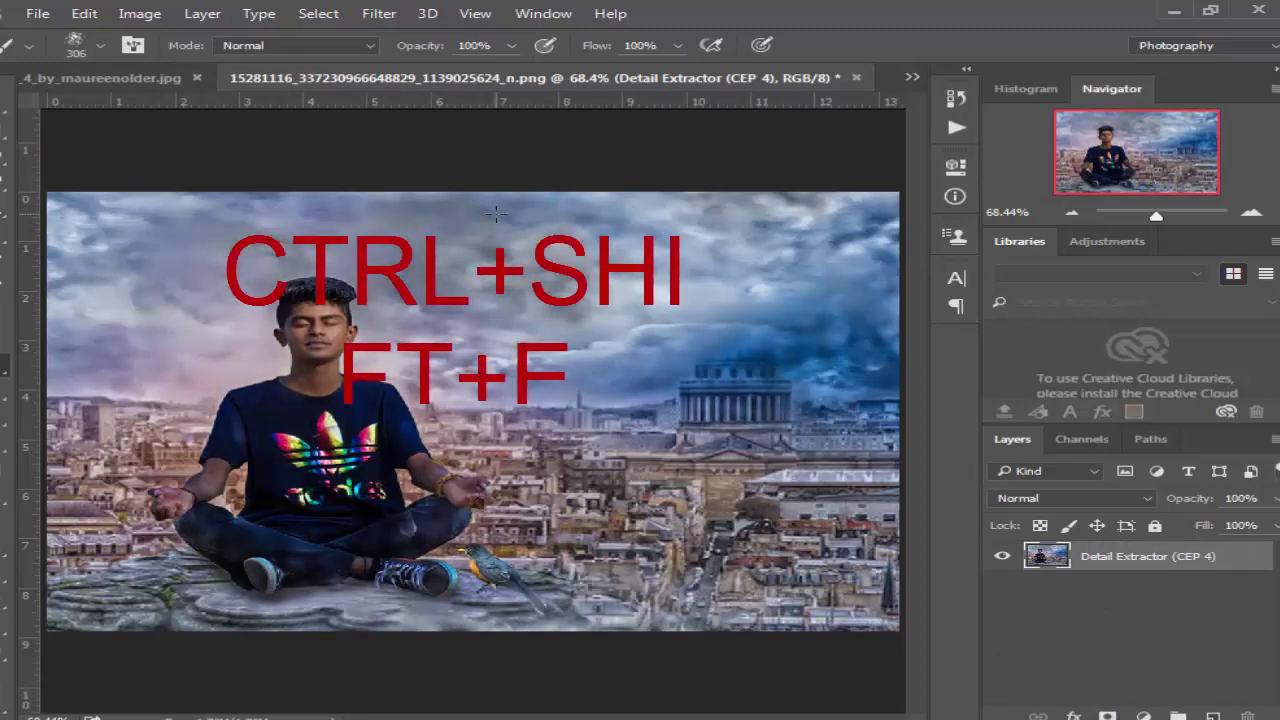
- Duplicate the Detail Extractor layer, smooth the copy with GREYCstoration and add a white mask
{"action": "key", "text": "ctrl+j"}
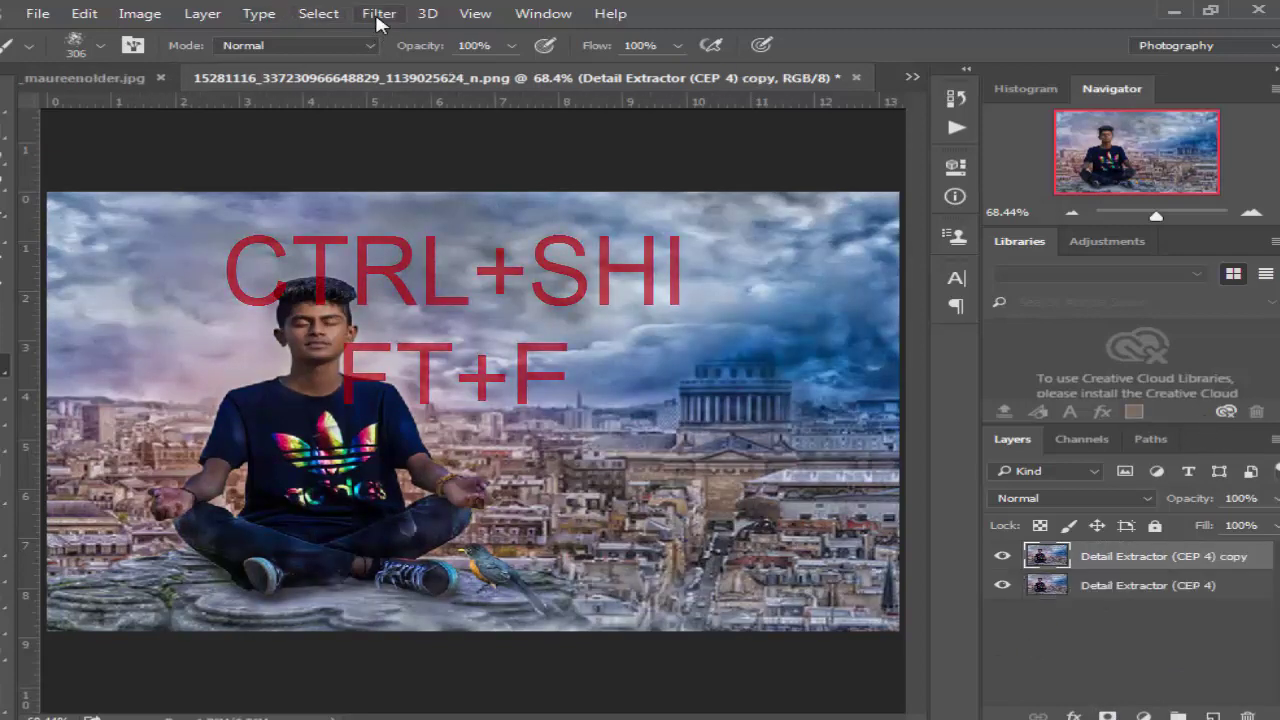
{"action": "left_click", "coordinate": [379, 14]}
{"action": "mouse_move", "coordinate": [397, 292]}
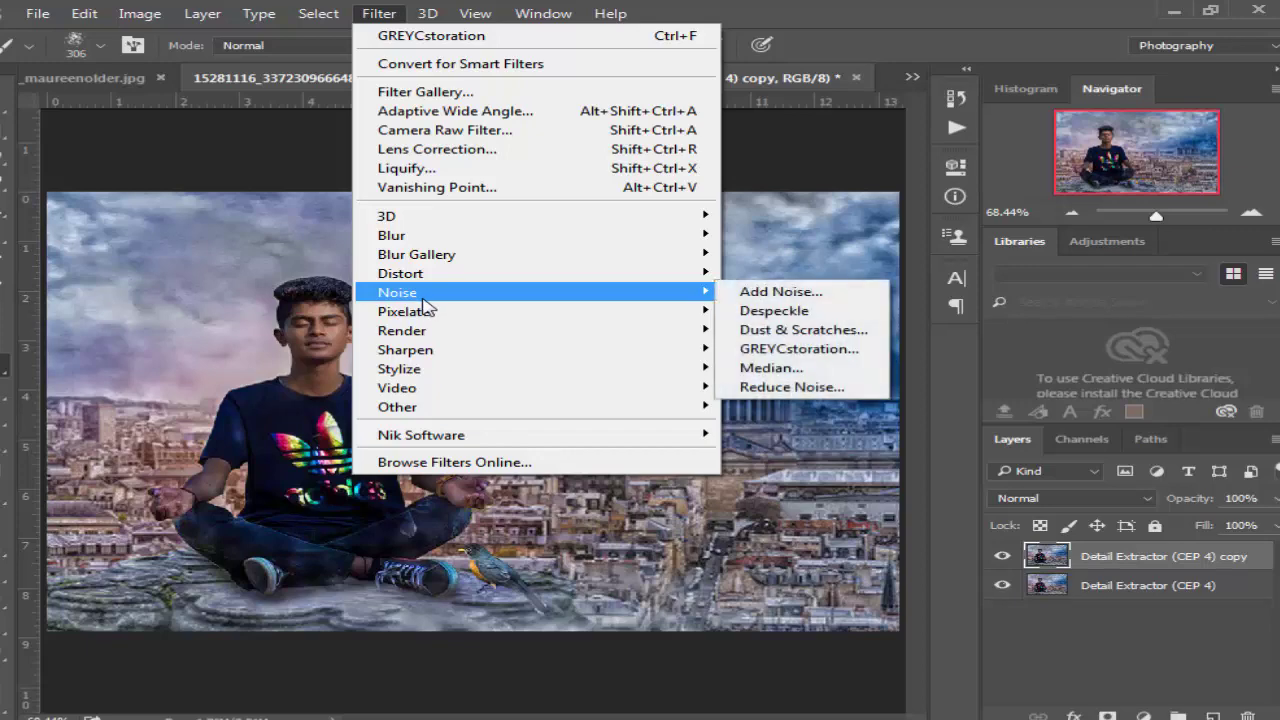
{"action": "left_click", "coordinate": [797, 349]}
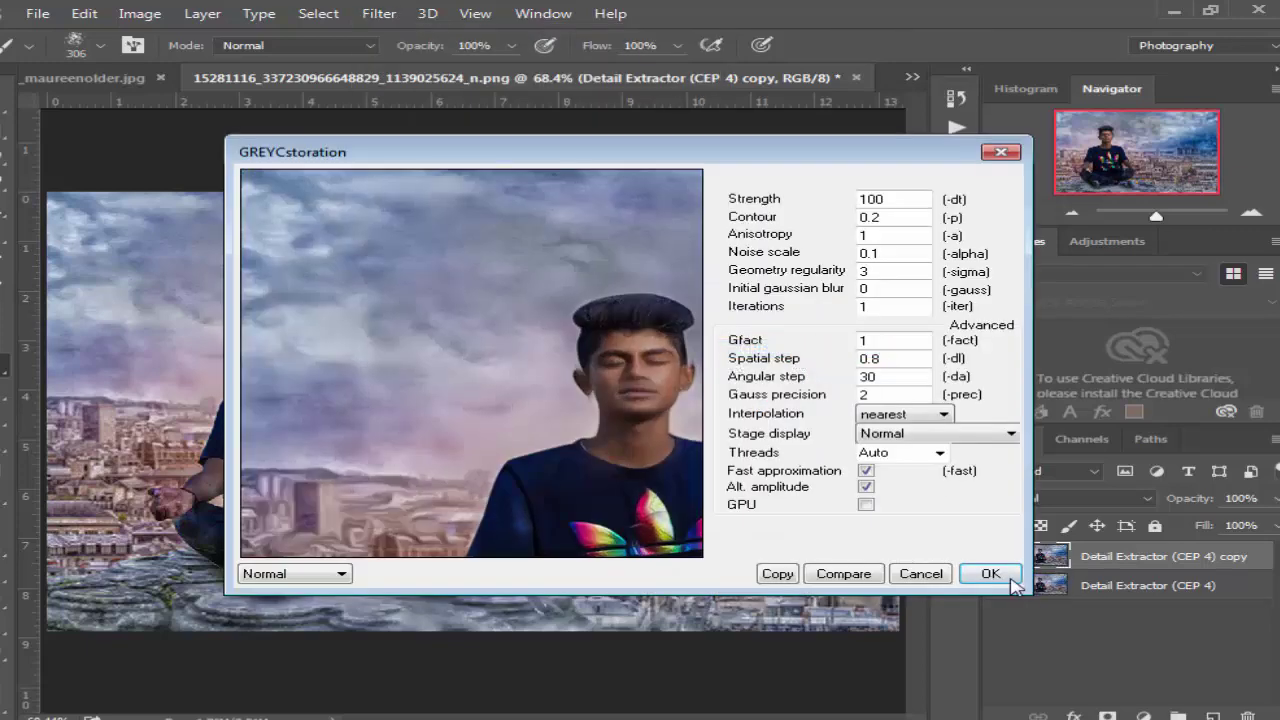
{"action": "left_click", "coordinate": [986, 651]}
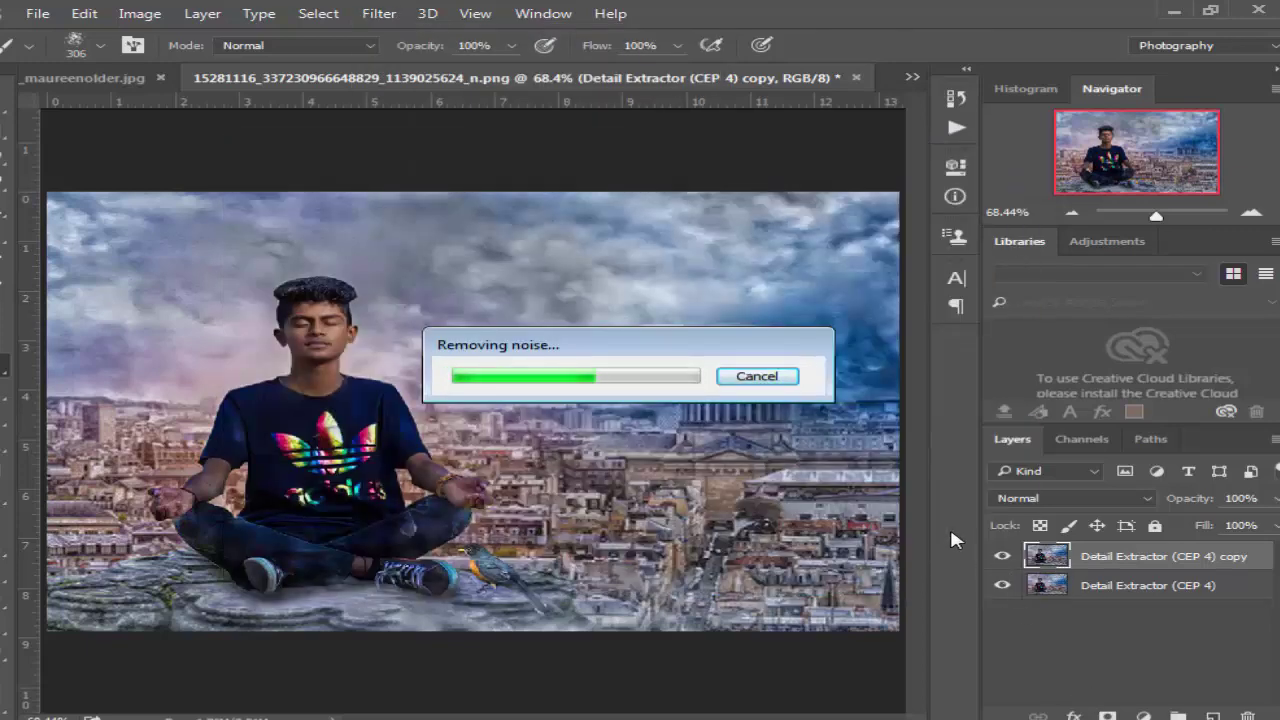
{"action": "left_click", "coordinate": [1107, 716]}
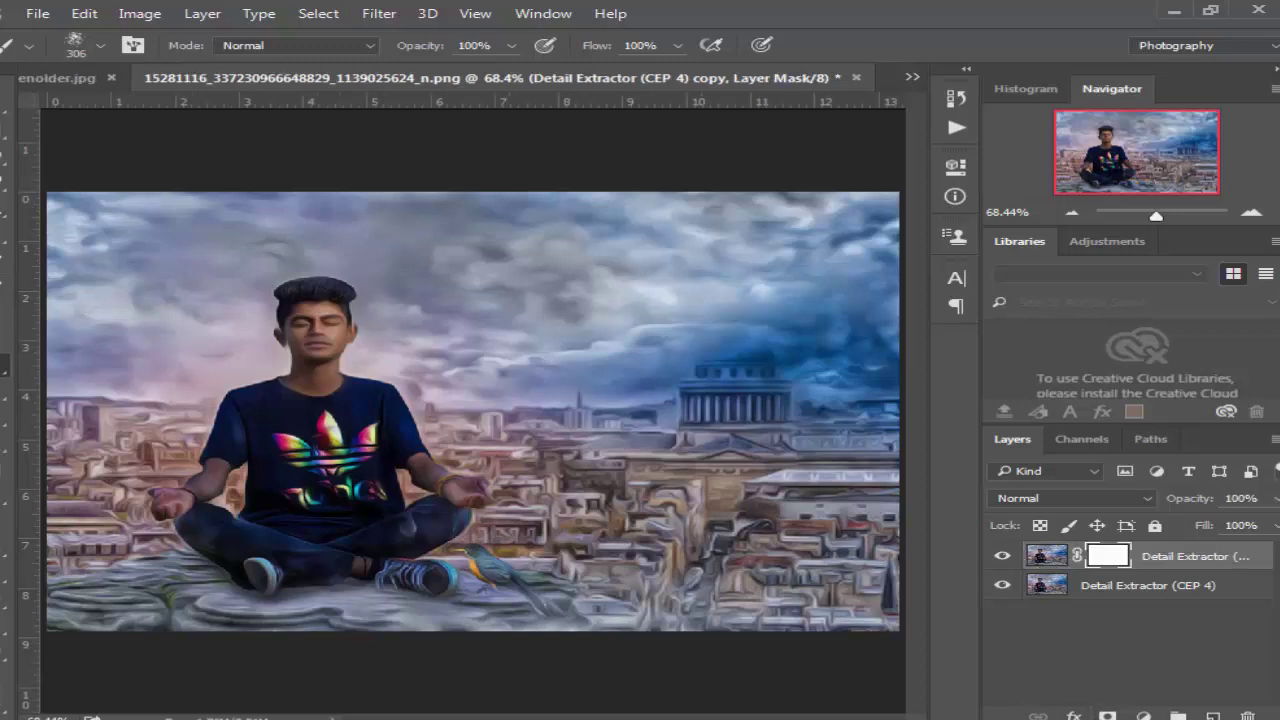
- Paint the copy's mask black with a soft round brush over the face, neck and buildings
{"action": "key", "text": "super"}
{"action": "key", "text": "super"}
{"action": "right_click", "coordinate": [331, 343]}
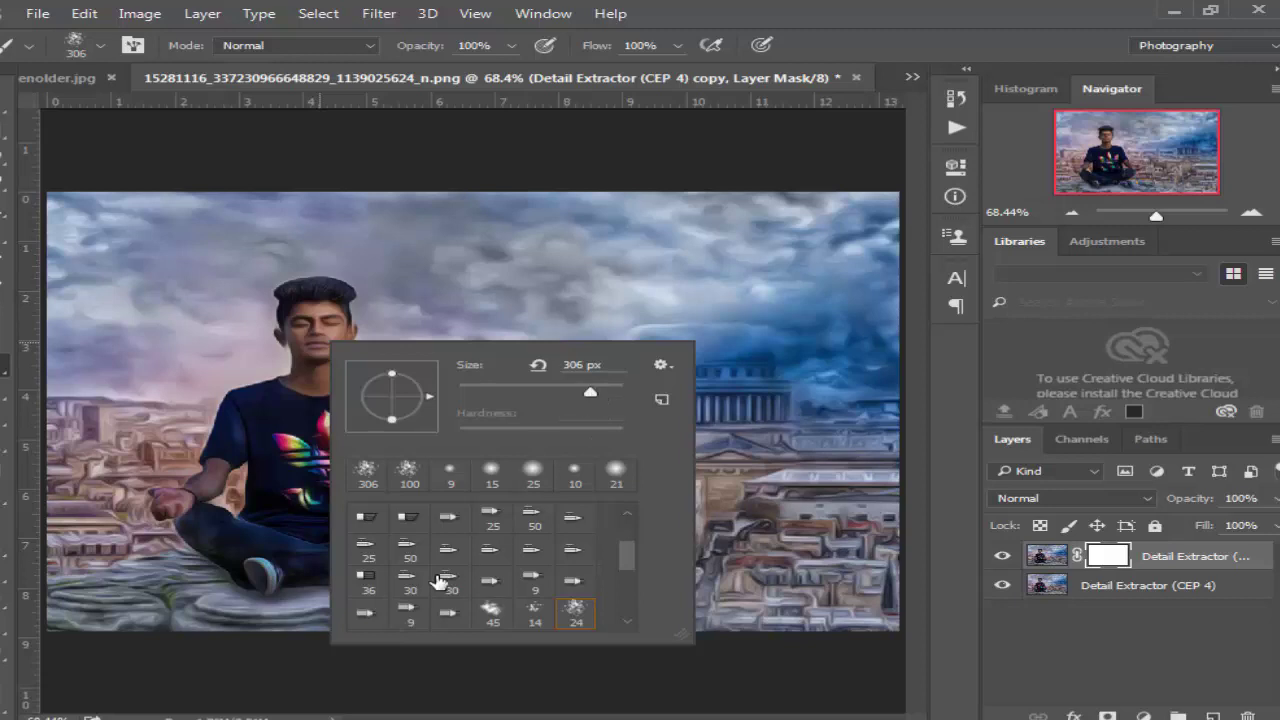
{"action": "scroll", "coordinate": [440, 583], "scroll_direction": "up", "scroll_amount": 1}
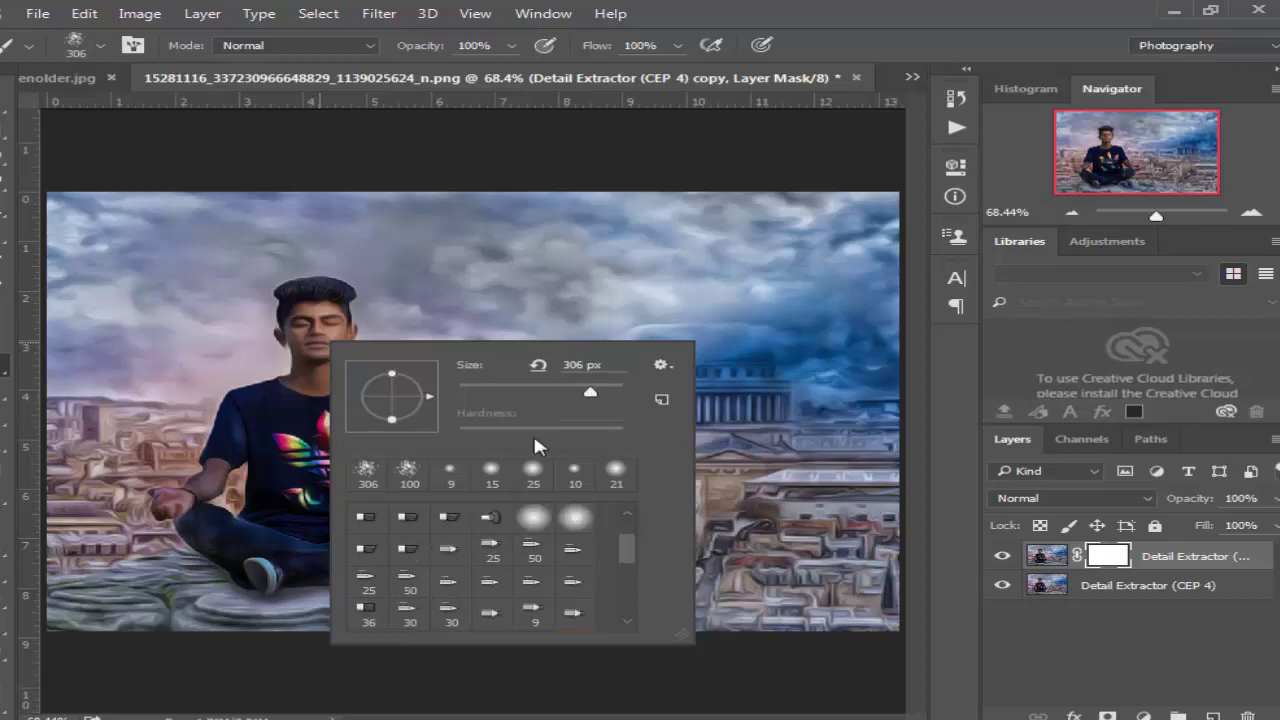
{"action": "left_click", "coordinate": [298, 313]}
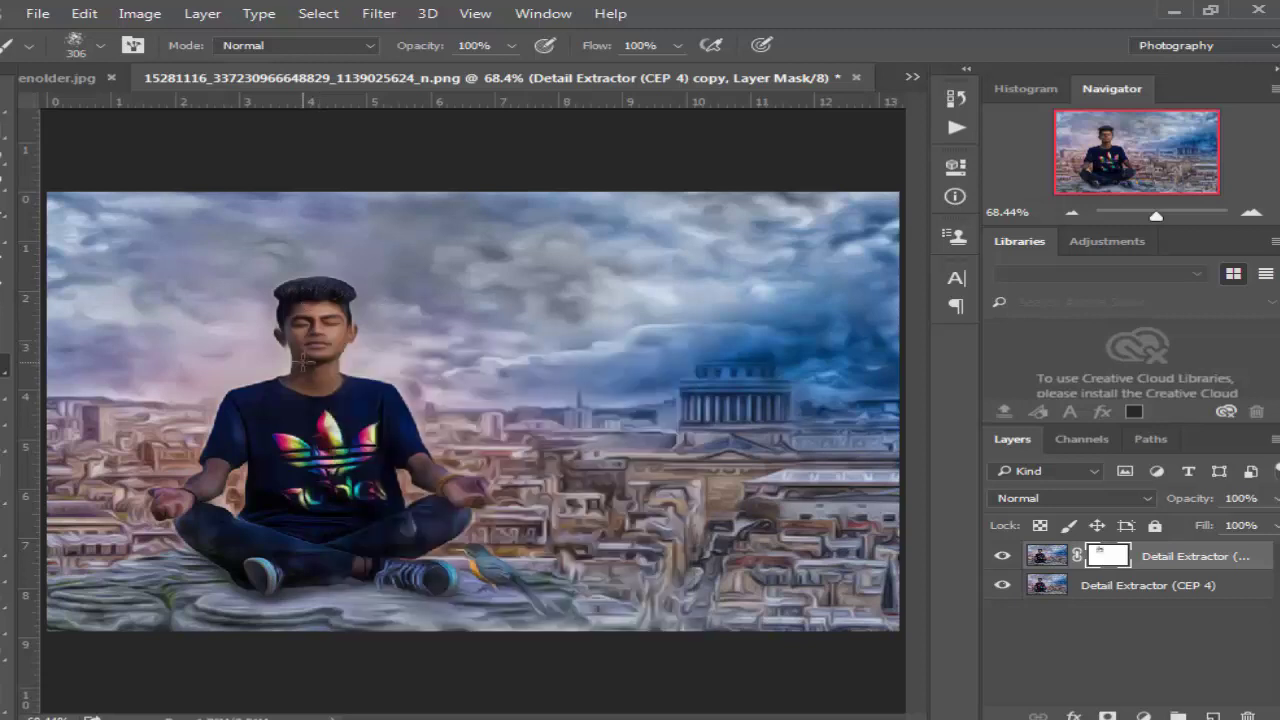
{"action": "mouse_move", "coordinate": [298, 395]}
{"action": "left_mouse_down"}
{"action": "mouse_move", "coordinate": [297, 377]}
{"action": "mouse_move", "coordinate": [335, 488]}
{"action": "mouse_move", "coordinate": [290, 556]}
{"action": "mouse_move", "coordinate": [124, 596]}
{"action": "mouse_move", "coordinate": [100, 495]}
{"action": "mouse_move", "coordinate": [172, 286]}
{"action": "left_mouse_up"}
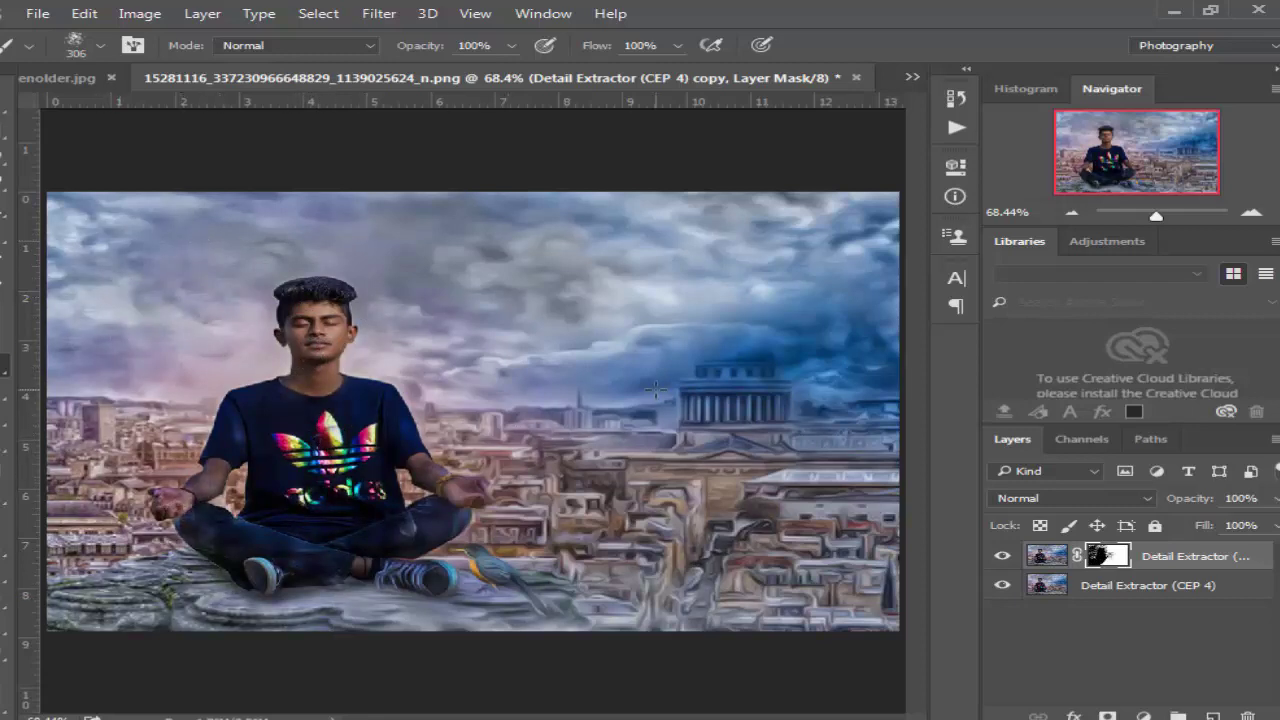
{"action": "left_click_drag", "start_coordinate": [655, 390], "coordinate": [567, 565]}
{"action": "left_click_drag", "start_coordinate": [852, 522], "coordinate": [833, 494]}
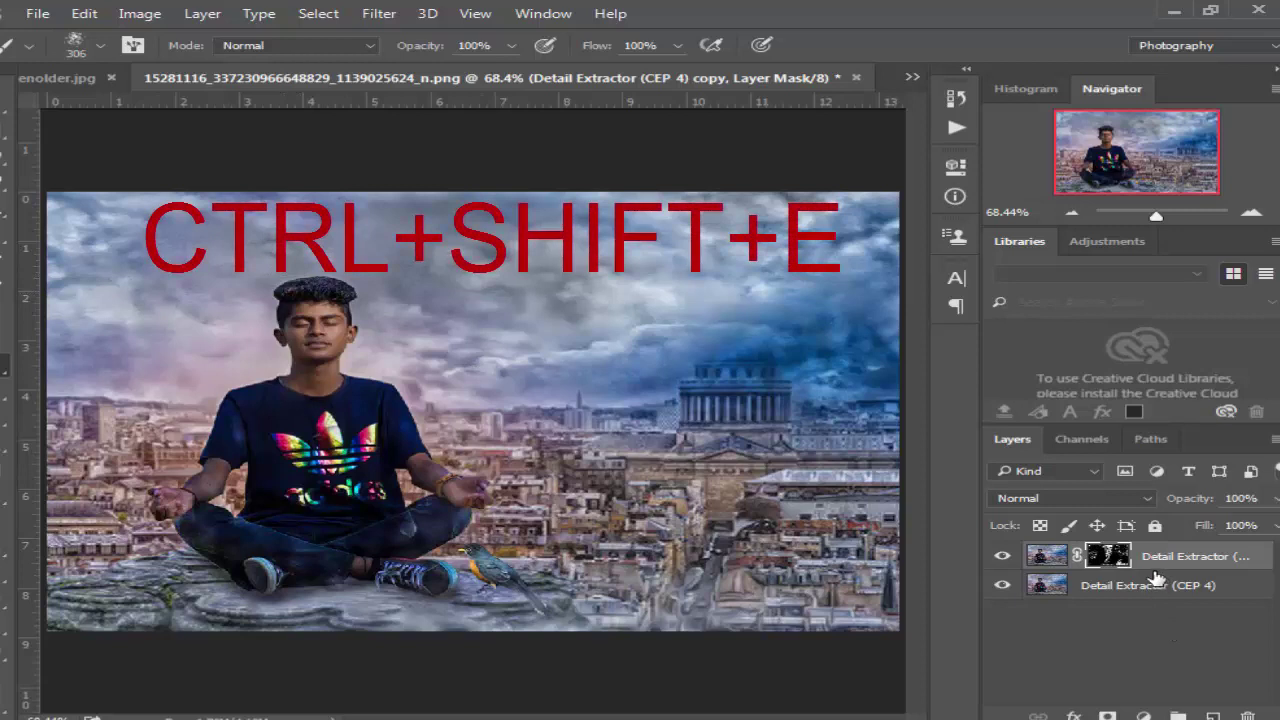
- Stamp the visible layers into one, duplicate it, and apply Camera Raw Clarity +13, Vibrance +19
{"action": "key", "text": "ctrl+shift+e"}
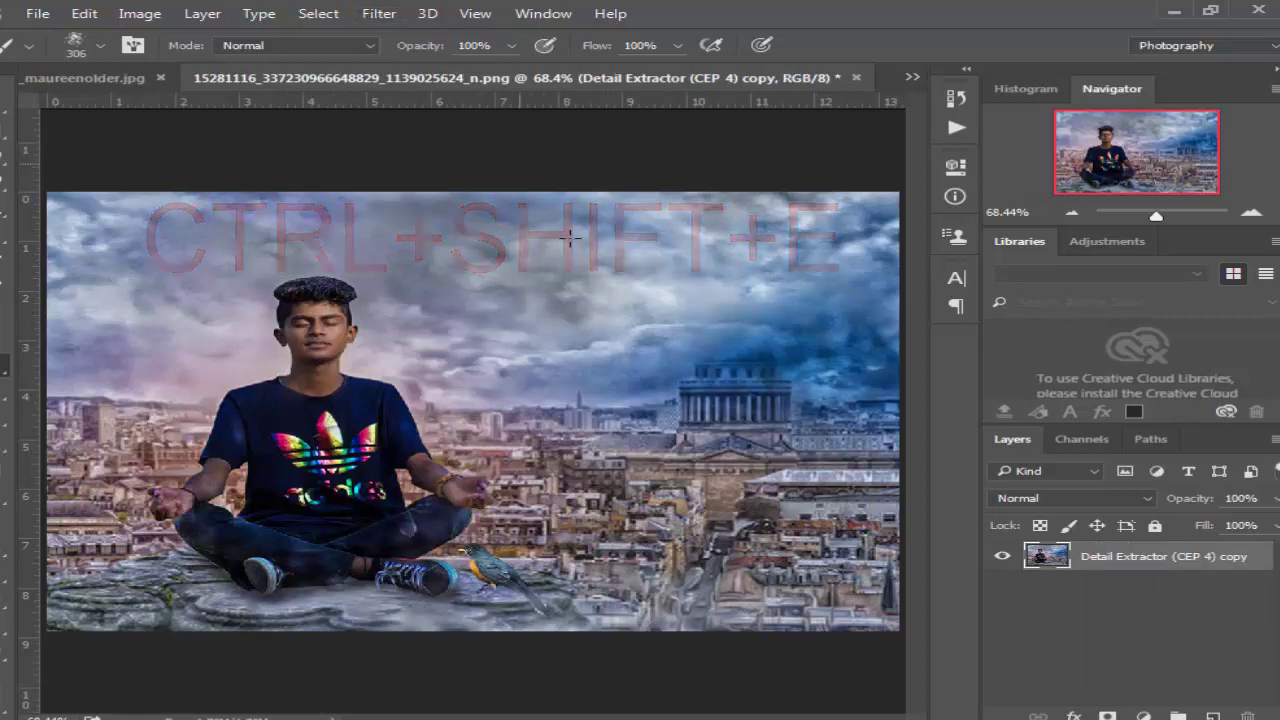
{"action": "key", "text": "ctrl+j"}
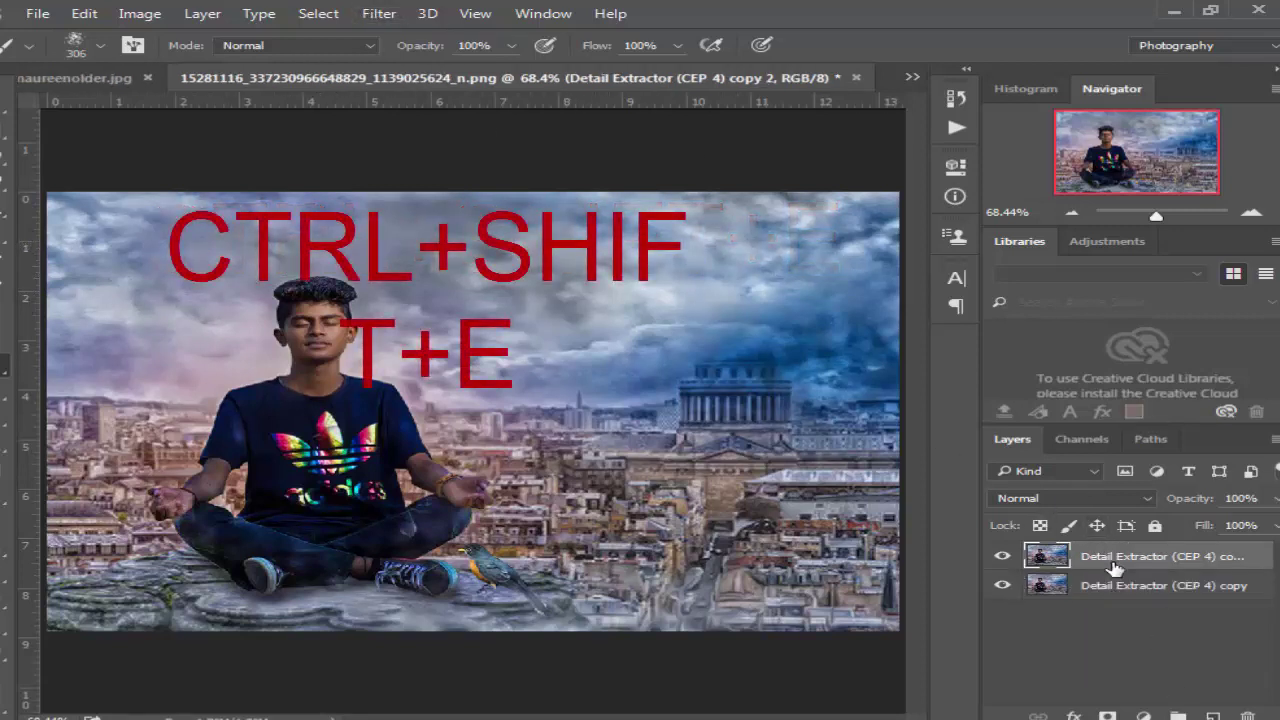
{"action": "left_click", "coordinate": [379, 13]}
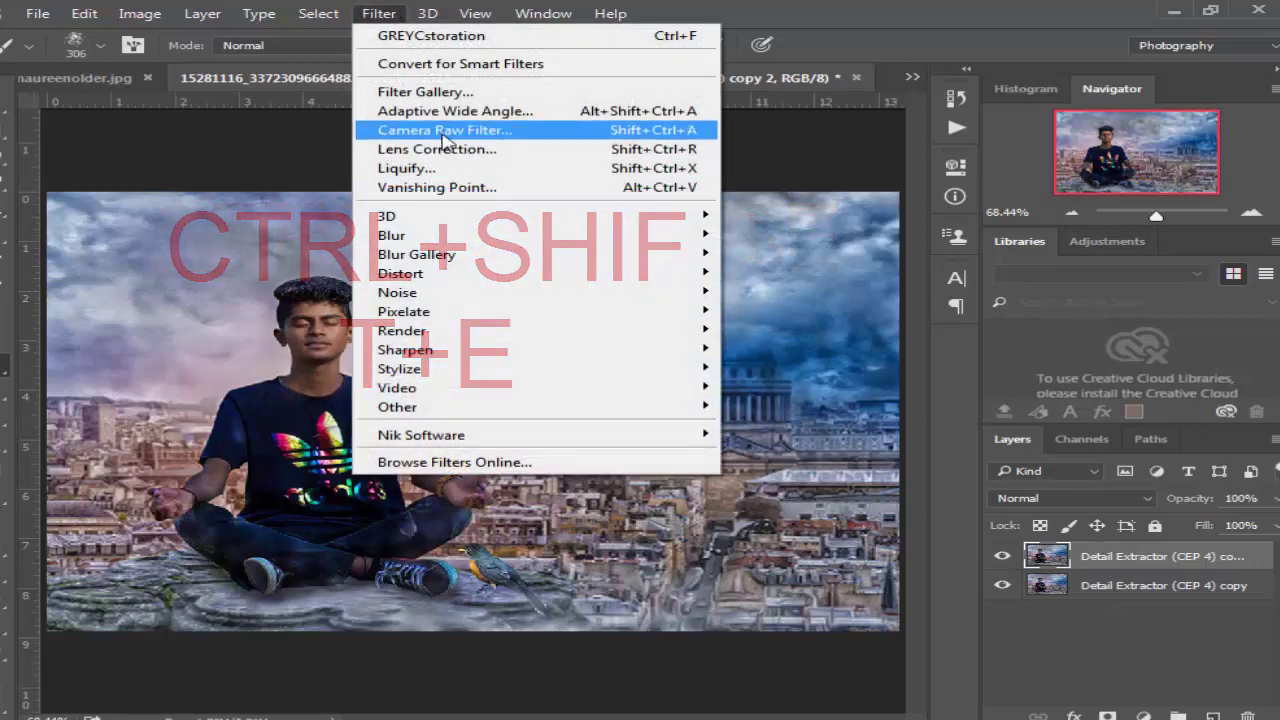
{"action": "left_click", "coordinate": [447, 132]}
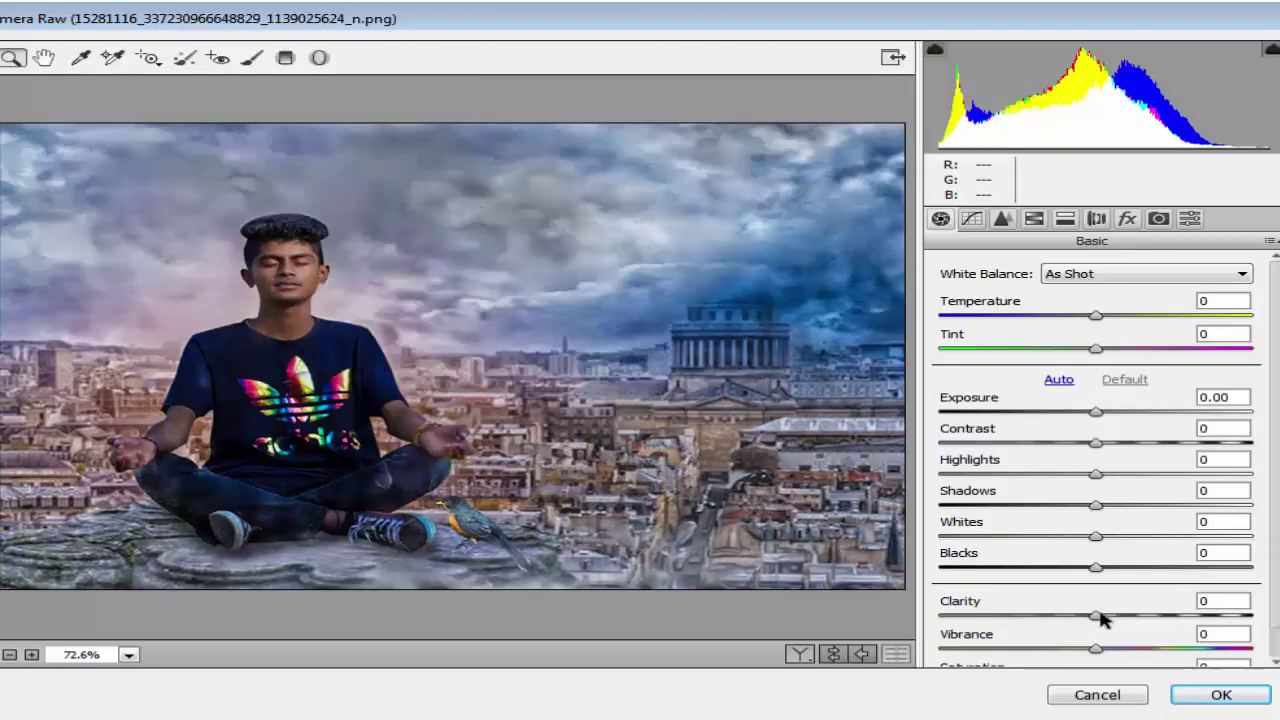
{"action": "mouse_move", "coordinate": [1097, 615]}
{"action": "left_mouse_down"}
{"action": "mouse_move", "coordinate": [1120, 615]}
{"action": "mouse_move", "coordinate": [1105, 620]}
{"action": "mouse_move", "coordinate": [1151, 656]}
{"action": "mouse_move", "coordinate": [1125, 652]}
{"action": "mouse_move", "coordinate": [1116, 617]}
{"action": "left_mouse_up"}
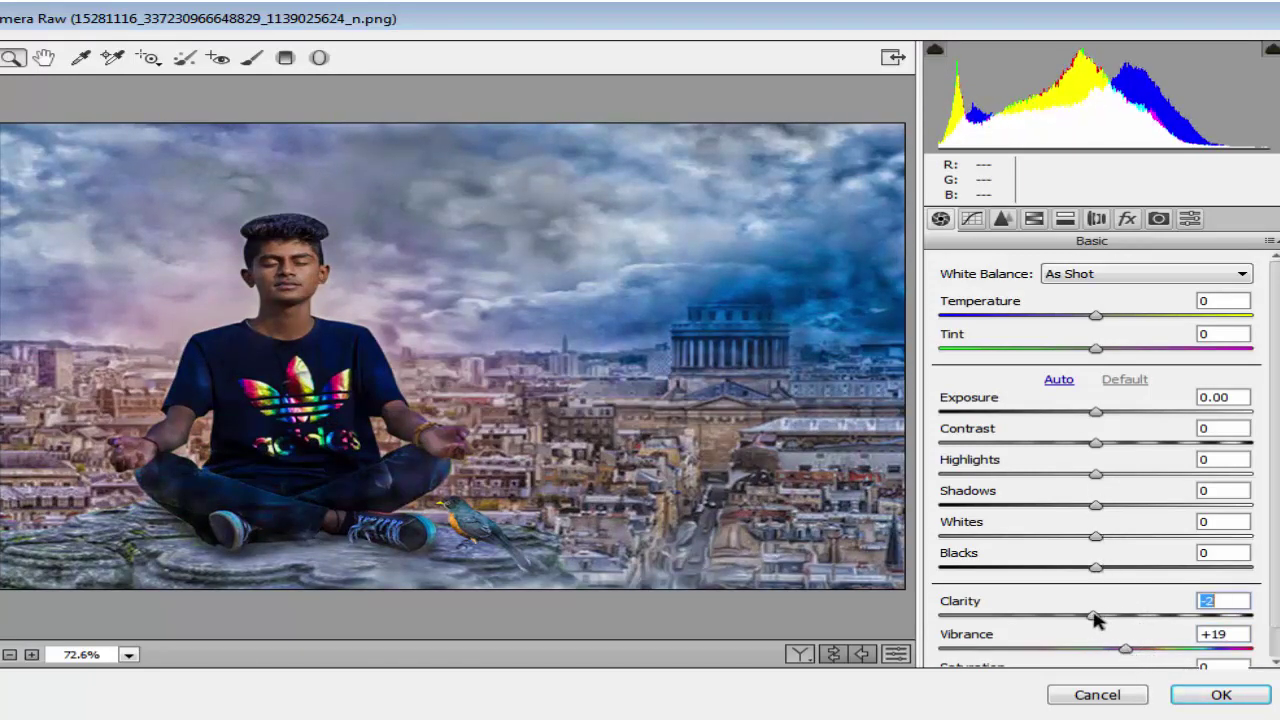
{"action": "left_click", "coordinate": [1097, 318]}
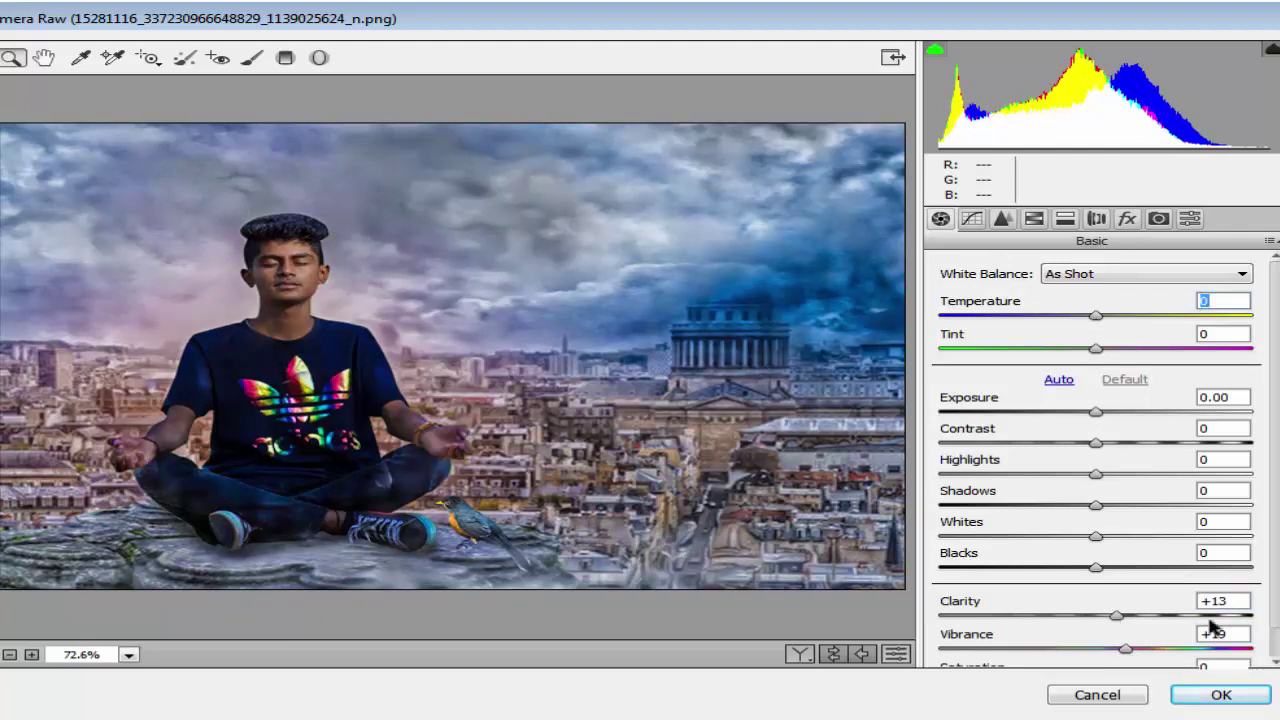
{"action": "left_click", "coordinate": [1228, 696]}
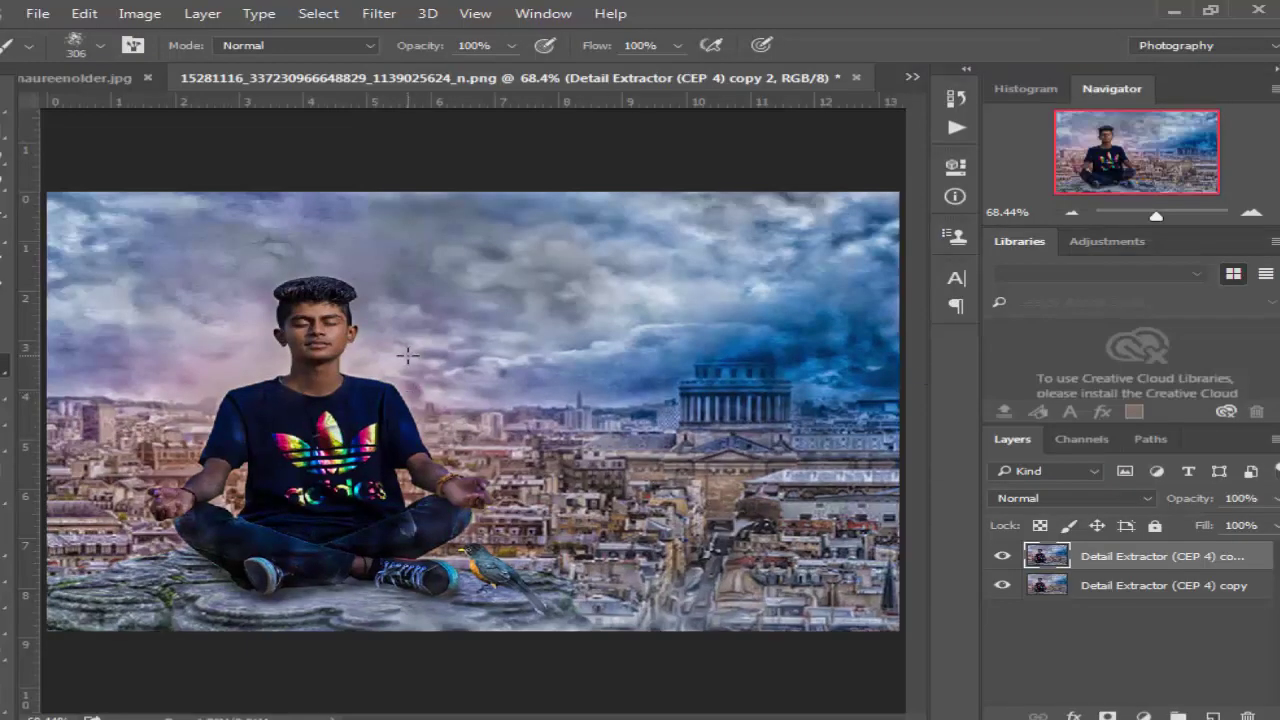
- Zoom to 100% to inspect detail, then fit the whole image back on screen
{"action": "key", "text": "z"}
{"action": "left_click", "coordinate": [466, 297]}
{"action": "right_click", "coordinate": [486, 317]}
{"action": "left_click", "coordinate": [515, 314]}
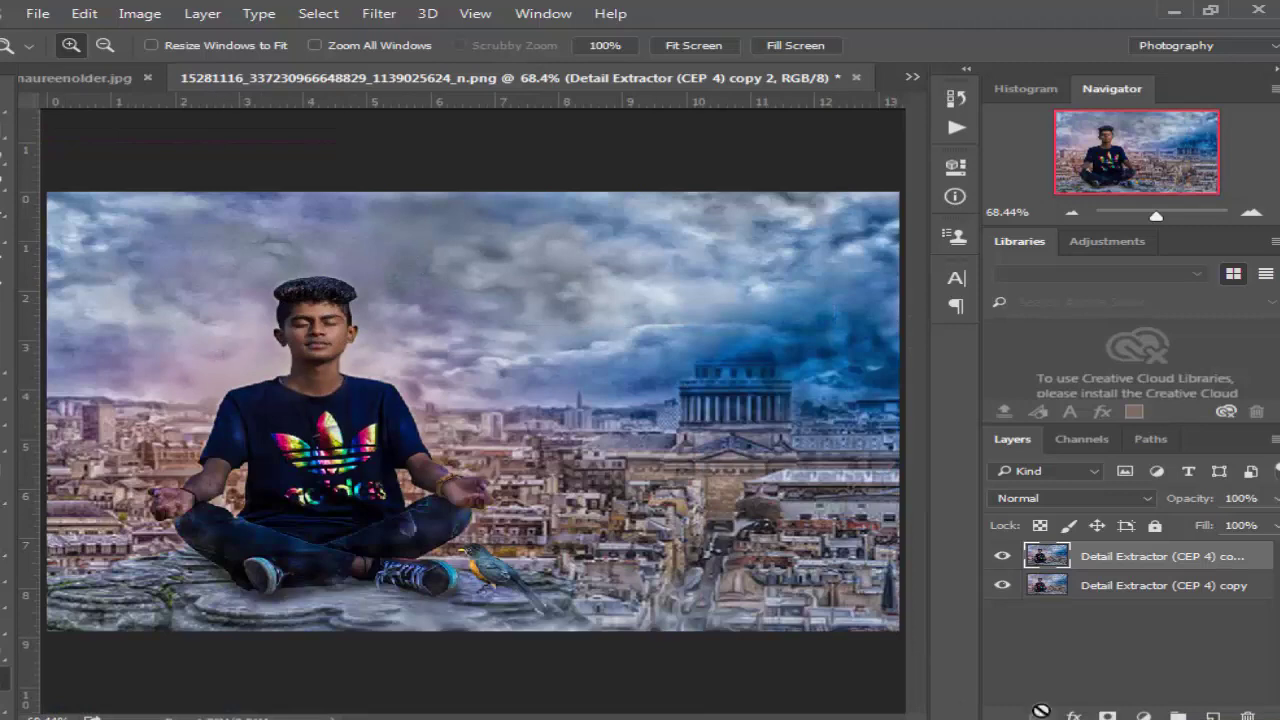
- Add a Gradient fill layer using the Blue, Yellow, Blue preset in Radial style
{"action": "left_click", "coordinate": [1070, 714]}
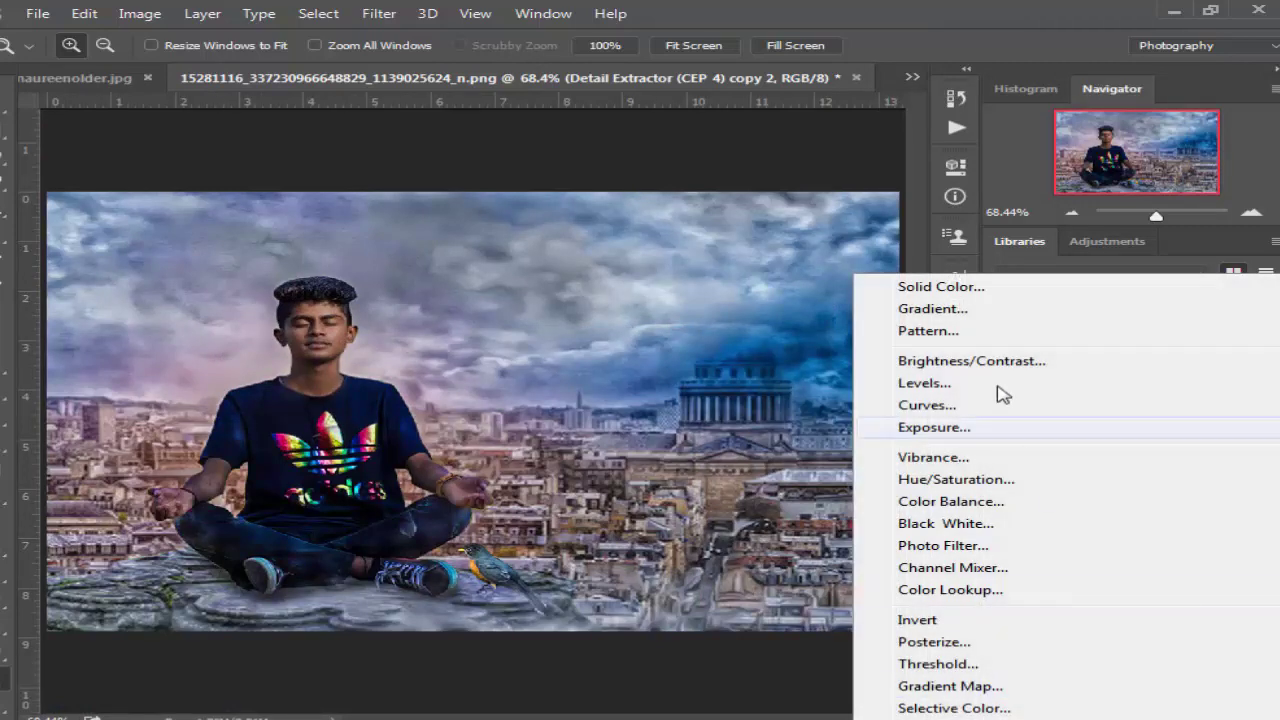
{"action": "left_click", "coordinate": [963, 316]}
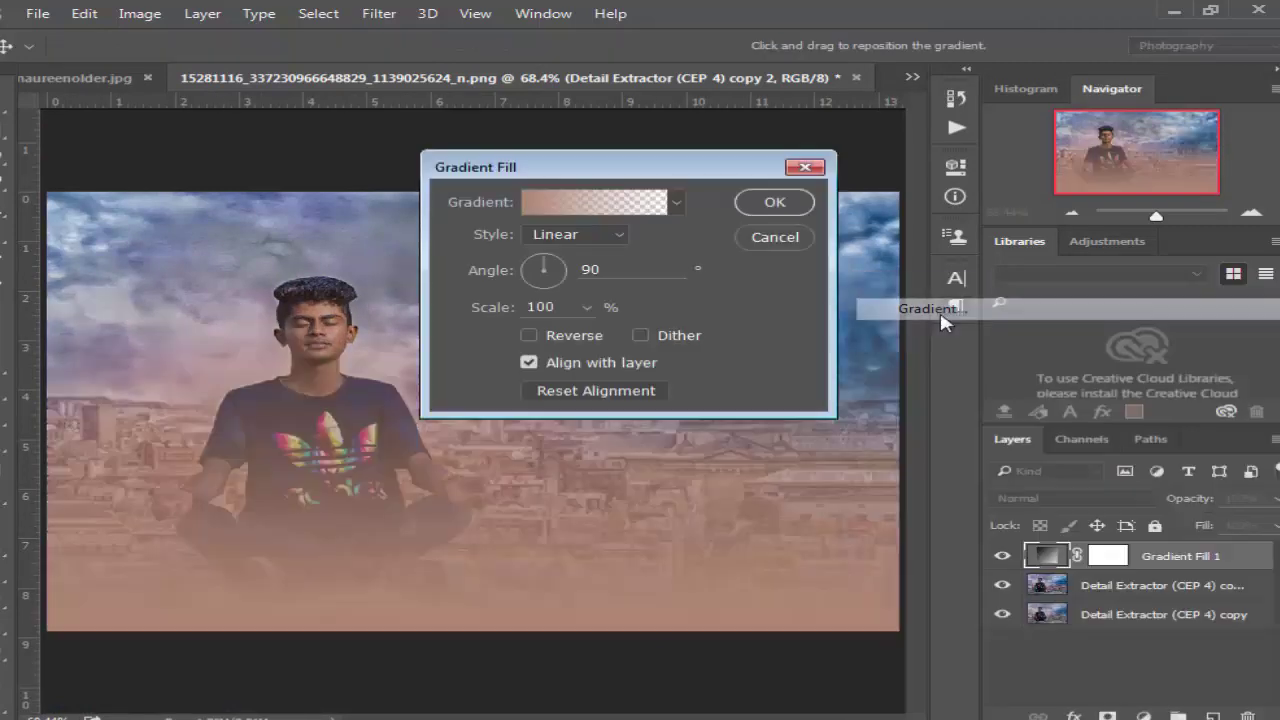
{"action": "left_click", "coordinate": [624, 208]}
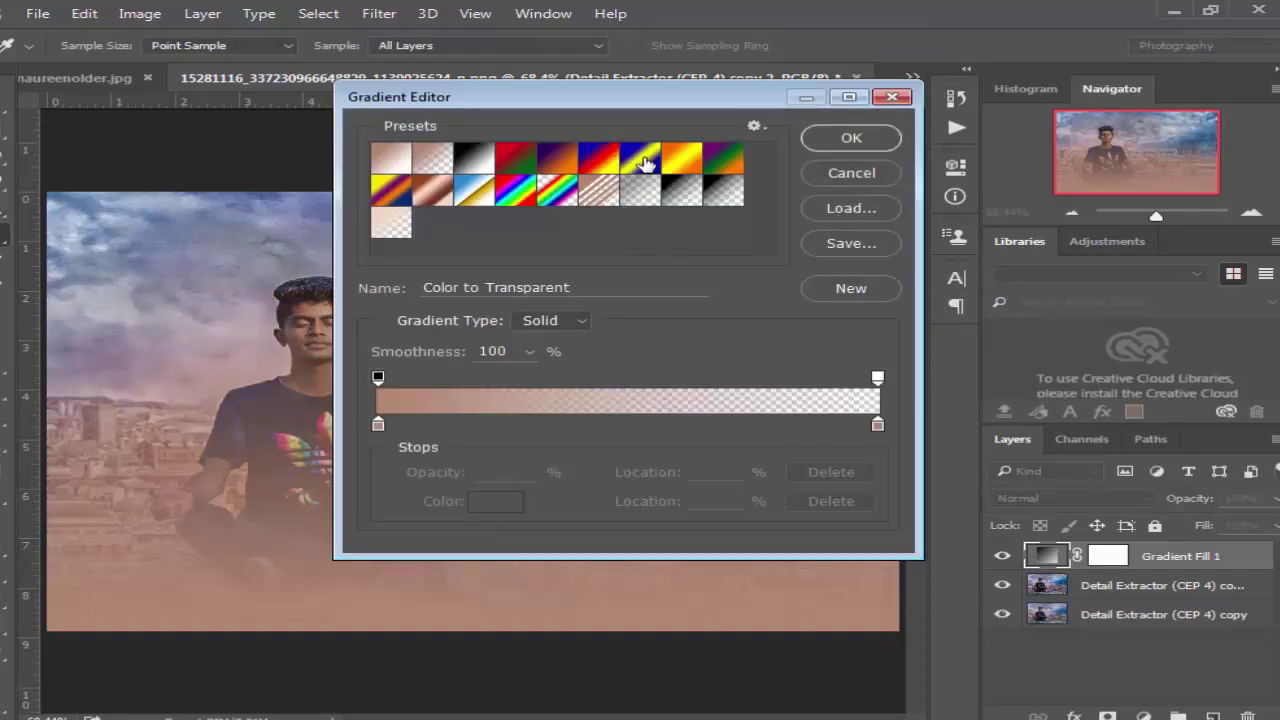
{"action": "left_click", "coordinate": [641, 160]}
{"action": "left_click", "coordinate": [851, 140]}
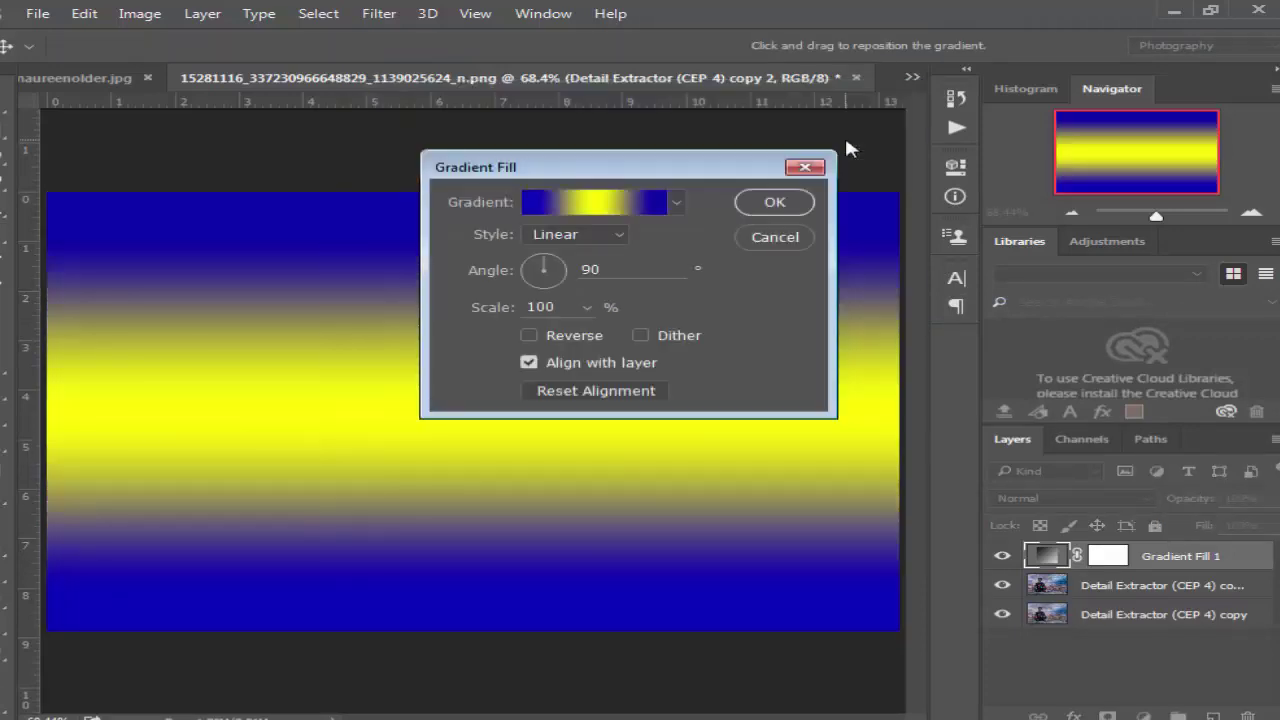
{"action": "left_click", "coordinate": [593, 239]}
{"action": "left_click", "coordinate": [572, 275]}
- Set the gradient angle to -126.25, shift the ring left over the man, and blend in Multiply
{"action": "left_click_drag", "start_coordinate": [549, 295], "coordinate": [531, 288]}
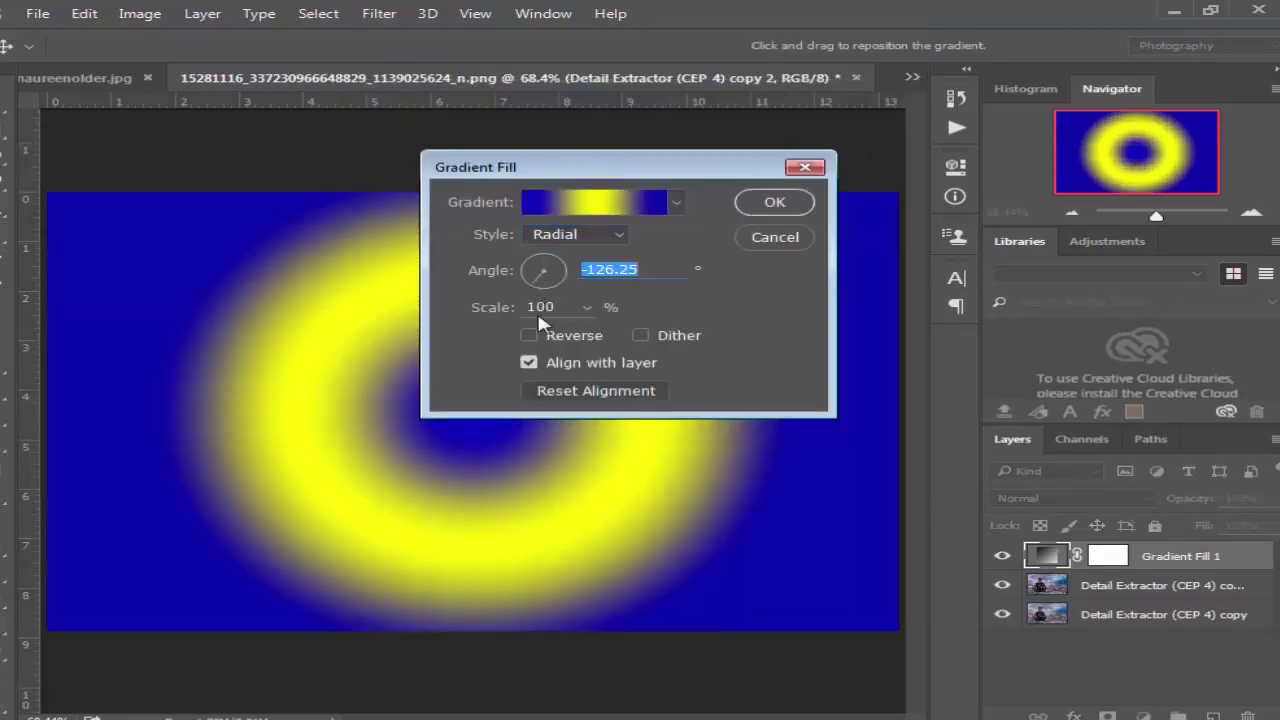
{"action": "left_click", "coordinate": [529, 335]}
{"action": "mouse_move", "coordinate": [466, 443]}
{"action": "left_mouse_down"}
{"action": "mouse_move", "coordinate": [270, 447]}
{"action": "mouse_move", "coordinate": [300, 449]}
{"action": "mouse_move", "coordinate": [289, 445]}
{"action": "left_mouse_up"}
{"action": "left_click", "coordinate": [775, 202]}
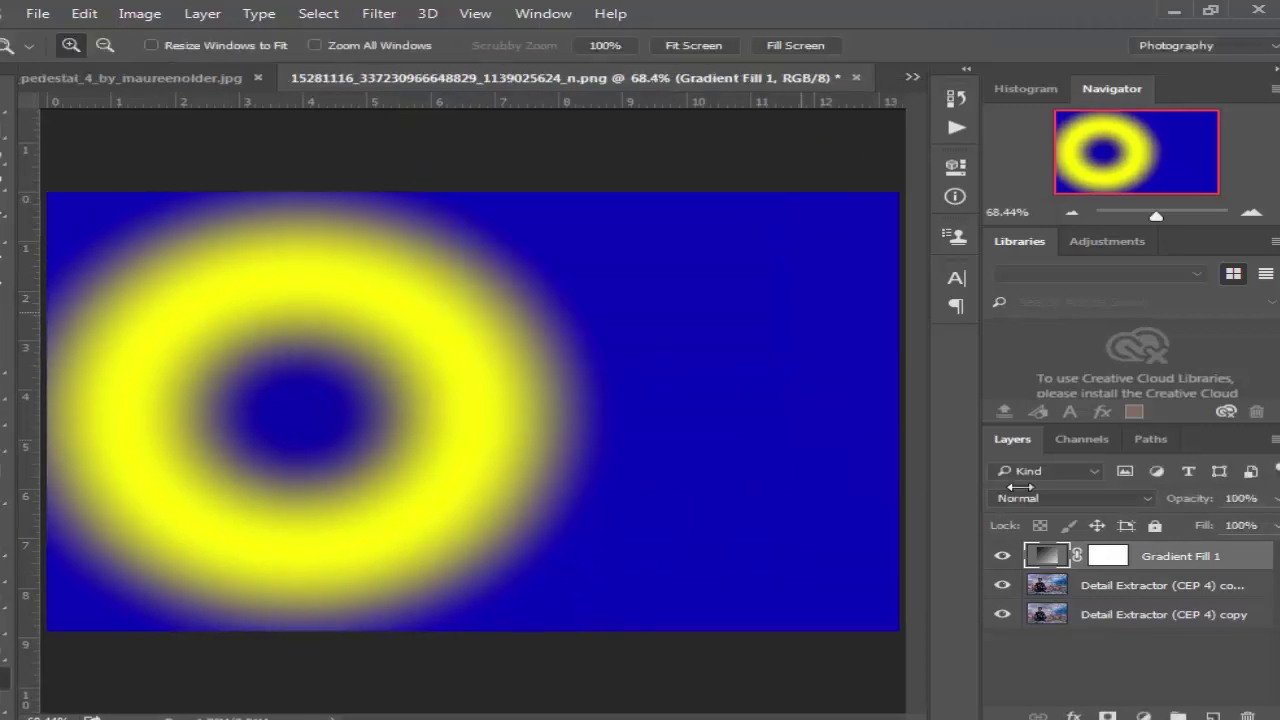
{"action": "left_click", "coordinate": [1148, 498]}
{"action": "left_click", "coordinate": [1037, 158]}
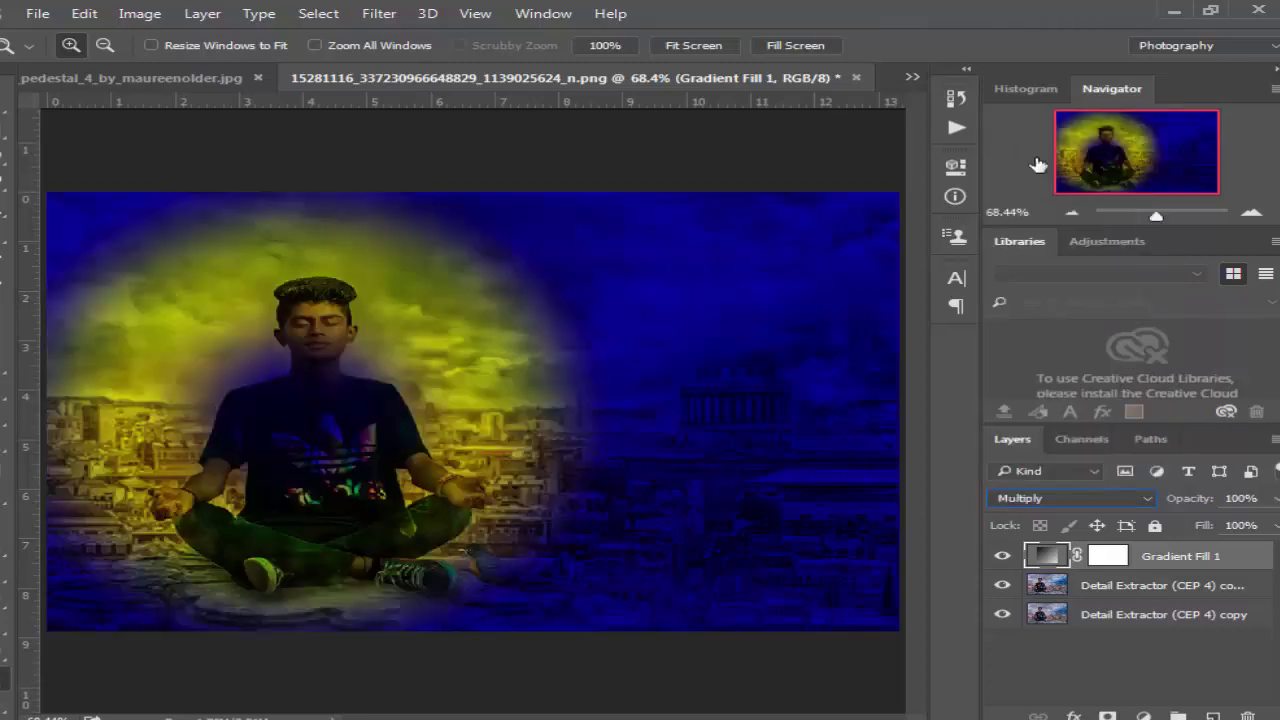
- Move the gradient centre up to the head and lower the layer opacity to about 20%
{"action": "double_click", "coordinate": [1048, 555]}
{"action": "left_click_drag", "start_coordinate": [298, 480], "coordinate": [316, 450]}
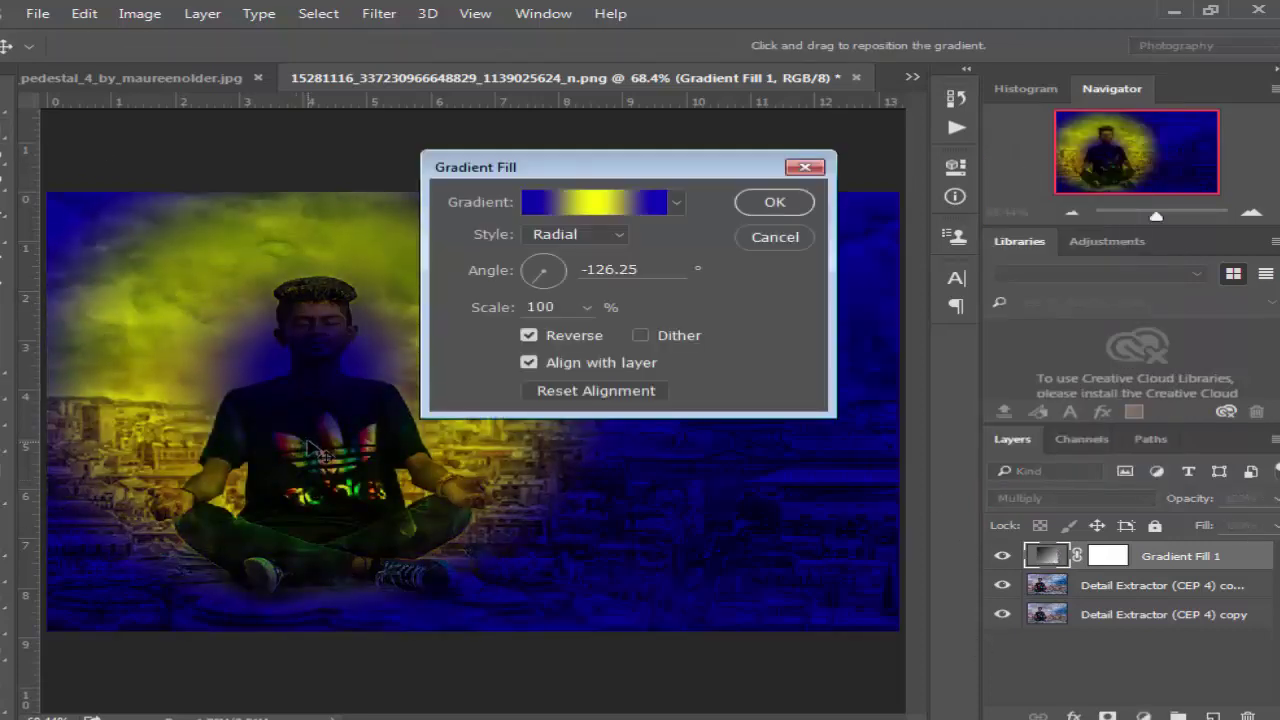
{"action": "left_click", "coordinate": [773, 205]}
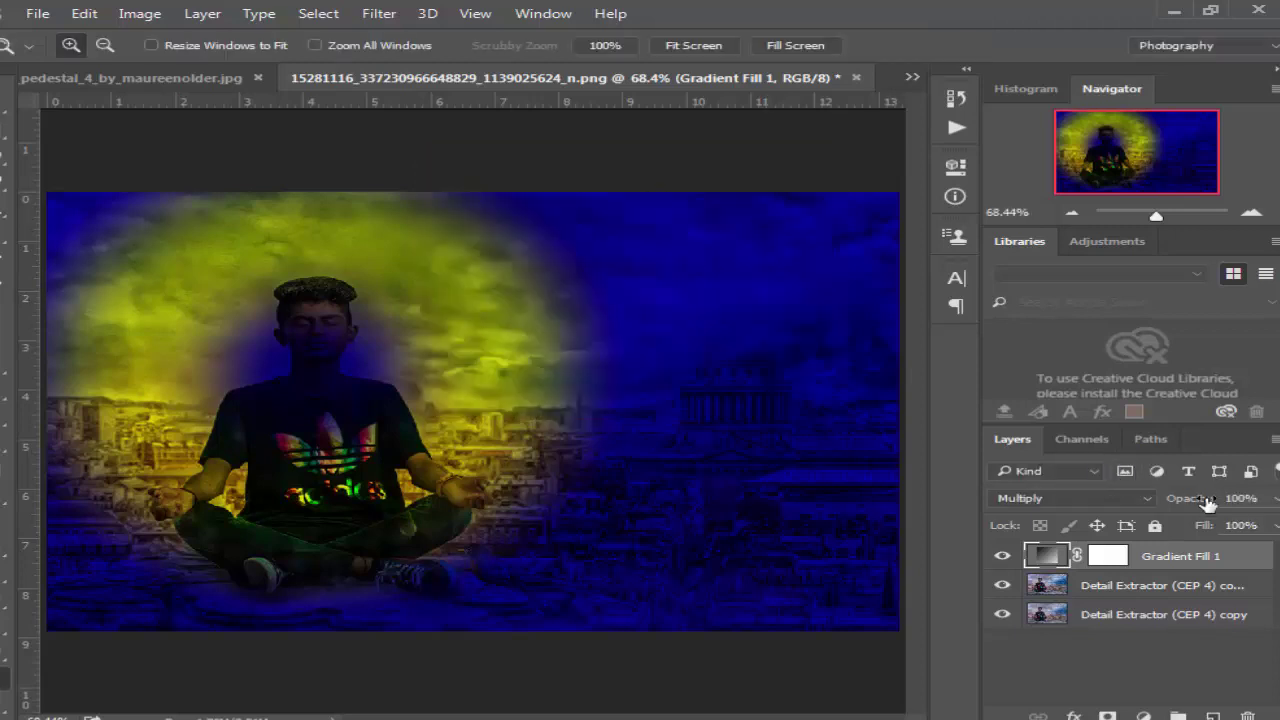
{"action": "left_click", "coordinate": [1274, 498]}
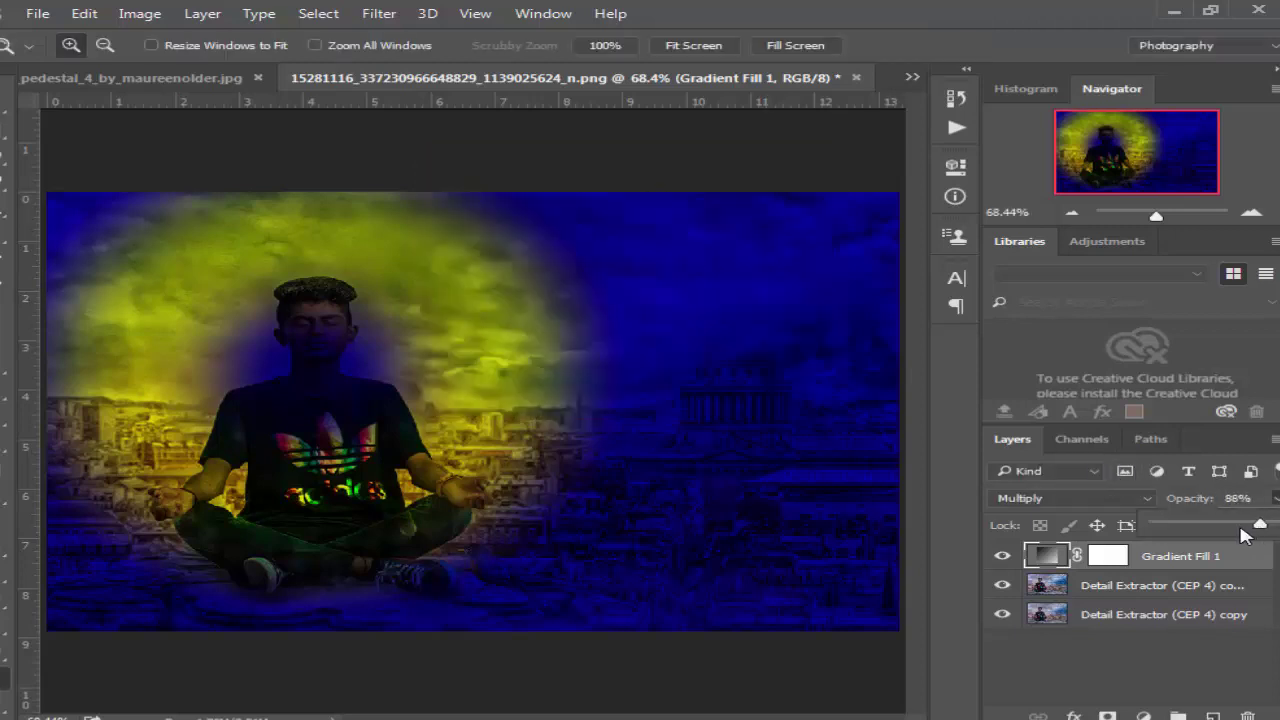
{"action": "left_click_drag", "start_coordinate": [1268, 525], "coordinate": [1201, 528]}
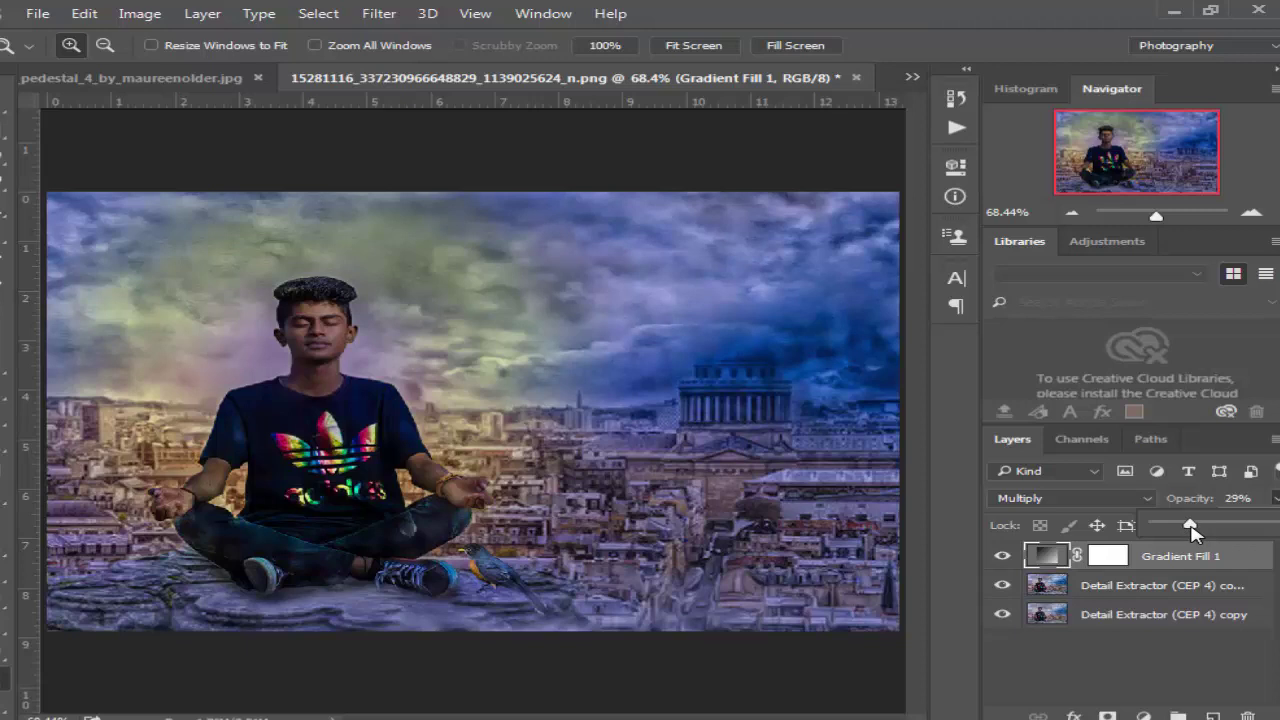
{"action": "left_click_drag", "start_coordinate": [1186, 530], "coordinate": [1181, 530]}
- Rotate the radial gradient to -71.57° and set the overlay opacity to 26%
{"action": "double_click", "coordinate": [1045, 557]}
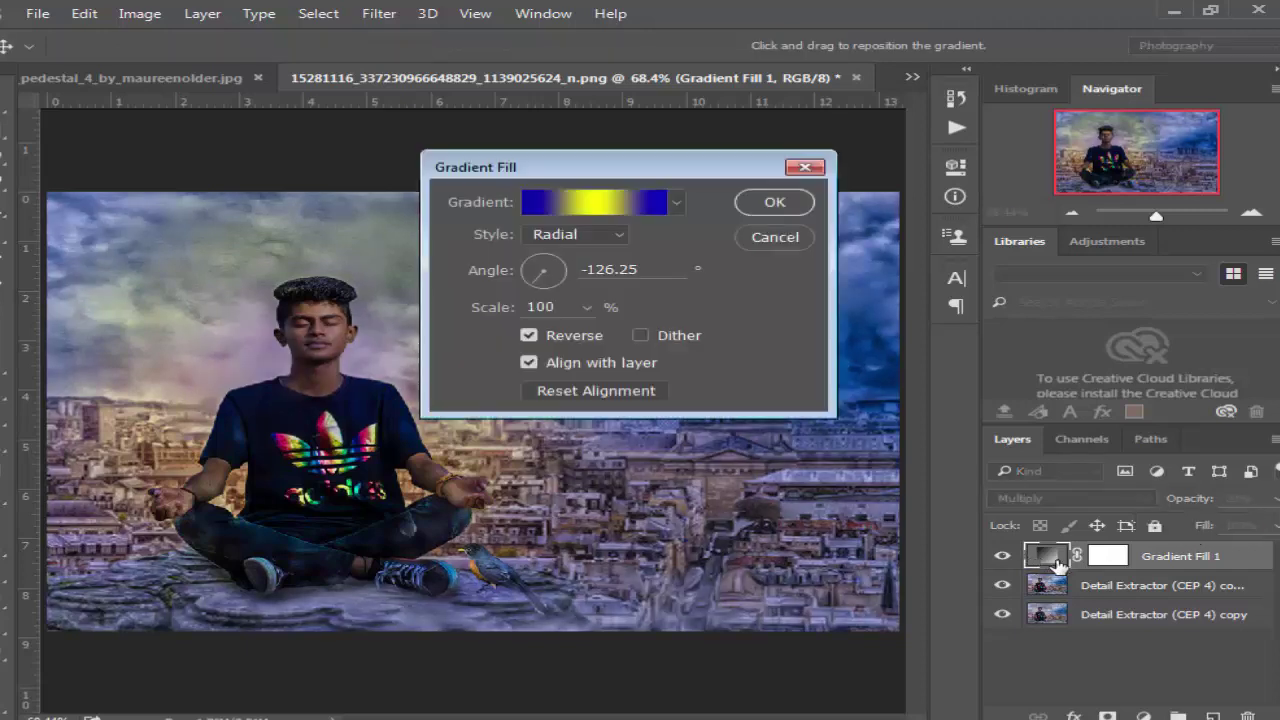
{"action": "mouse_move", "coordinate": [549, 279]}
{"action": "left_mouse_down"}
{"action": "mouse_move", "coordinate": [517, 279]}
{"action": "mouse_move", "coordinate": [547, 282]}
{"action": "left_mouse_up"}
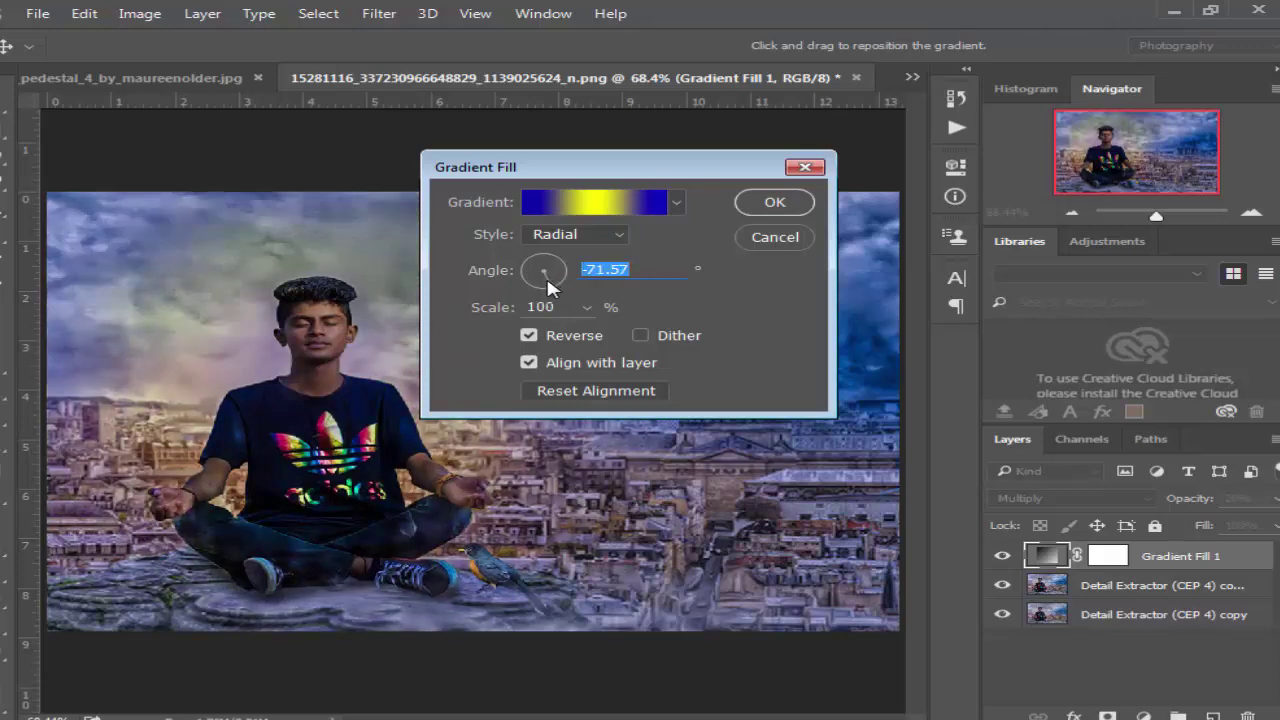
{"action": "left_click", "coordinate": [742, 205]}
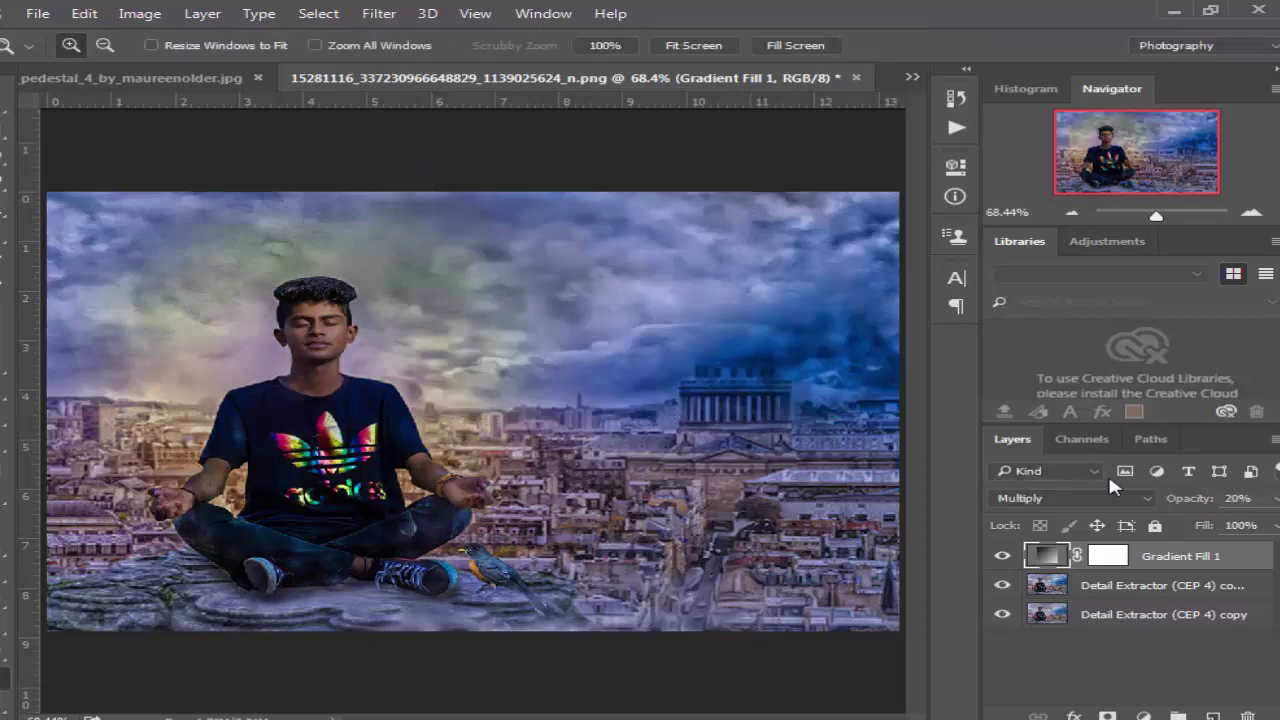
{"action": "left_click", "coordinate": [1276, 498]}
{"action": "left_click_drag", "start_coordinate": [1178, 527], "coordinate": [1186, 529]}
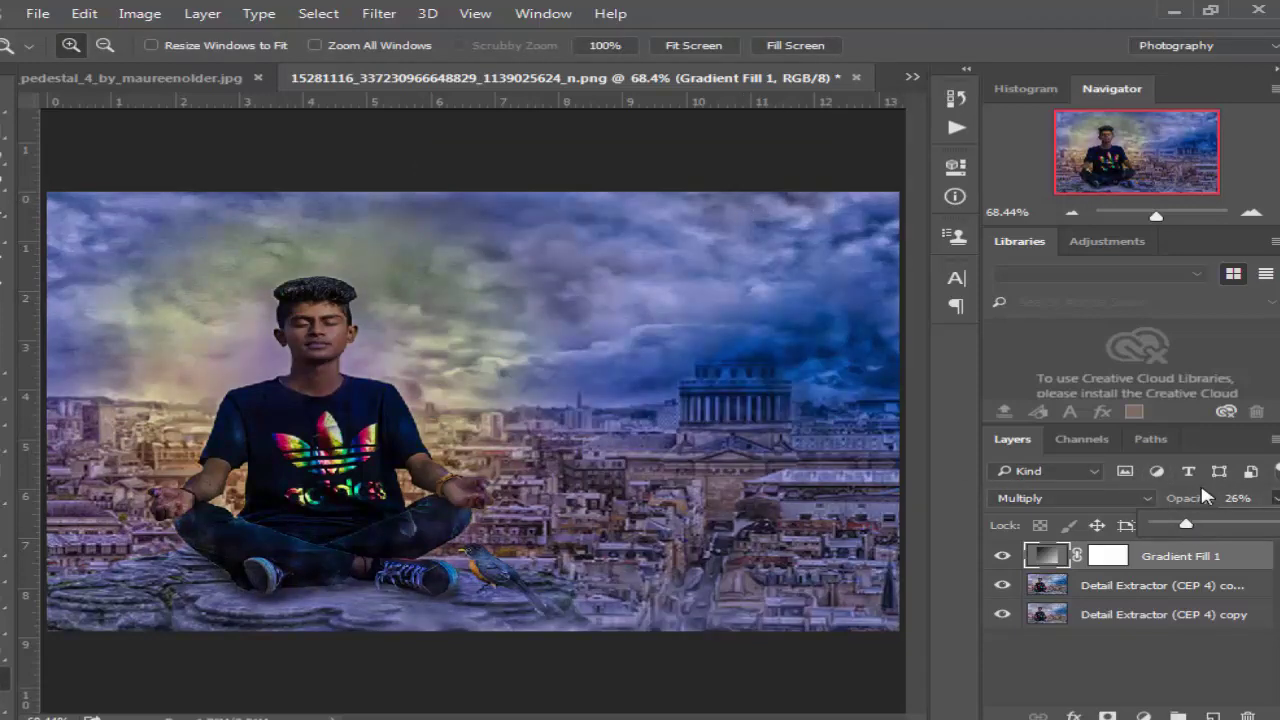
{"action": "left_click", "coordinate": [395, 410]}
{"action": "right_click", "coordinate": [393, 410]}
{"action": "left_click", "coordinate": [428, 424]}
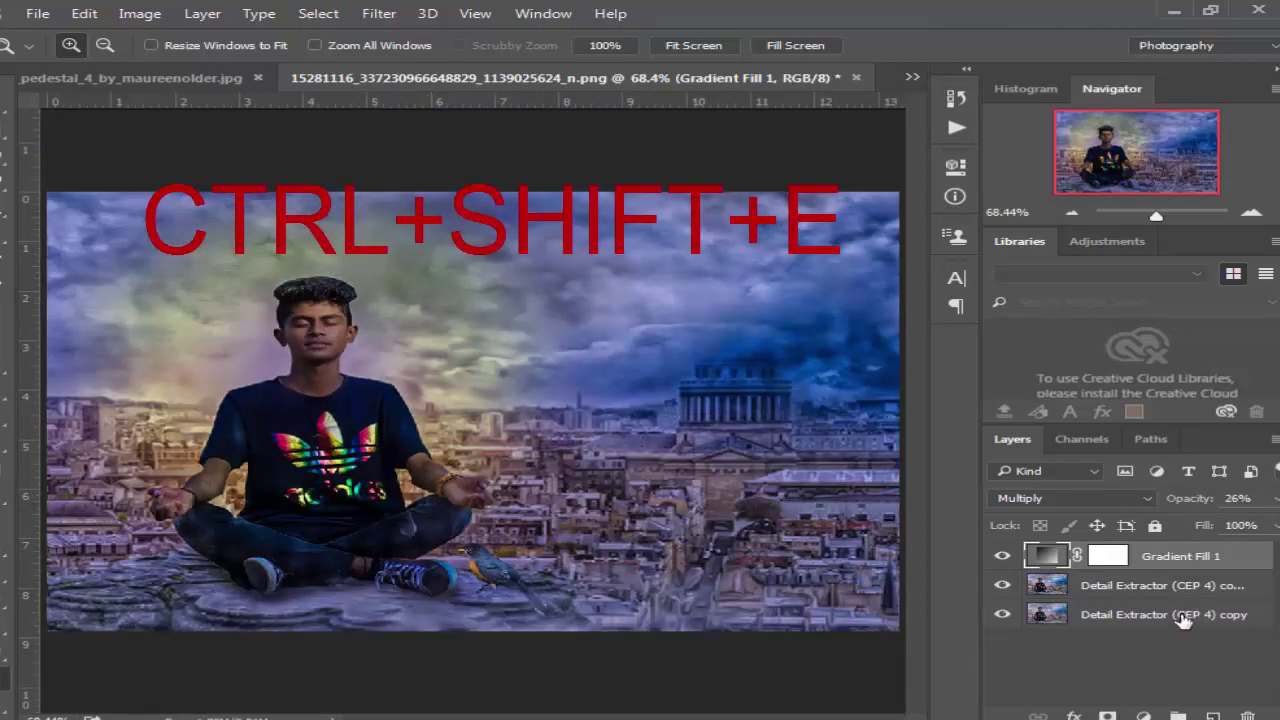
- Merge the visible layers into one and raise Clarity in the Camera Raw Filter
{"action": "key", "text": "ctrl+shift+e"}
{"action": "left_click", "coordinate": [379, 13]}
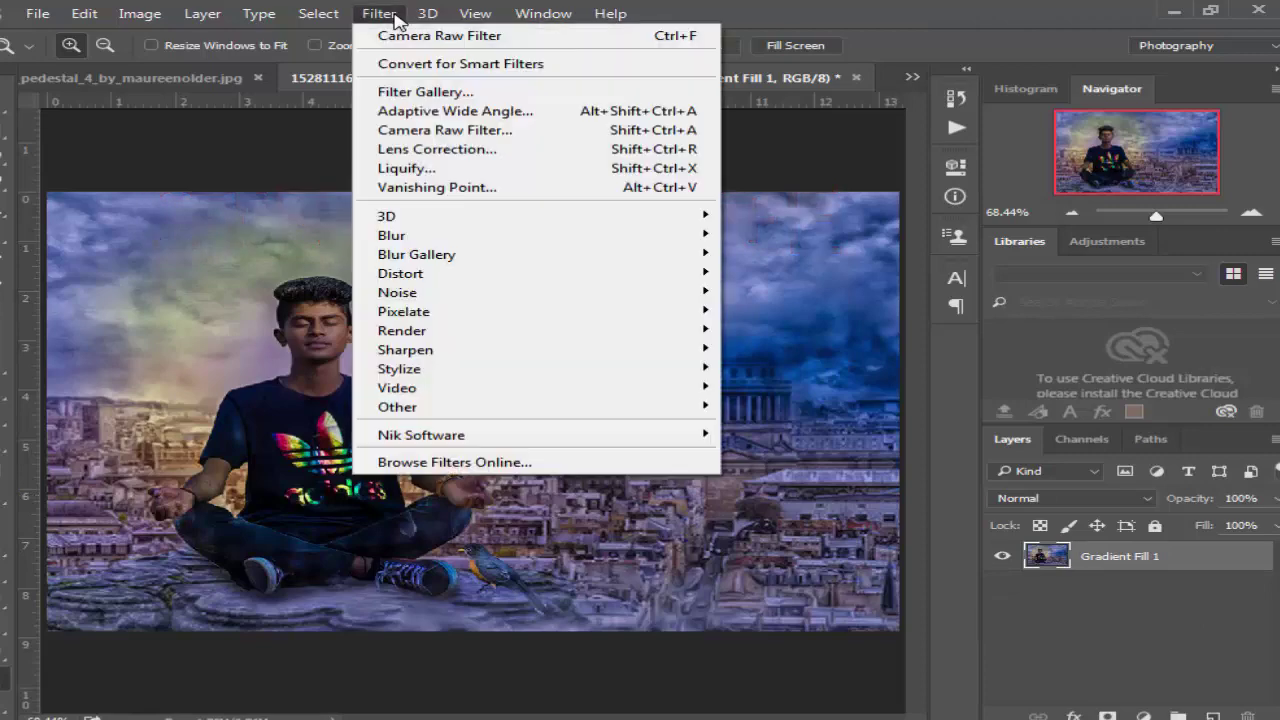
{"action": "left_click", "coordinate": [422, 131]}
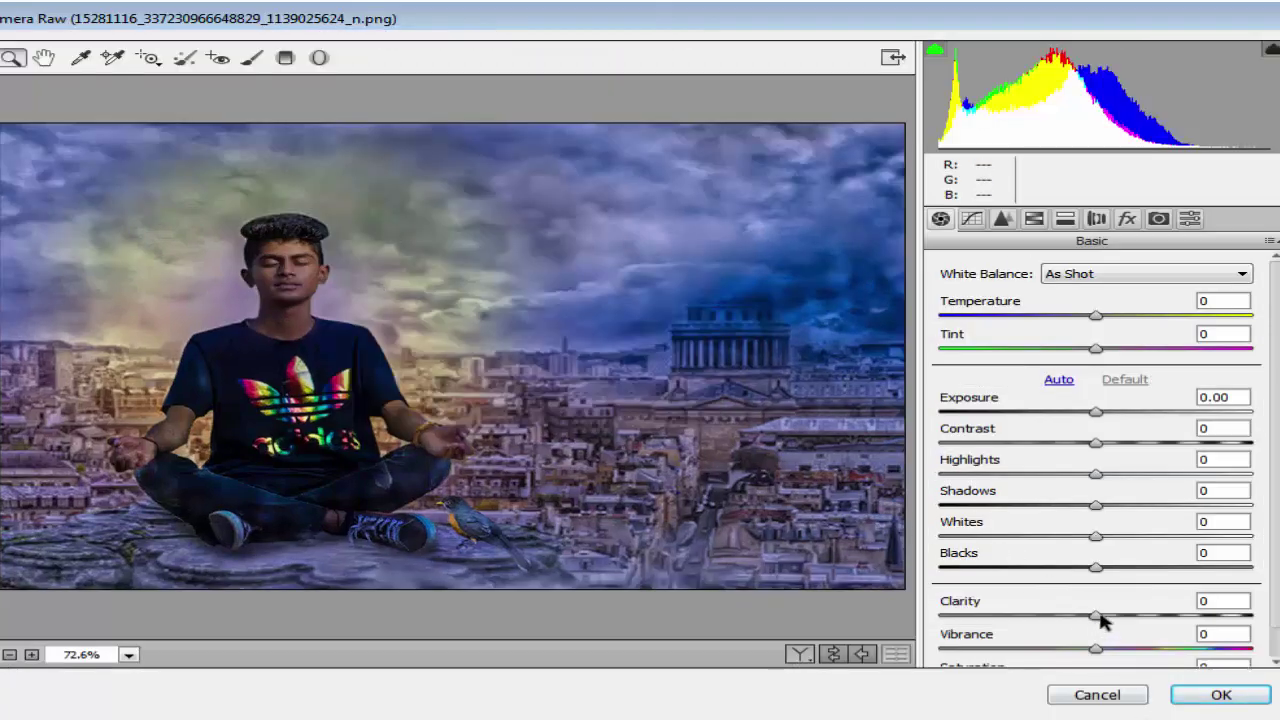
{"action": "mouse_move", "coordinate": [1097, 615]}
{"action": "left_mouse_down"}
{"action": "mouse_move", "coordinate": [1127, 616]}
{"action": "mouse_move", "coordinate": [1074, 618]}
{"action": "mouse_move", "coordinate": [1139, 618]}
{"action": "left_mouse_up"}
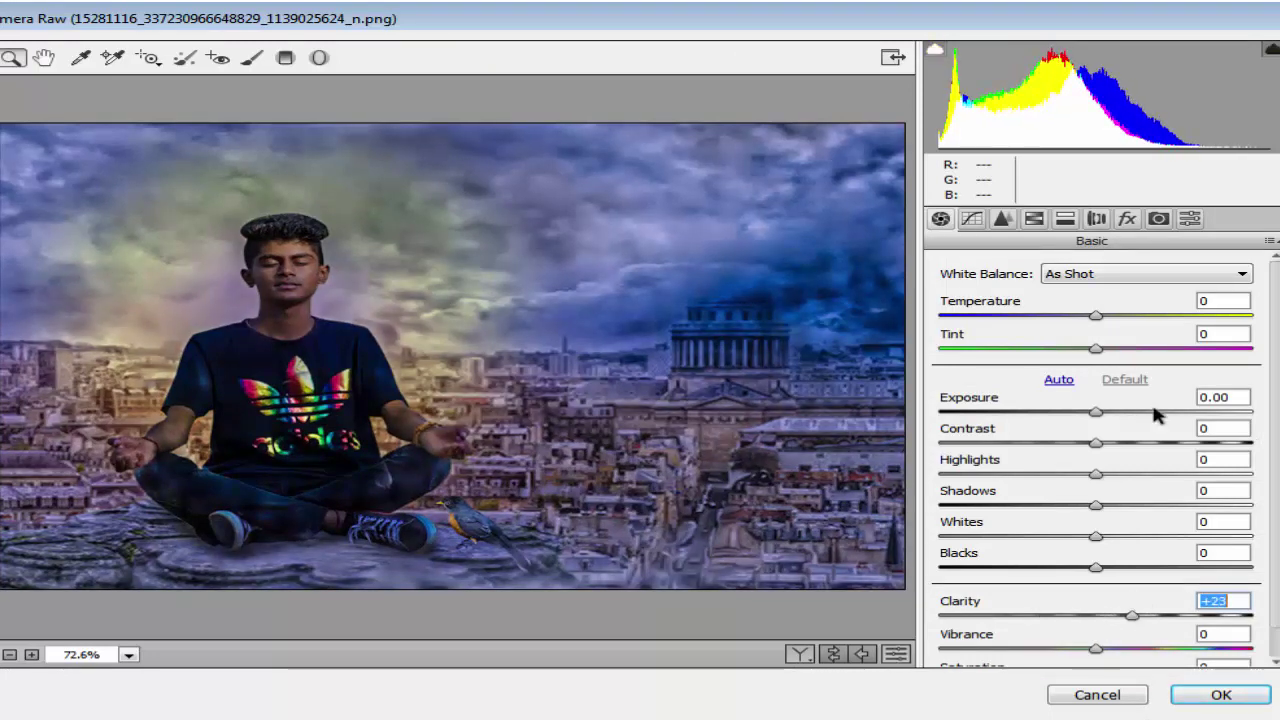
- Darken Aqua luminance to -38 and Blues to -27, then bring in the light-burst photo
{"action": "left_click", "coordinate": [1035, 220]}
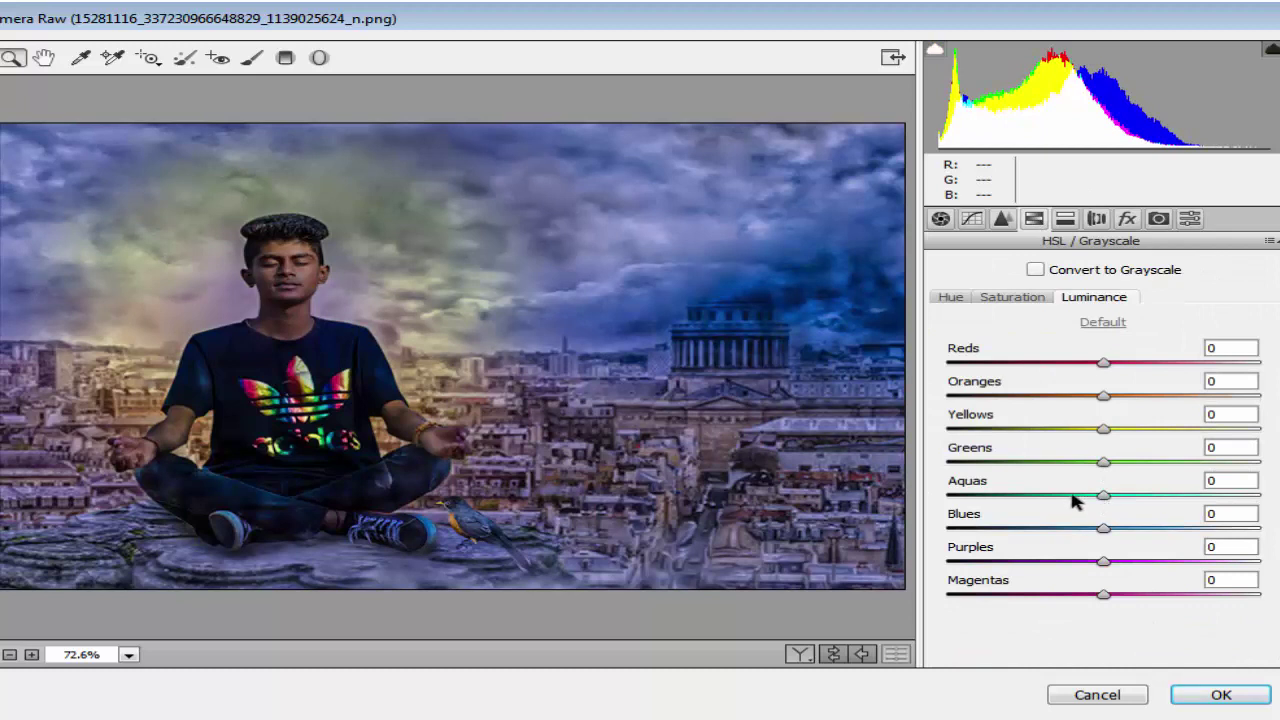
{"action": "left_click", "coordinate": [1028, 493]}
{"action": "left_click_drag", "start_coordinate": [1103, 496], "coordinate": [1045, 495]}
{"action": "mouse_move", "coordinate": [1102, 529]}
{"action": "left_mouse_down"}
{"action": "mouse_move", "coordinate": [1062, 530]}
{"action": "mouse_move", "coordinate": [1088, 531]}
{"action": "left_mouse_up"}
{"action": "left_click", "coordinate": [1221, 694]}
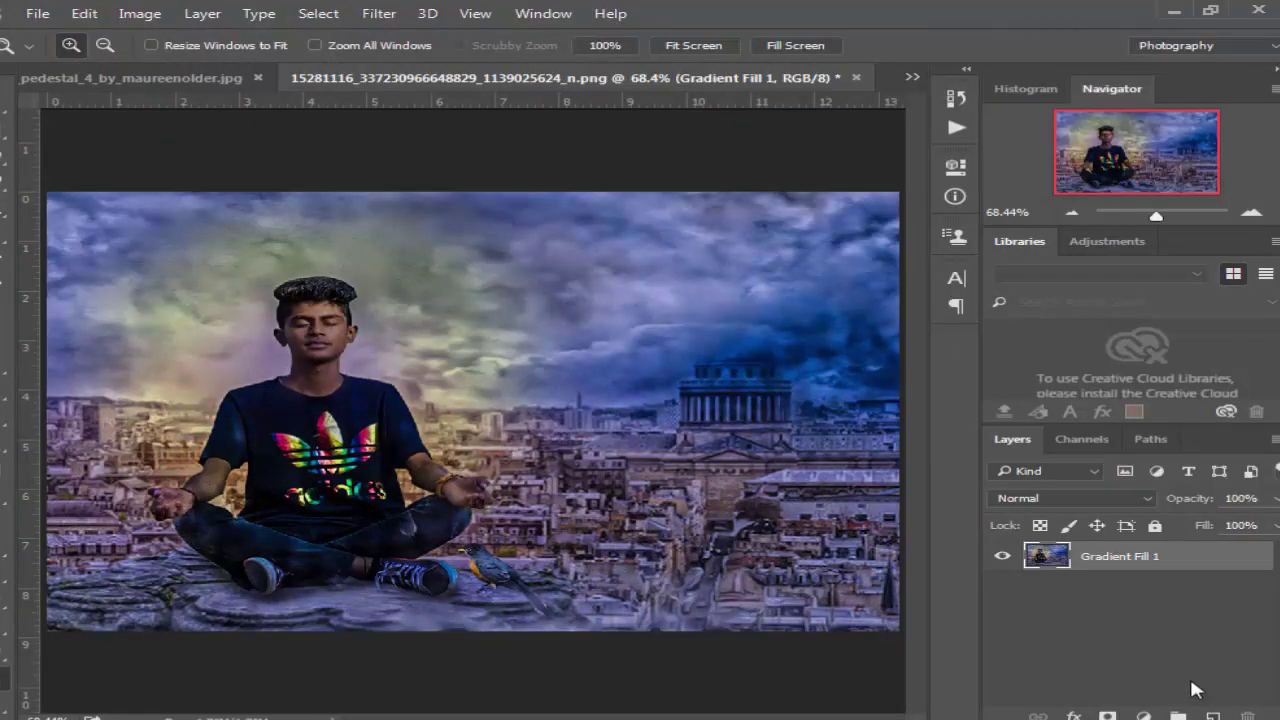
{"action": "key", "text": "v"}
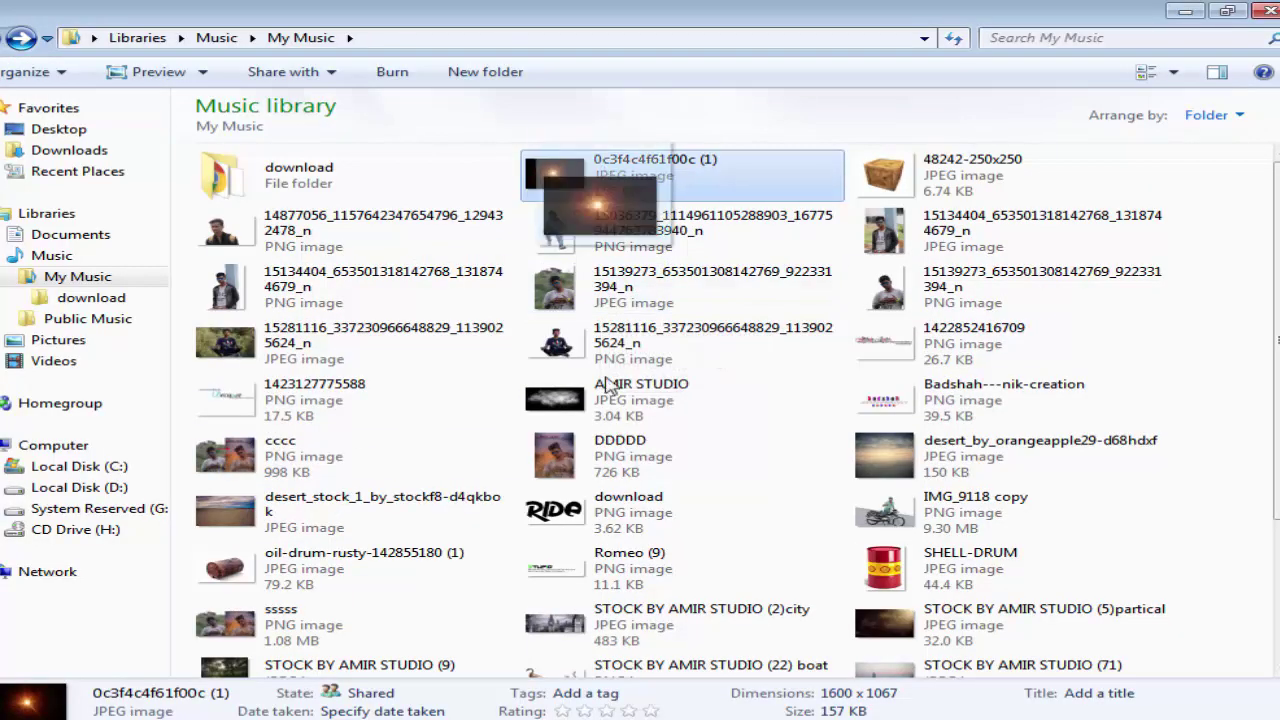
{"action": "mouse_move", "coordinate": [606, 380]}
{"action": "left_mouse_down"}
{"action": "mouse_move", "coordinate": [565, 705]}
{"action": "mouse_move", "coordinate": [586, 366]}
{"action": "left_mouse_up"}
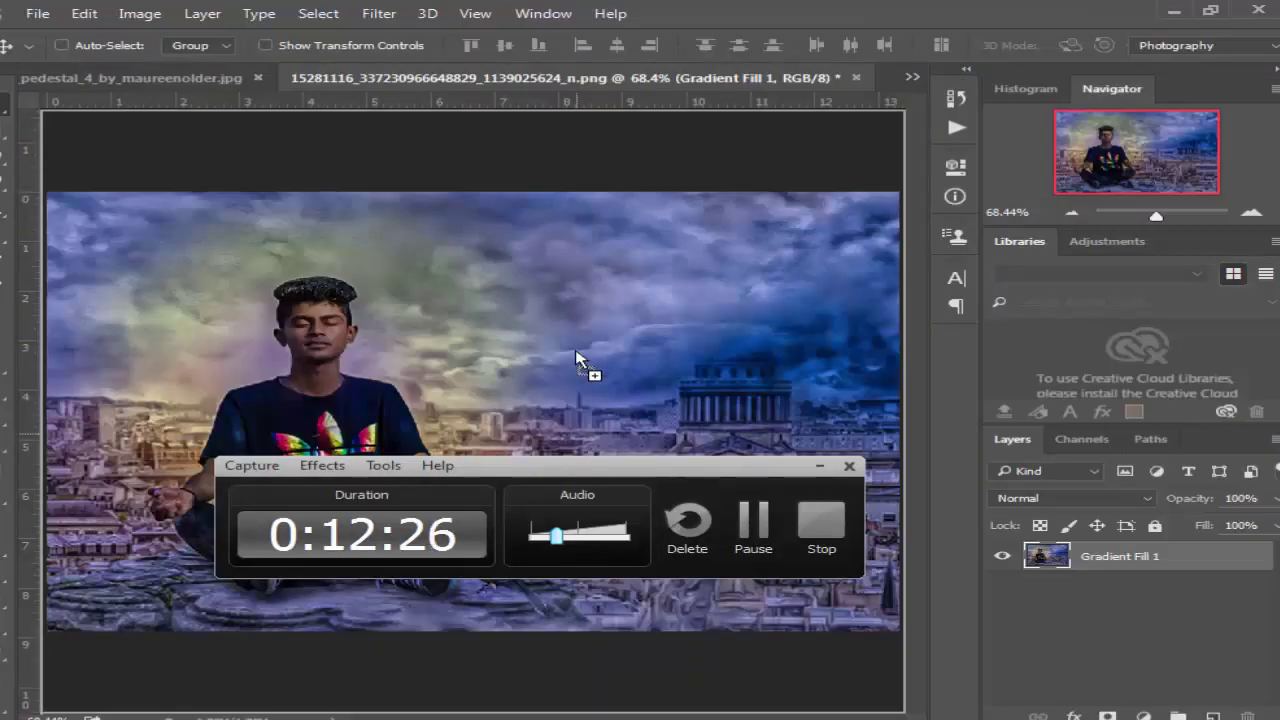
- Place the light-burst image over the scene and blend it in Screen mode
{"action": "left_click", "coordinate": [820, 467]}
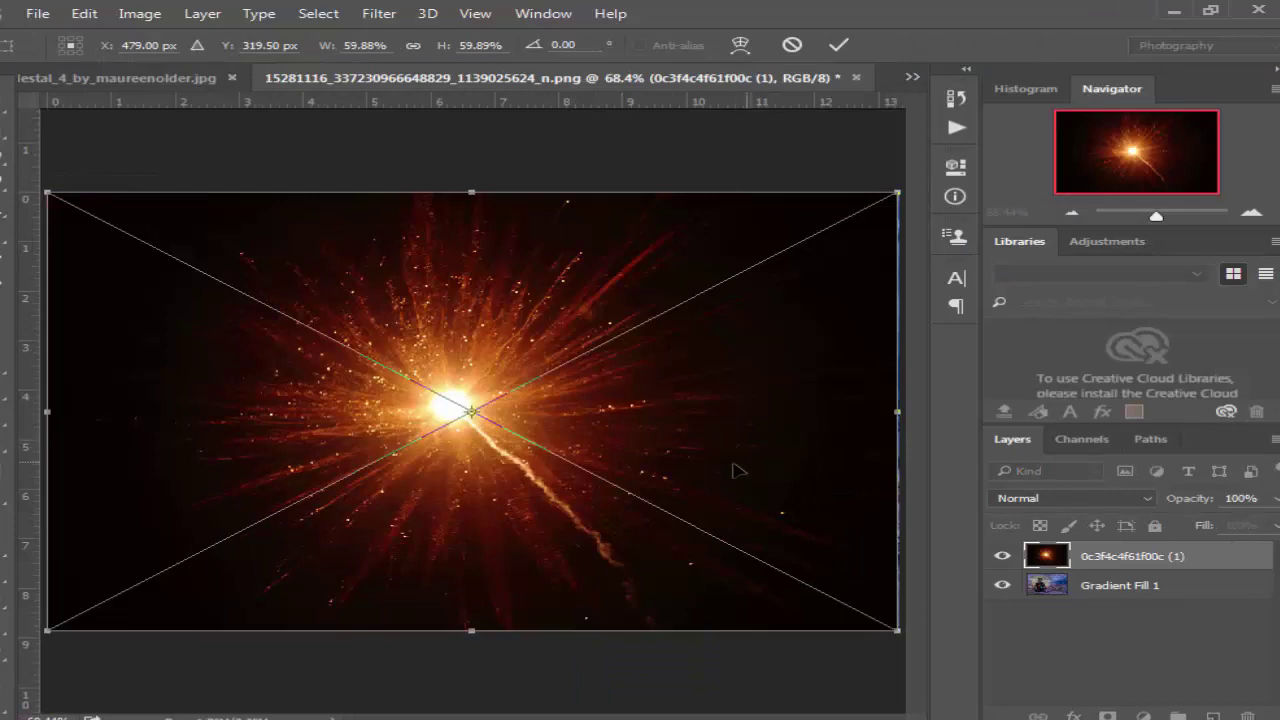
{"action": "left_click_drag", "start_coordinate": [577, 500], "coordinate": [592, 494]}
{"action": "key", "text": "Return"}
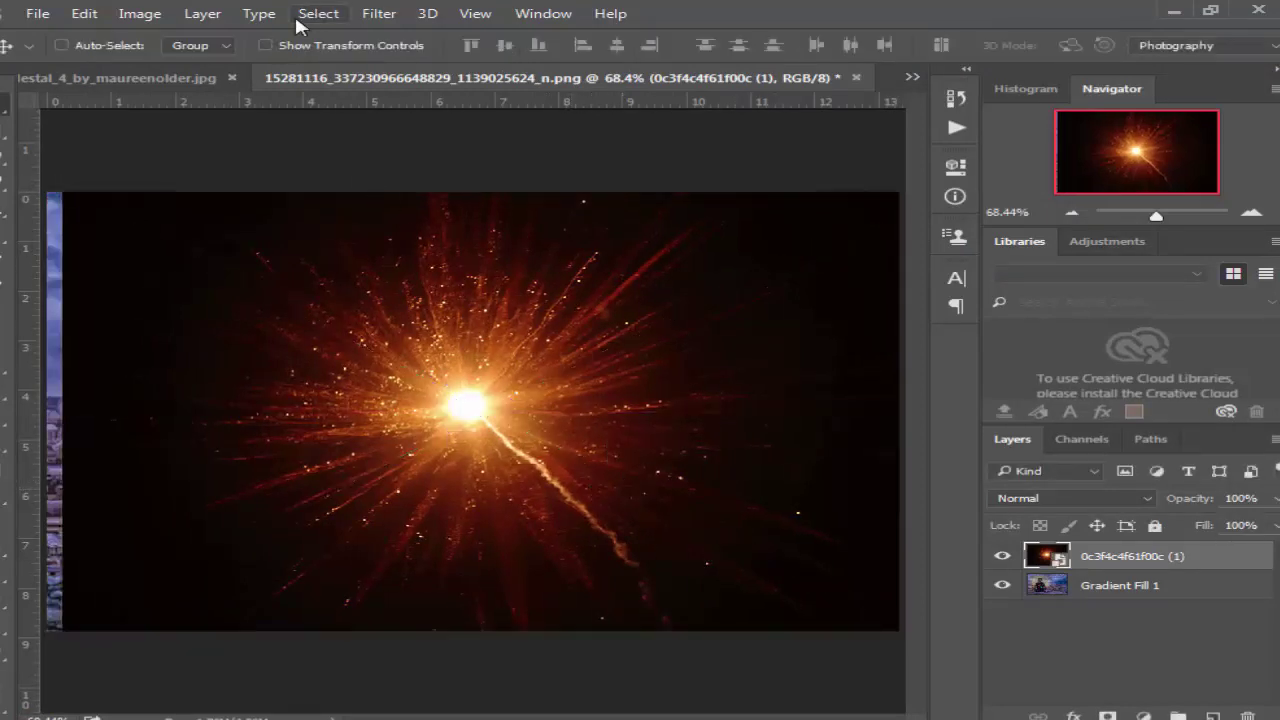
{"action": "left_click", "coordinate": [1098, 498]}
{"action": "left_click", "coordinate": [1025, 229]}
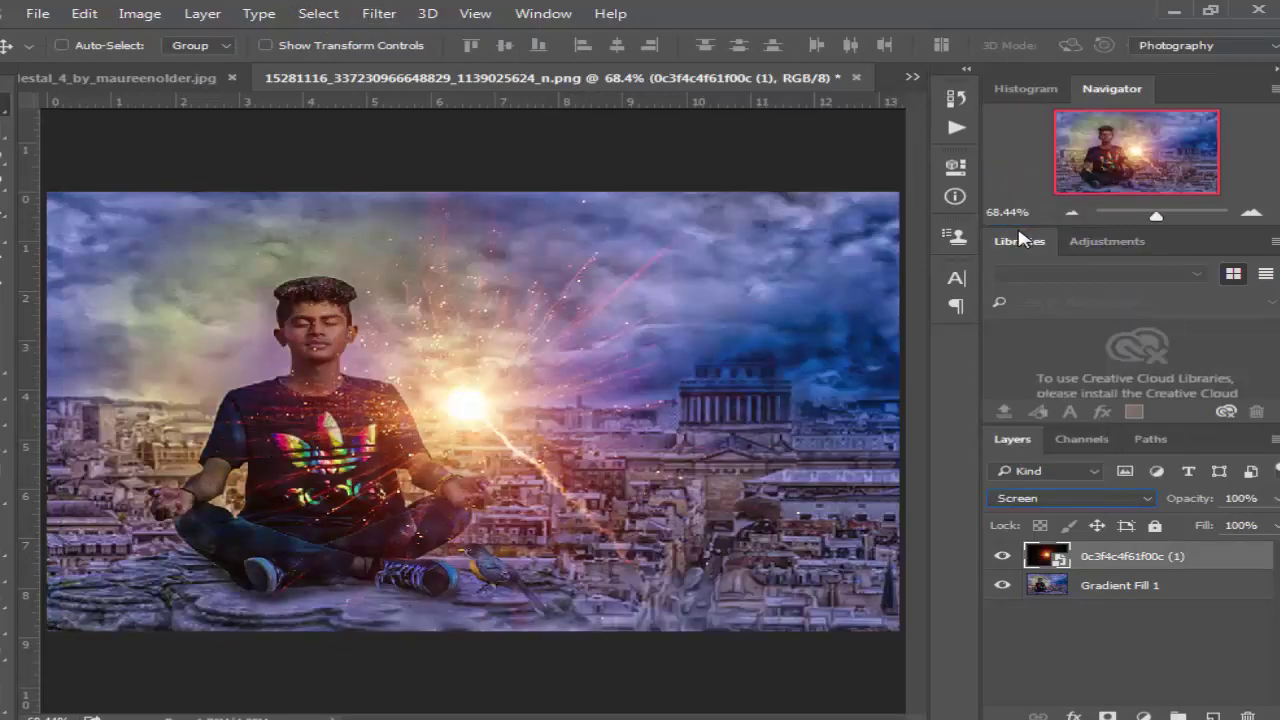
- Soften the light burst with a 170.5 px Gaussian Blur and shift the glow left toward the man
{"action": "left_click", "coordinate": [390, 12]}
{"action": "mouse_move", "coordinate": [398, 292]}
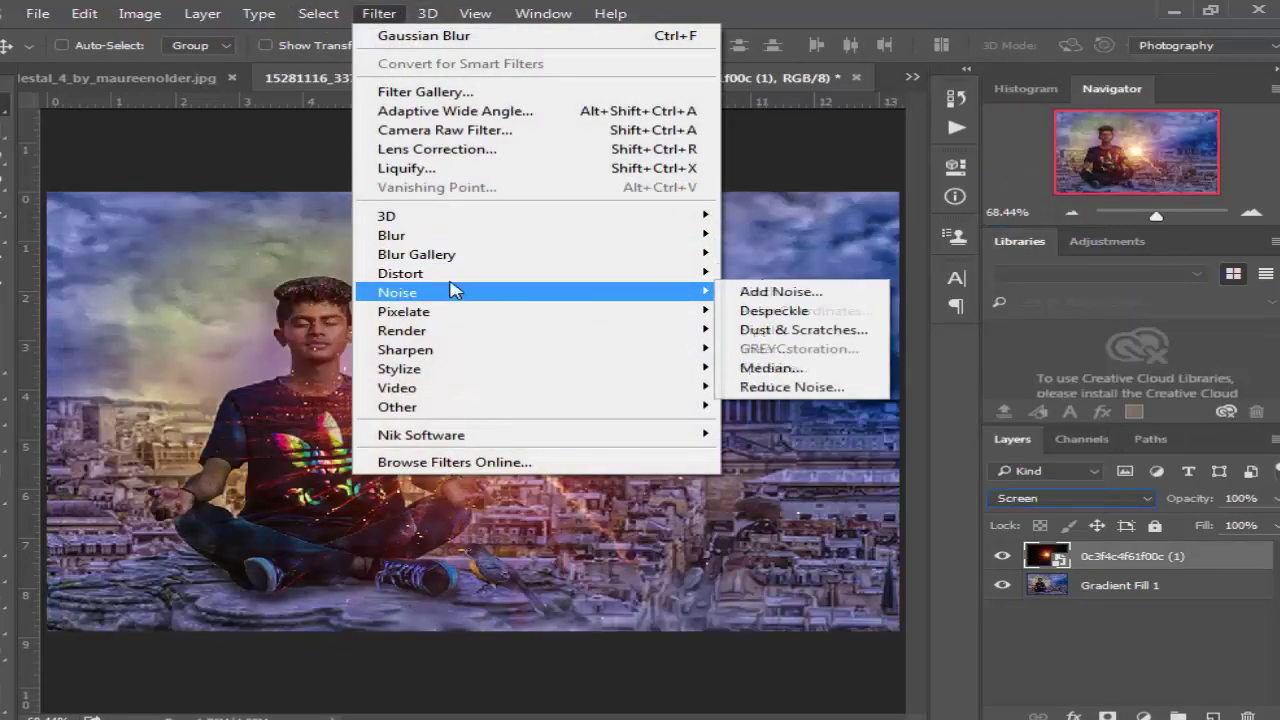
{"action": "mouse_move", "coordinate": [392, 235]}
{"action": "left_click", "coordinate": [792, 309]}
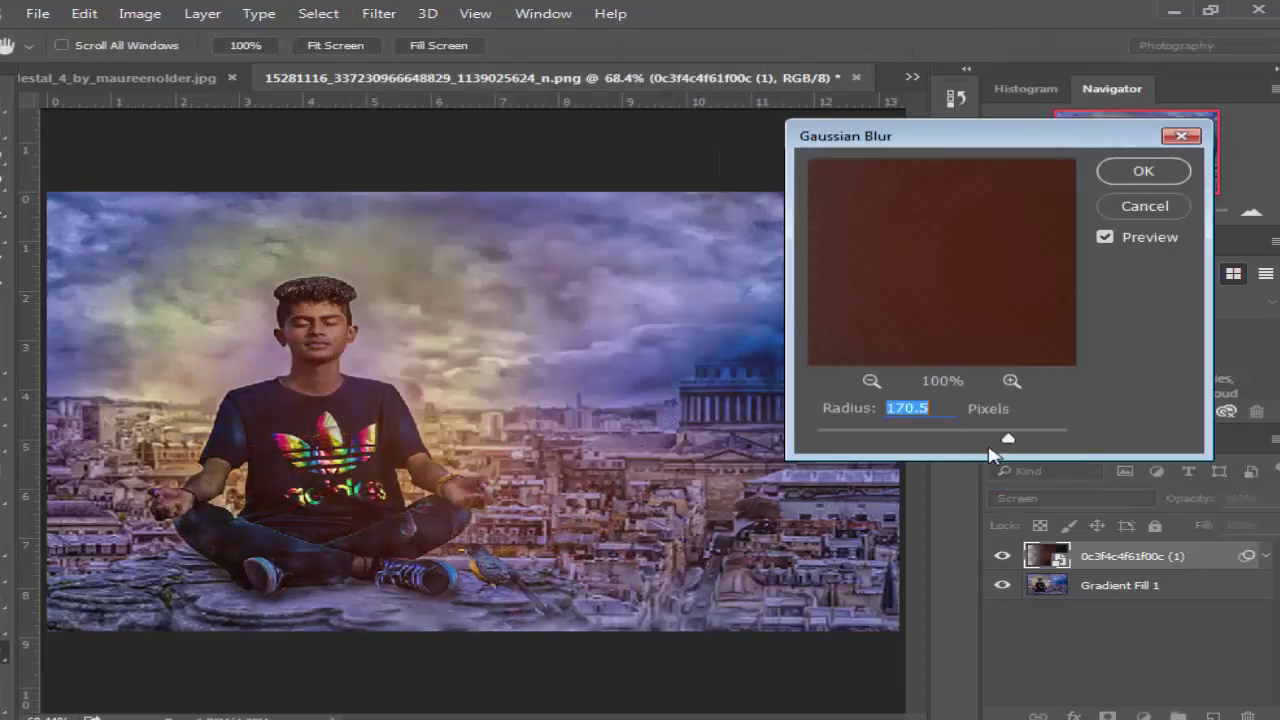
{"action": "left_click", "coordinate": [1176, 170]}
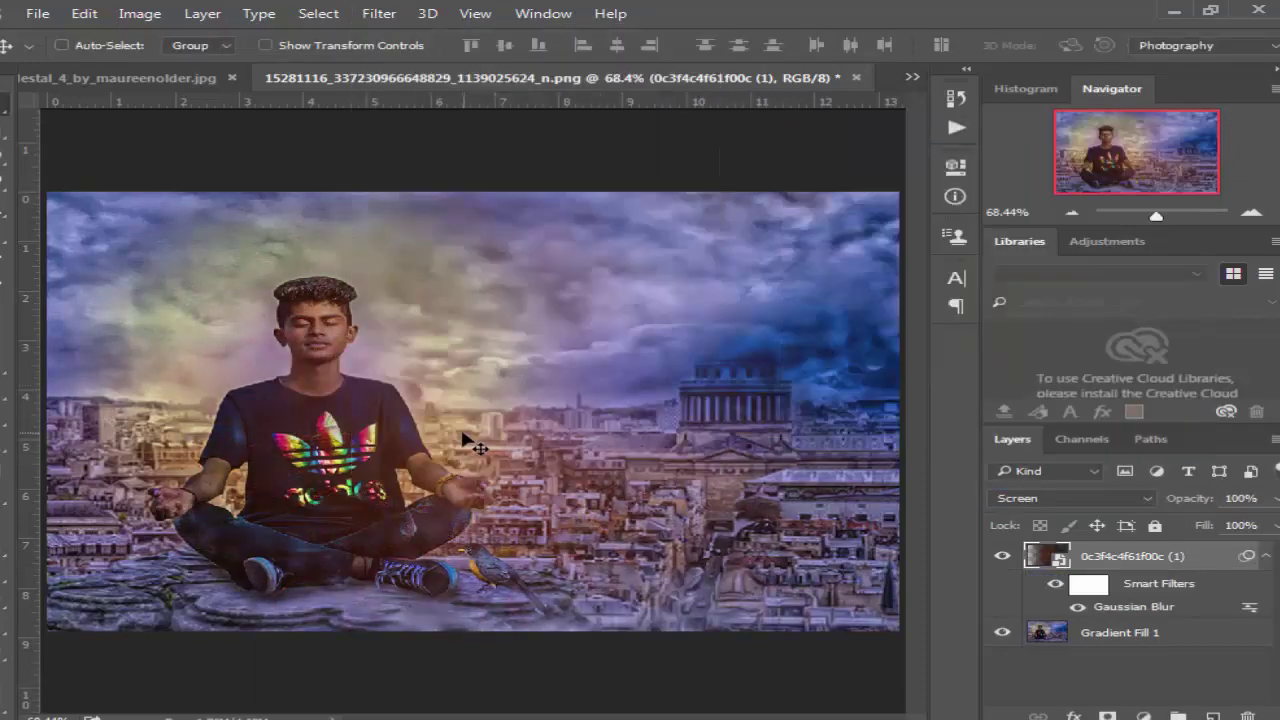
{"action": "left_click_drag", "start_coordinate": [462, 437], "coordinate": [164, 437]}
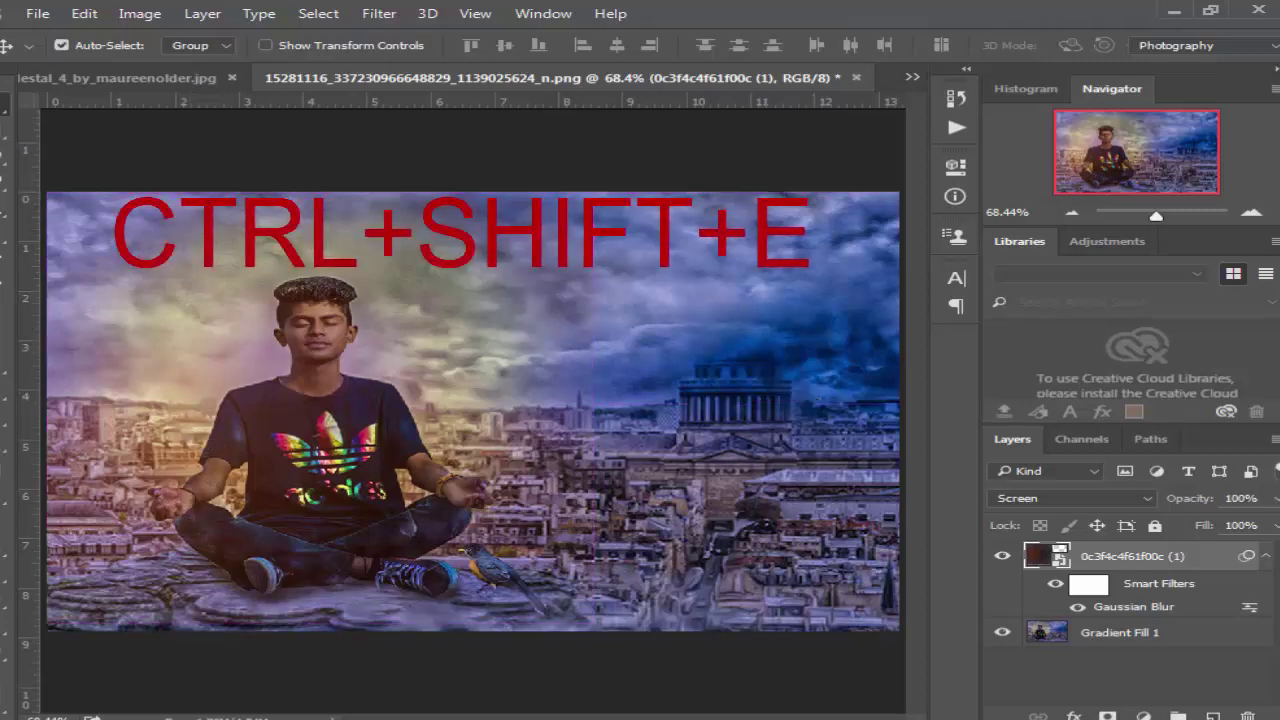
- Flatten the composite, then open the download folder and drag the poem PNG toward Photoshop
{"action": "key", "text": "ctrl+shift+e"}
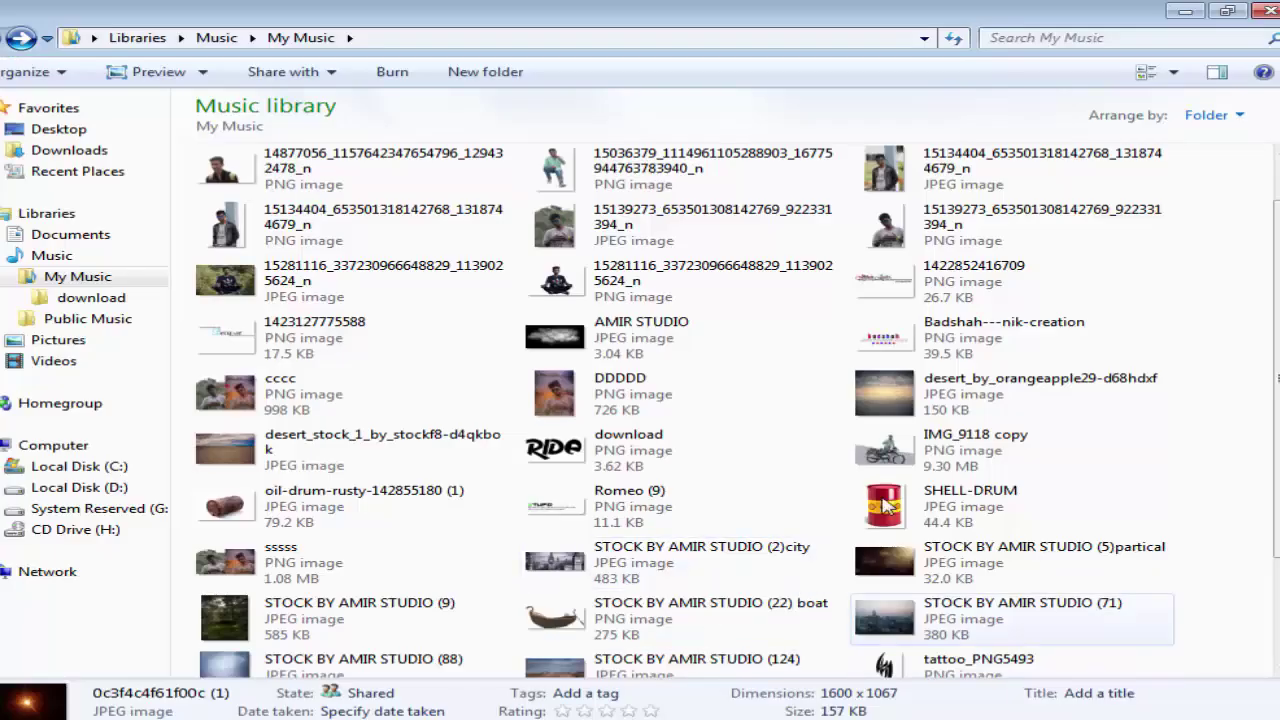
{"action": "double_click", "coordinate": [250, 178]}
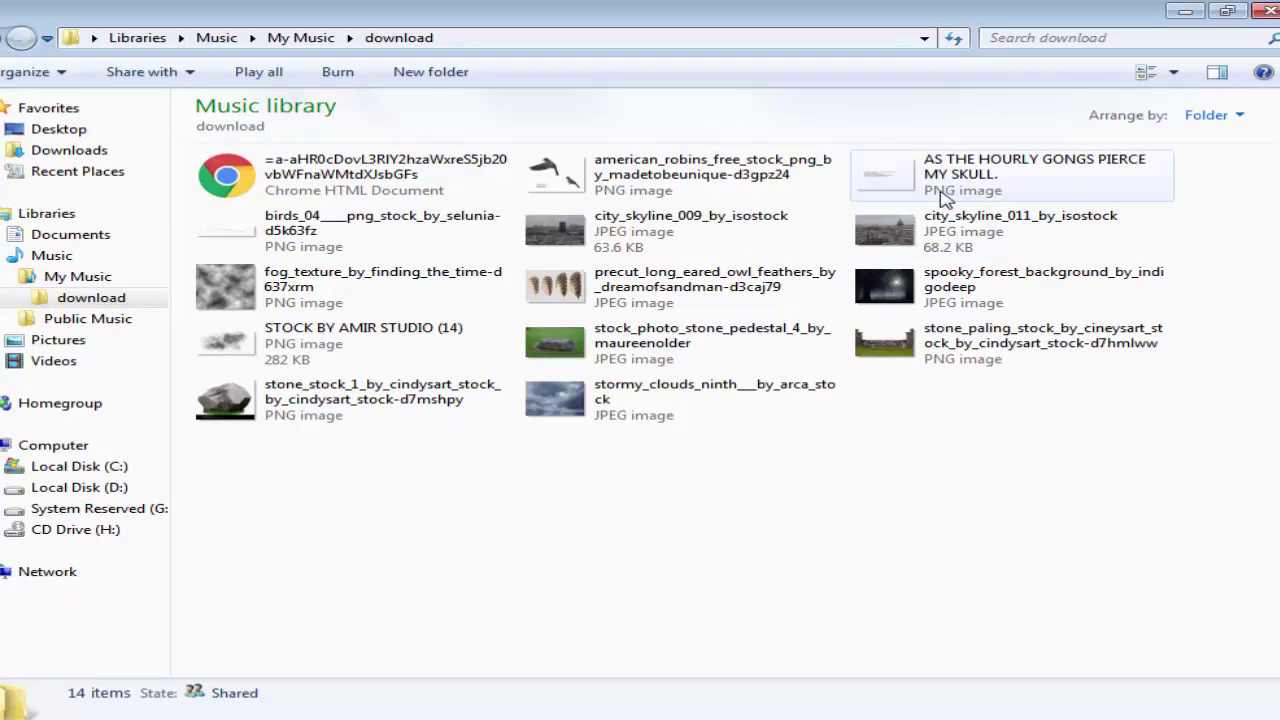
{"action": "mouse_move", "coordinate": [945, 200]}
{"action": "left_mouse_down"}
{"action": "mouse_move", "coordinate": [640, 712]}
{"action": "mouse_move", "coordinate": [646, 651]}
{"action": "left_mouse_up"}
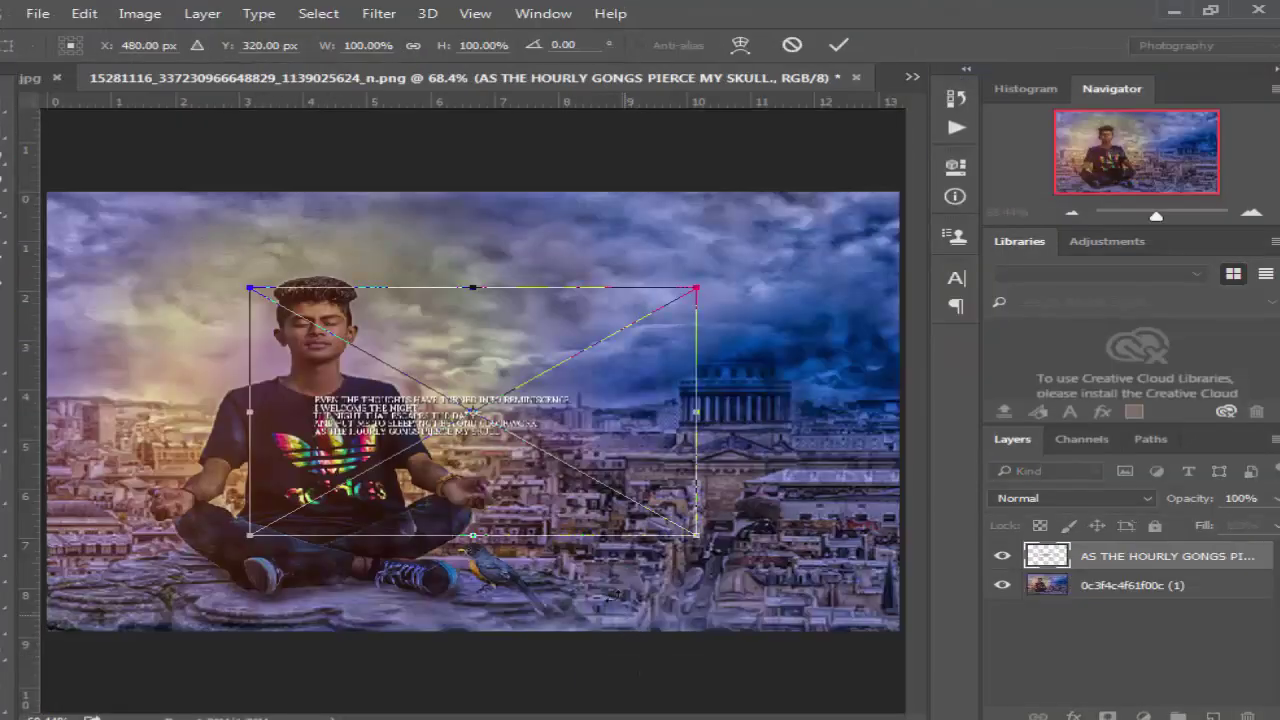
- Drop in the poem PNG, scale it to about 131% and set it at the bottom right
{"action": "mouse_move", "coordinate": [572, 500]}
{"action": "left_mouse_down"}
{"action": "mouse_move", "coordinate": [726, 657]}
{"action": "mouse_move", "coordinate": [800, 660]}
{"action": "left_mouse_up"}
{"action": "left_click_drag", "start_coordinate": [658, 493], "coordinate": [673, 500]}
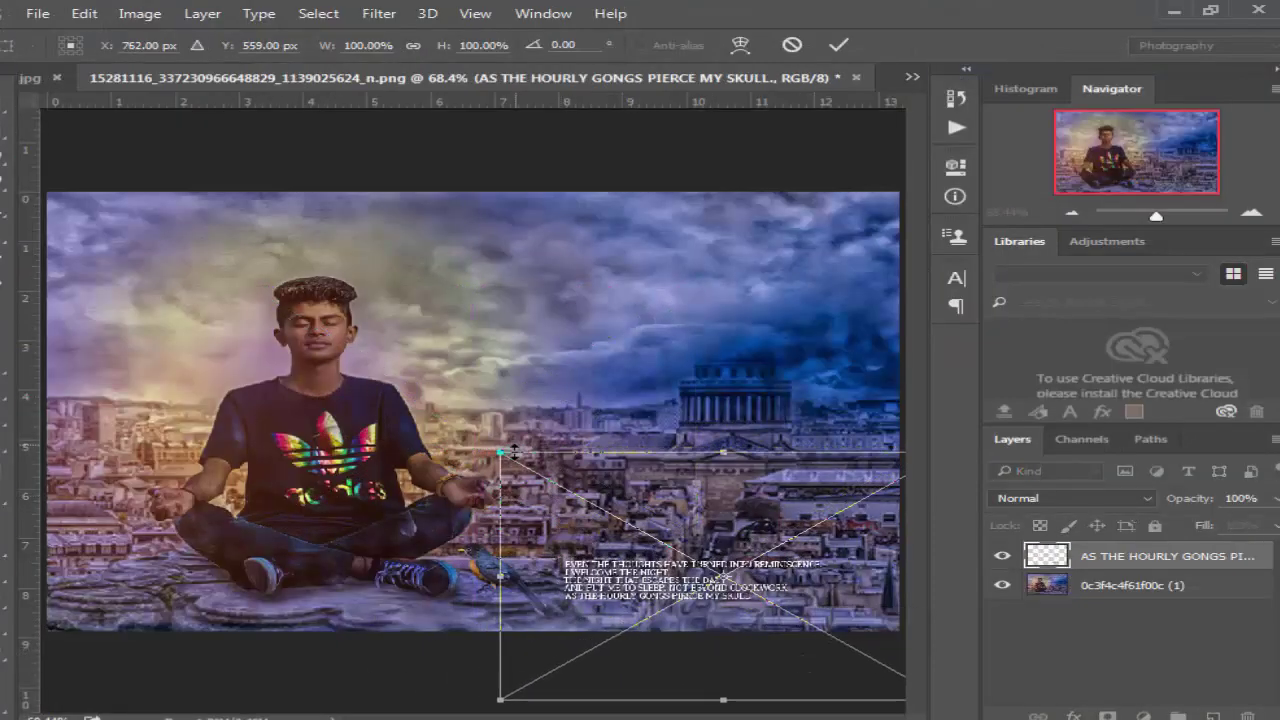
{"action": "left_click_drag", "start_coordinate": [497, 451], "coordinate": [343, 367]}
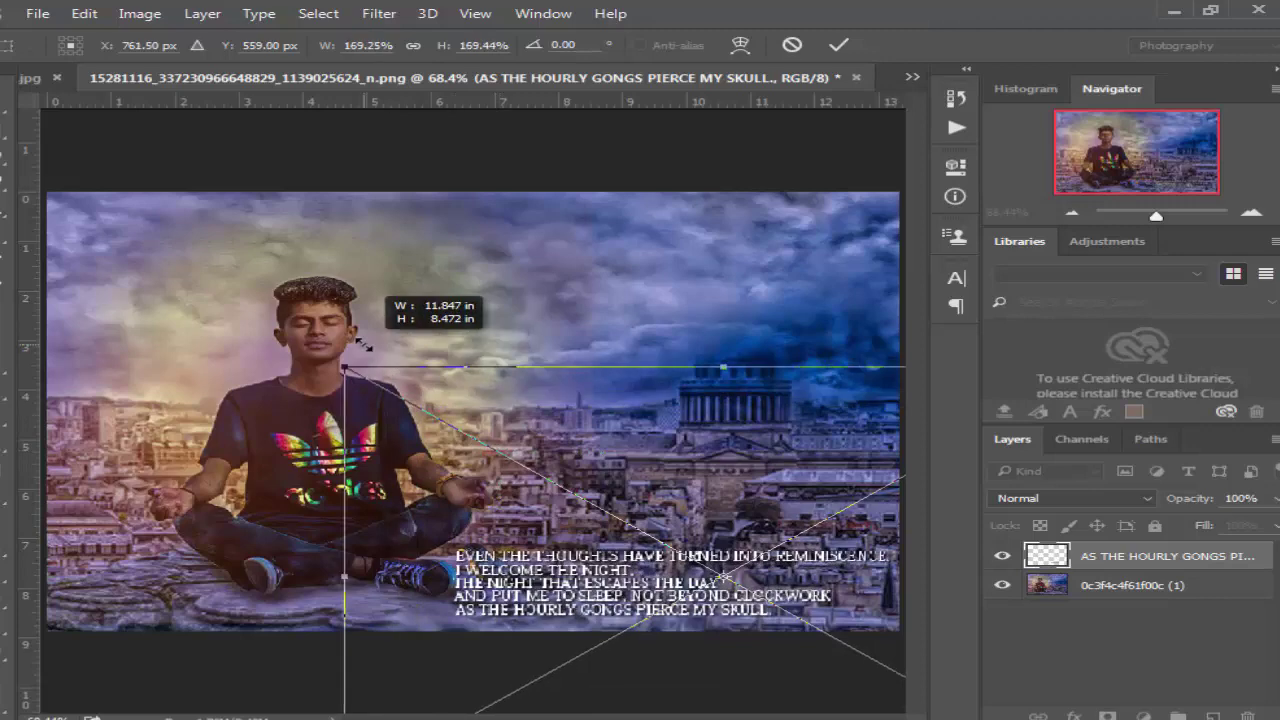
{"action": "mouse_move", "coordinate": [590, 596]}
{"action": "left_mouse_down"}
{"action": "mouse_move", "coordinate": [638, 626]}
{"action": "mouse_move", "coordinate": [661, 581]}
{"action": "left_mouse_up"}
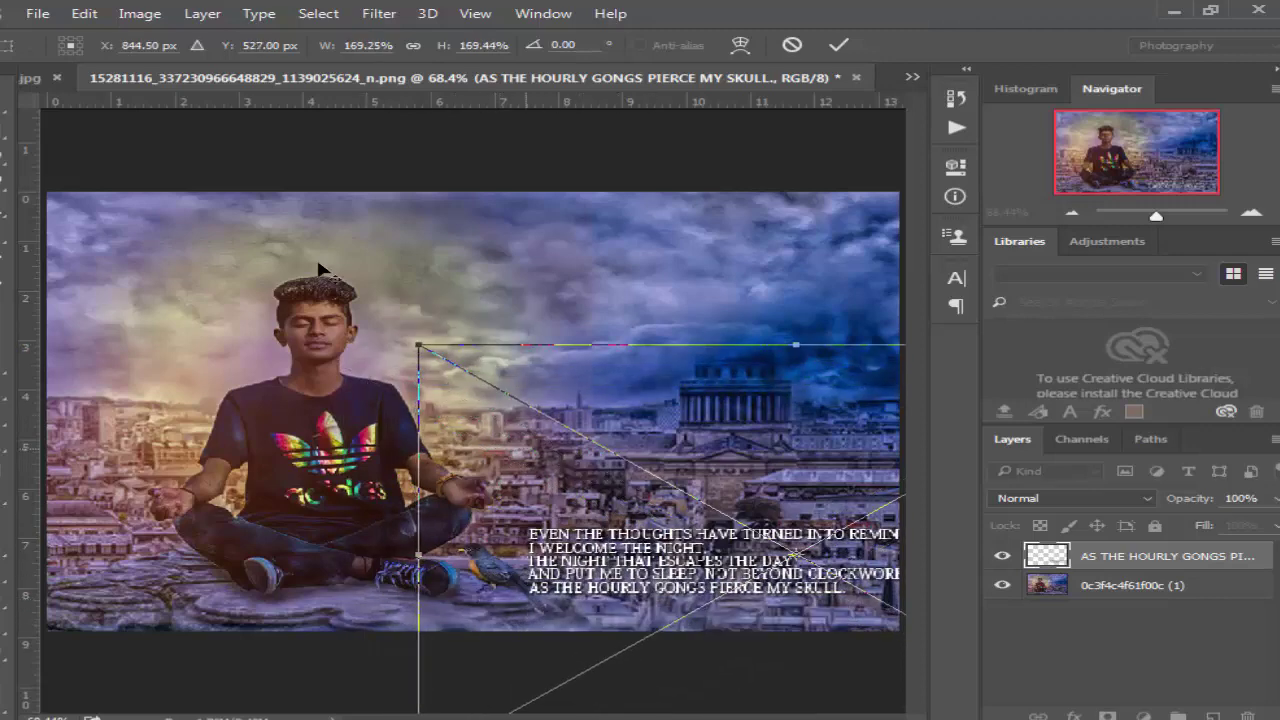
{"action": "left_click_drag", "start_coordinate": [422, 348], "coordinate": [443, 386]}
{"action": "mouse_move", "coordinate": [726, 633]}
{"action": "left_mouse_down"}
{"action": "mouse_move", "coordinate": [757, 670]}
{"action": "mouse_move", "coordinate": [757, 628]}
{"action": "left_mouse_up"}
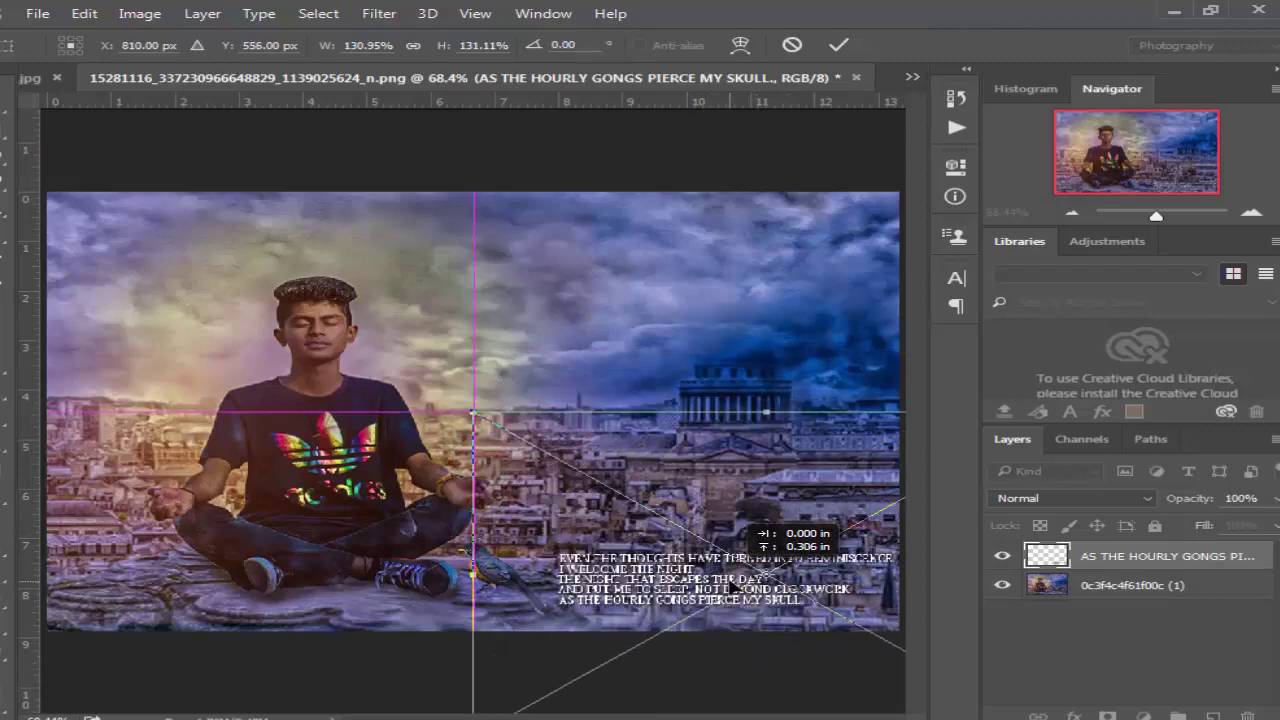
{"action": "left_click_drag", "start_coordinate": [766, 538], "coordinate": [735, 588]}
{"action": "key", "text": "Return"}
- Add a black 111 pt MAGICAL title above the city
{"action": "left_click", "coordinate": [3, 550]}
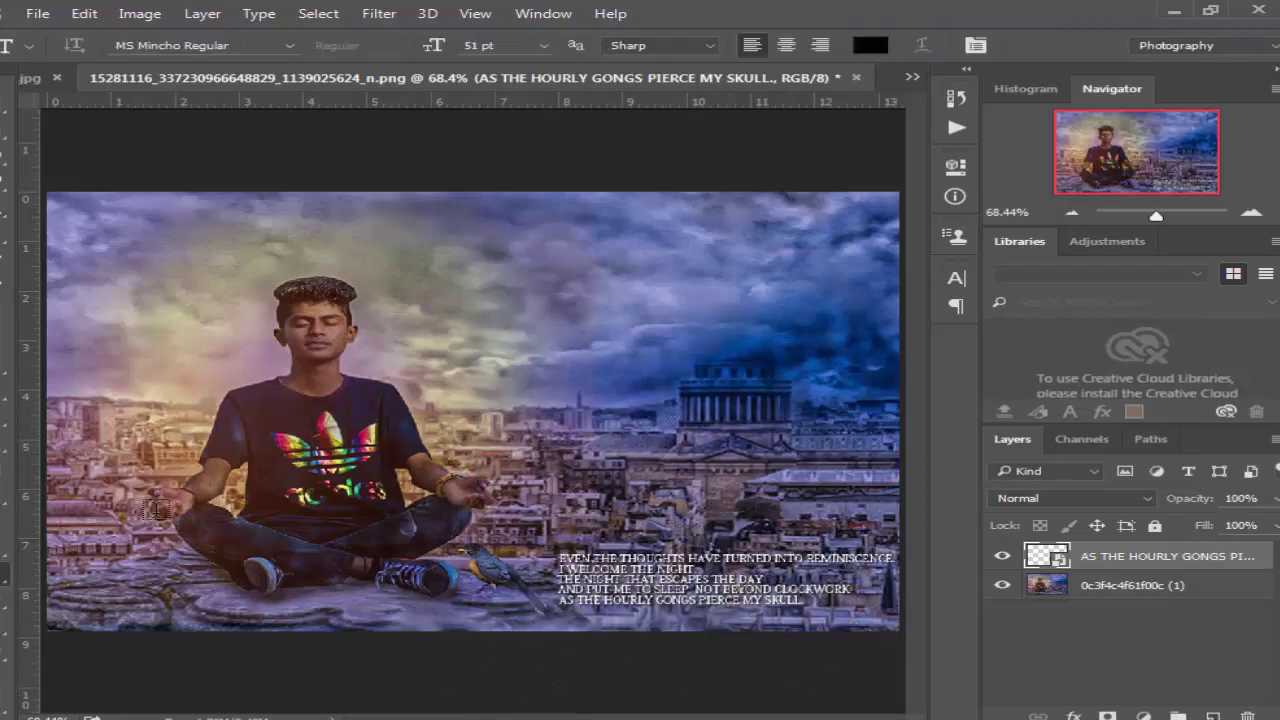
{"action": "left_click", "coordinate": [557, 289]}
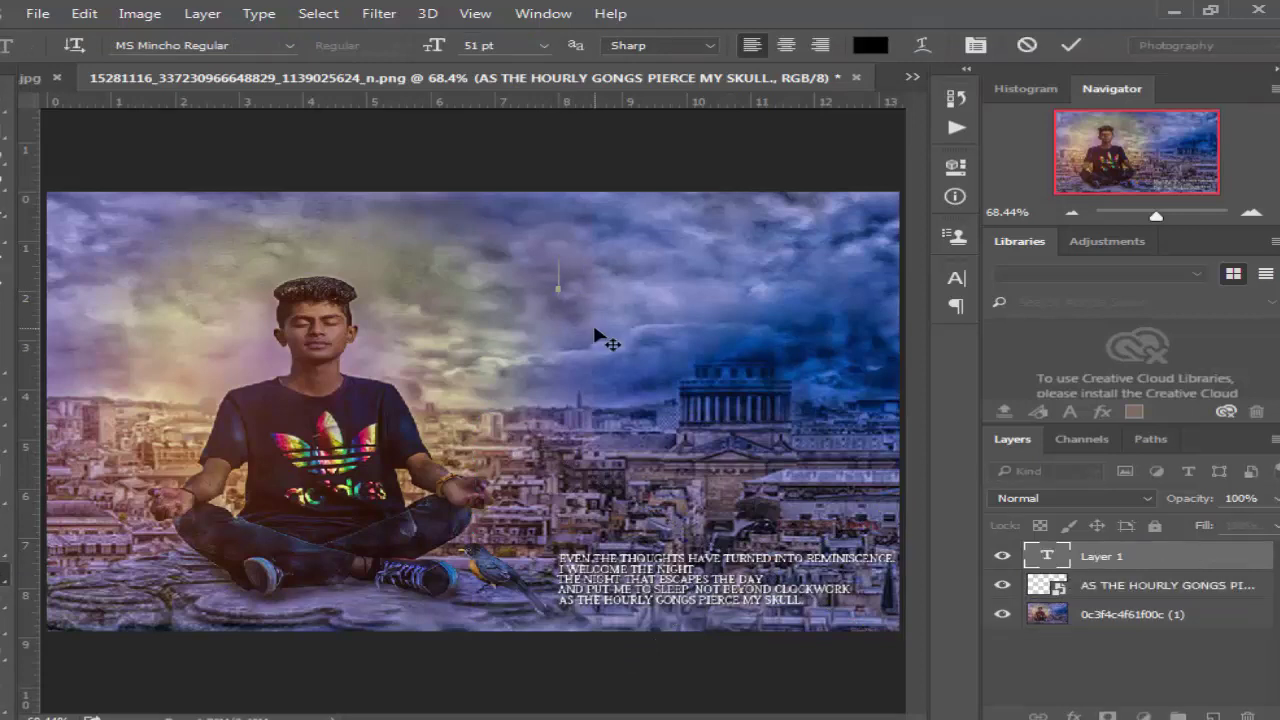
{"action": "left_click_drag", "start_coordinate": [433, 50], "coordinate": [505, 50]}
{"action": "type", "text": "MA"}
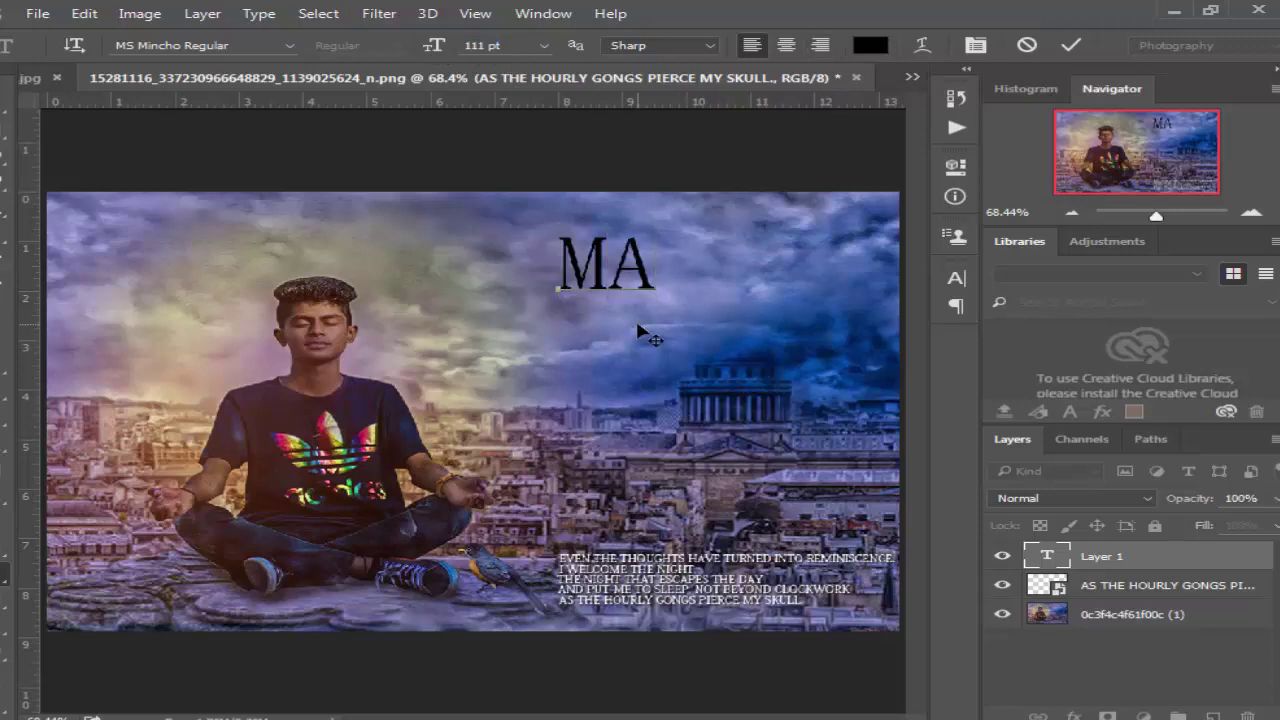
{"action": "type", "text": "GICA;"}
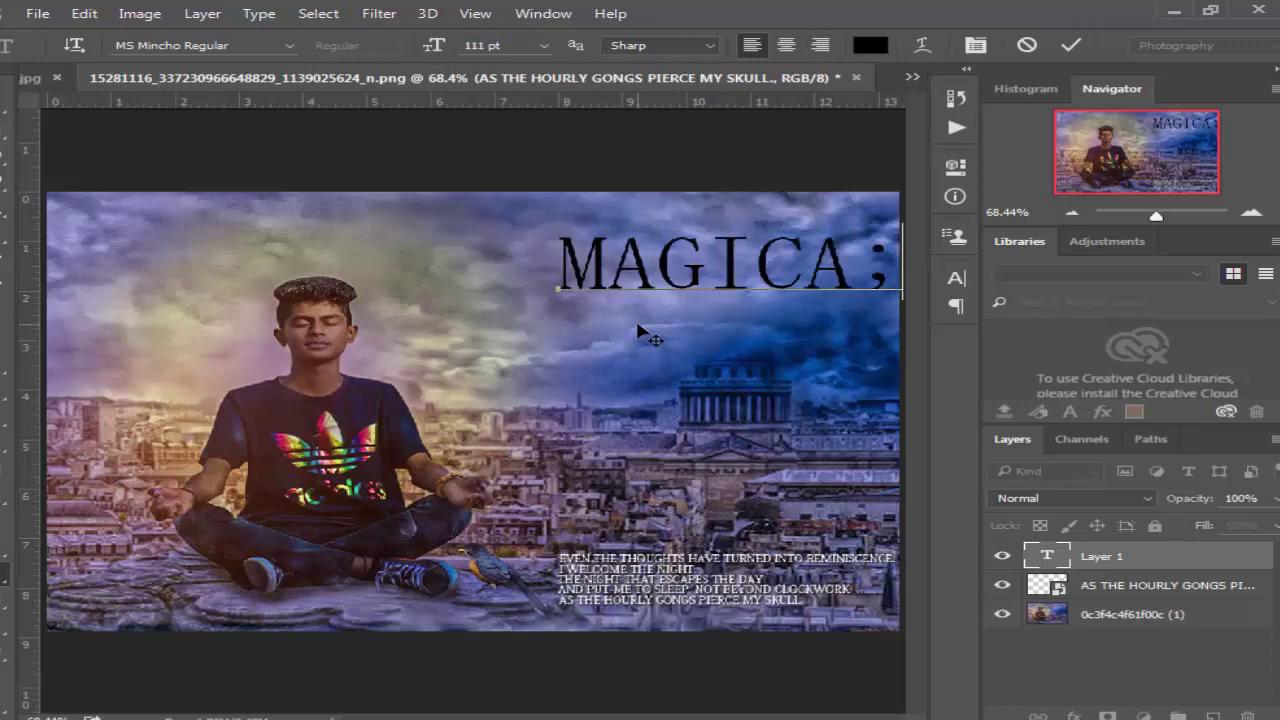
{"action": "key", "text": "BackSpace"}
{"action": "type", "text": "L"}
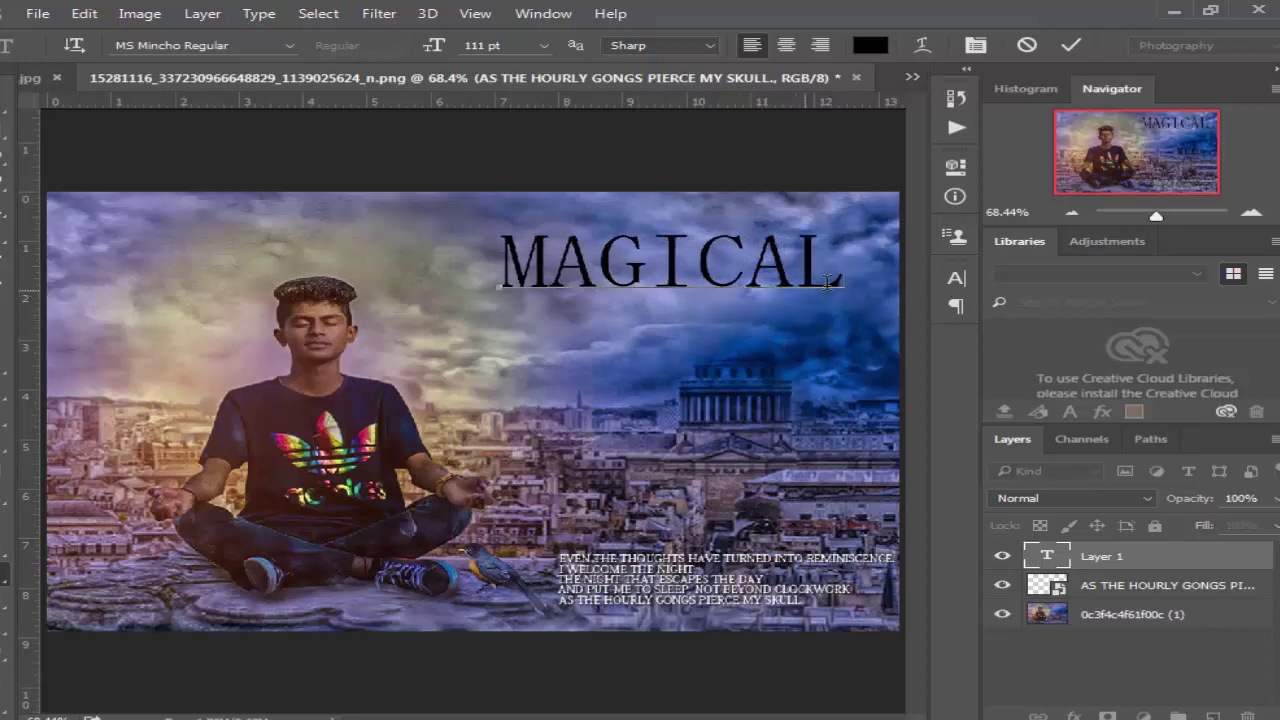
{"action": "left_click", "coordinate": [1071, 45]}
- Try a red 89 pt WORLD text line, then delete it and discard the layer
{"action": "left_click", "coordinate": [751, 347]}
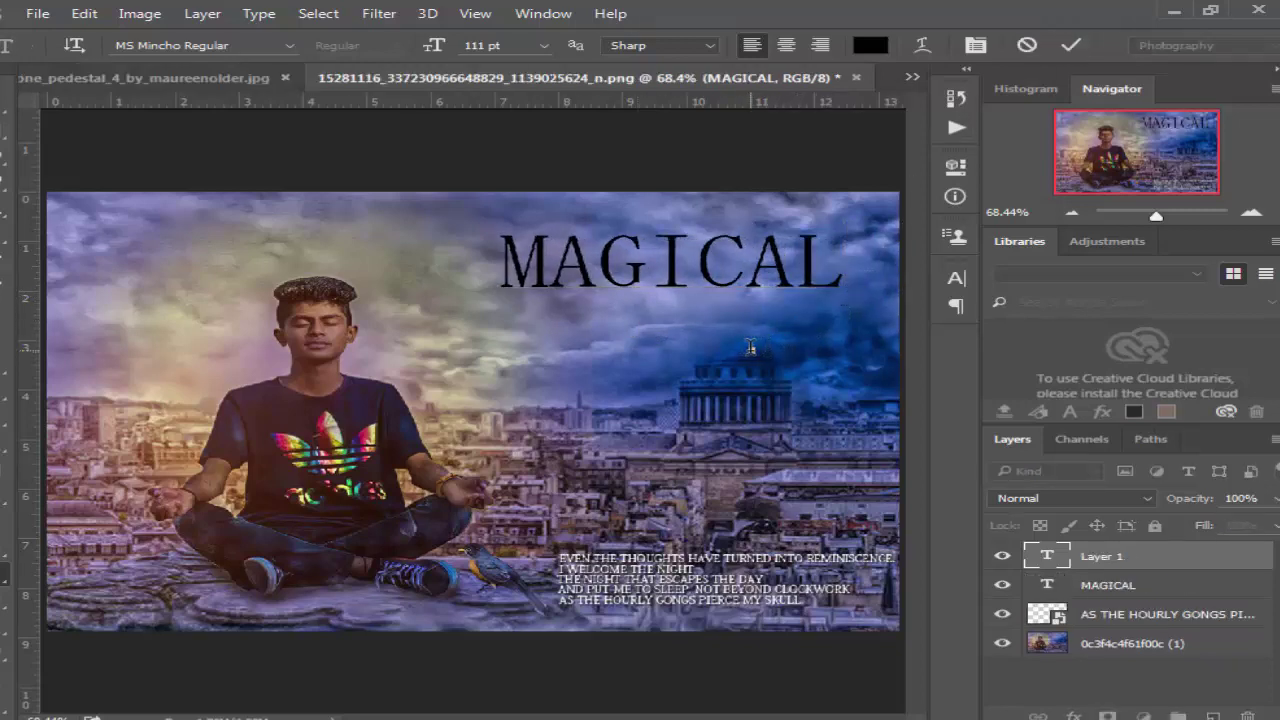
{"action": "type", "text": "WOR"}
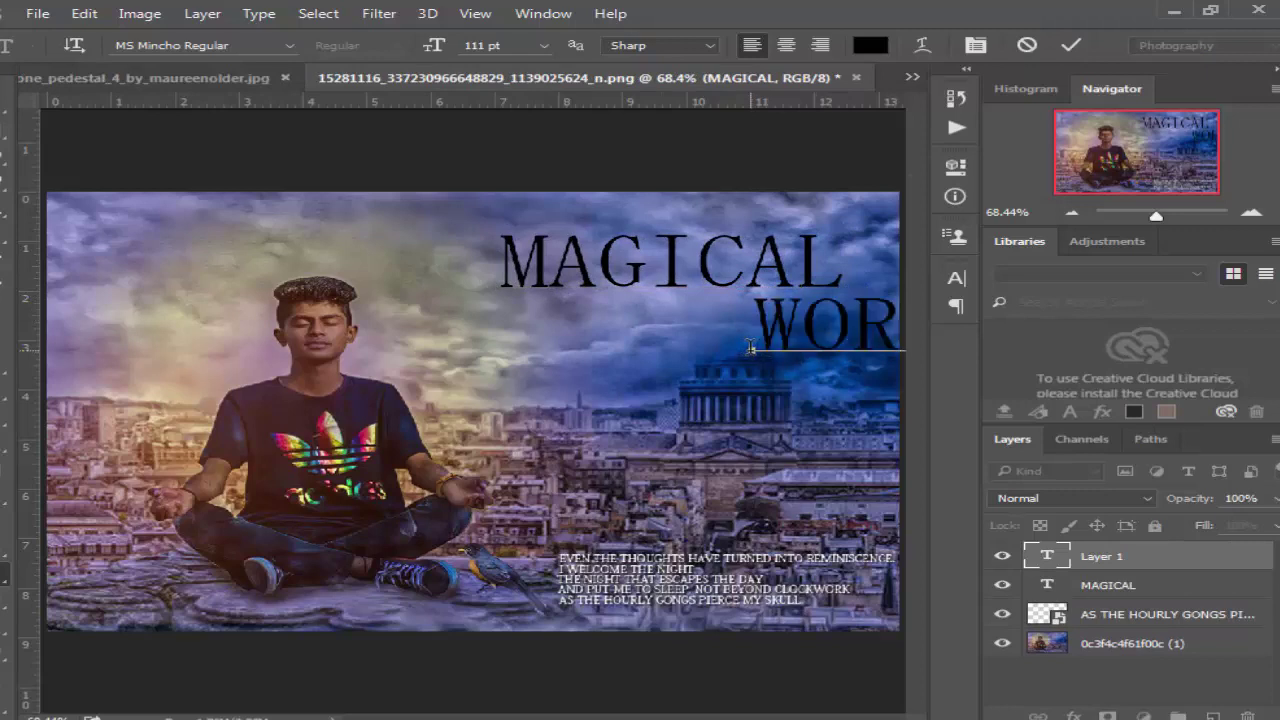
{"action": "type", "text": "LD"}
{"action": "double_click", "coordinate": [795, 312]}
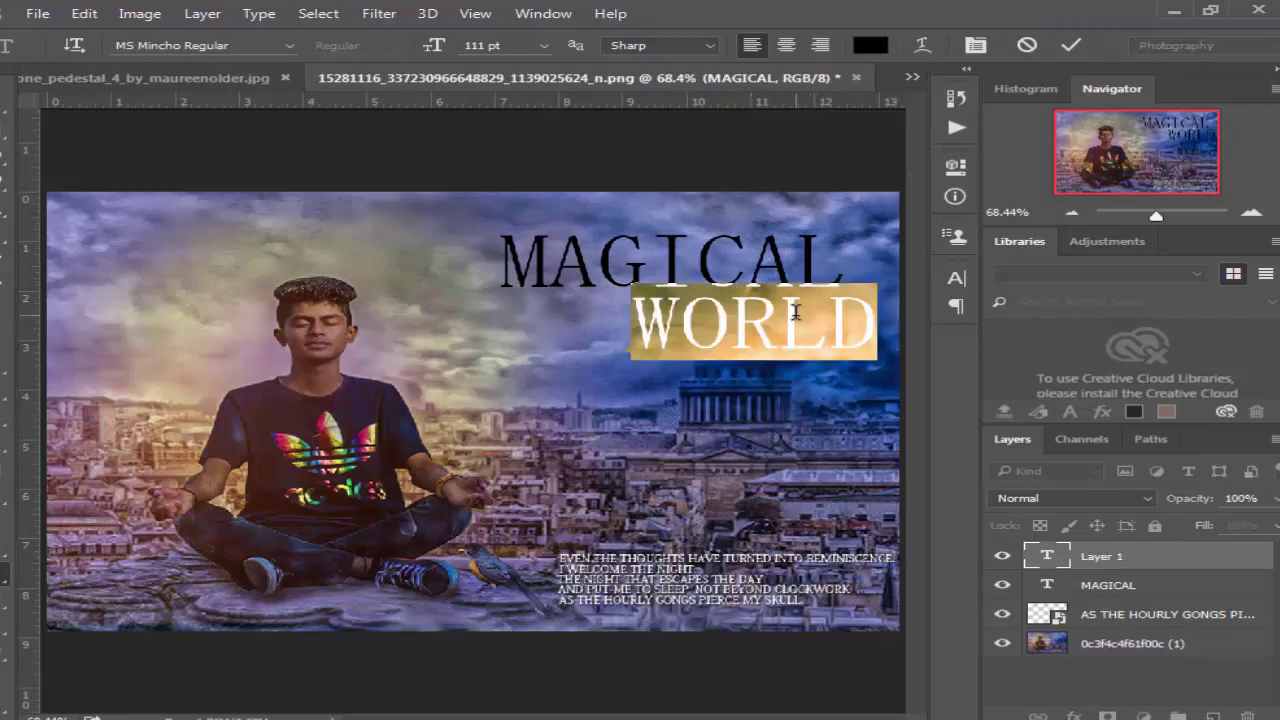
{"action": "left_click", "coordinate": [884, 46]}
{"action": "left_click", "coordinate": [626, 222]}
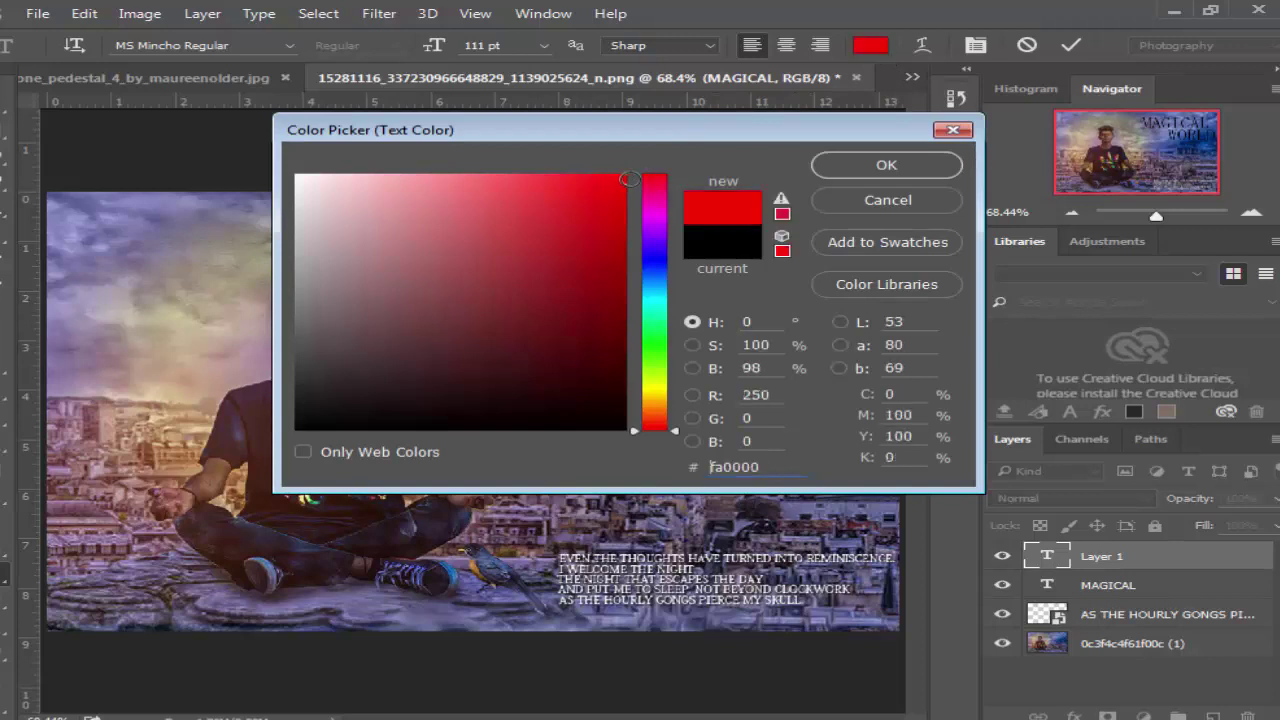
{"action": "left_click", "coordinate": [886, 165]}
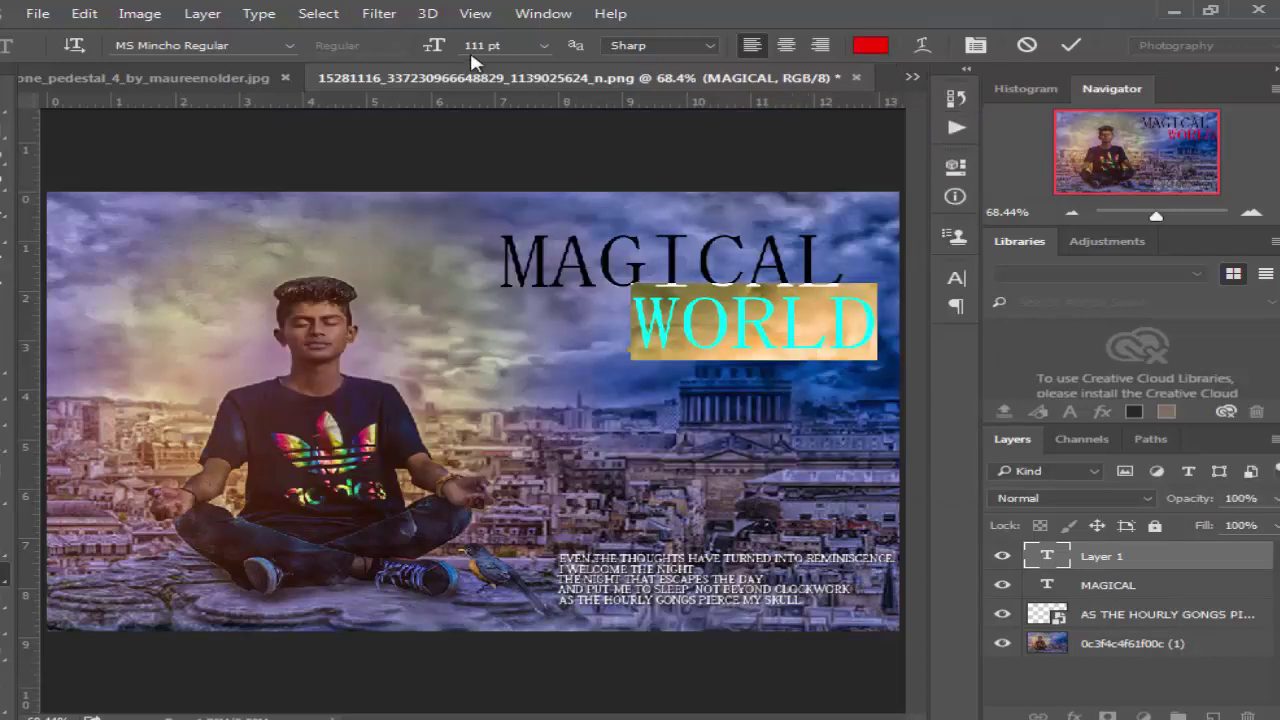
{"action": "left_click_drag", "start_coordinate": [440, 50], "coordinate": [420, 50]}
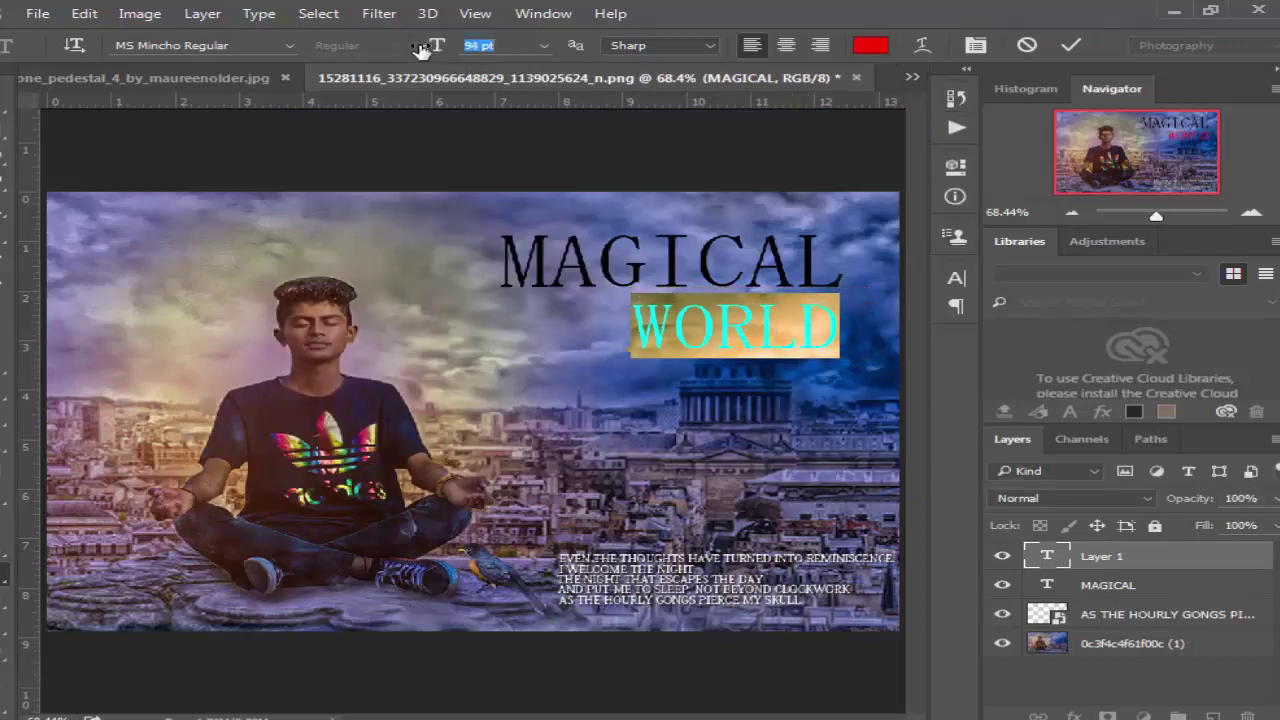
{"action": "left_click_drag", "start_coordinate": [433, 47], "coordinate": [428, 47]}
{"action": "left_click_drag", "start_coordinate": [697, 398], "coordinate": [701, 393]}
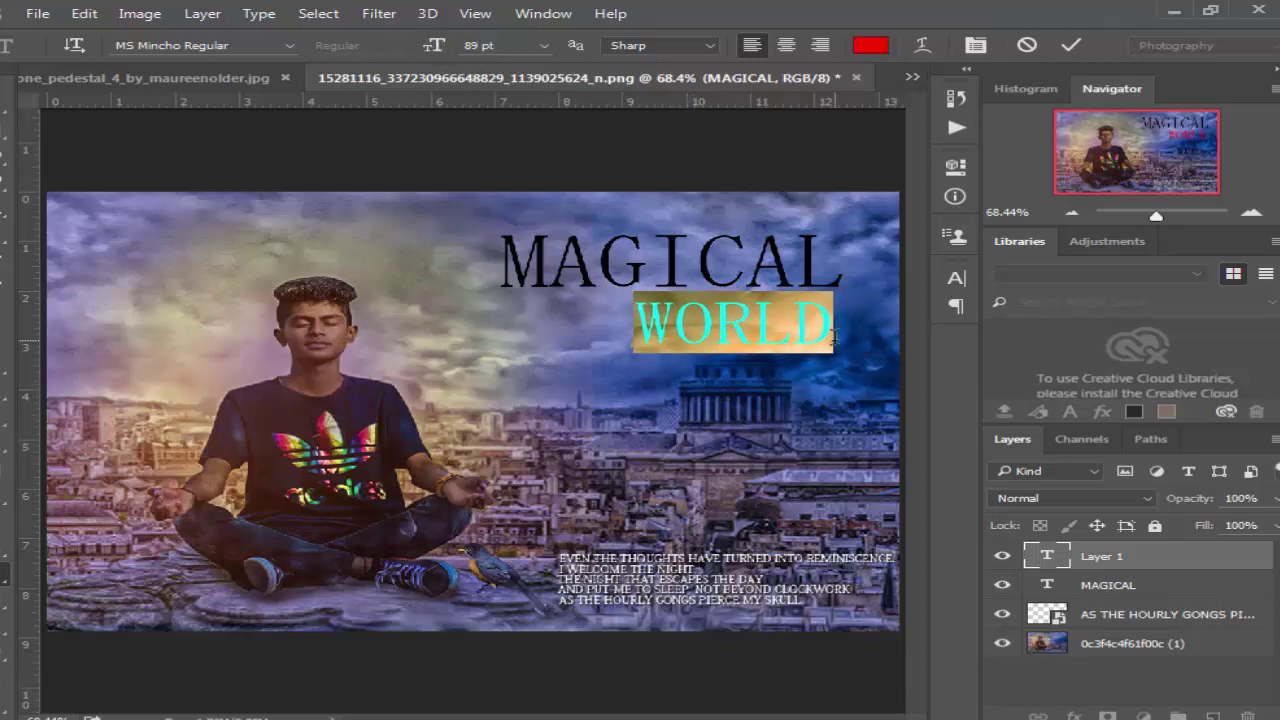
{"action": "key", "text": "BackSpace"}
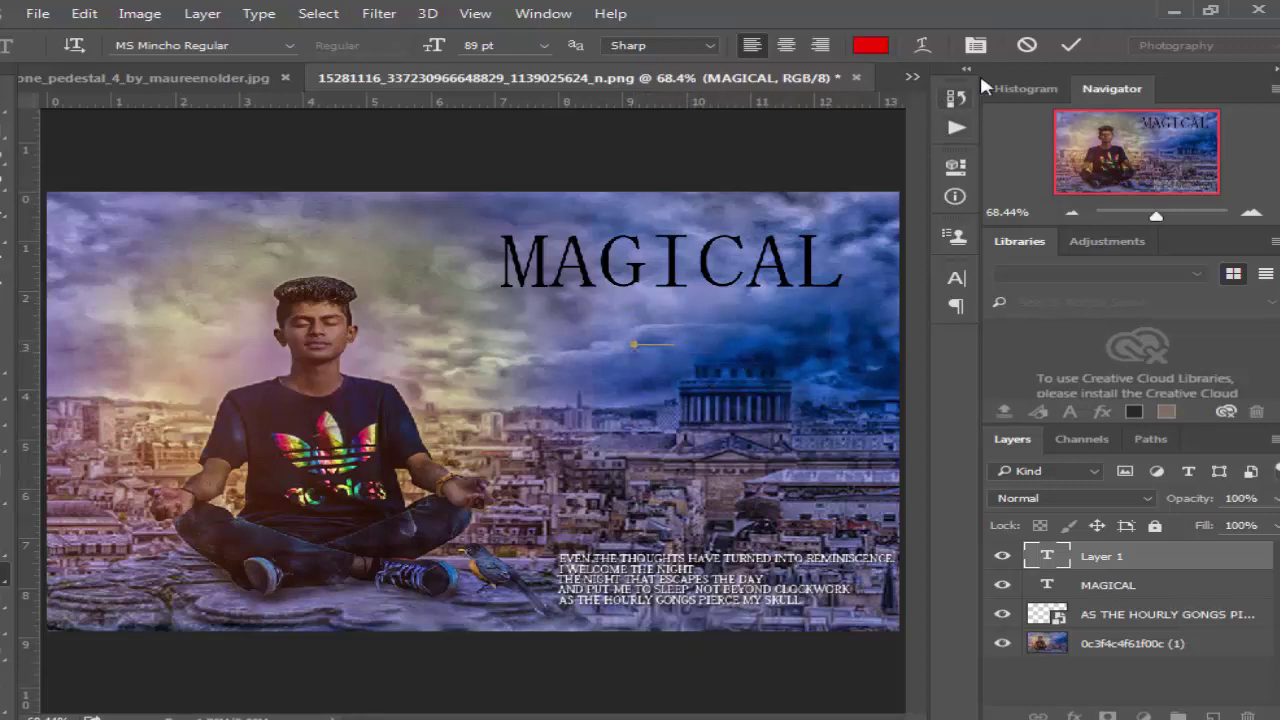
{"action": "left_click", "coordinate": [1026, 45]}
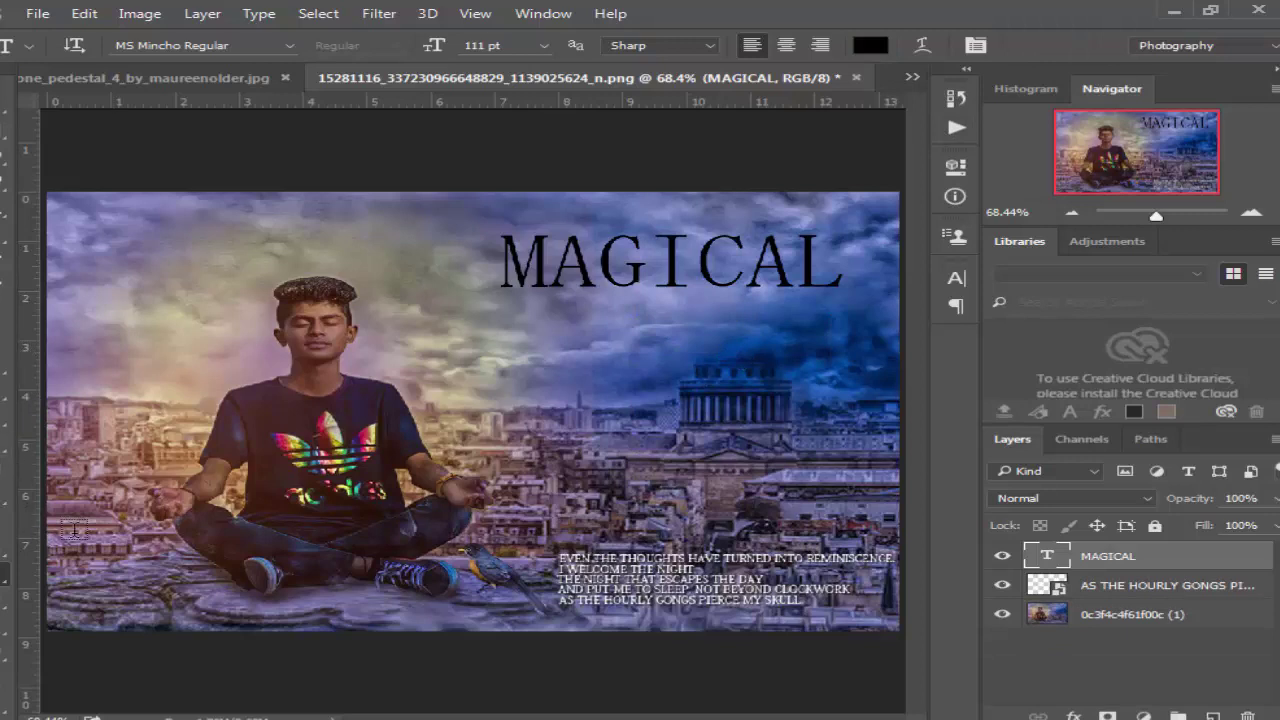
- Type WORLD below MAGICAL, shrink it from 111 to 89 pt, colour it red, and commit
{"action": "left_click", "coordinate": [705, 337]}
{"action": "type", "text": "M"}
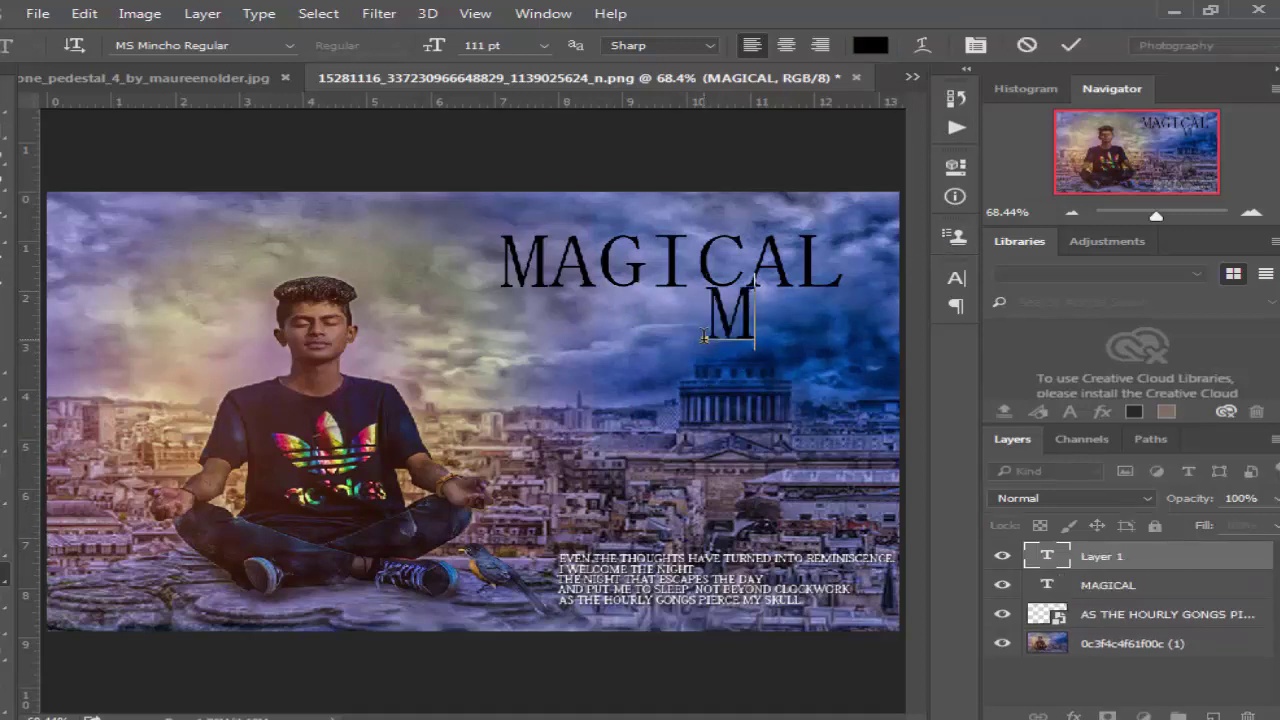
{"action": "key", "text": "BackSpace"}
{"action": "type", "text": "WORL"}
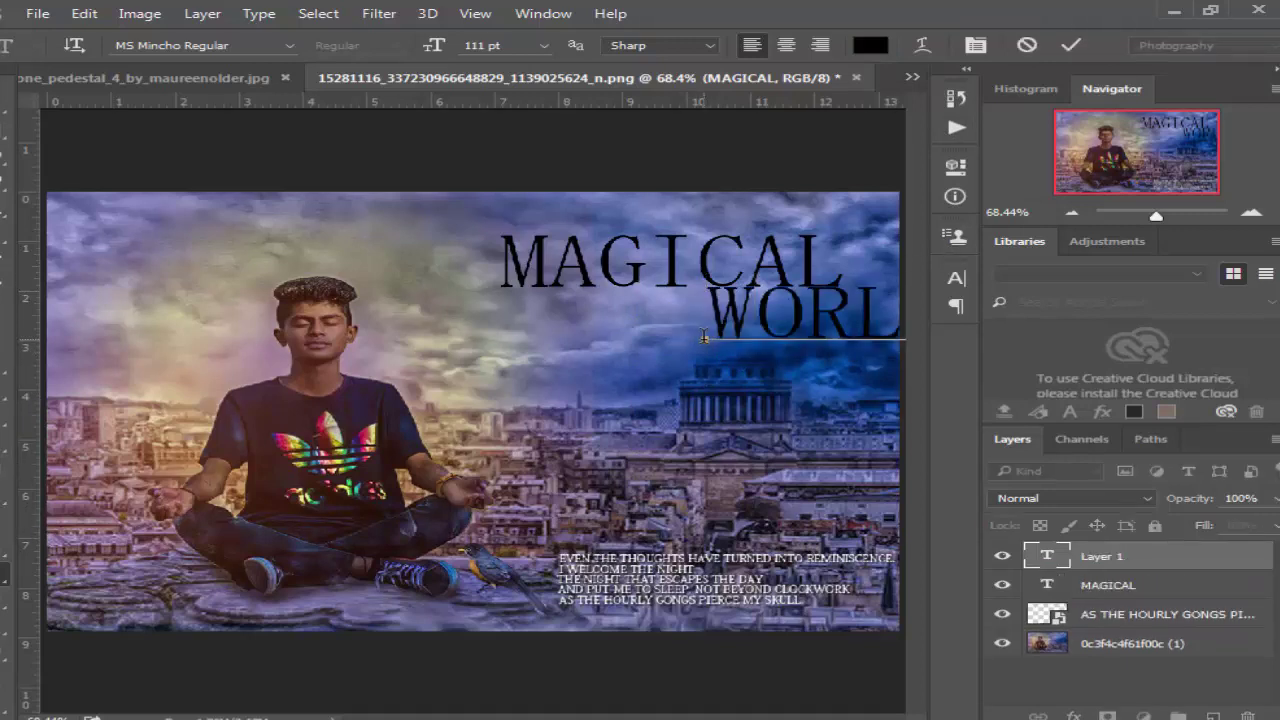
{"action": "type", "text": "D"}
{"action": "key", "text": "ctrl+a"}
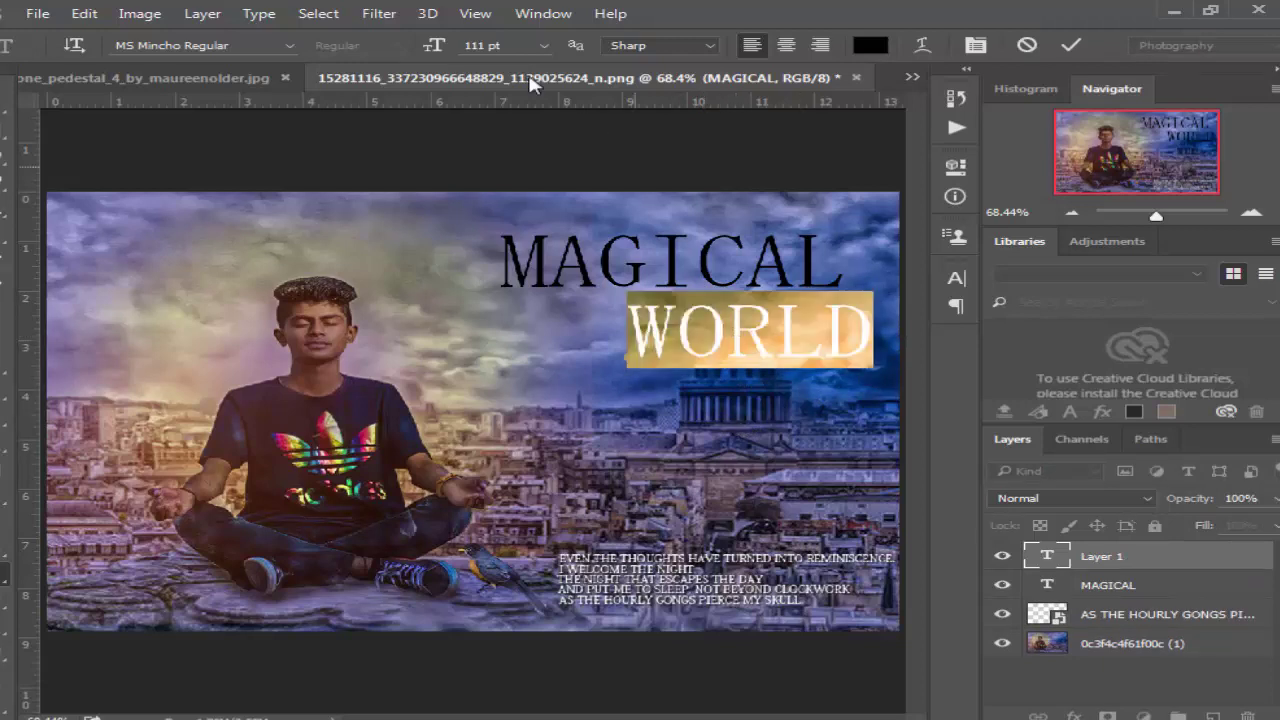
{"action": "left_click_drag", "start_coordinate": [447, 55], "coordinate": [408, 52]}
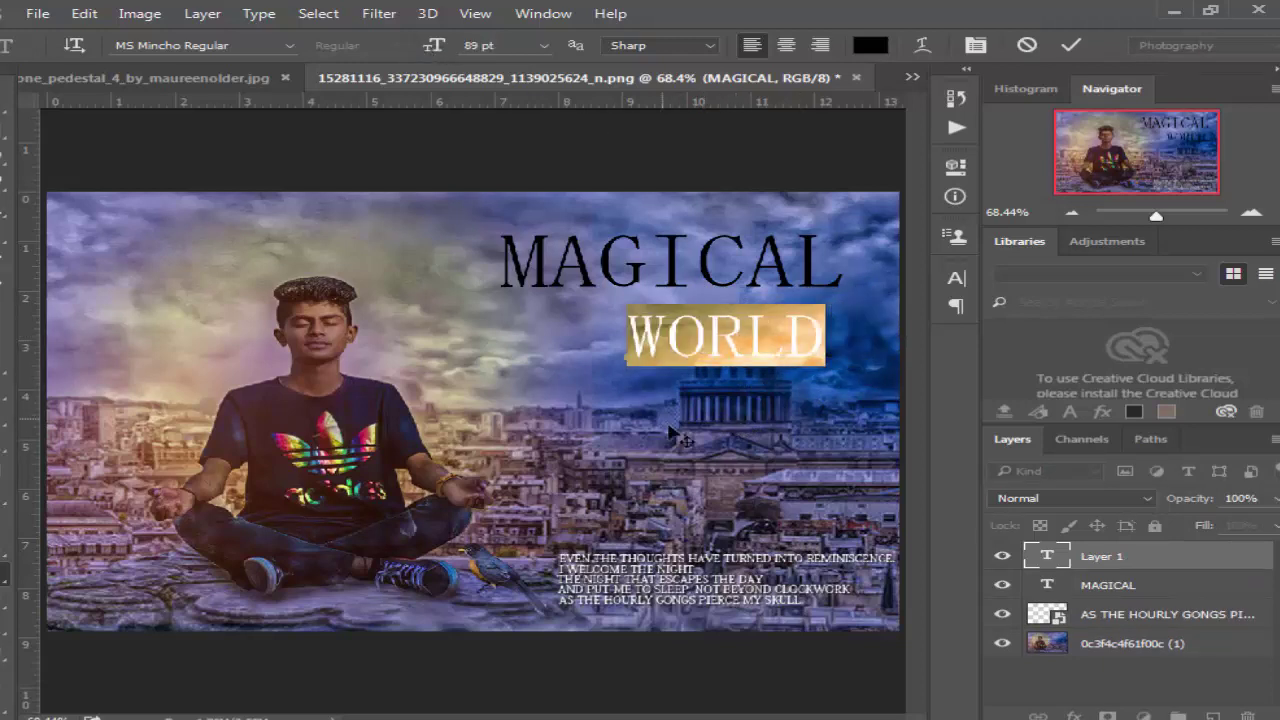
{"action": "left_click", "coordinate": [868, 46]}
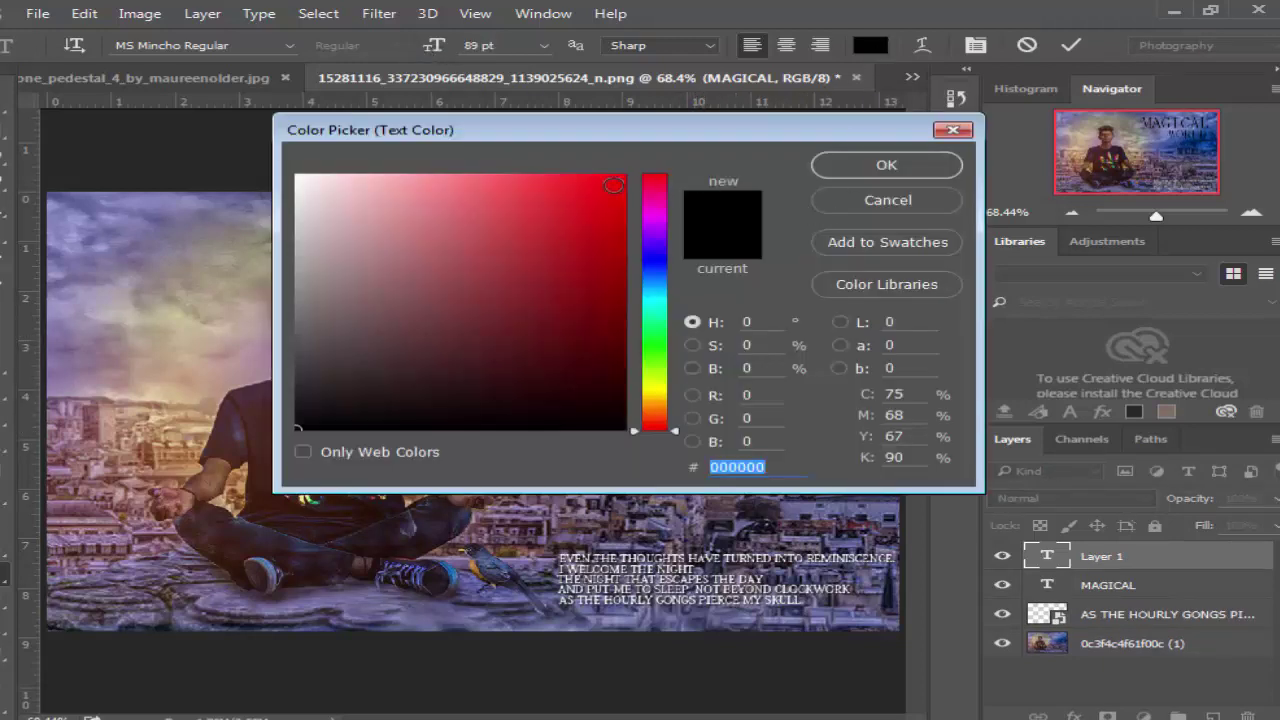
{"action": "left_click", "coordinate": [622, 182]}
{"action": "left_click", "coordinate": [887, 165]}
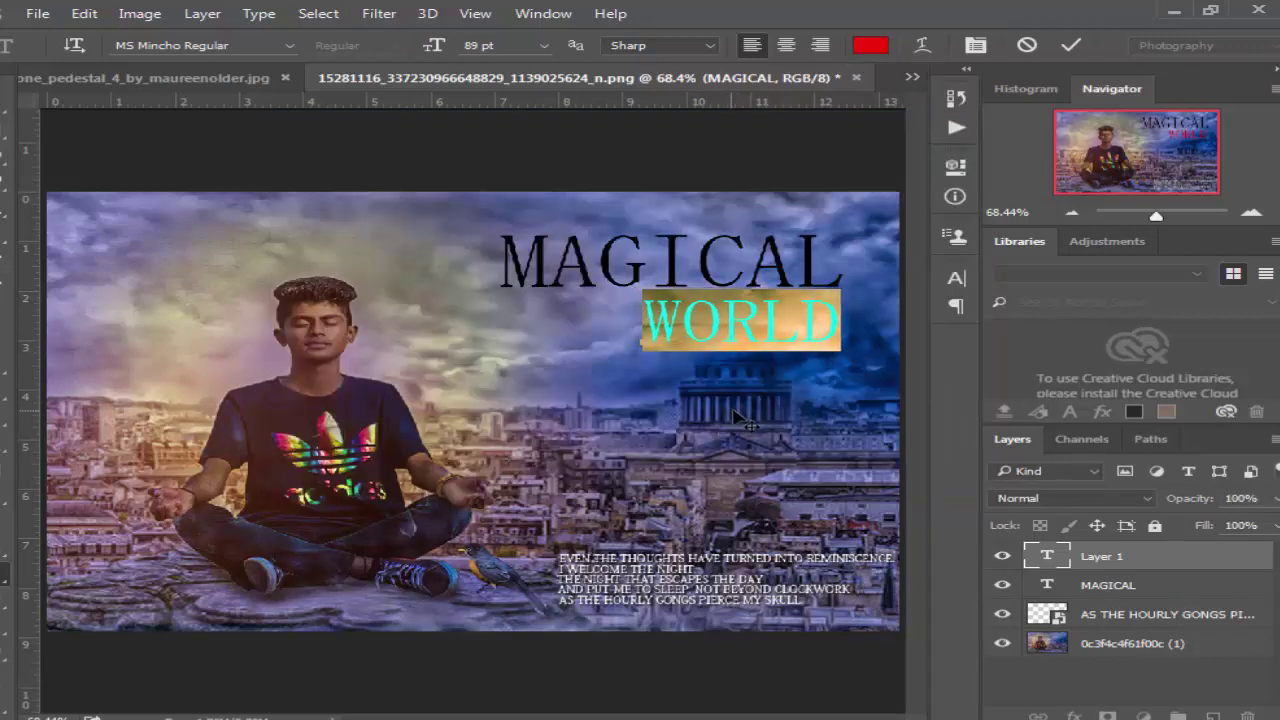
{"action": "left_click", "coordinate": [783, 317]}
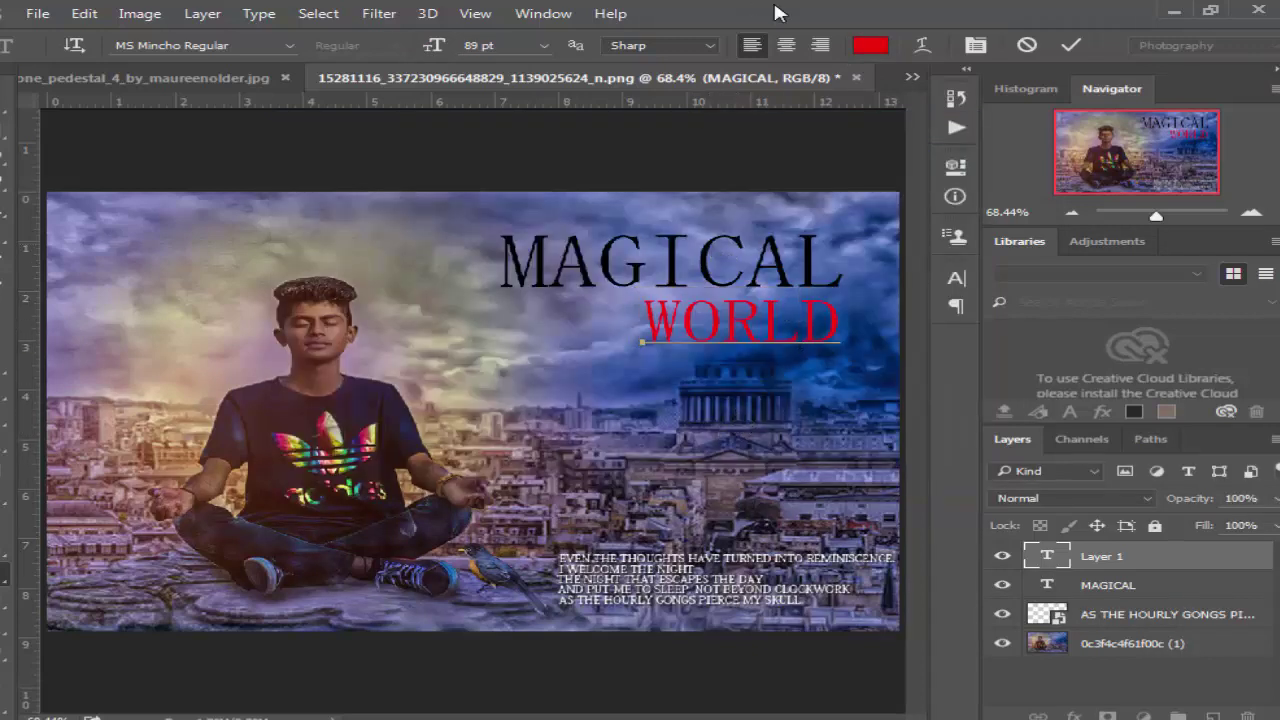
{"action": "left_click", "coordinate": [1068, 47]}
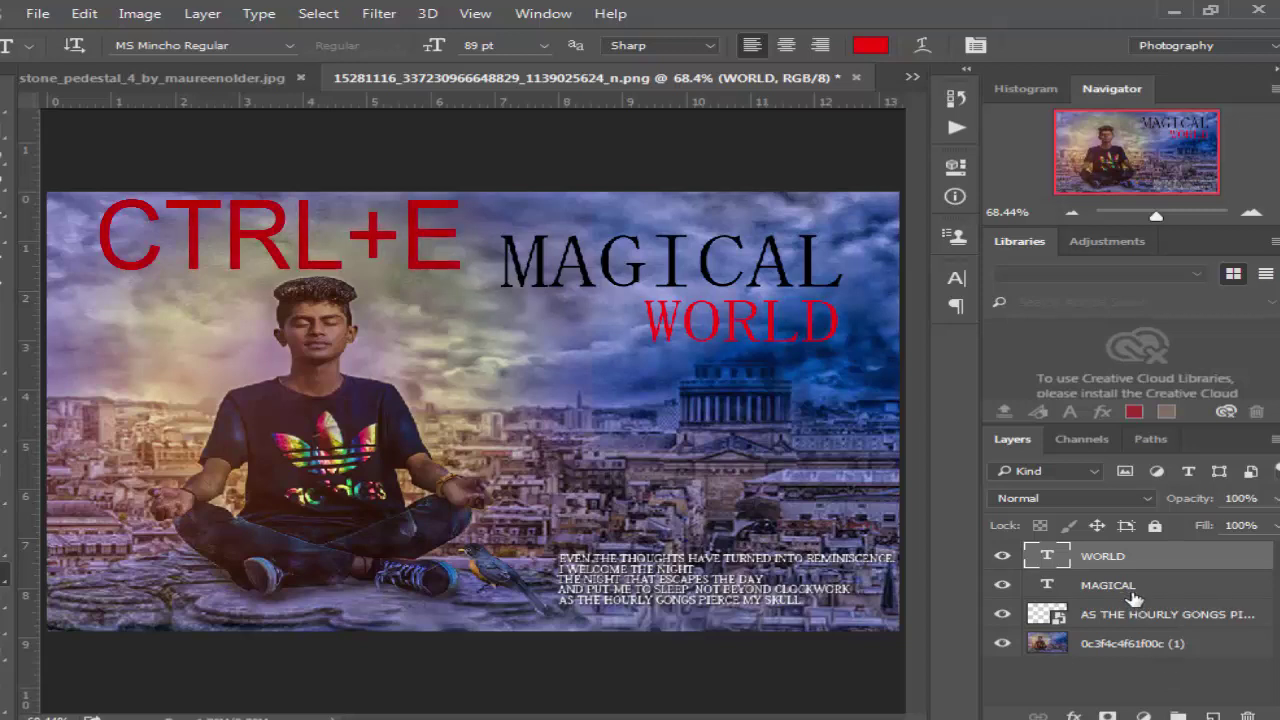
- Merge the MAGICAL and WORLD layers into one title layer
{"action": "left_click", "coordinate": [1127, 587], "text": "ctrl"}
{"action": "key", "text": "ctrl+e"}
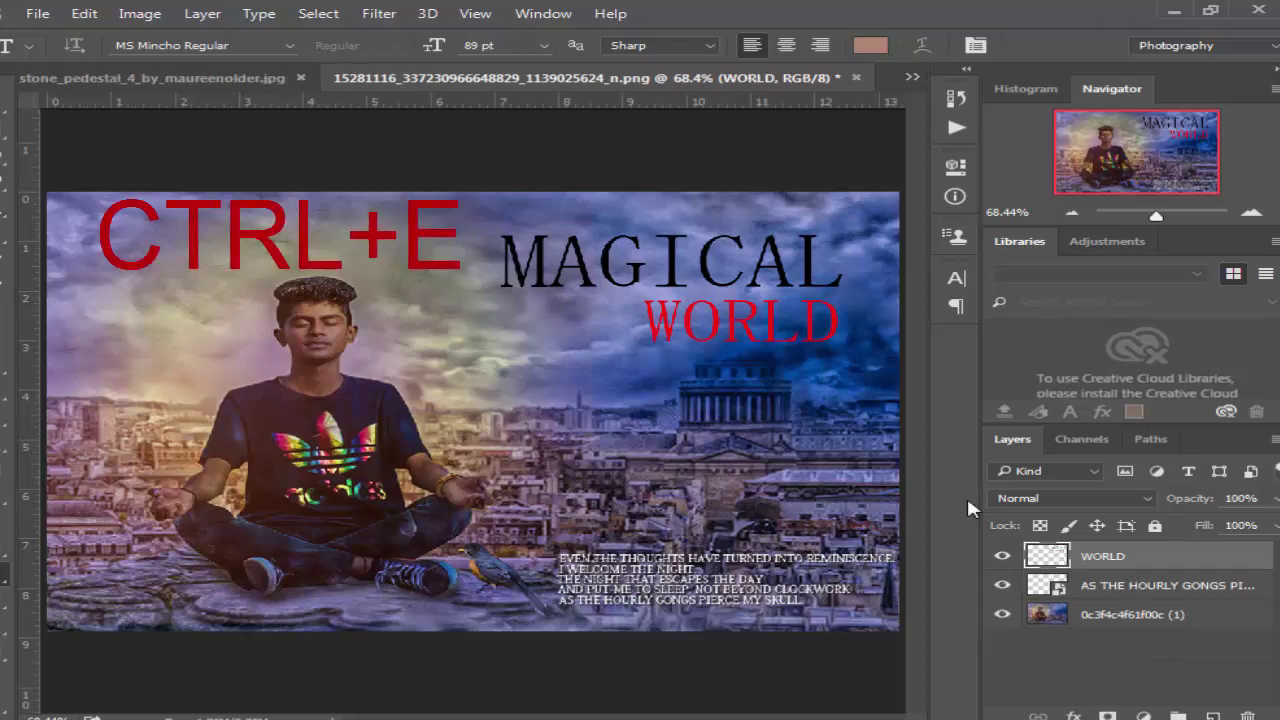
{"action": "key", "text": "m"}
- Scale the title to about 142% by 138% and move it down over the city
{"action": "right_click", "coordinate": [776, 314]}
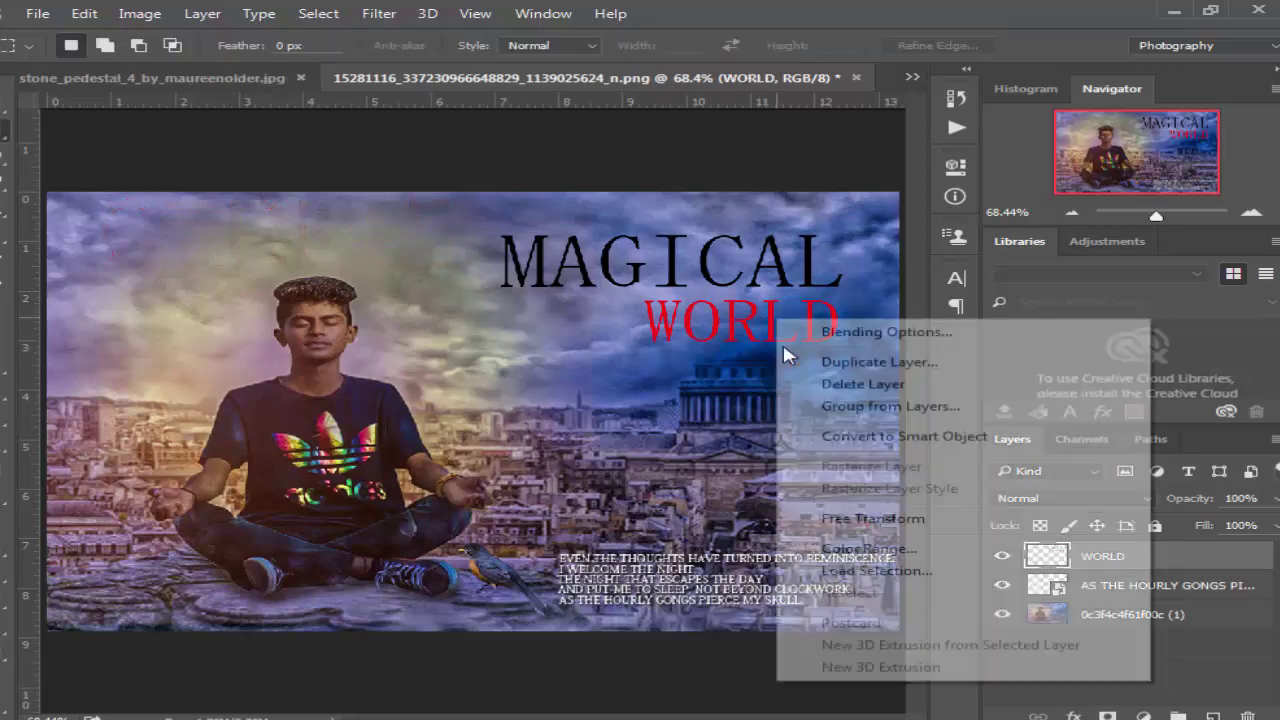
{"action": "left_click", "coordinate": [851, 526]}
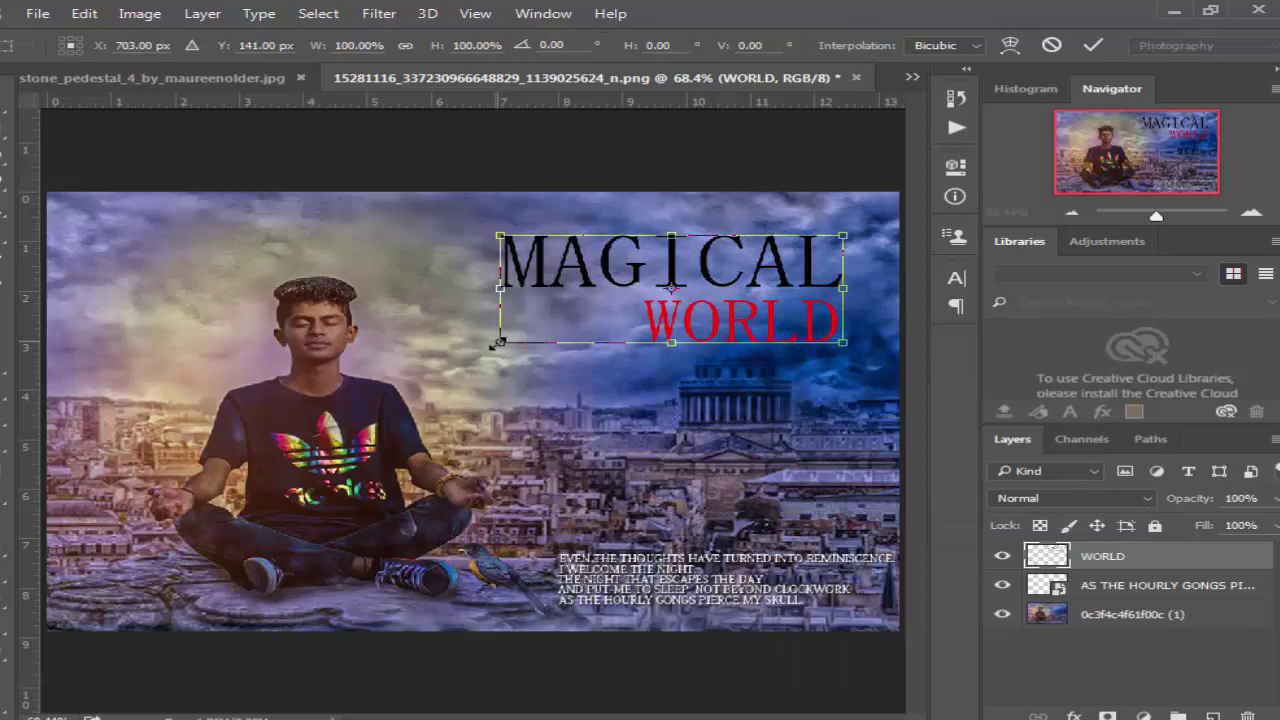
{"action": "left_click_drag", "start_coordinate": [499, 342], "coordinate": [465, 352]}
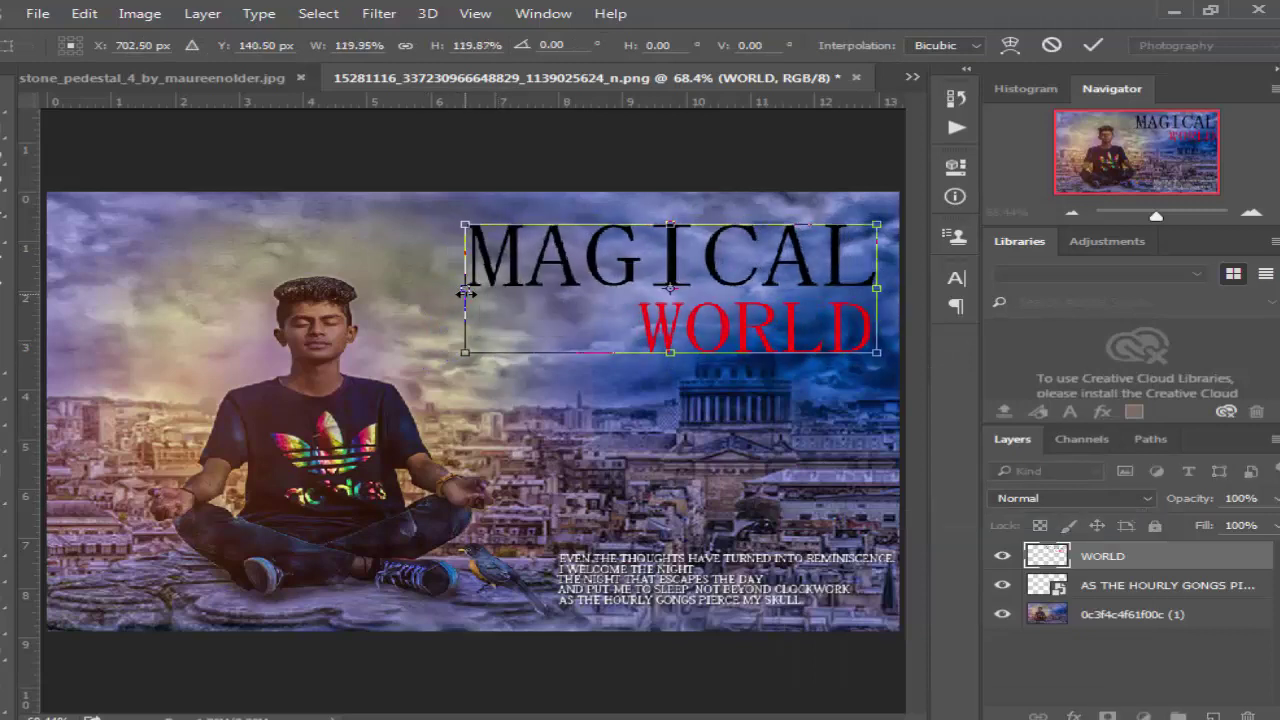
{"action": "left_click_drag", "start_coordinate": [465, 288], "coordinate": [448, 288]}
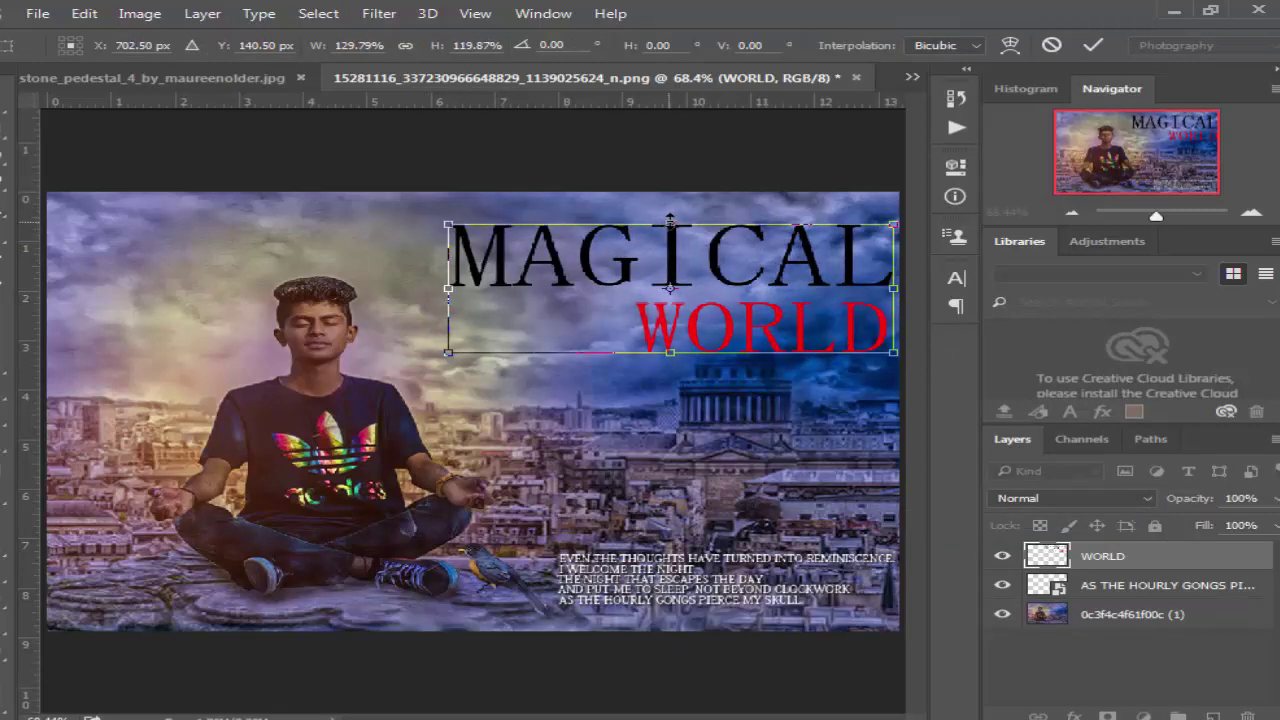
{"action": "left_click_drag", "start_coordinate": [670, 219], "coordinate": [670, 212]}
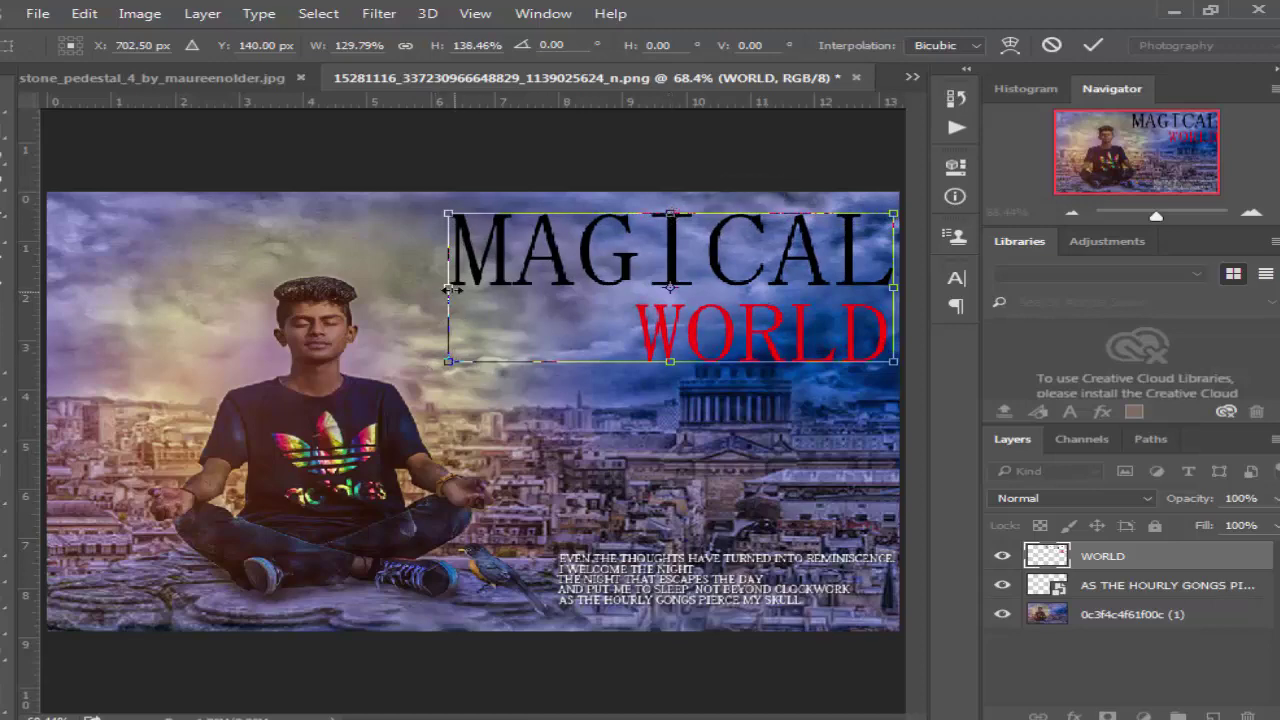
{"action": "left_click_drag", "start_coordinate": [448, 288], "coordinate": [428, 288]}
{"action": "left_click_drag", "start_coordinate": [631, 306], "coordinate": [612, 403]}
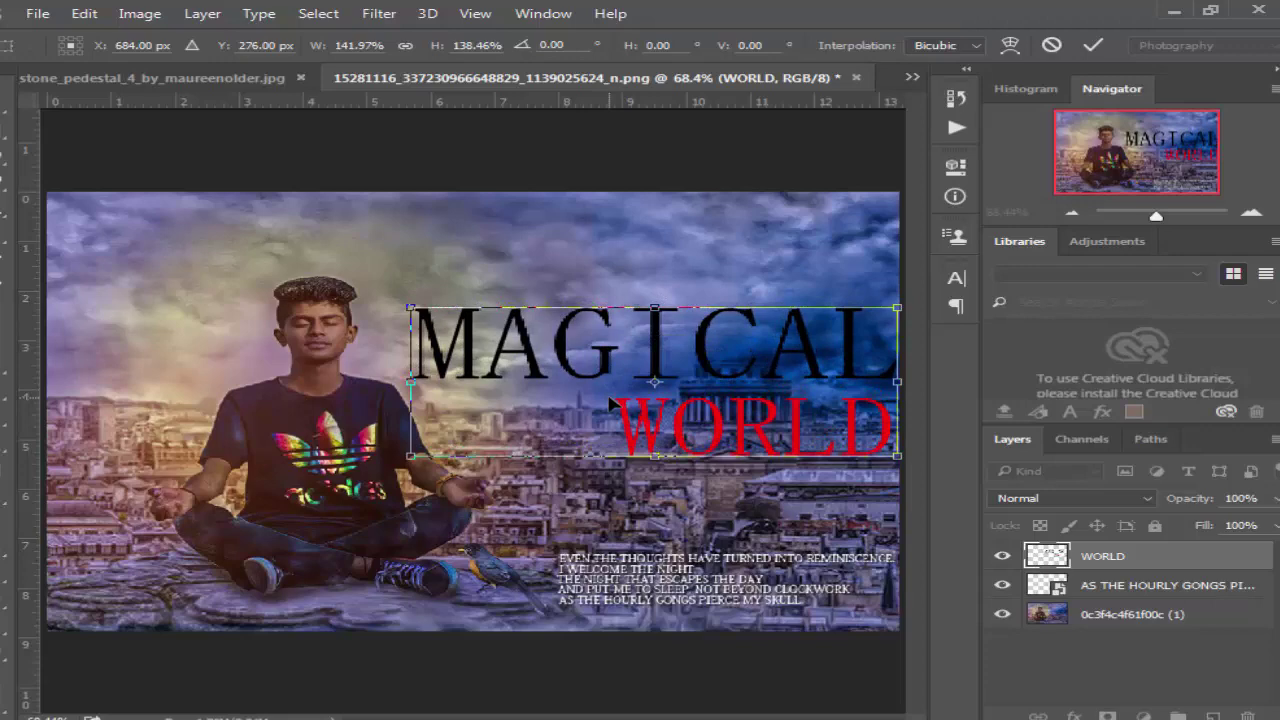
{"action": "key", "text": "Return"}
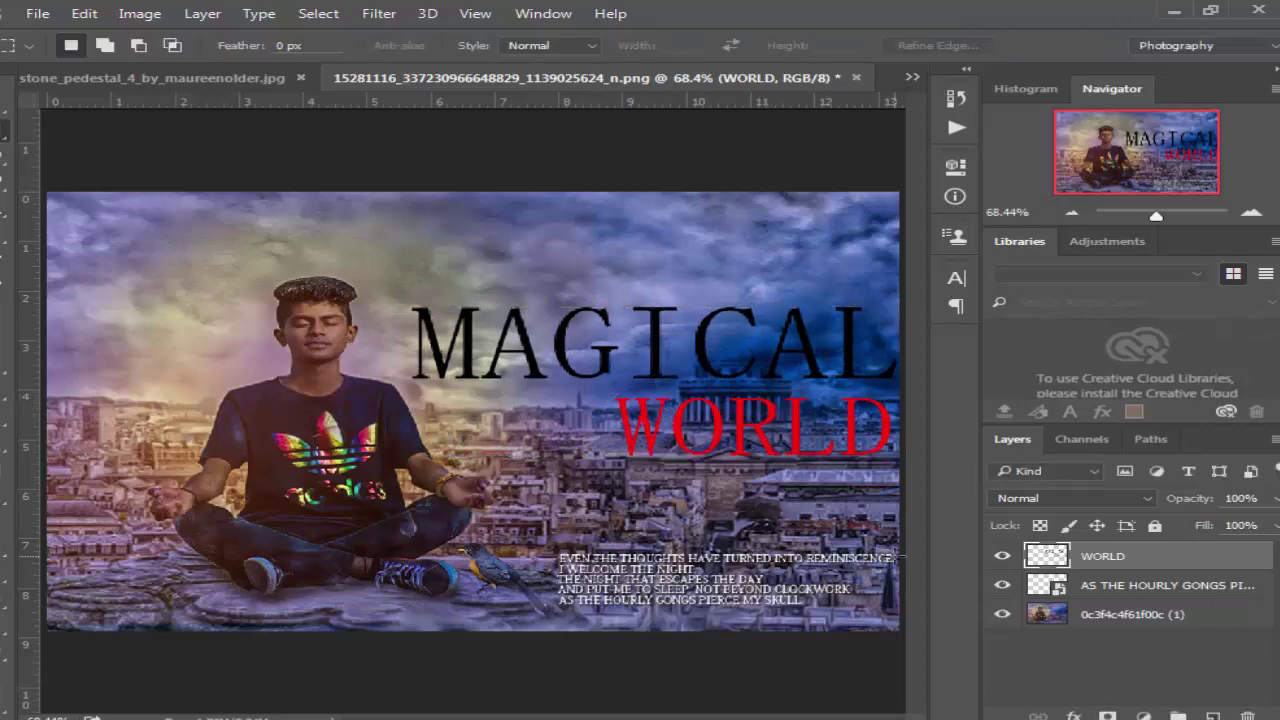
- Add a reversed radial Blue, Yellow, Blue gradient fill at -85.24° above the background
{"action": "left_click", "coordinate": [1130, 614]}
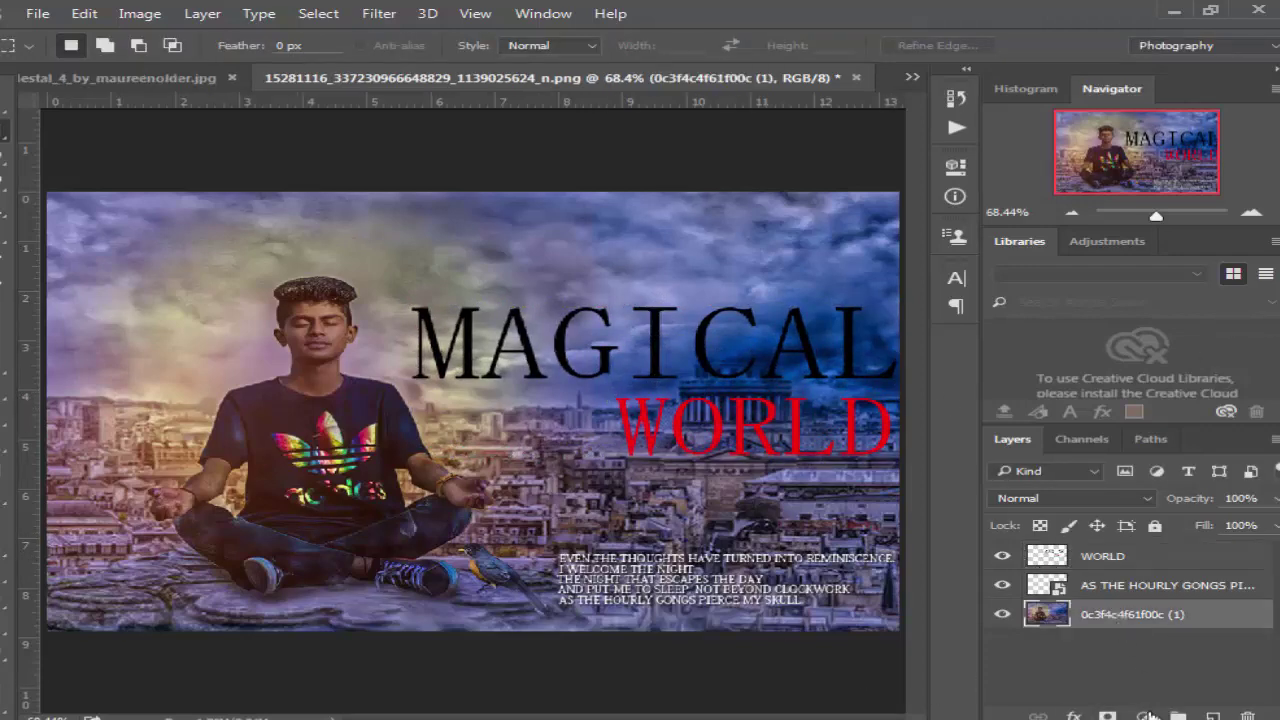
{"action": "left_click", "coordinate": [1143, 716]}
{"action": "left_click", "coordinate": [963, 316]}
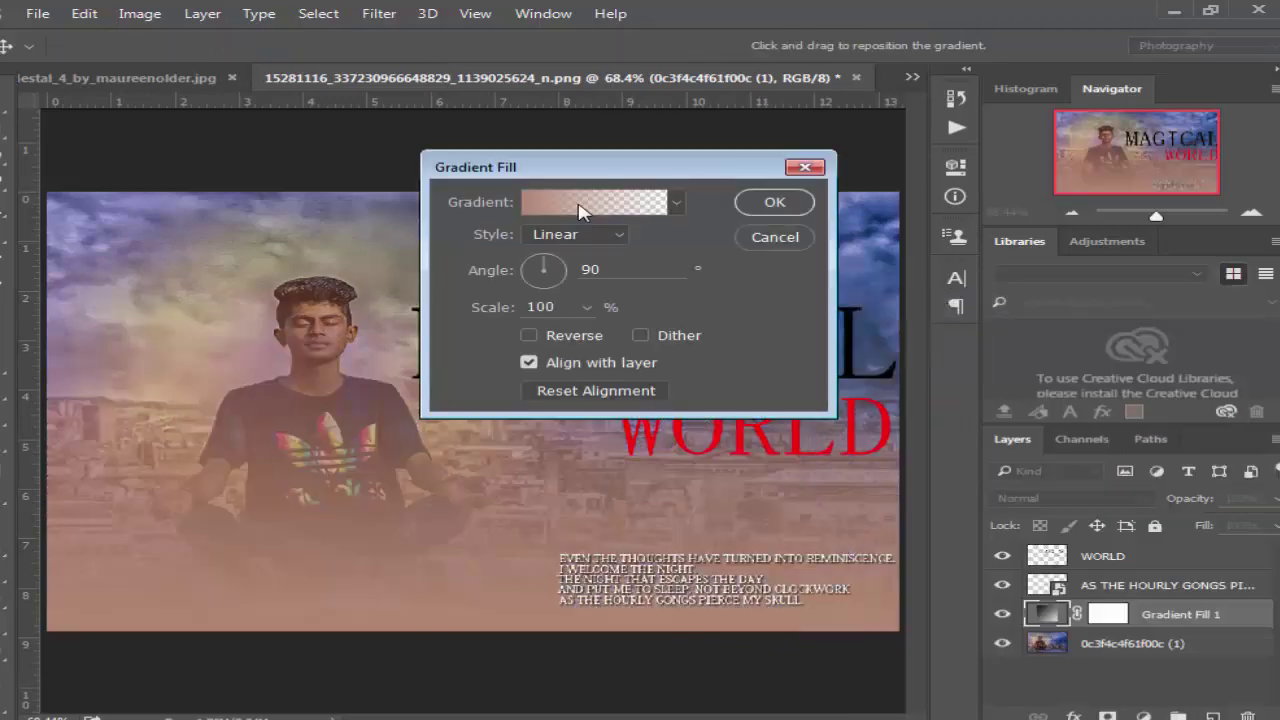
{"action": "left_click", "coordinate": [588, 210]}
{"action": "left_click", "coordinate": [642, 157]}
{"action": "left_click", "coordinate": [851, 138]}
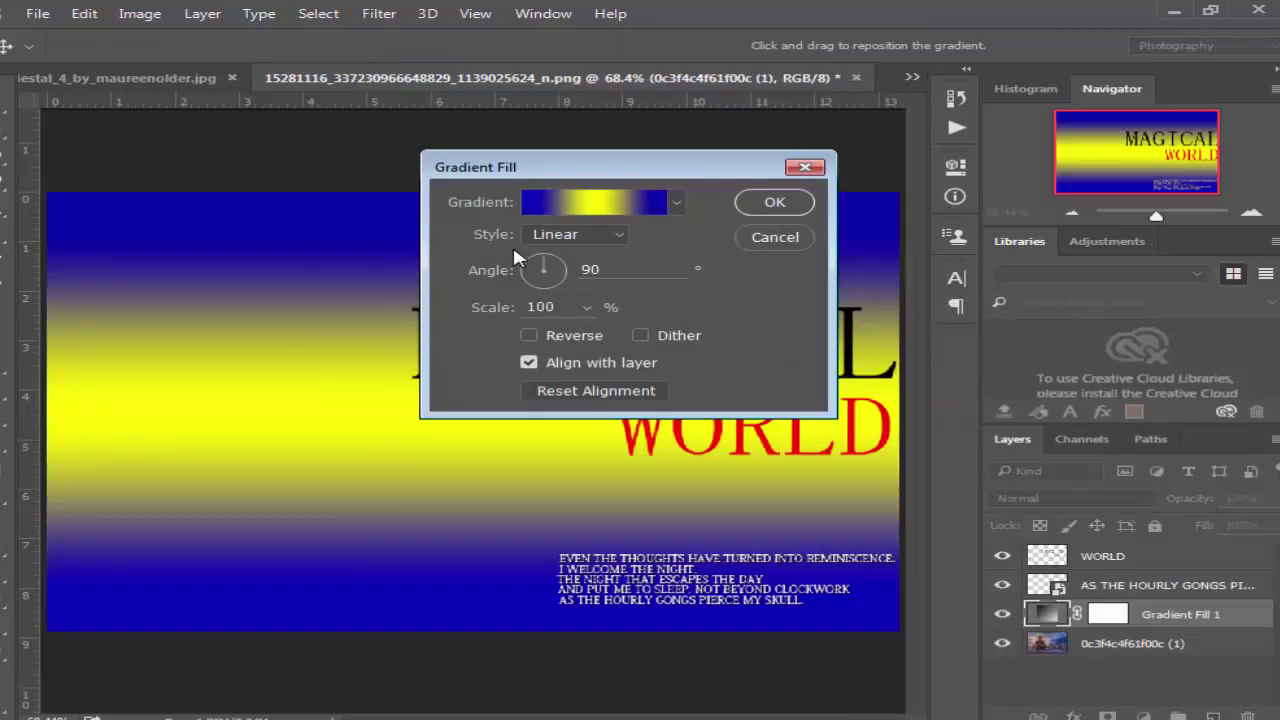
{"action": "left_click", "coordinate": [553, 236]}
{"action": "left_click", "coordinate": [553, 269]}
{"action": "left_click_drag", "start_coordinate": [550, 272], "coordinate": [545, 288]}
{"action": "left_click", "coordinate": [528, 335]}
{"action": "left_click", "coordinate": [770, 203]}
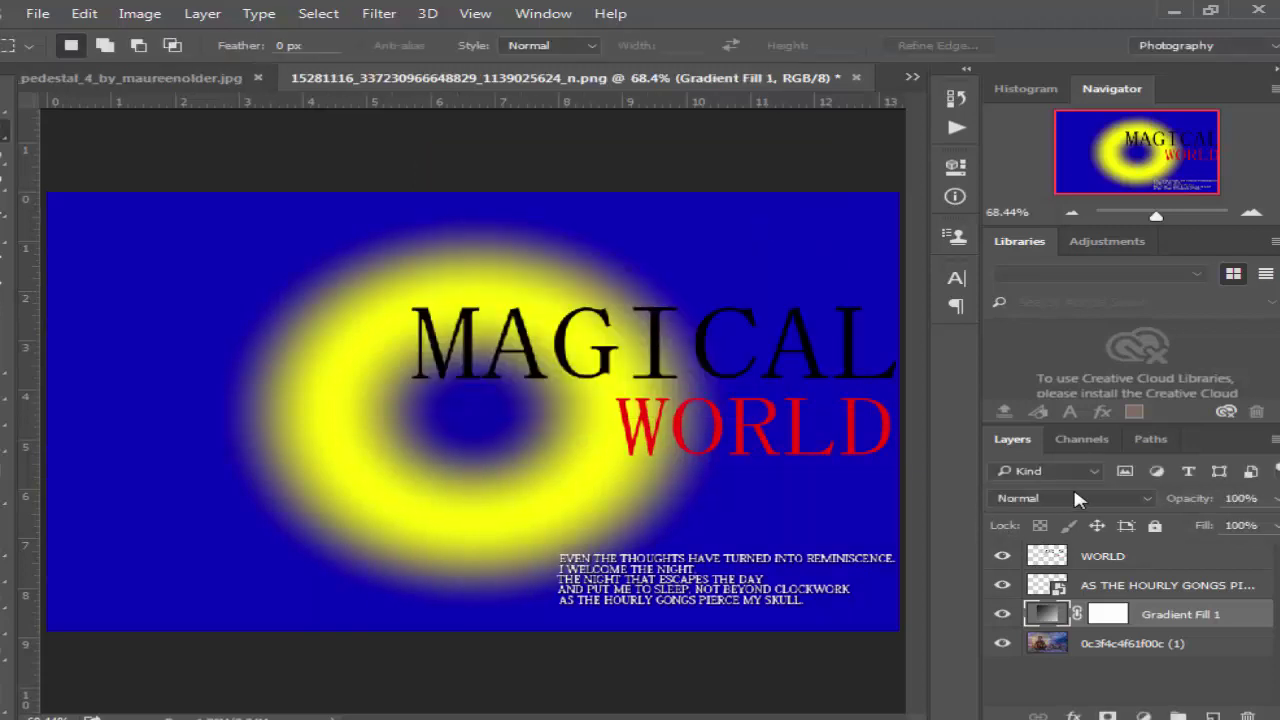
- Set the gradient to Multiply, centre it on the man, and lower opacity to 24%
{"action": "left_click", "coordinate": [1140, 498]}
{"action": "left_click", "coordinate": [1020, 157]}
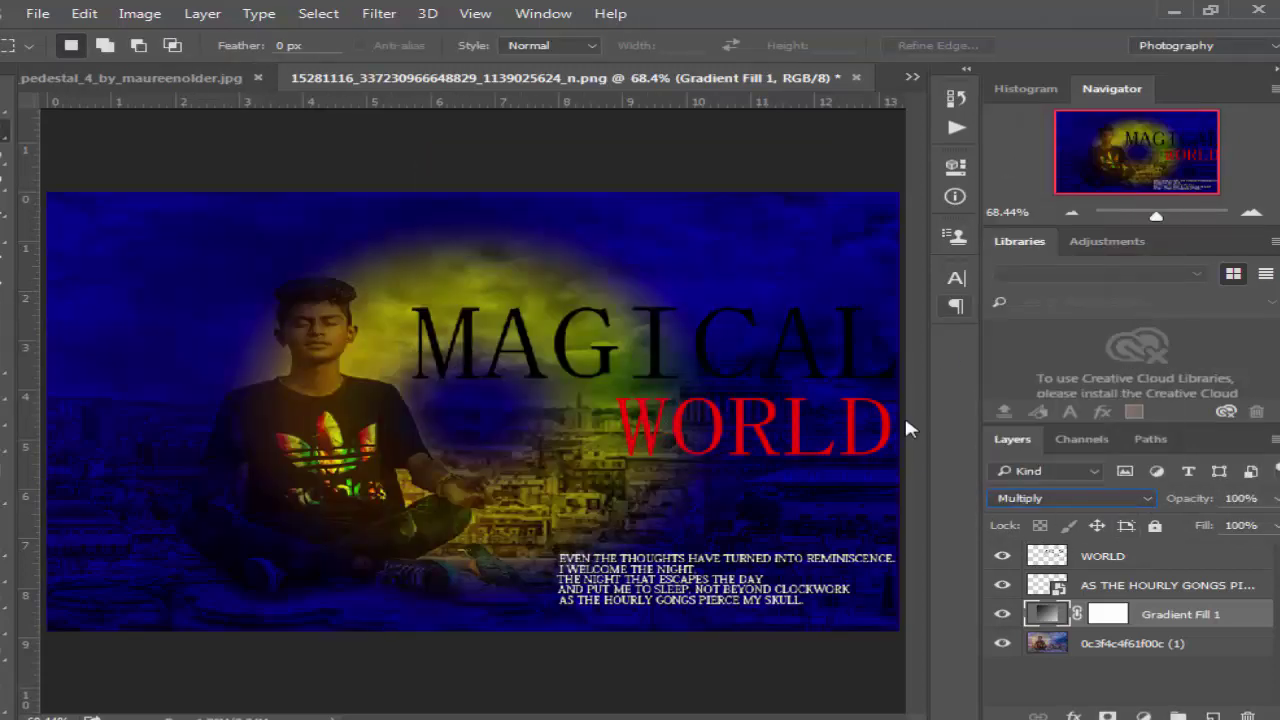
{"action": "double_click", "coordinate": [1046, 614]}
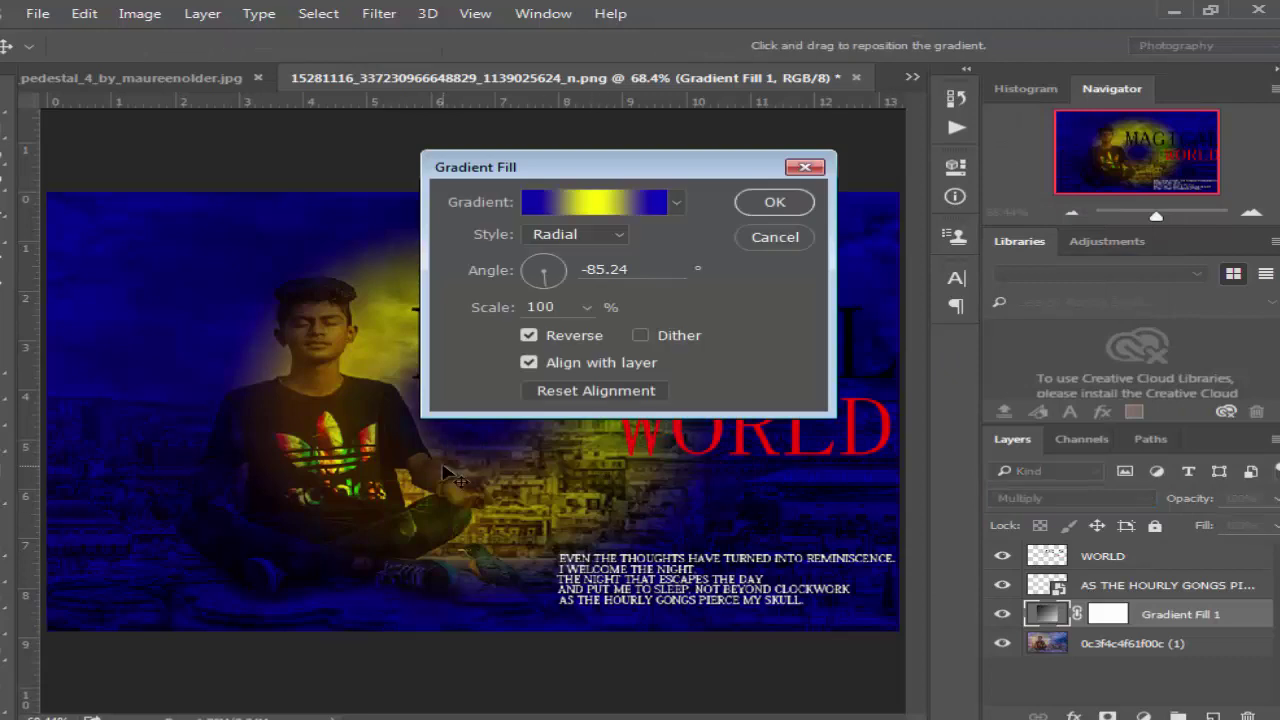
{"action": "left_click_drag", "start_coordinate": [456, 476], "coordinate": [300, 447]}
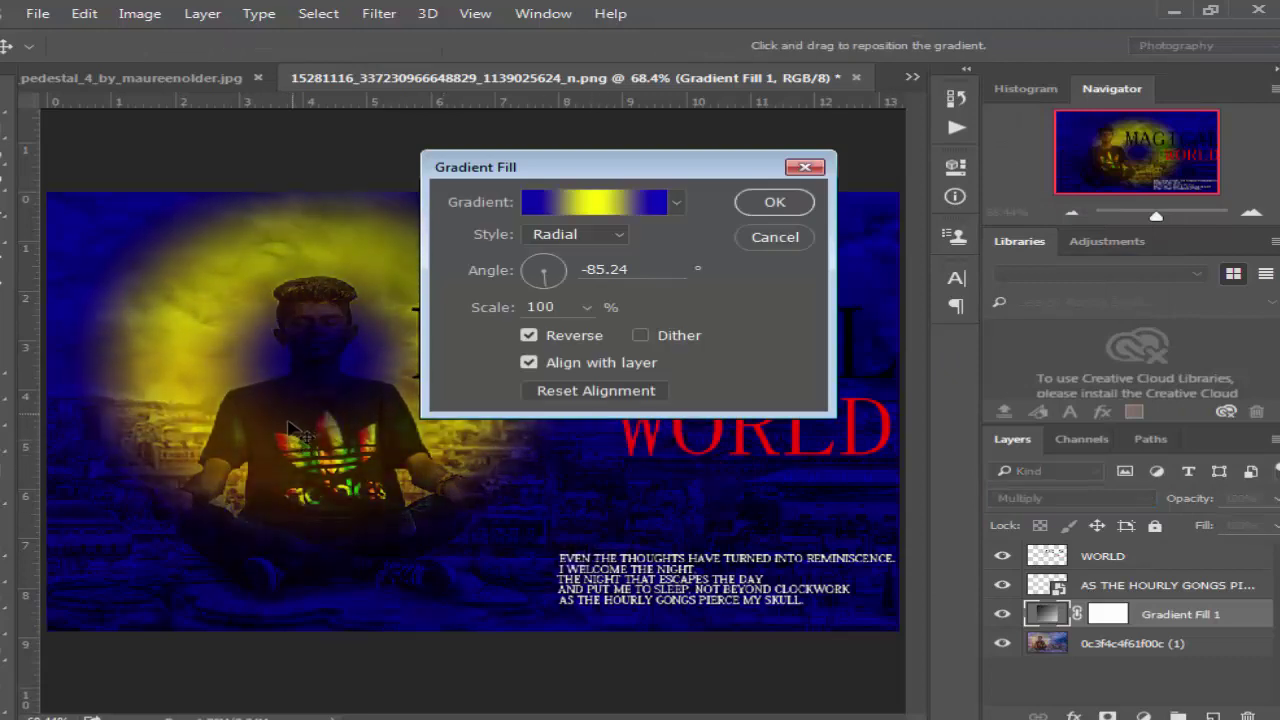
{"action": "left_click", "coordinate": [765, 204]}
{"action": "left_click", "coordinate": [1274, 498]}
{"action": "left_click_drag", "start_coordinate": [1272, 525], "coordinate": [1182, 528]}
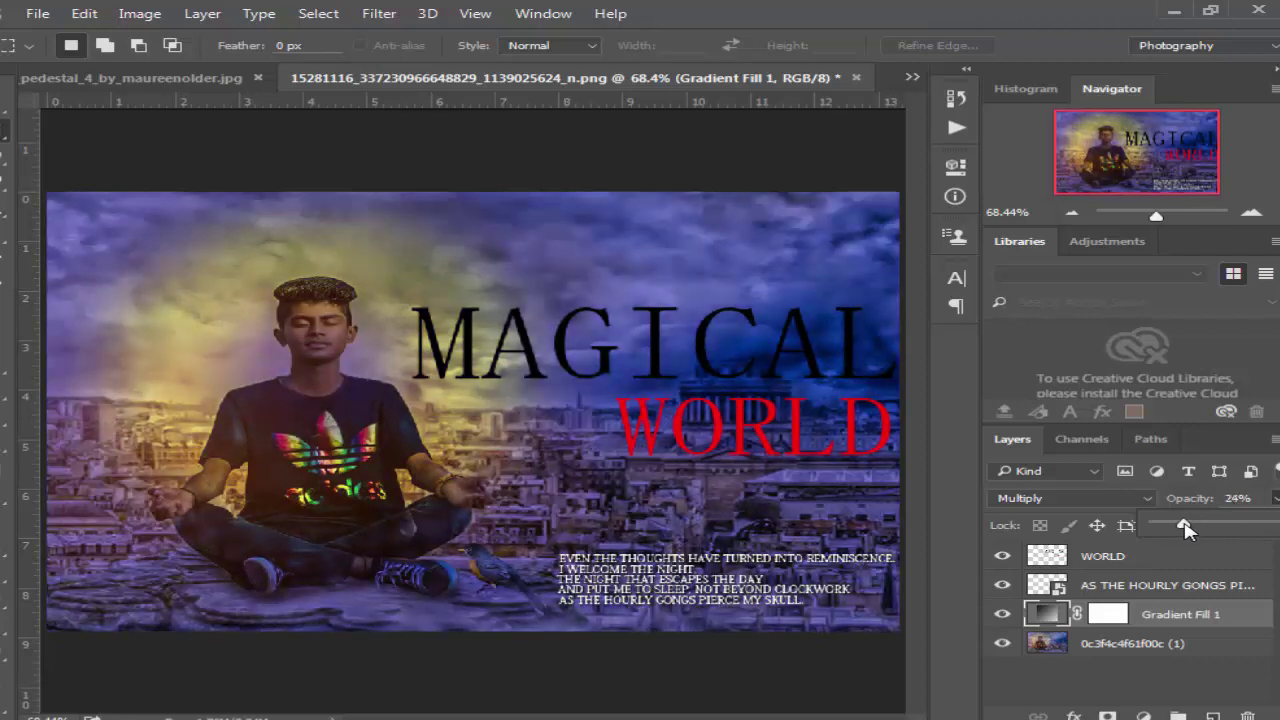